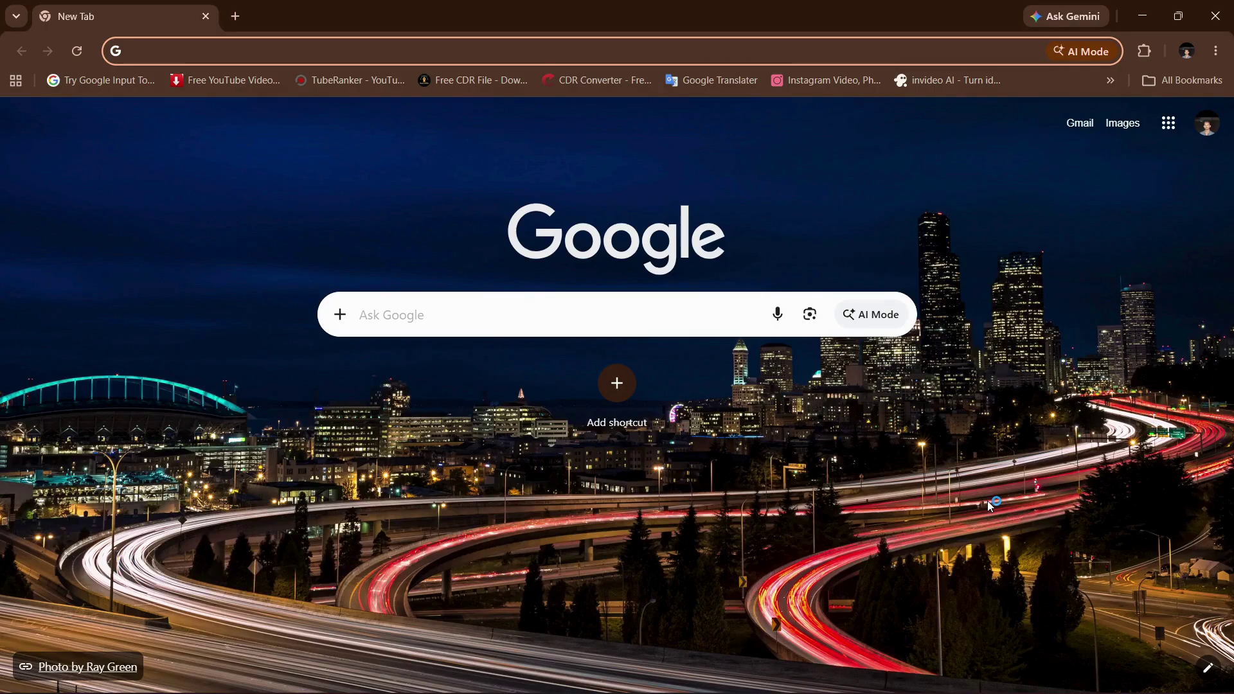
Step: Open the Canva home page at canva.com
text(CANVA.com)
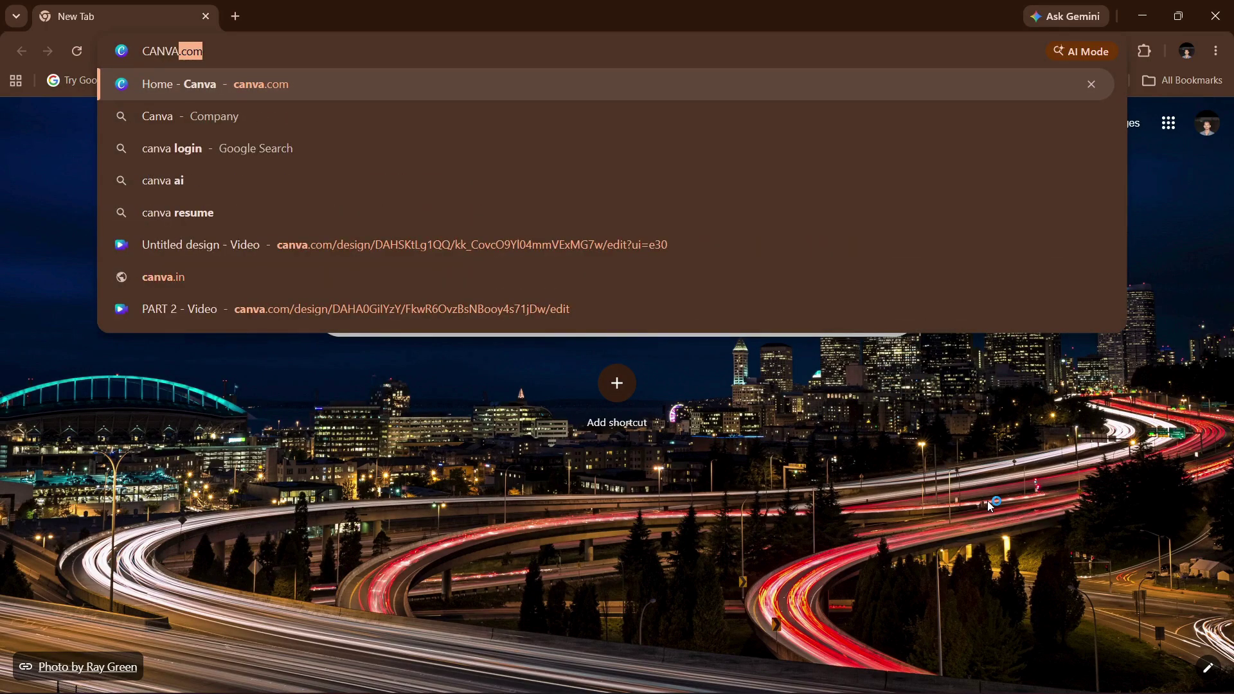
key(Return)
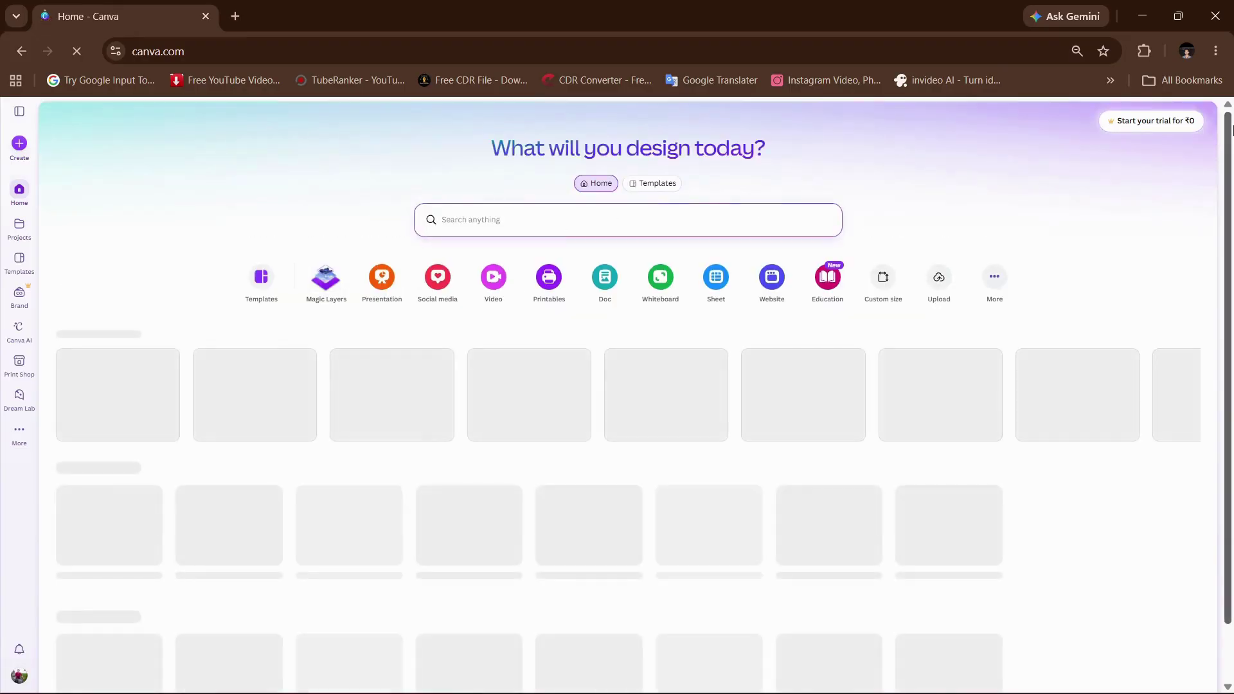
click(1106, 75)
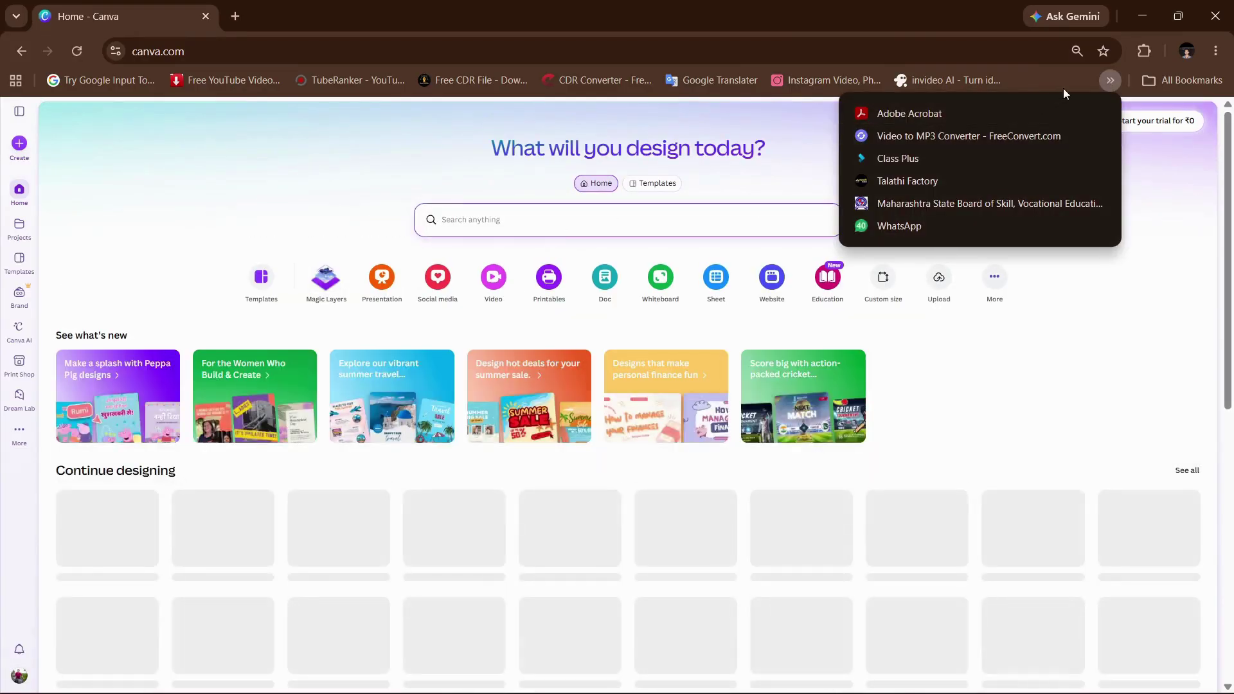
click(1100, 83)
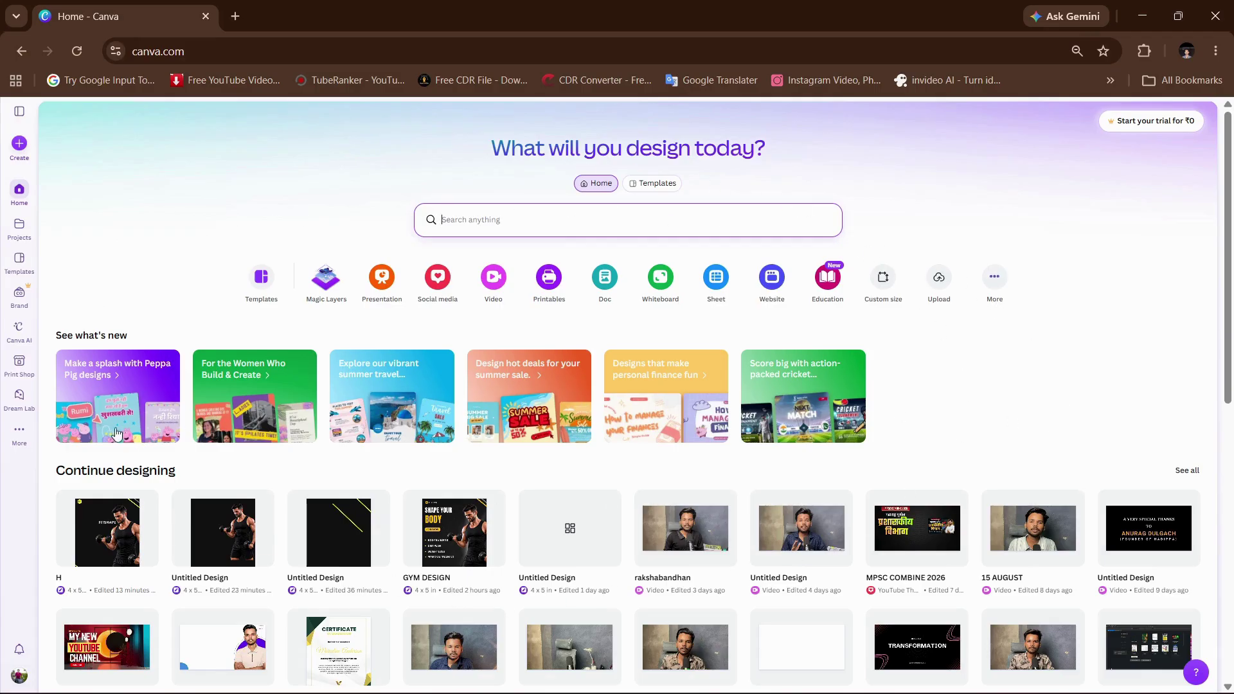
Step: Create a new custom-size design 4 in wide and 5 in high
click(19, 145)
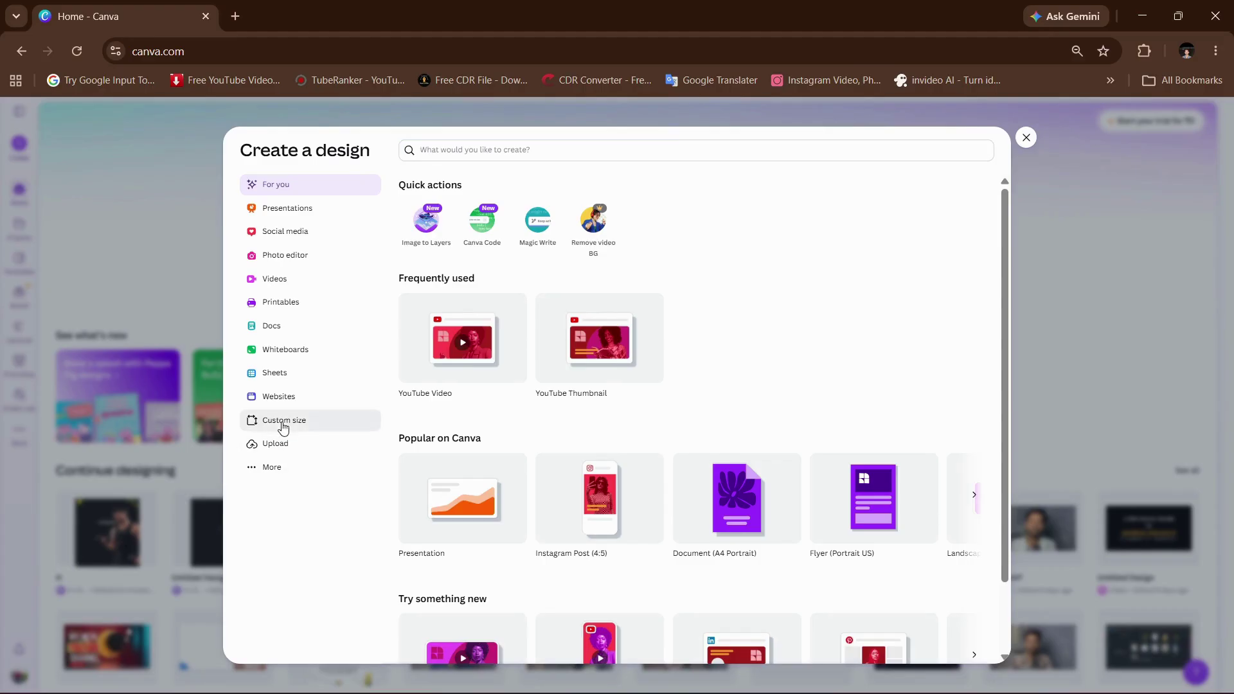
click(283, 421)
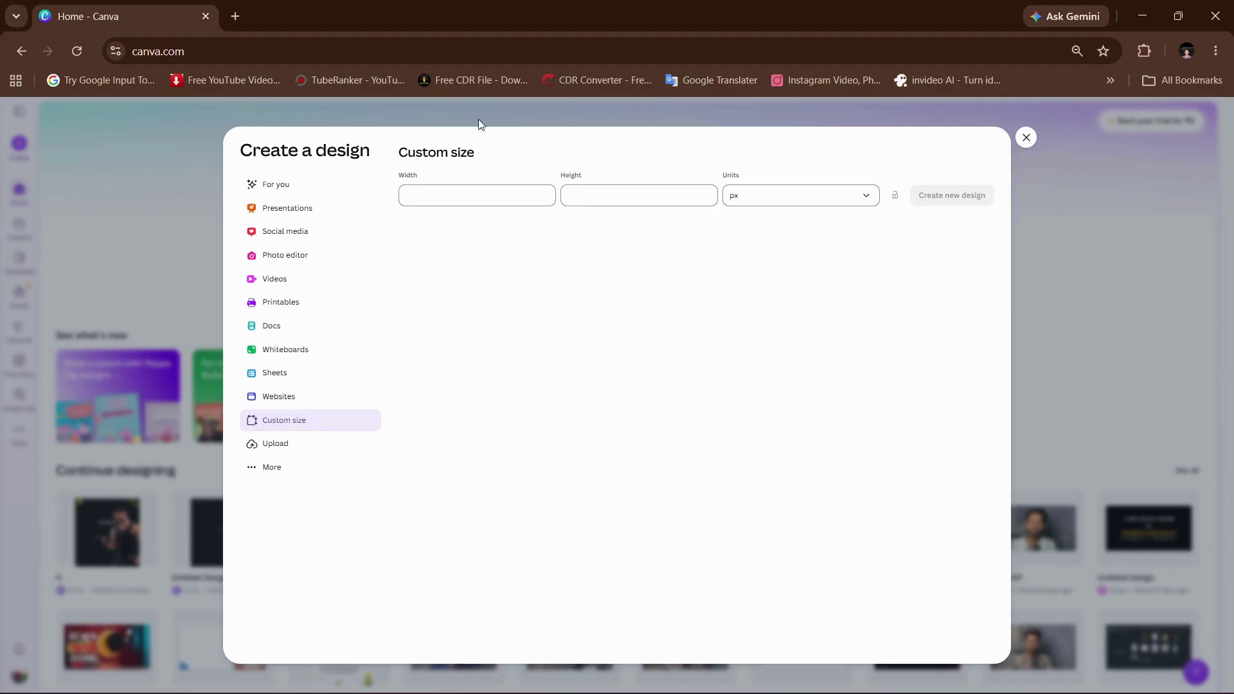
click(740, 197)
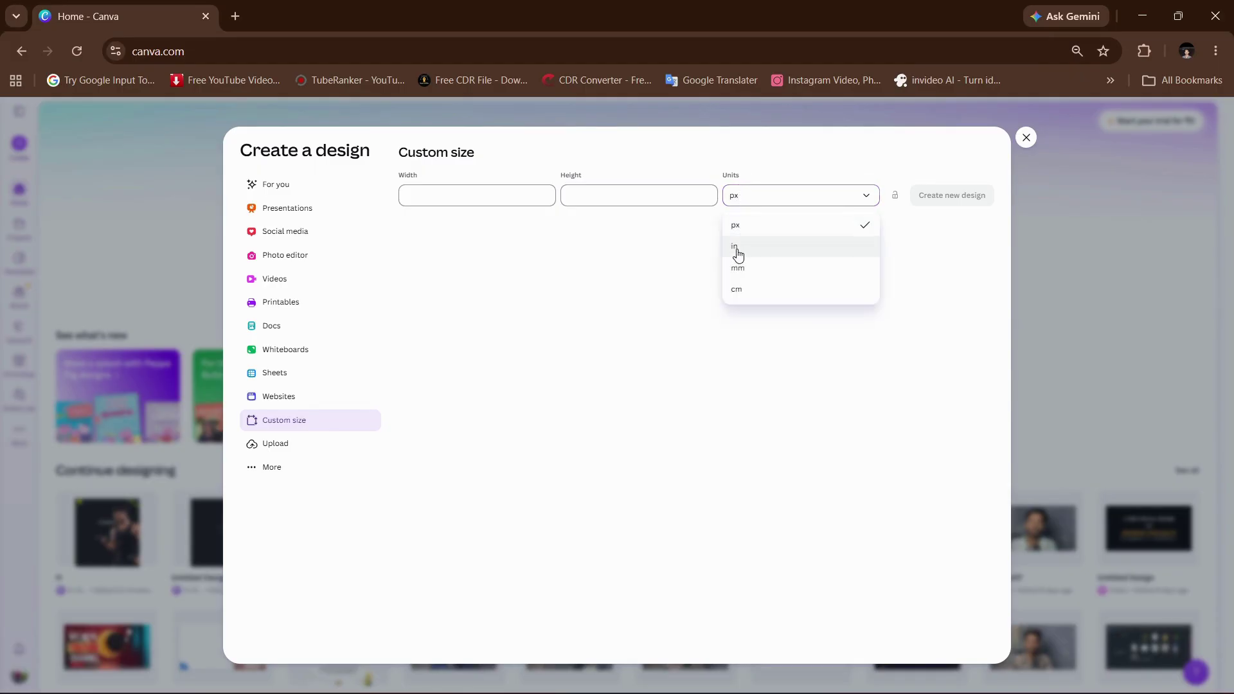
click(738, 248)
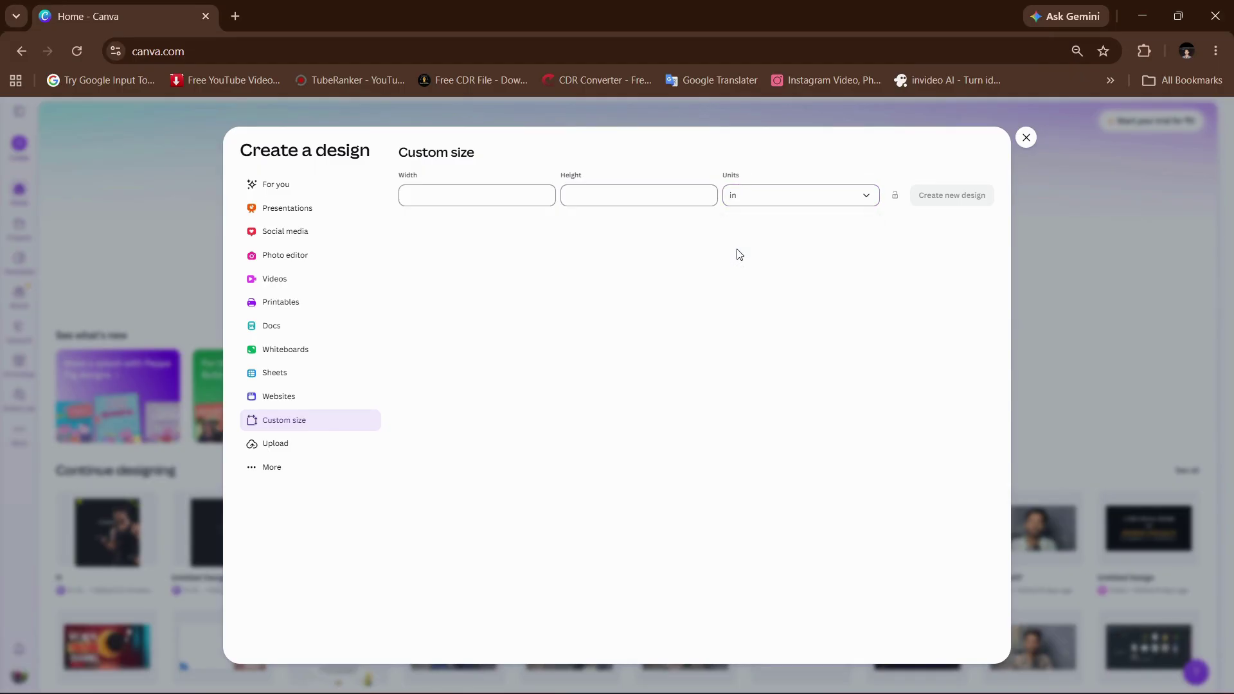
click(421, 196)
click(587, 197)
text(5)
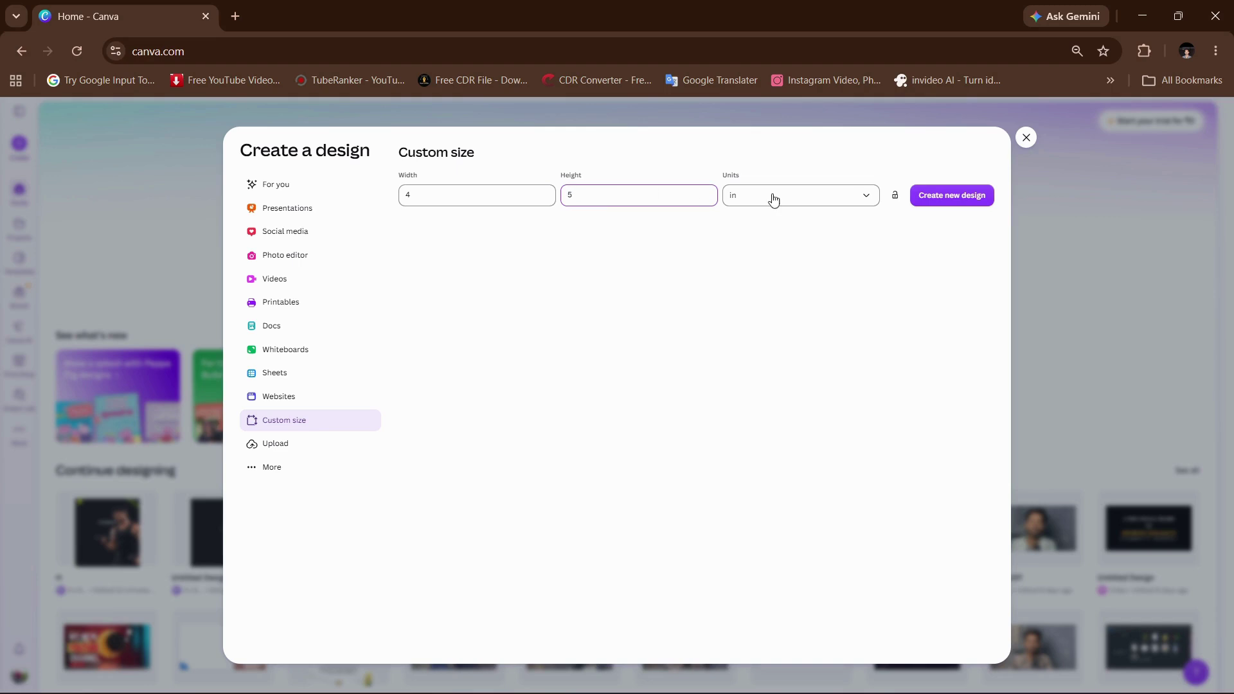
click(936, 200)
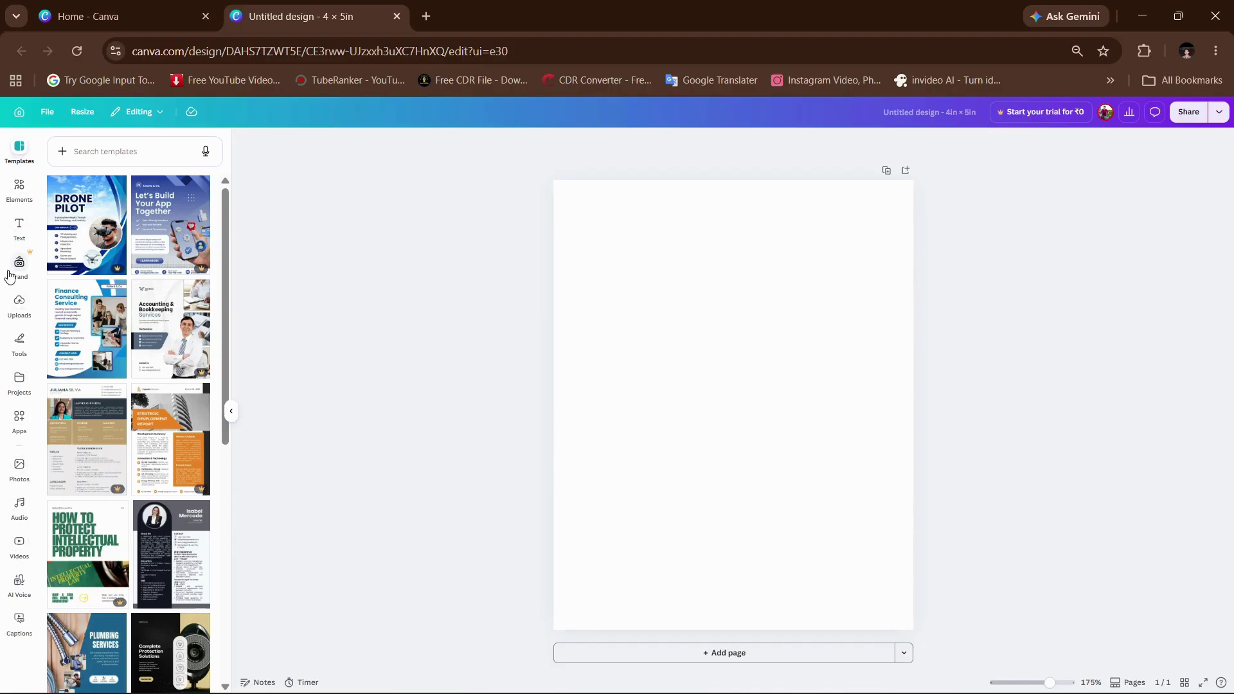
Step: Search the elements for "black background" and browse all the matching graphics
click(19, 188)
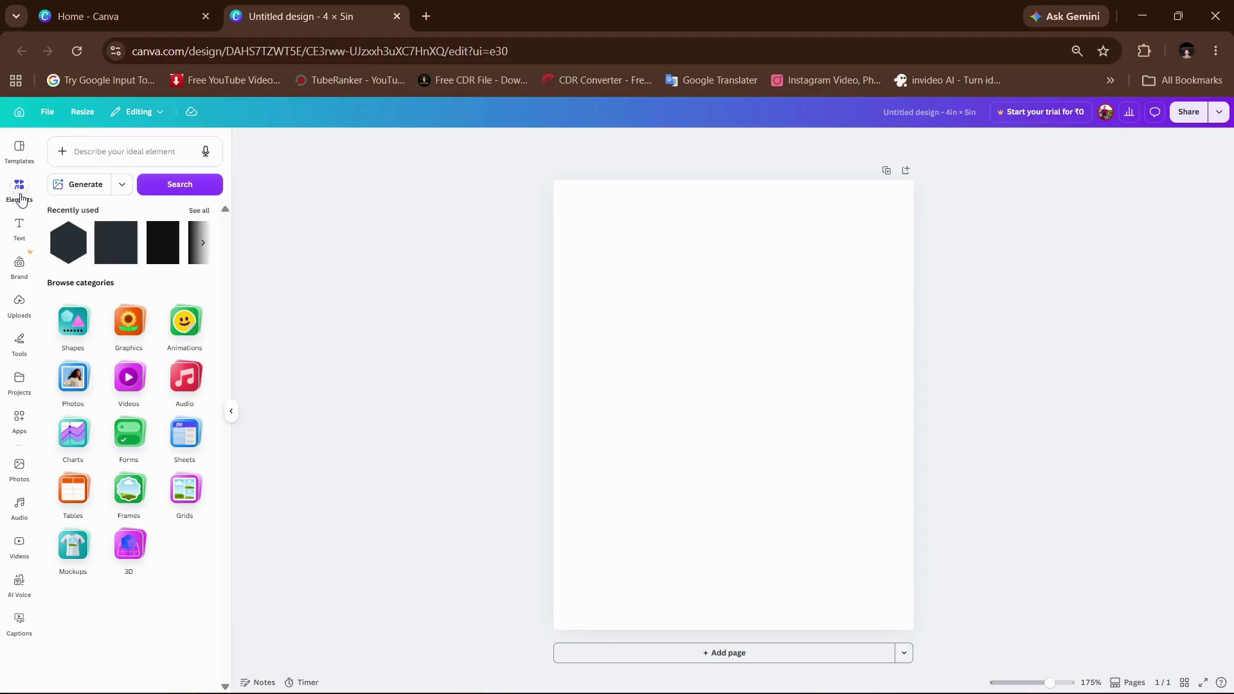
click(88, 154)
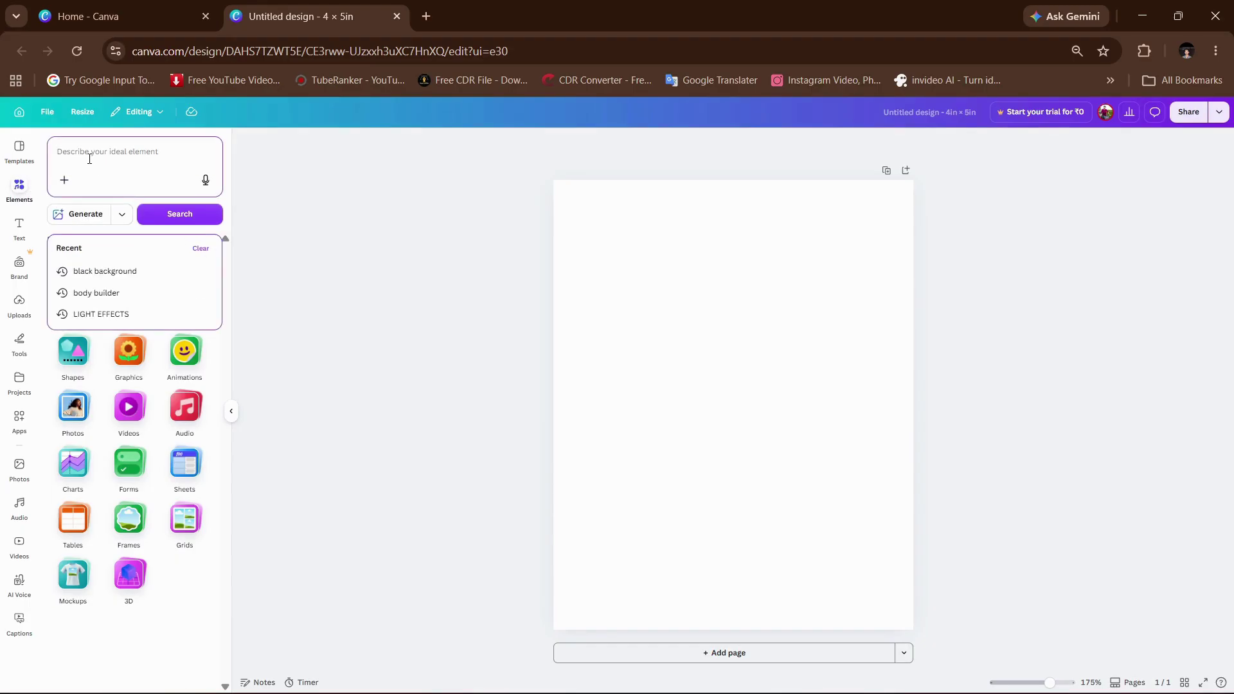
click(113, 271)
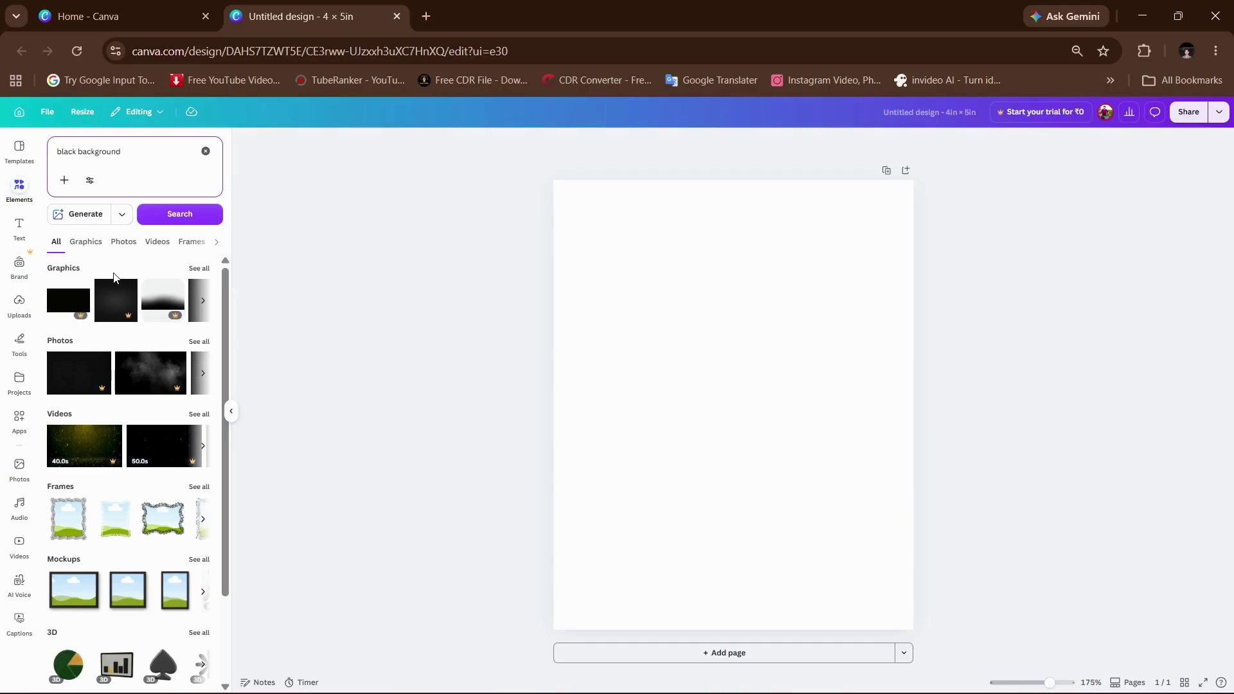
click(198, 271)
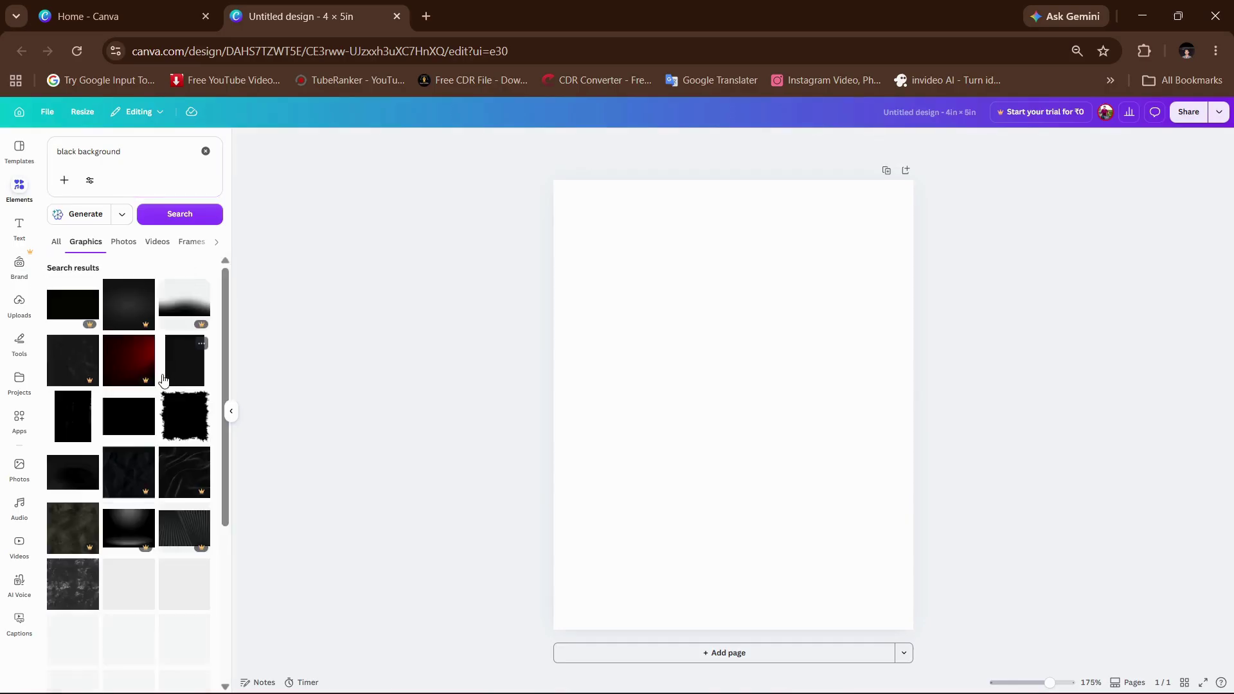
scroll(187, 482, down, 1)
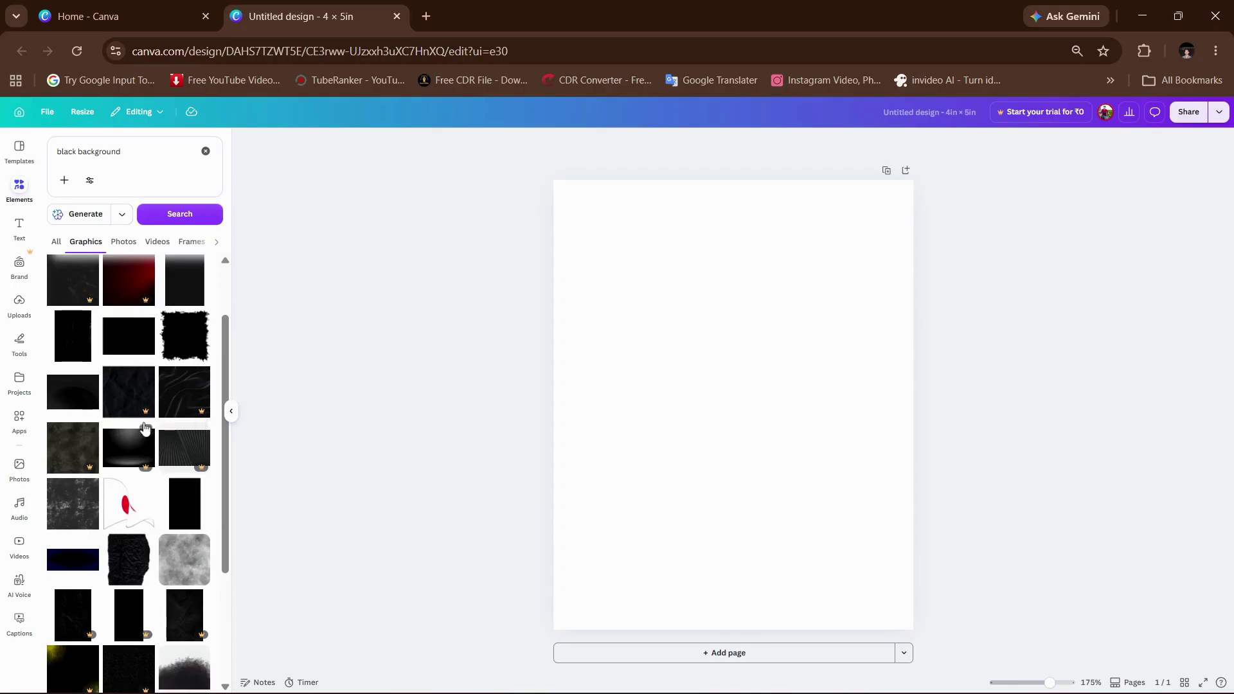
mouse_move(145, 418)
scroll(135, 423, up, 1)
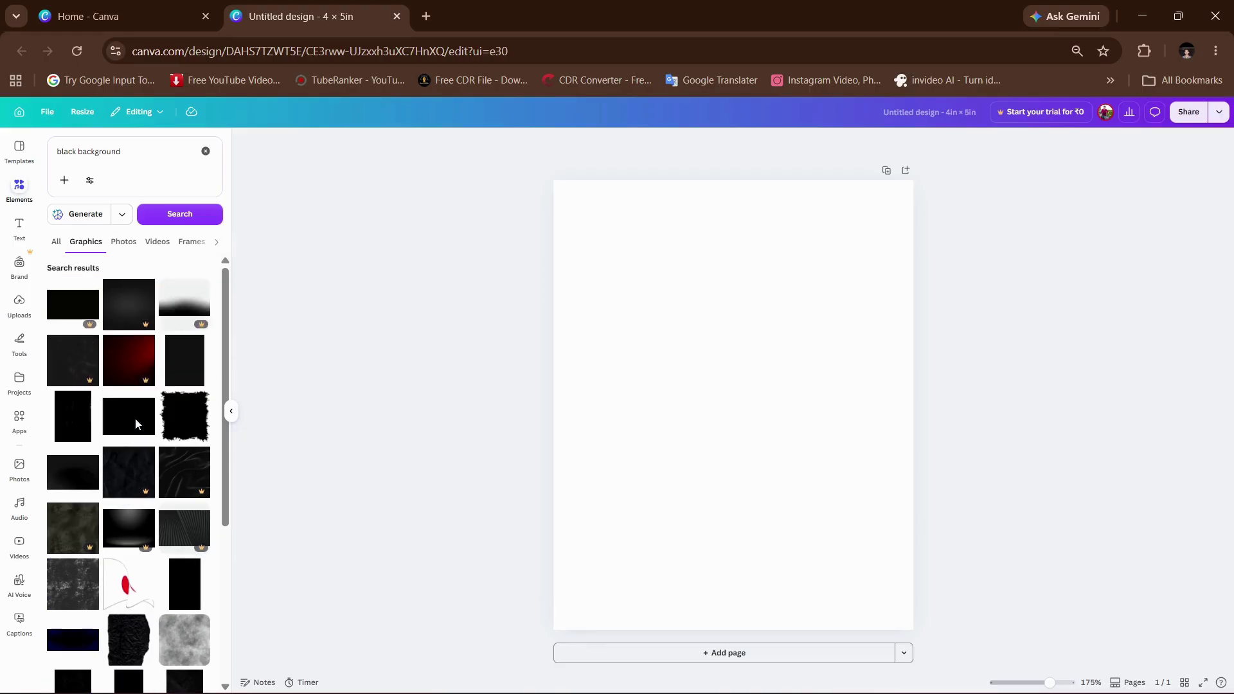
Step: Add the plain black portrait graphic without a premium mark and set it as the page background
click(184, 375)
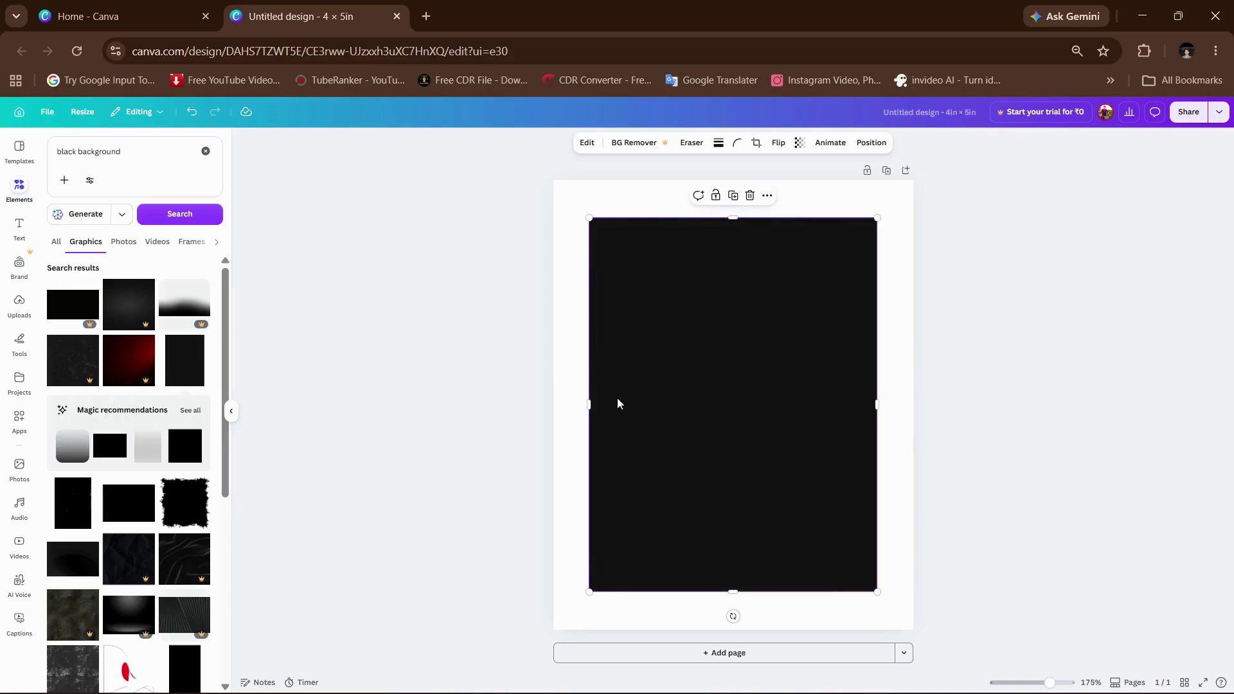
right_click(721, 346)
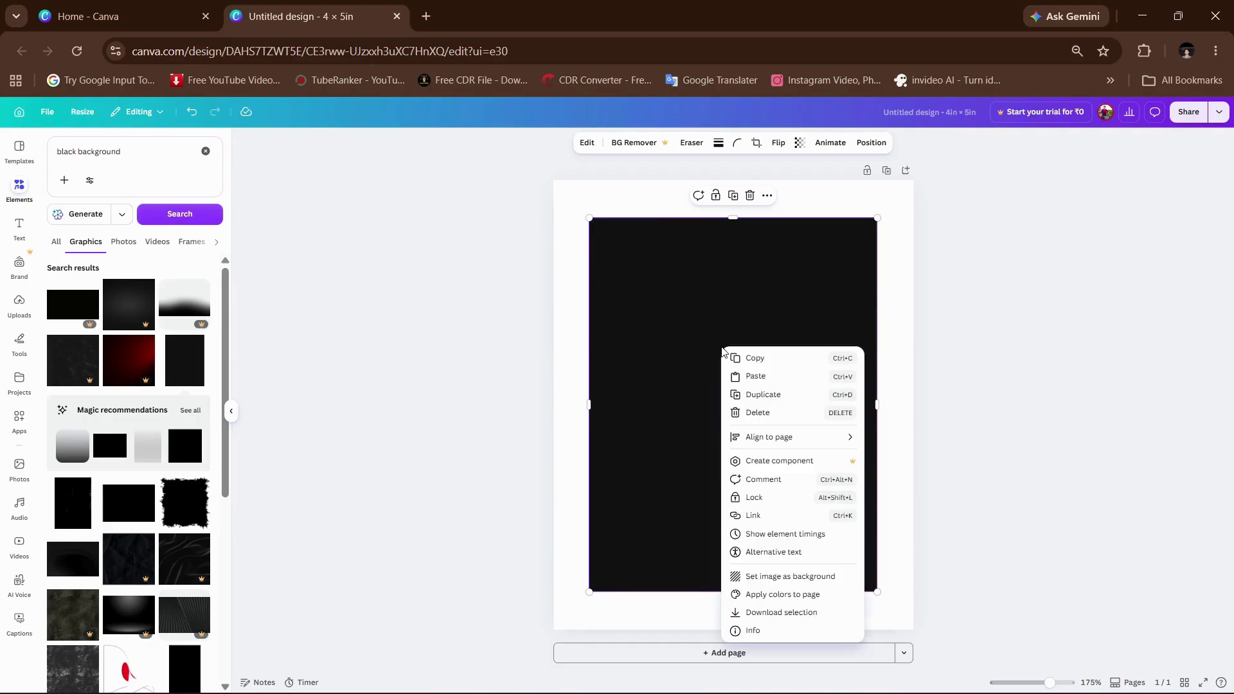
click(778, 577)
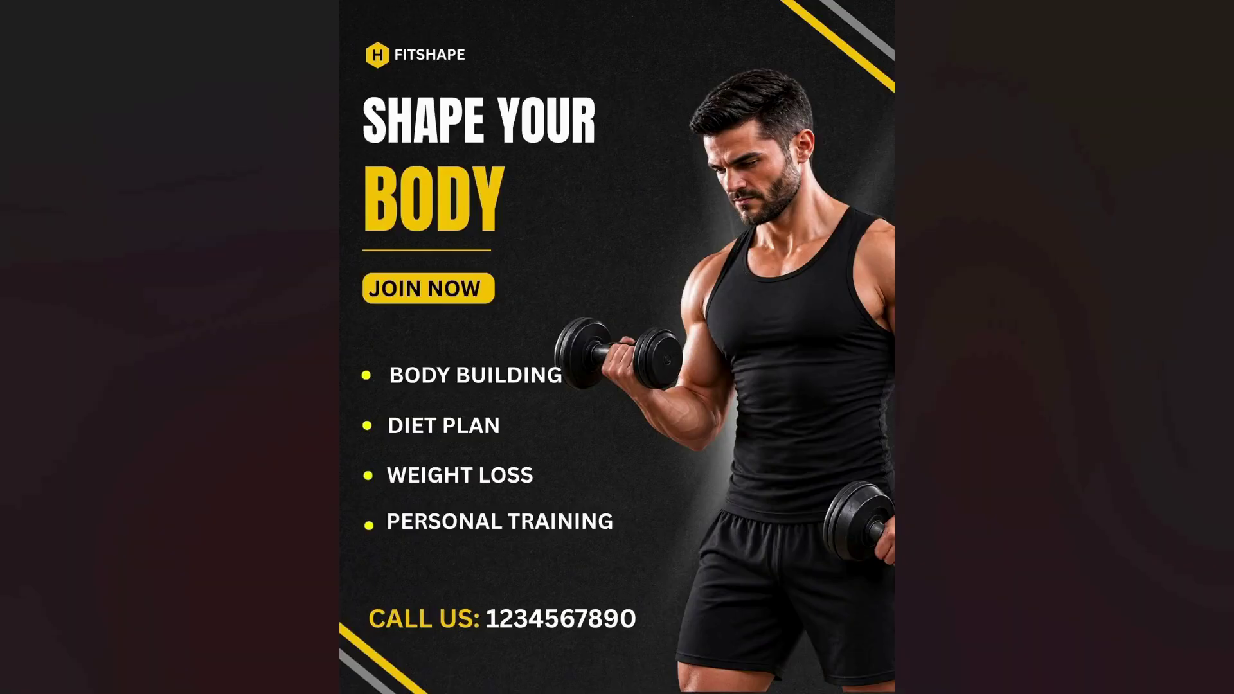
Step: Review the finished FITSHAPE gym poster image as a reference and switch back to the Canva design in Chrome
key(super)
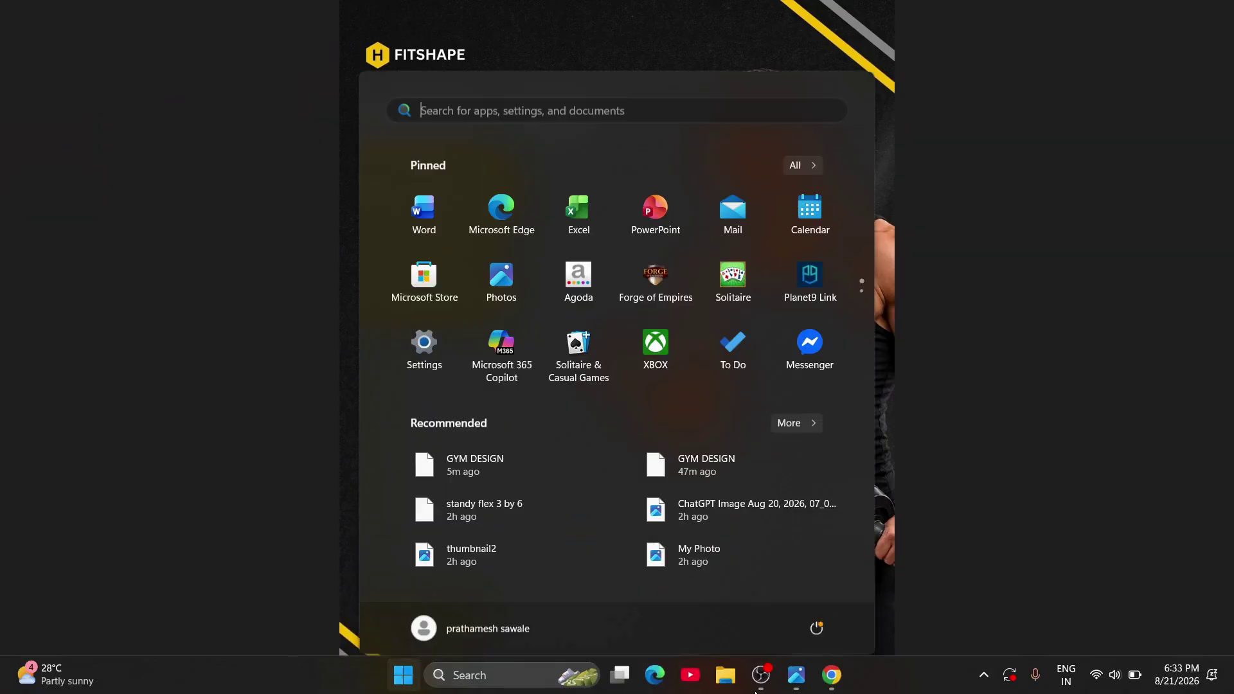
click(802, 689)
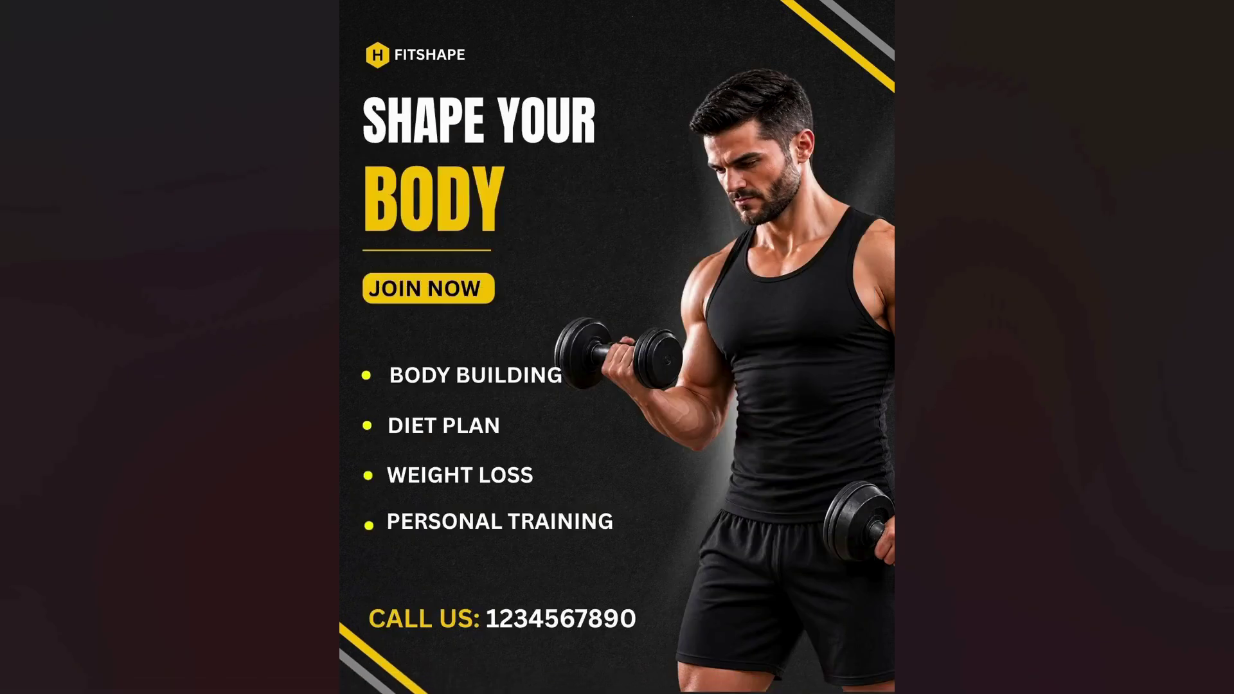
key(super)
mouse_move(831, 680)
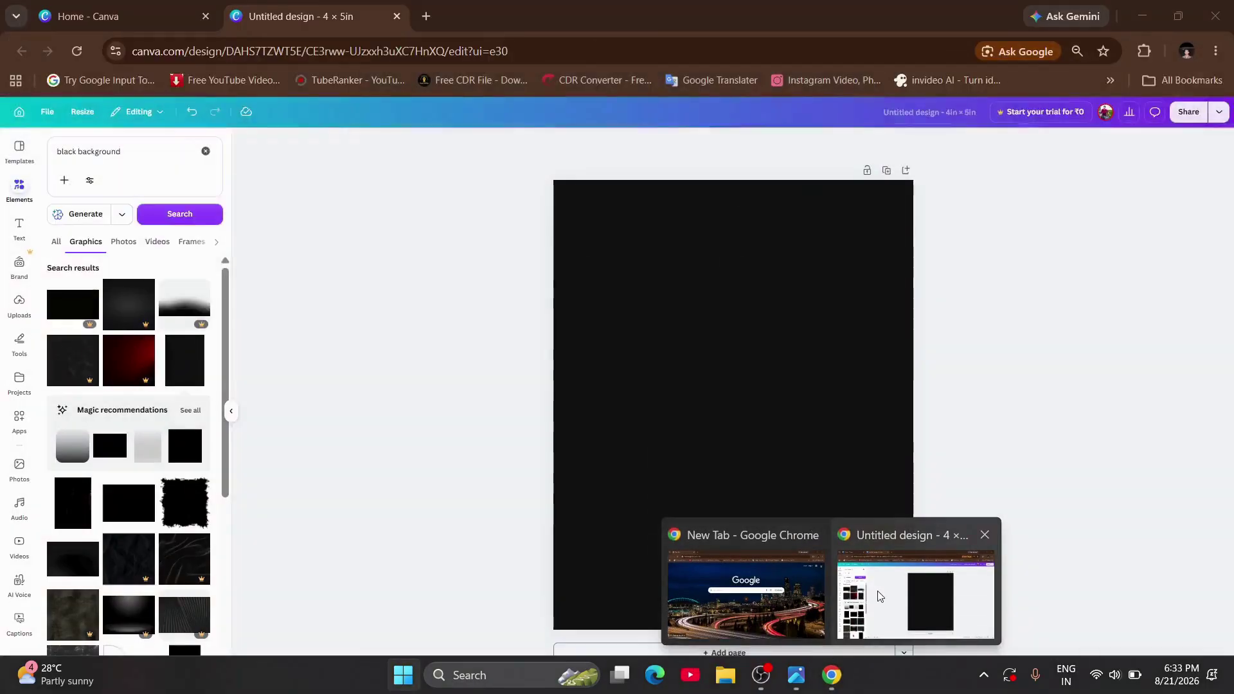
click(877, 592)
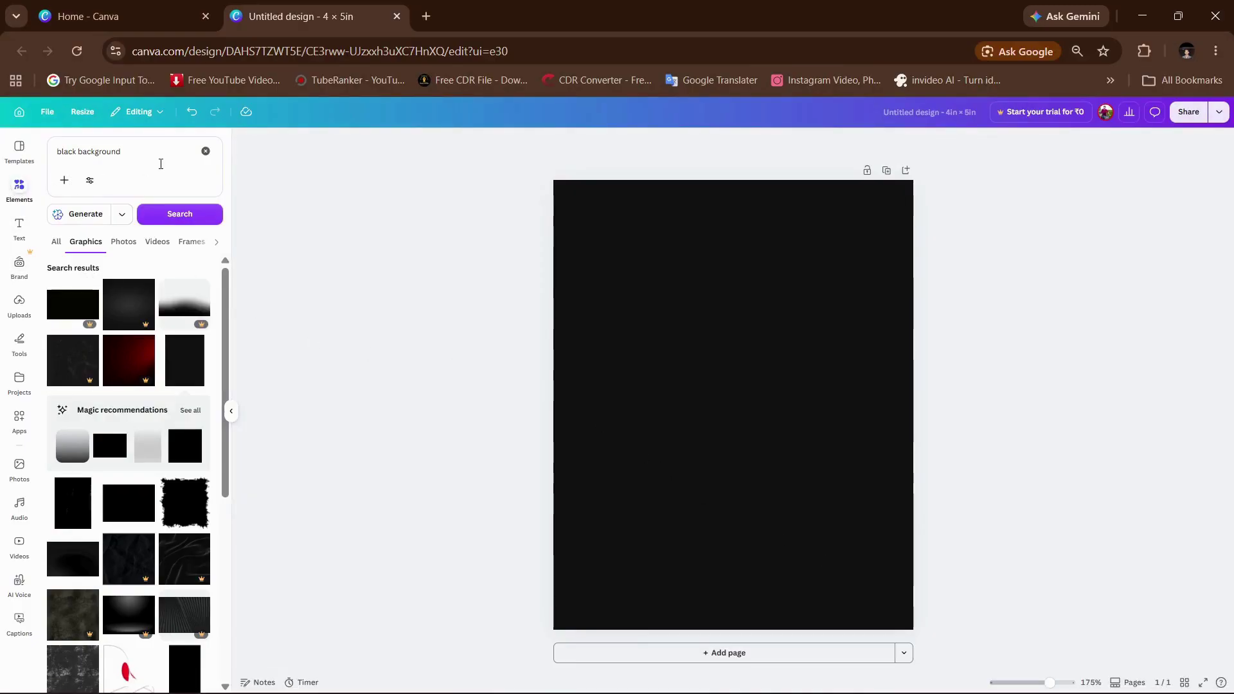
Step: Clear the element search and add the pointed-top hexagon from the polygon shapes to the page
click(15, 194)
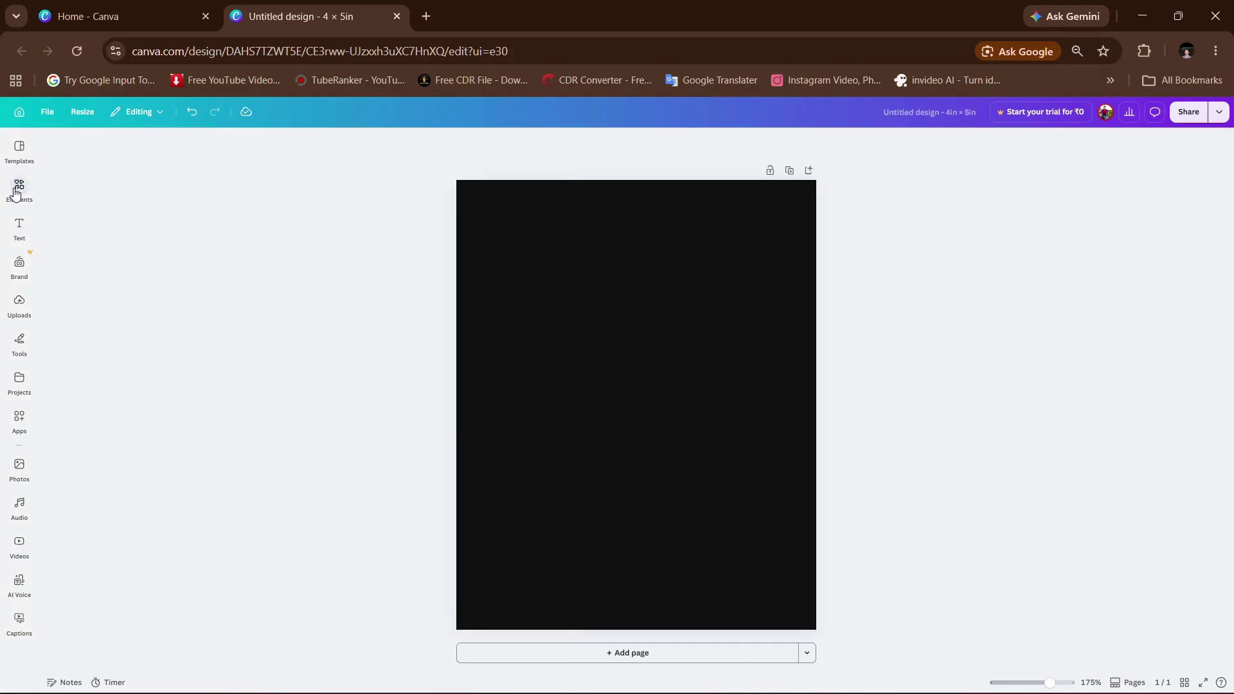
click(16, 193)
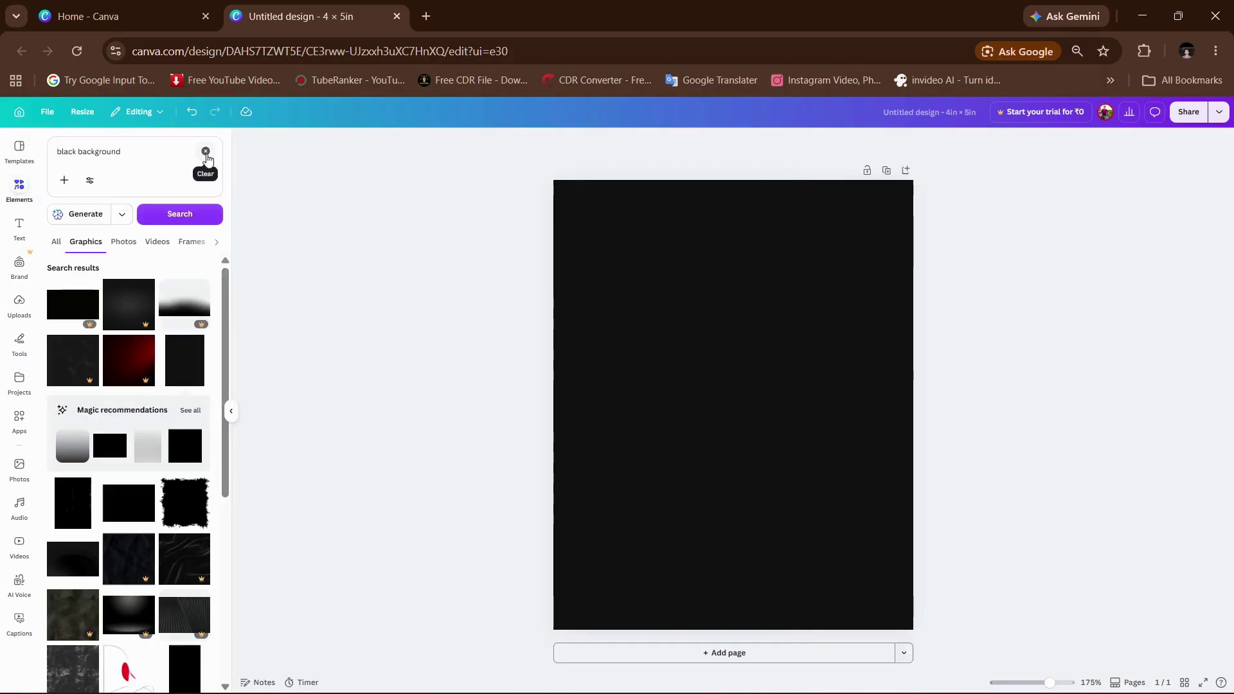
click(205, 153)
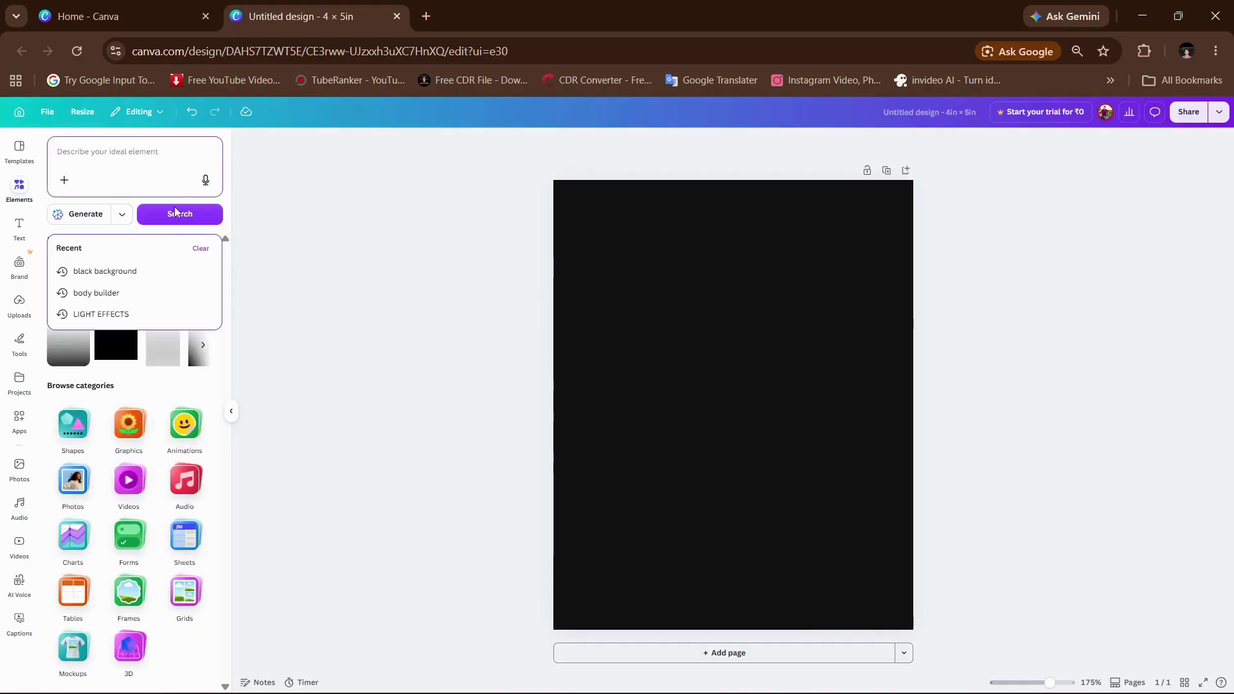
click(71, 426)
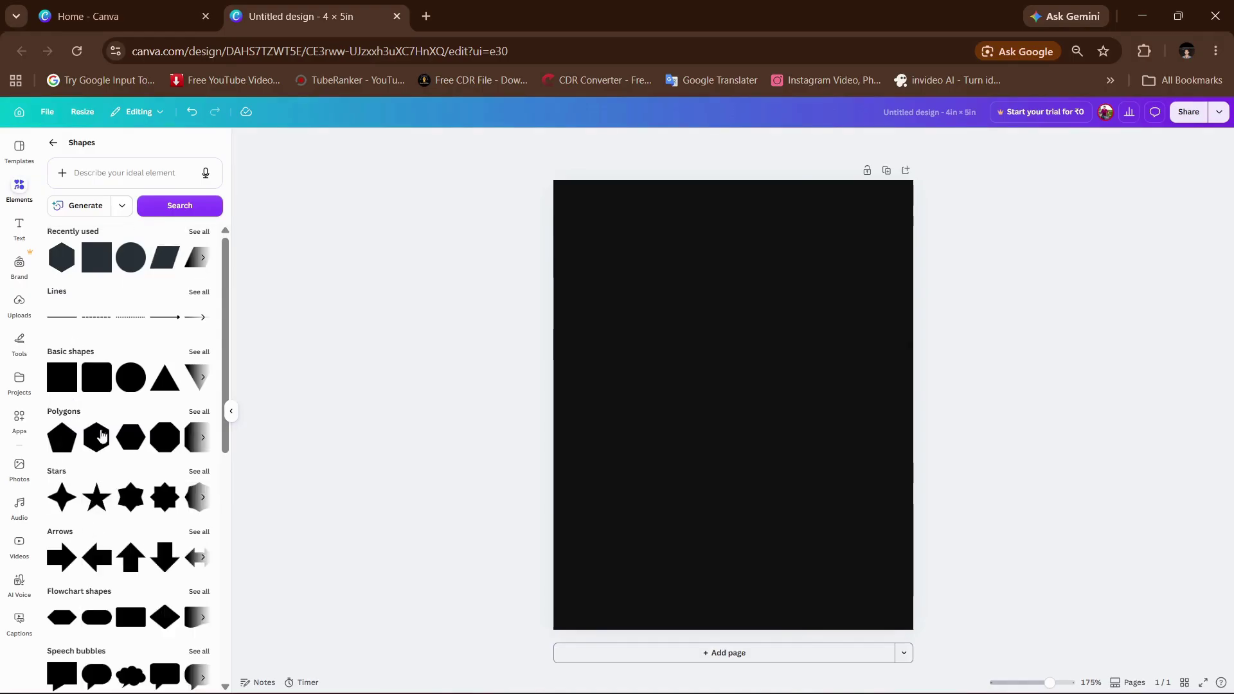
click(98, 451)
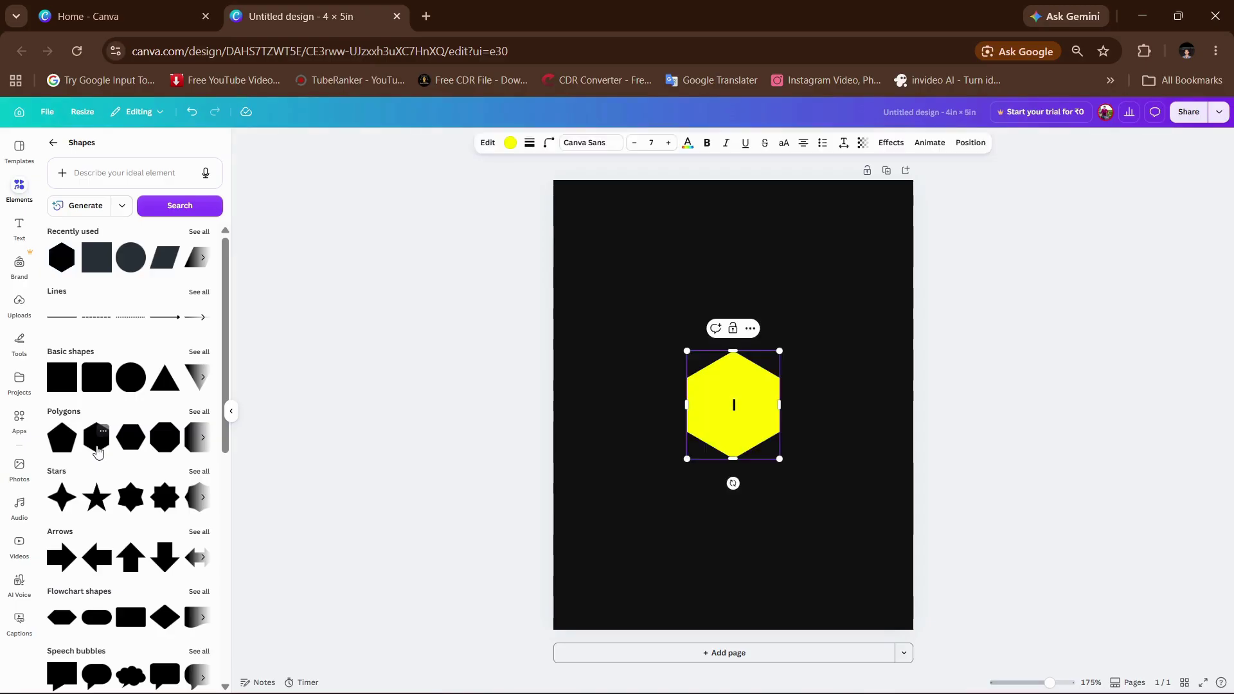
click(483, 388)
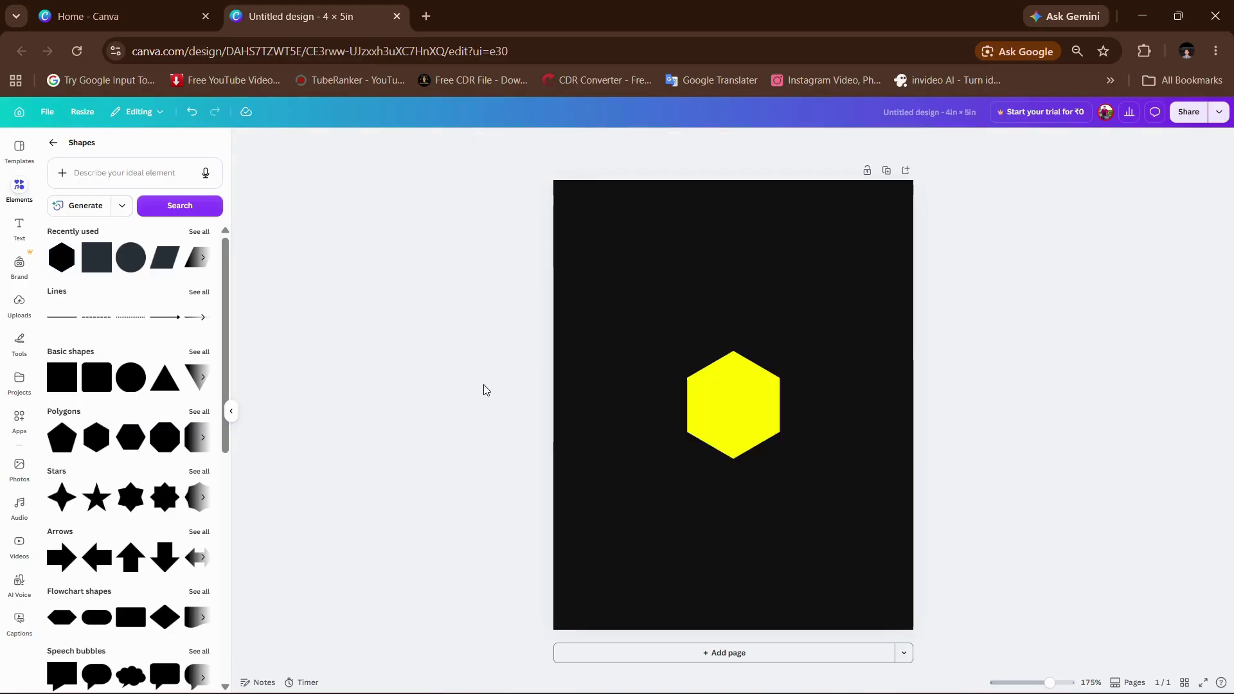
Step: Try adjusting the yellow hexagon's solid fill color with the custom color picker
click(701, 404)
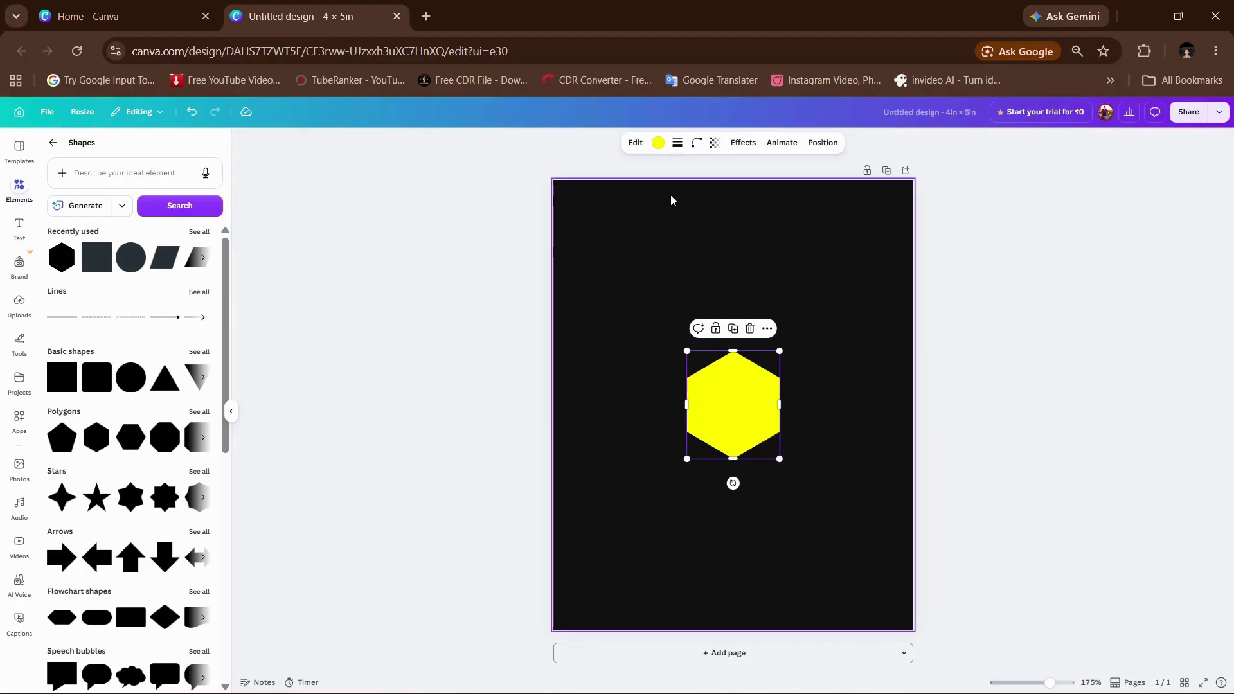
click(657, 145)
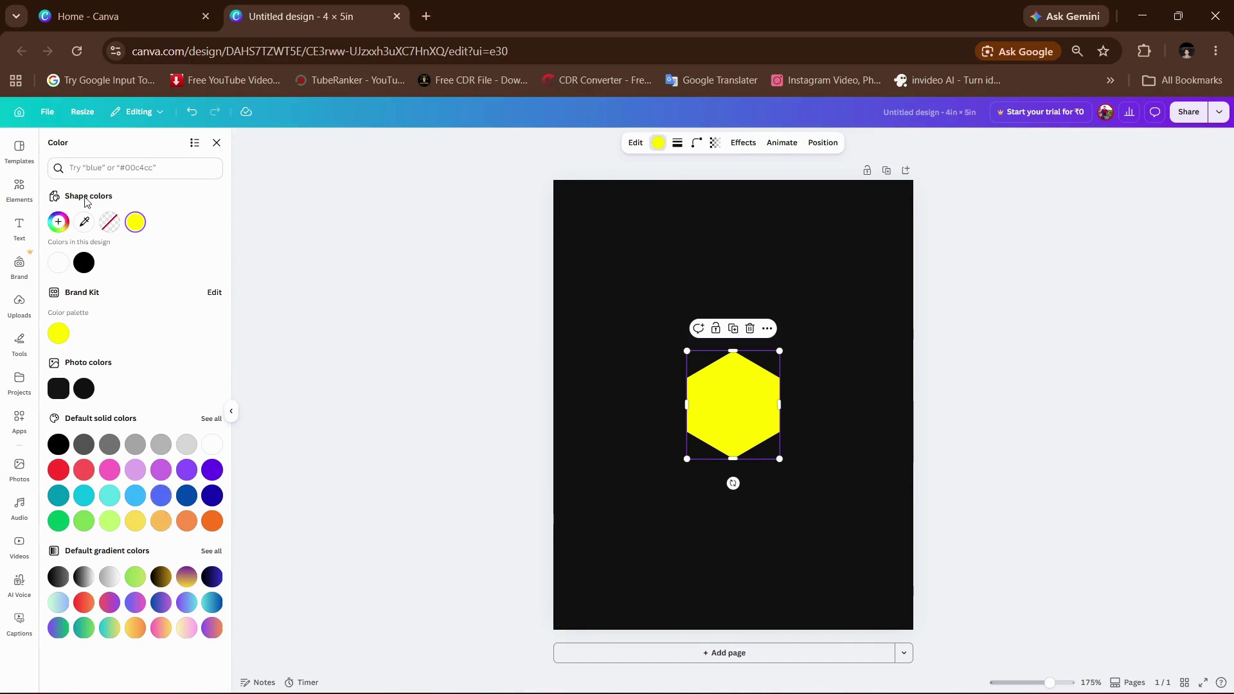
click(58, 223)
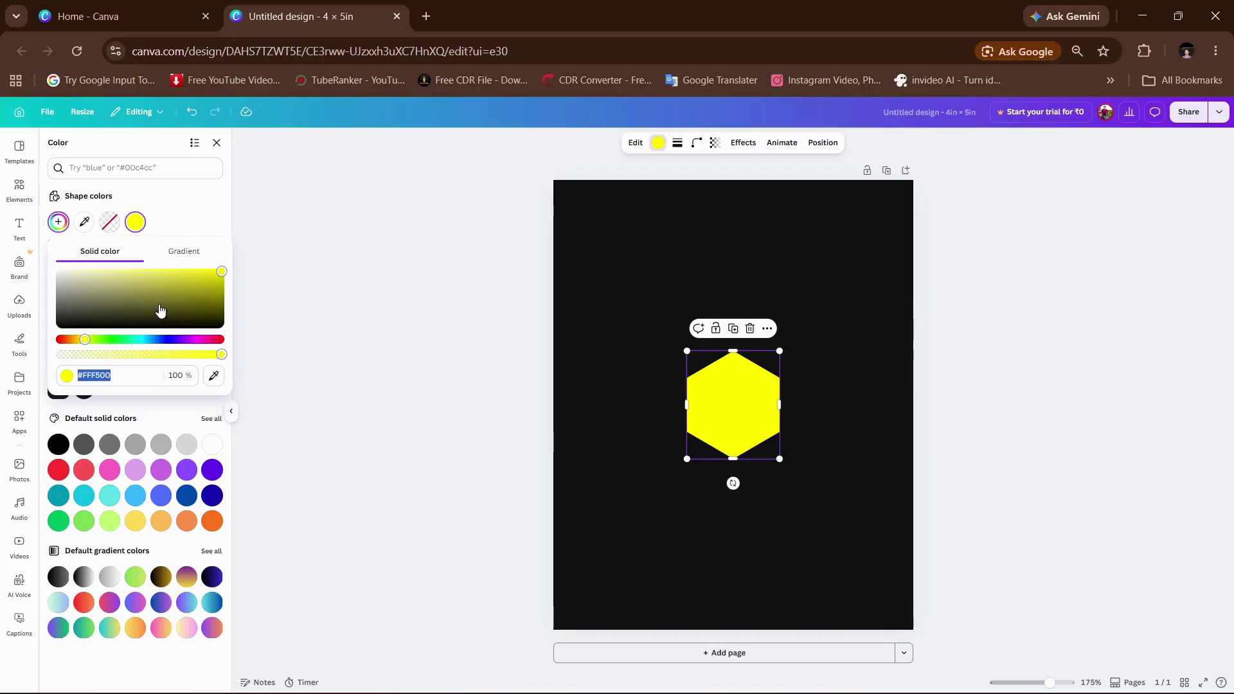
drag(184, 284, 226, 269)
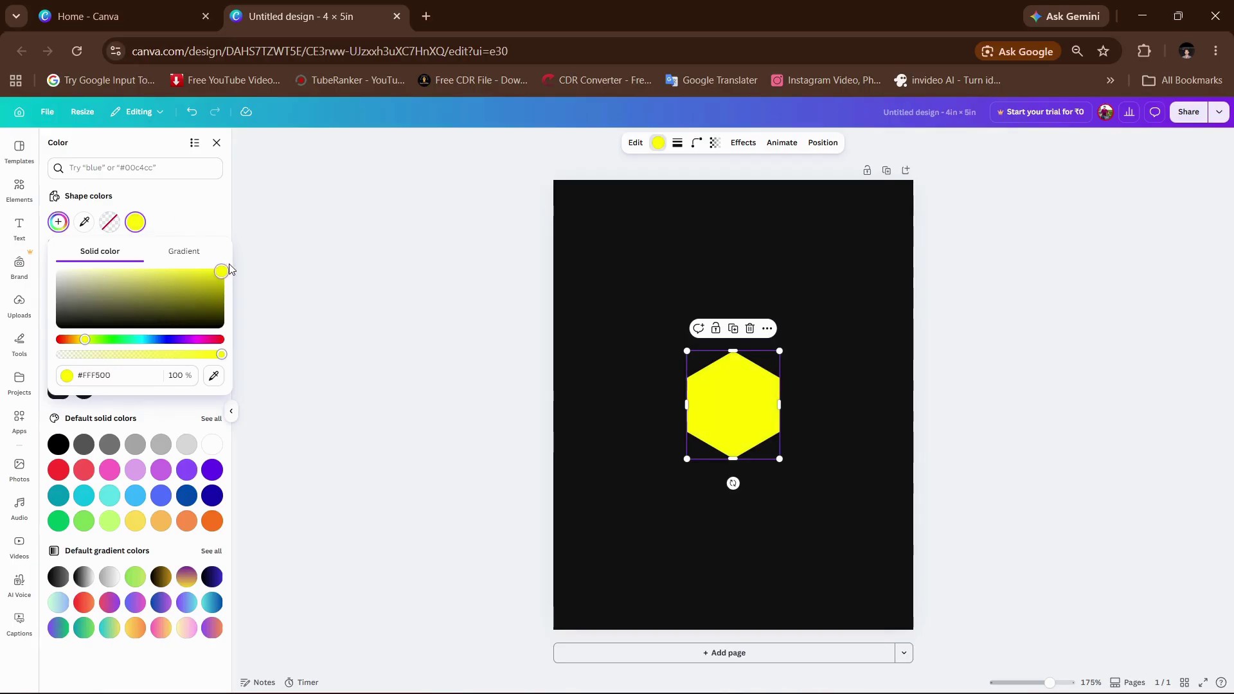
click(217, 143)
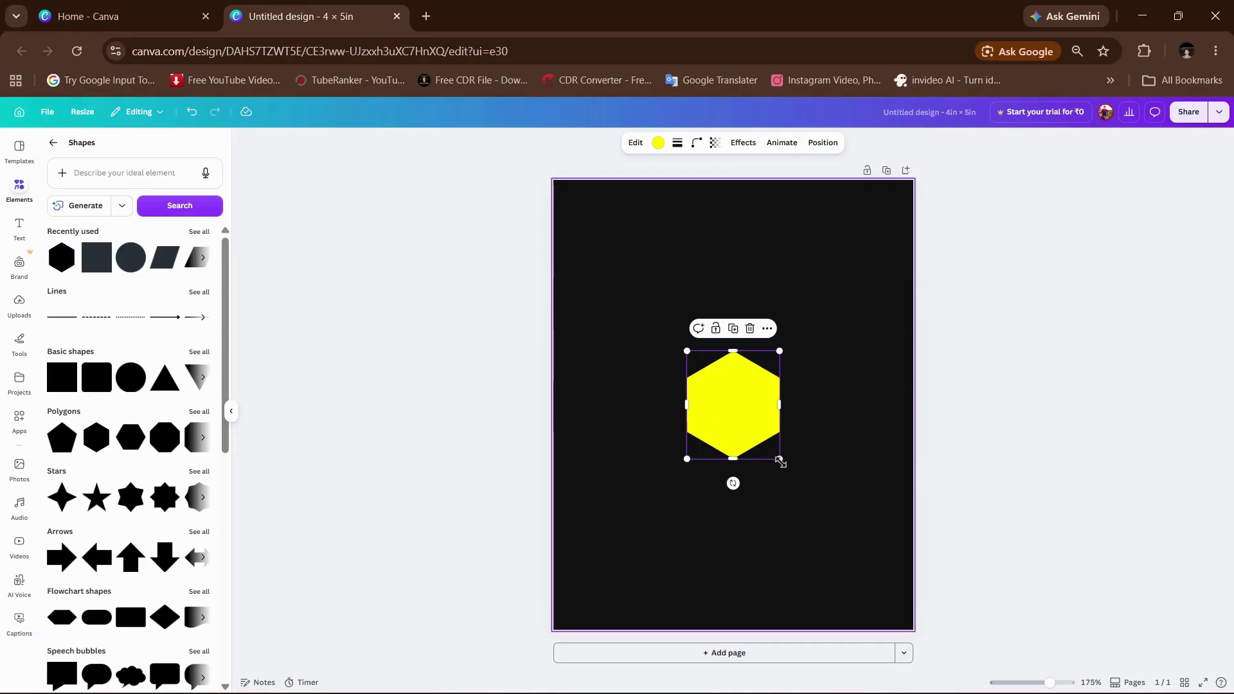
Step: Shrink the yellow hexagon to logo size and place it in the page's upper-left corner
drag(779, 460, 584, 248)
click(512, 270)
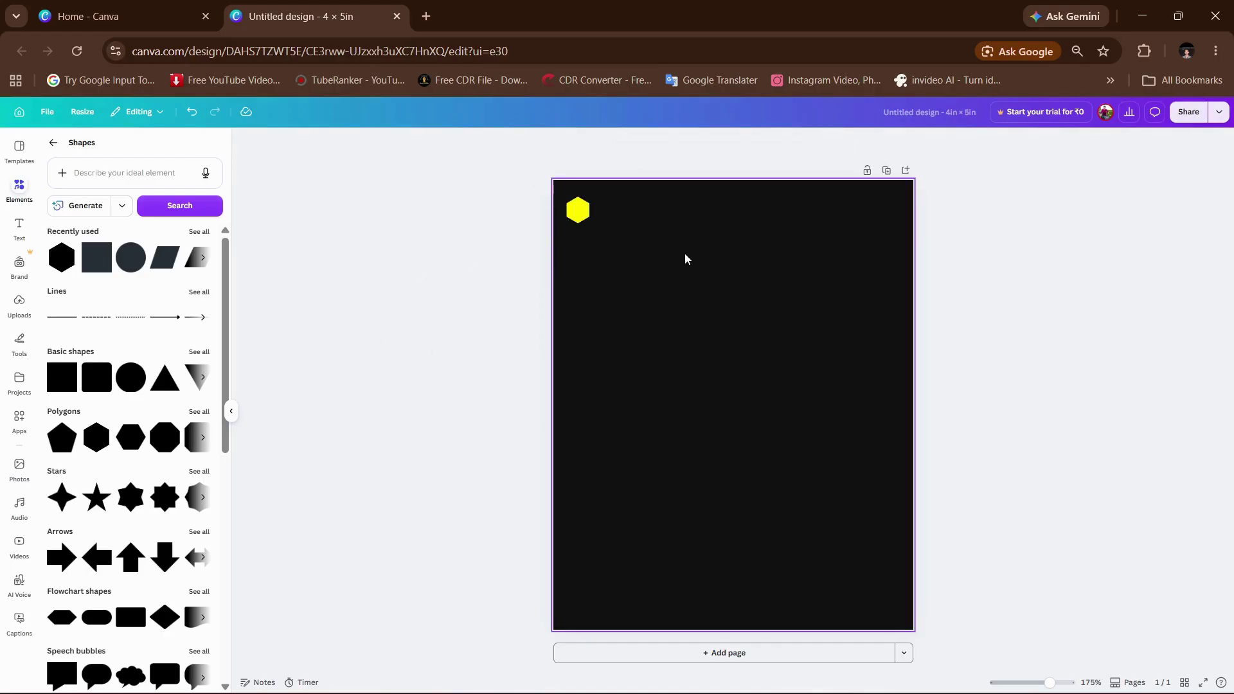
Step: Move the yellow hexagon slightly closer to the page's upper-left corner
scroll(682, 248, up, 3)
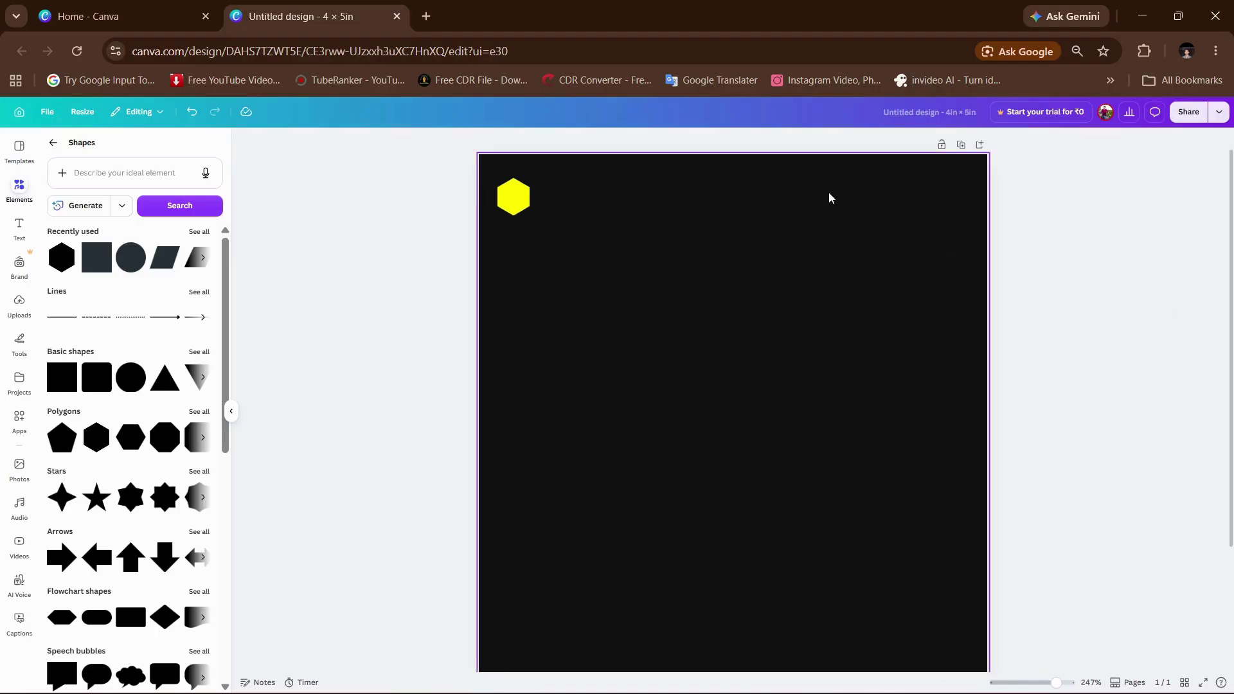
scroll(778, 144, up, 4)
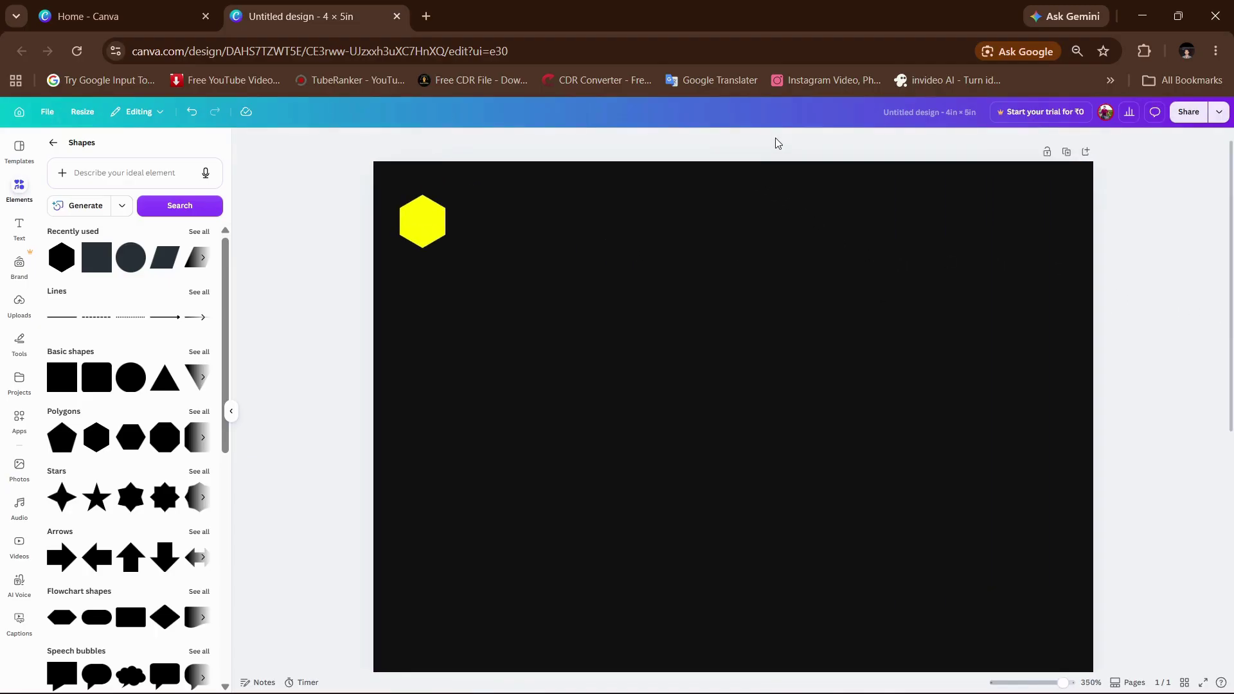
drag(415, 229, 408, 213)
click(350, 211)
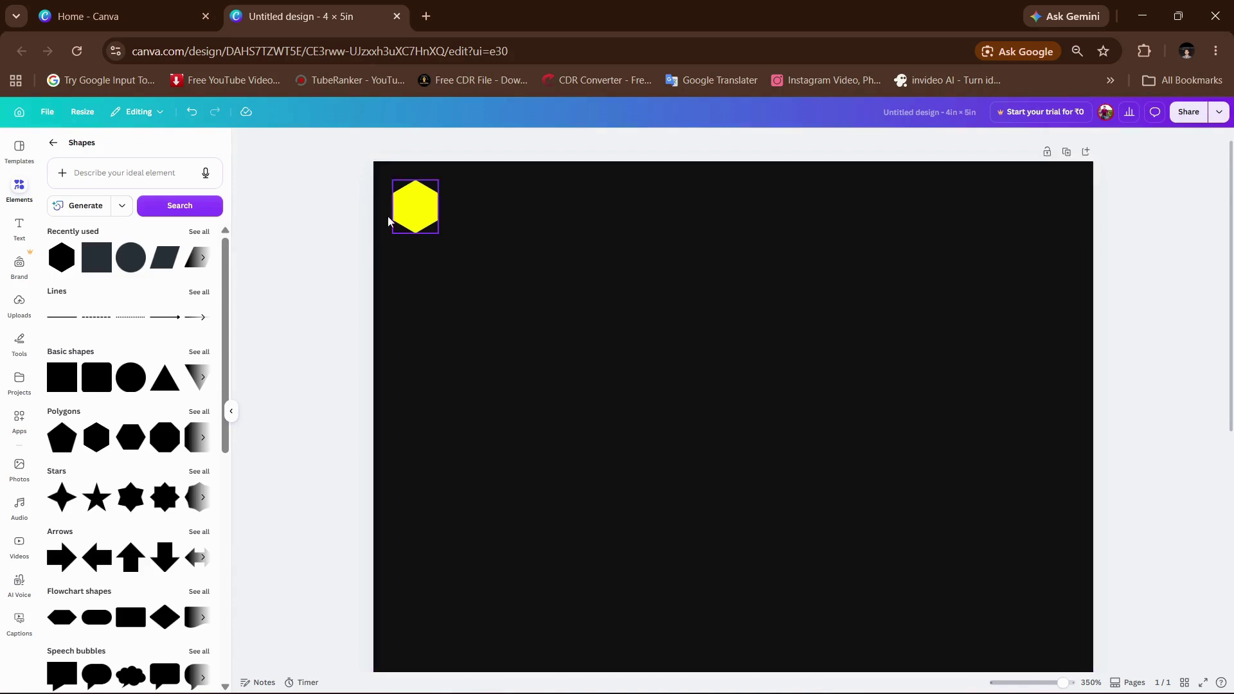
mouse_move(410, 207)
mouse_down()
mouse_move(391, 206)
mouse_move(408, 206)
mouse_up()
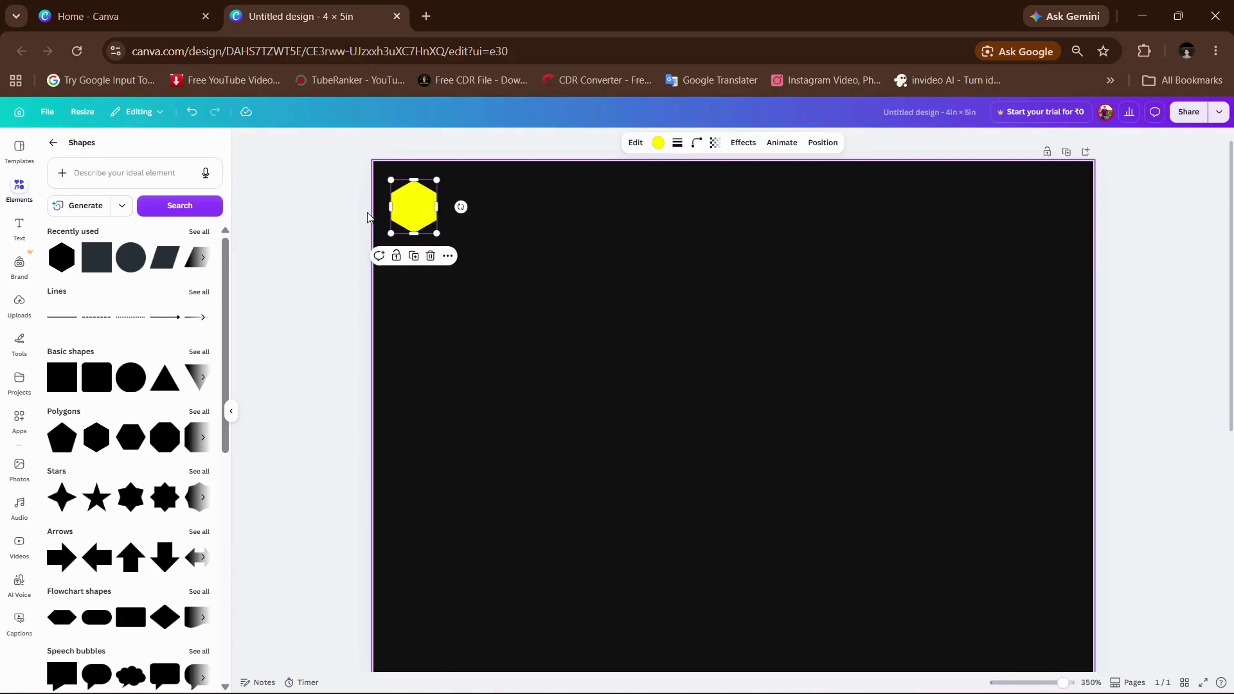
click(376, 214)
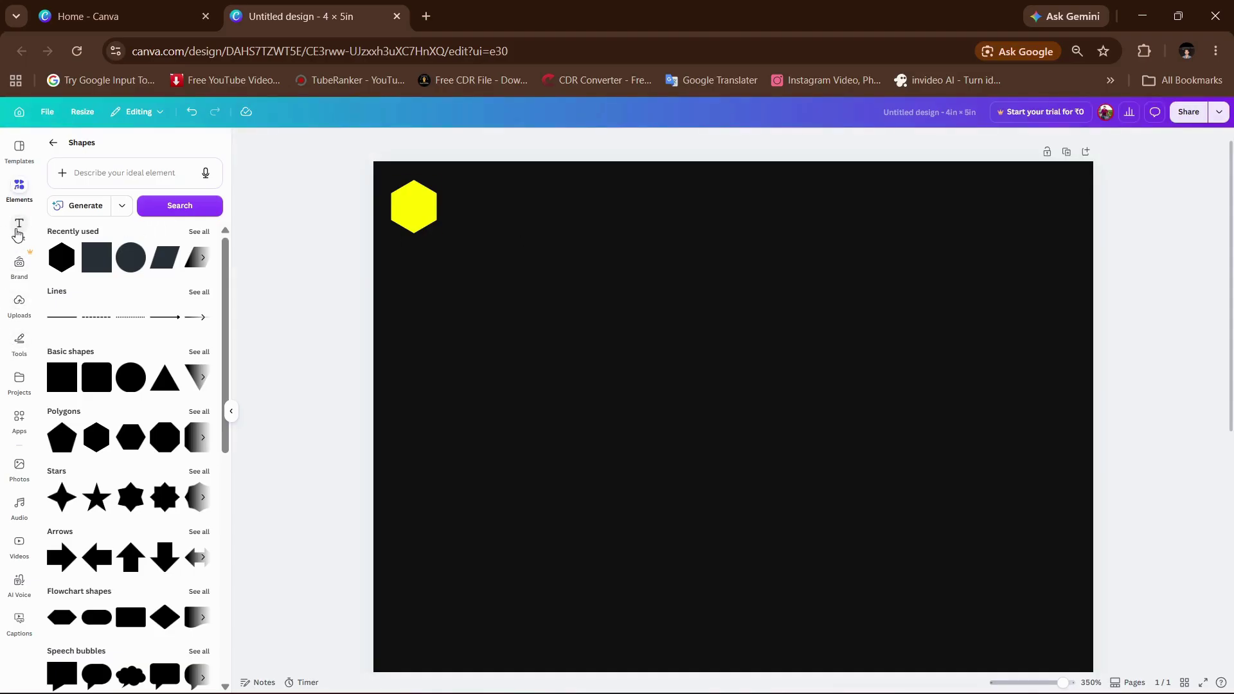
Step: Add a subheading text reading "H" and place it on top of the yellow hexagon
click(18, 226)
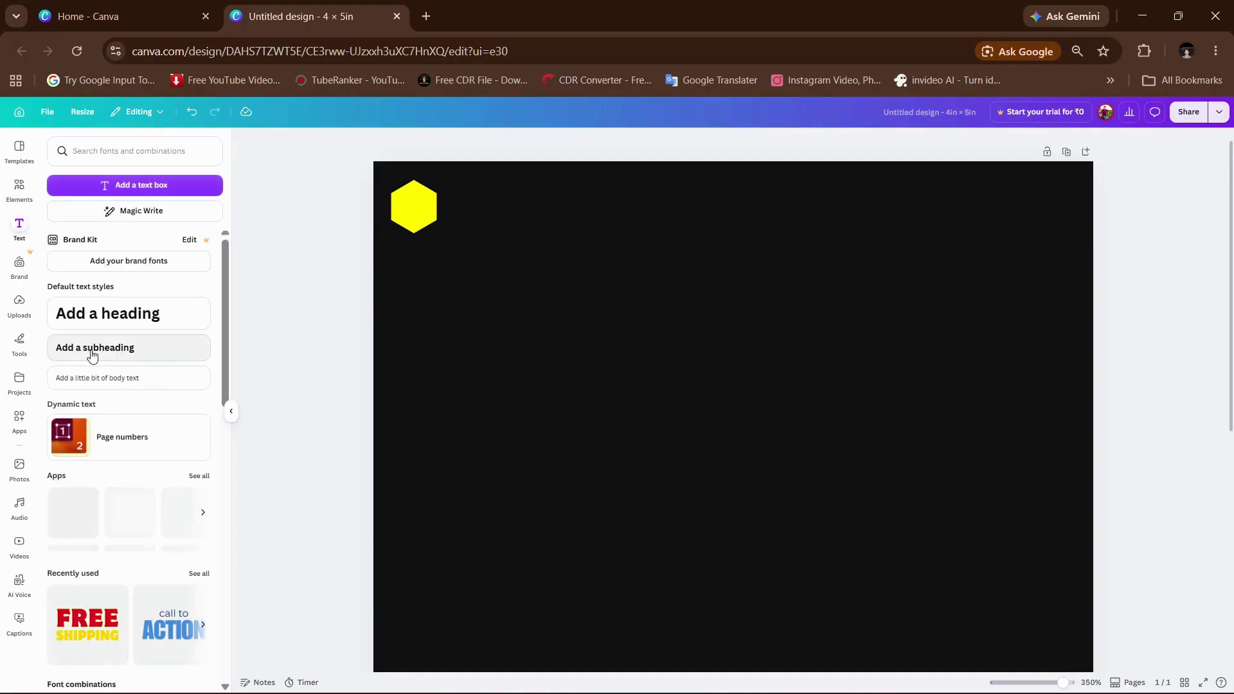
click(93, 351)
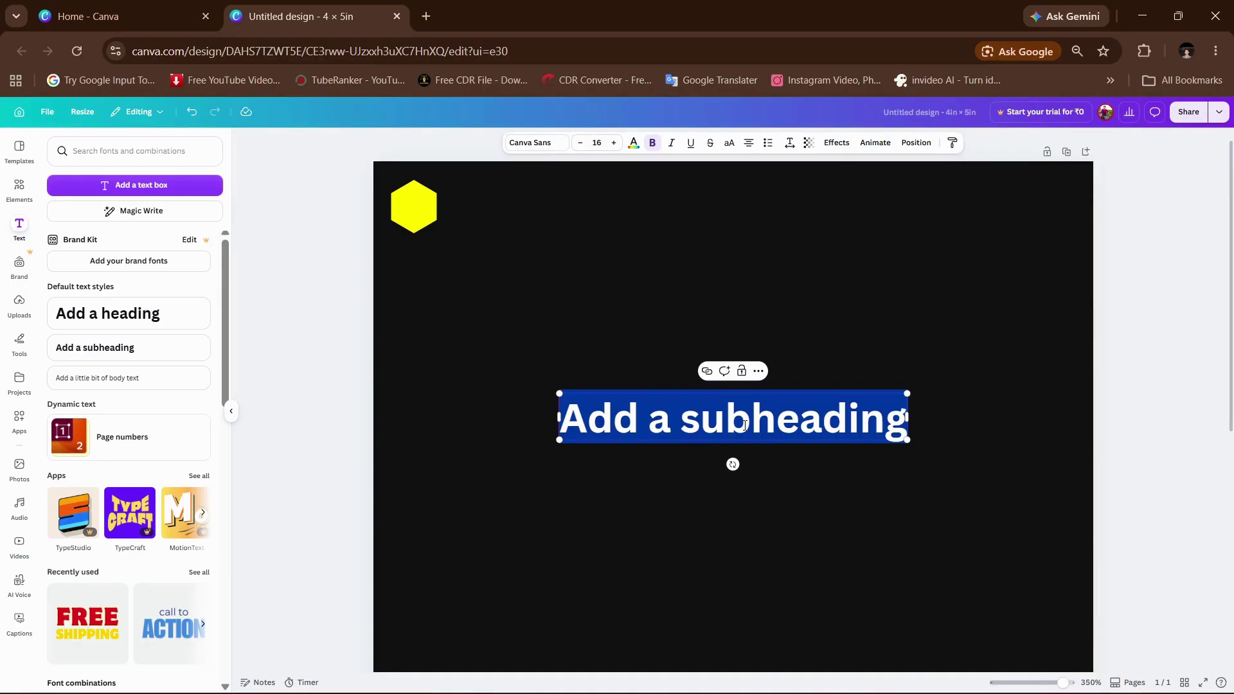
text(H)
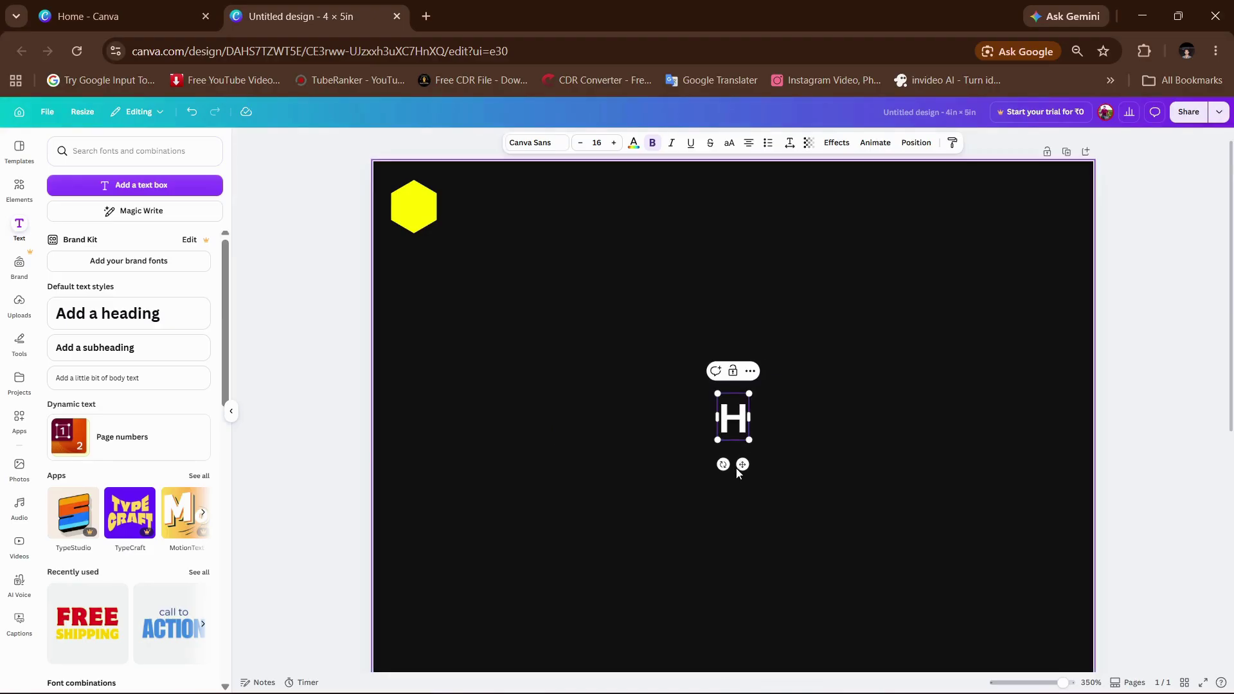
drag(743, 464, 419, 257)
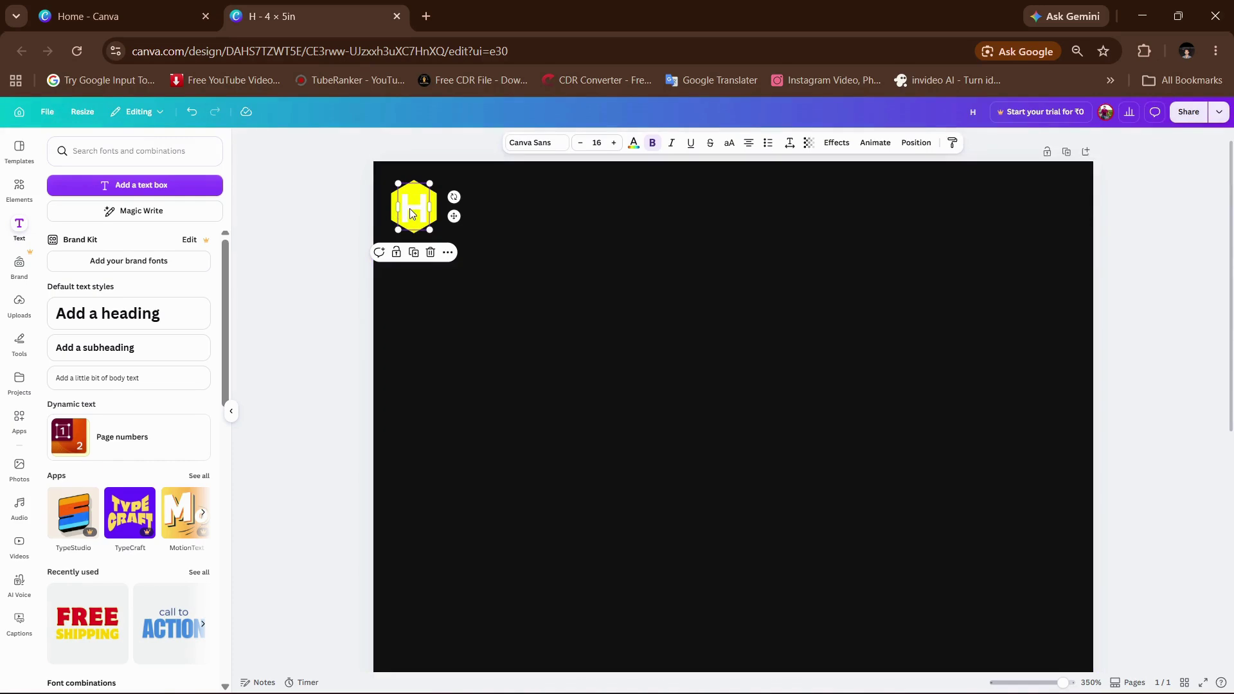
Step: Set the H's font size to 15 and center the letter inside the yellow hexagon
click(580, 144)
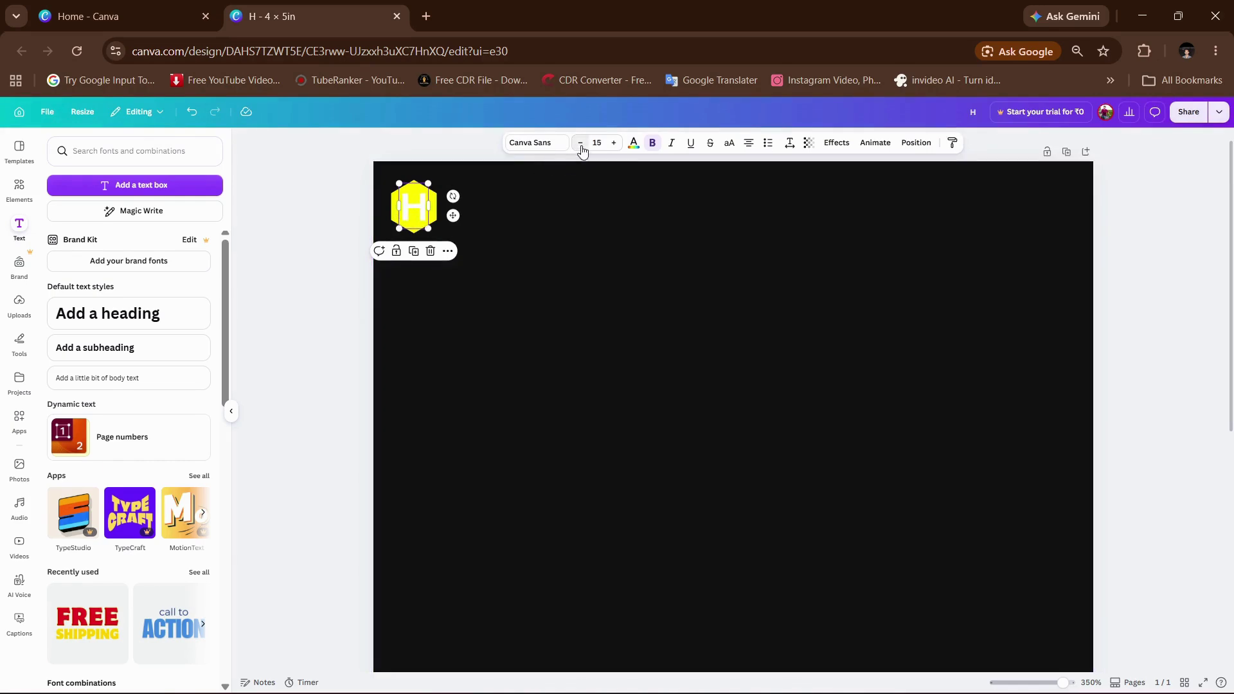
click(581, 144)
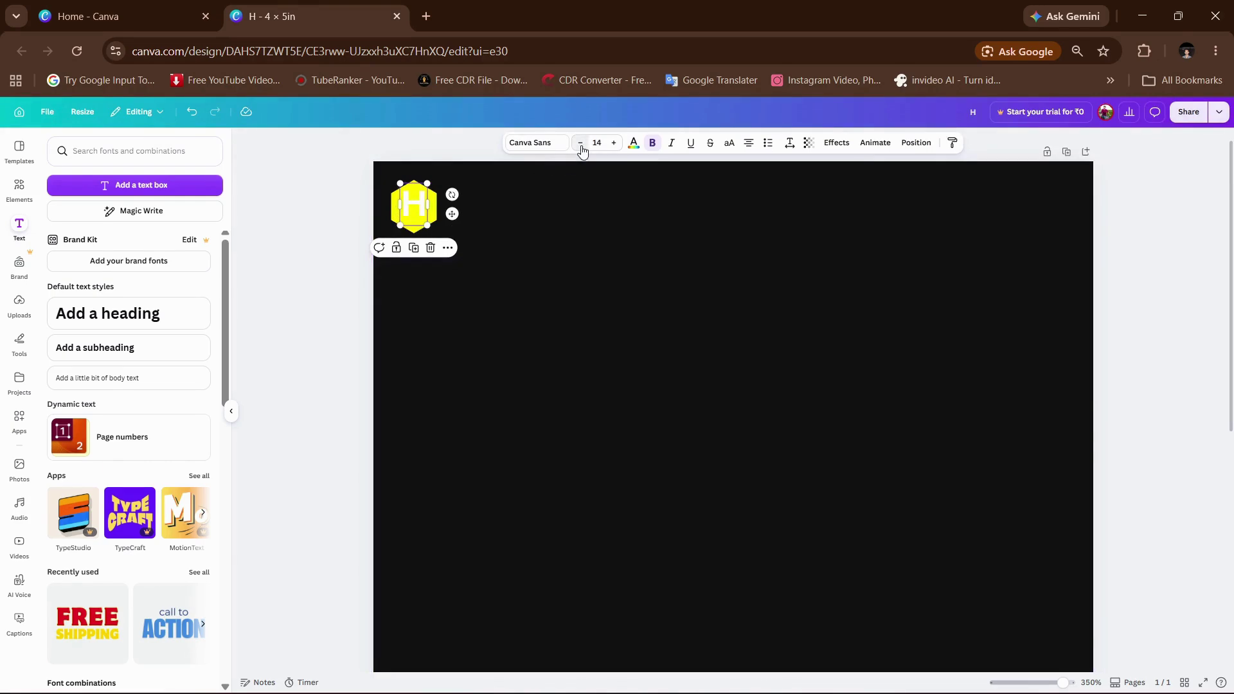
click(614, 143)
click(379, 212)
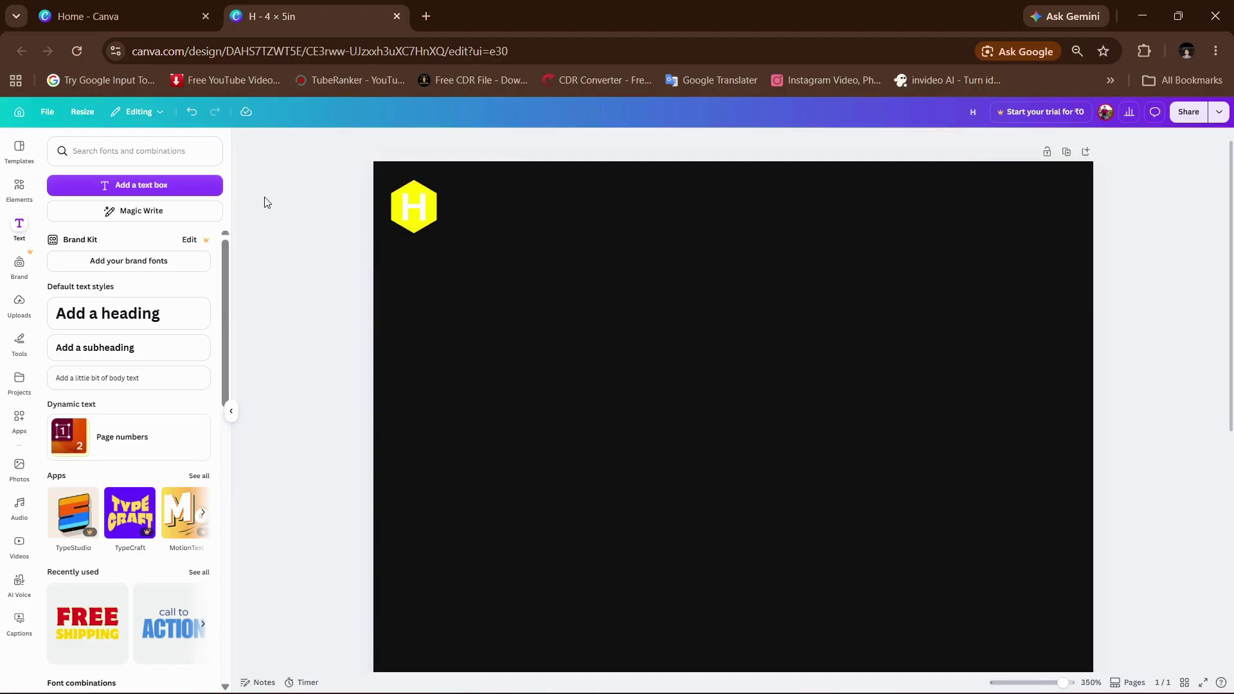
mouse_move(410, 206)
mouse_down()
mouse_move(449, 250)
mouse_move(410, 206)
mouse_up()
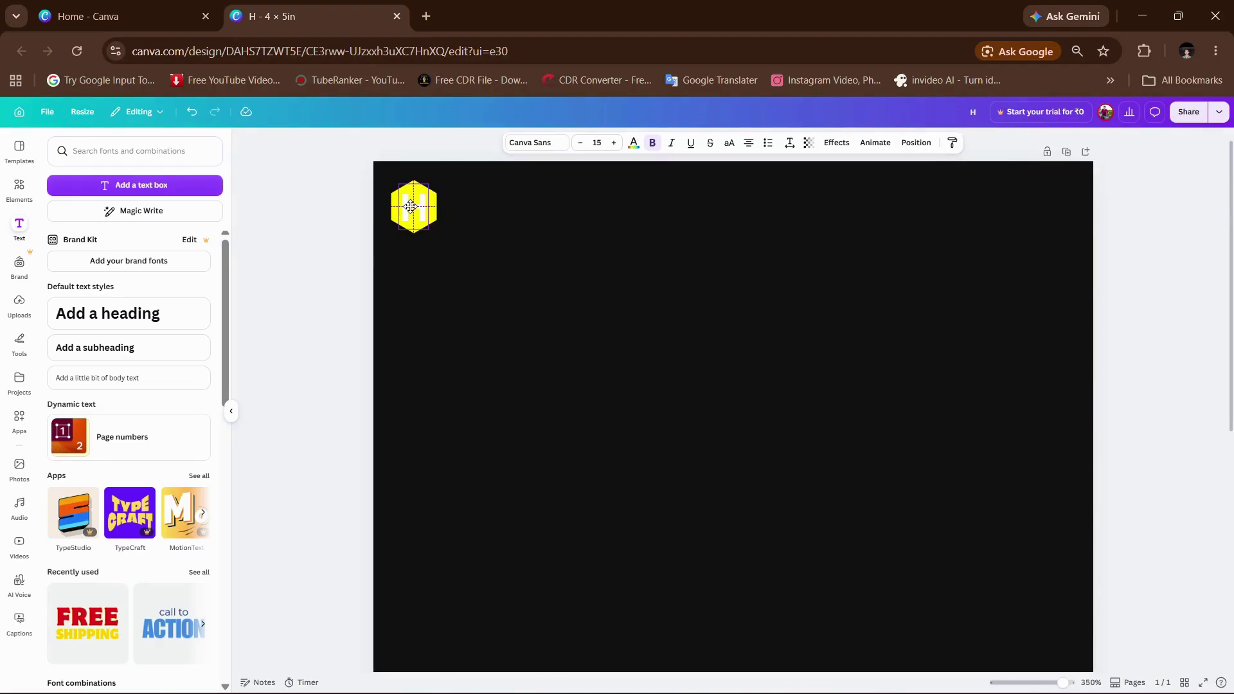
drag(412, 211, 412, 211)
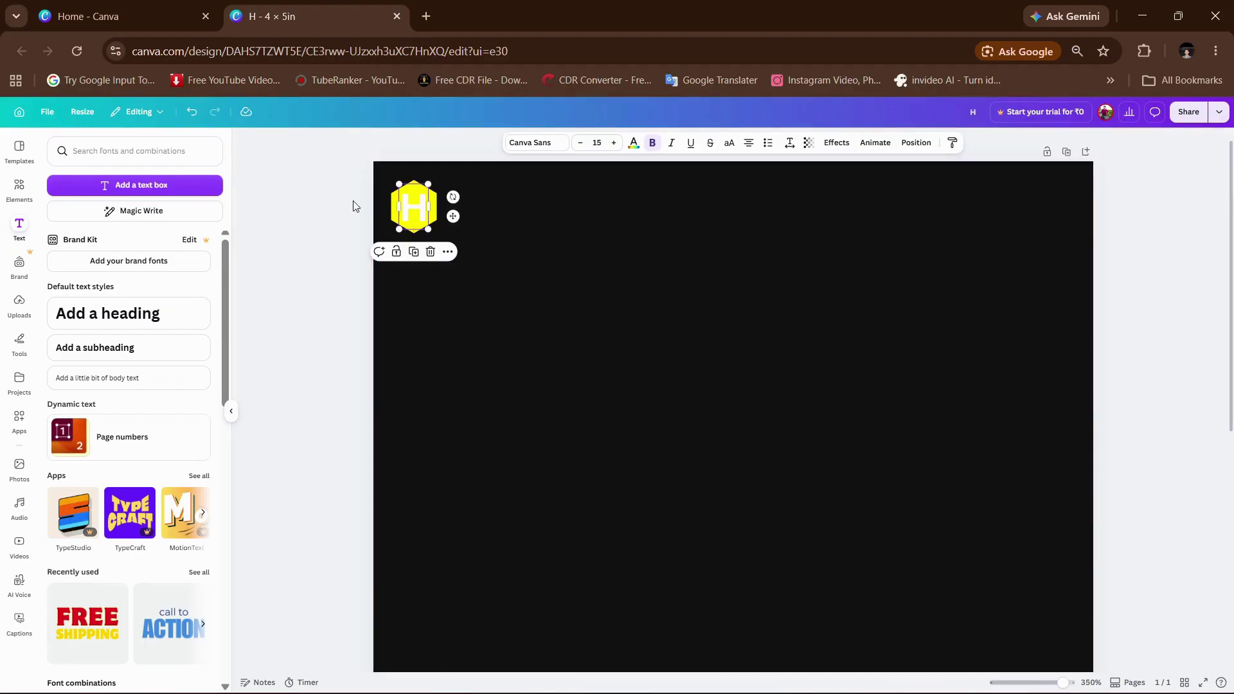
click(308, 209)
Step: Change the text color of the H in the hexagon to black
click(412, 213)
click(633, 144)
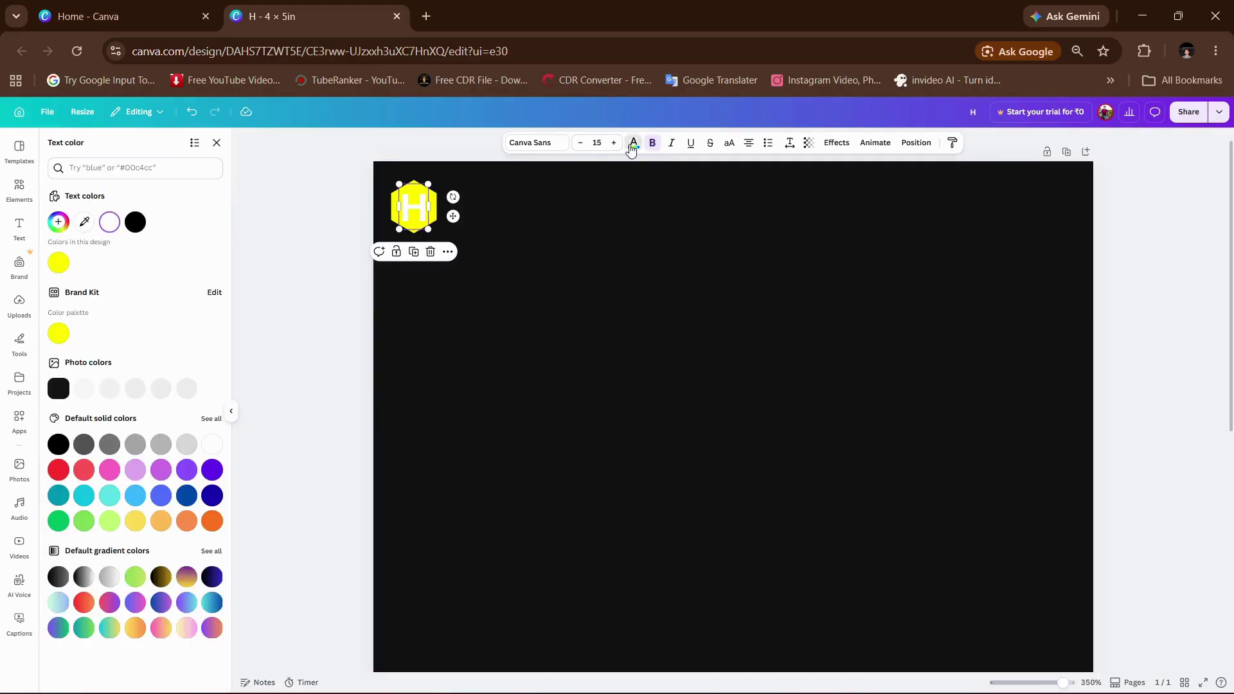
click(136, 223)
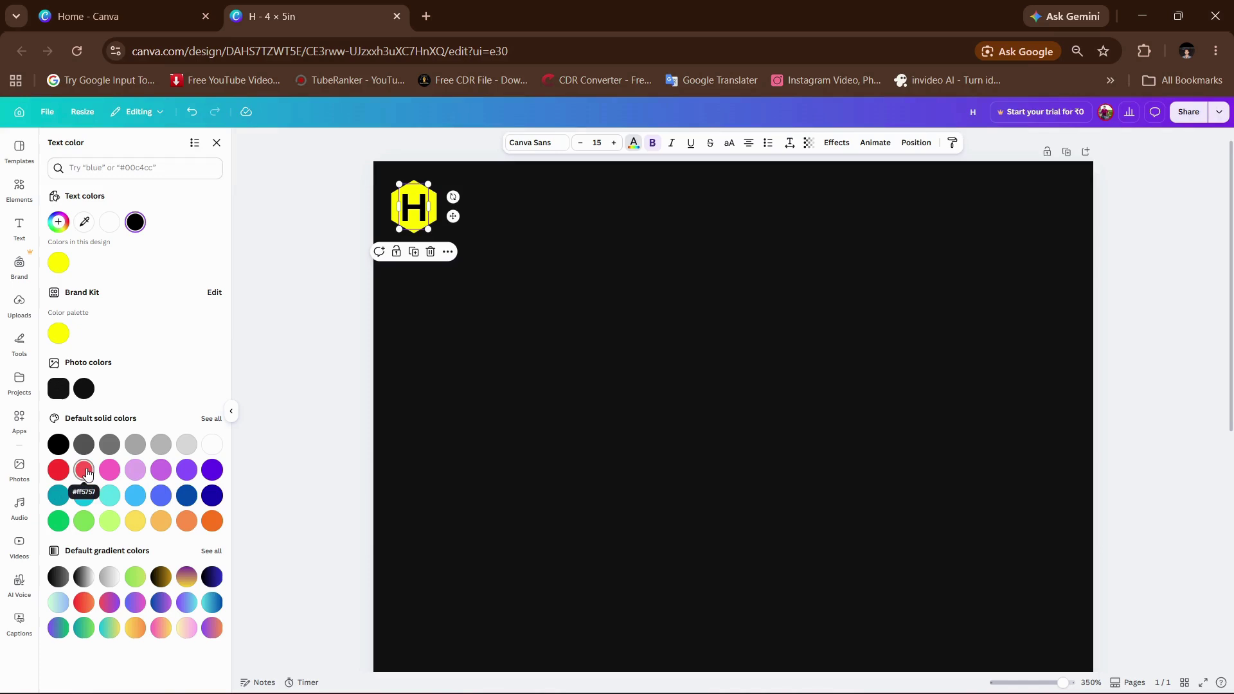
click(303, 242)
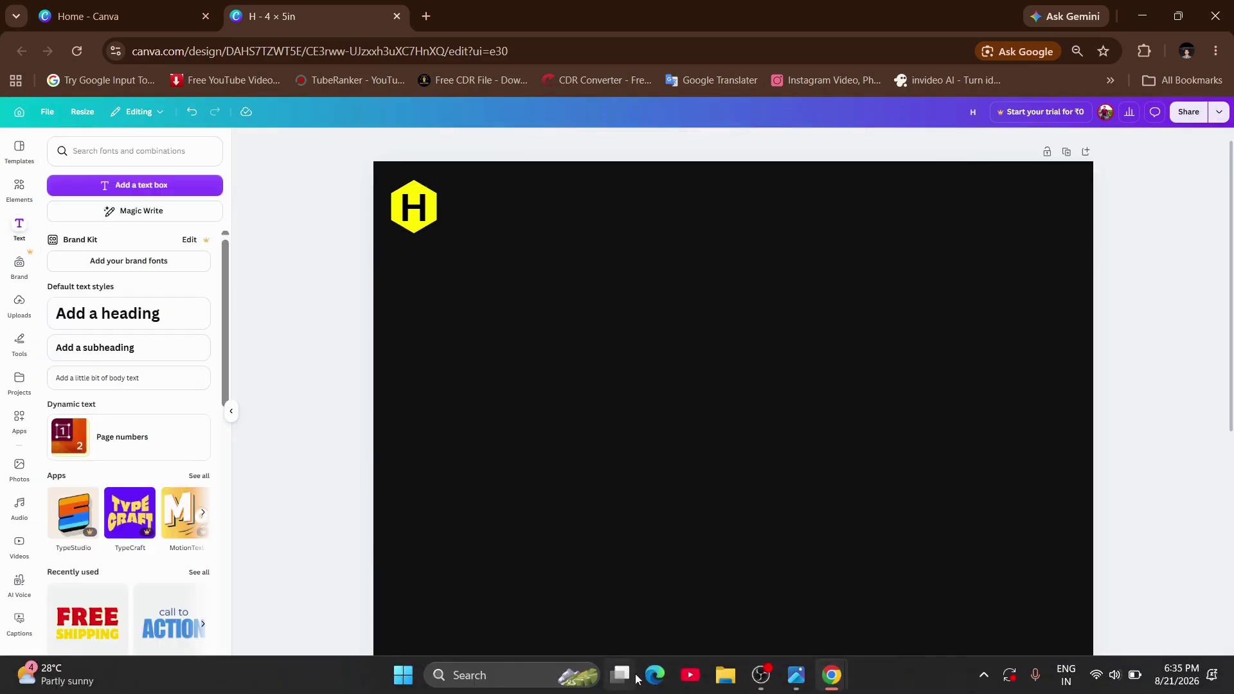
Step: Check the reference poster image and add a subheading reading "FITSHAPE" to the Canva page
click(797, 678)
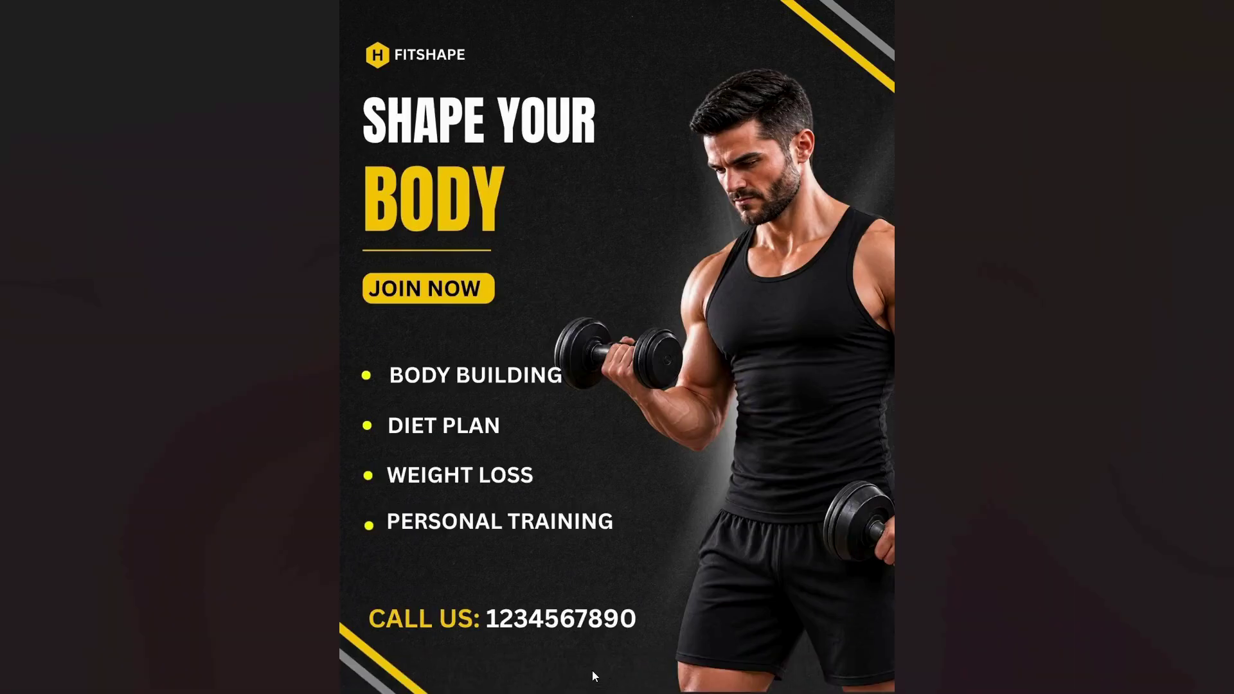
key(alt+Tab)
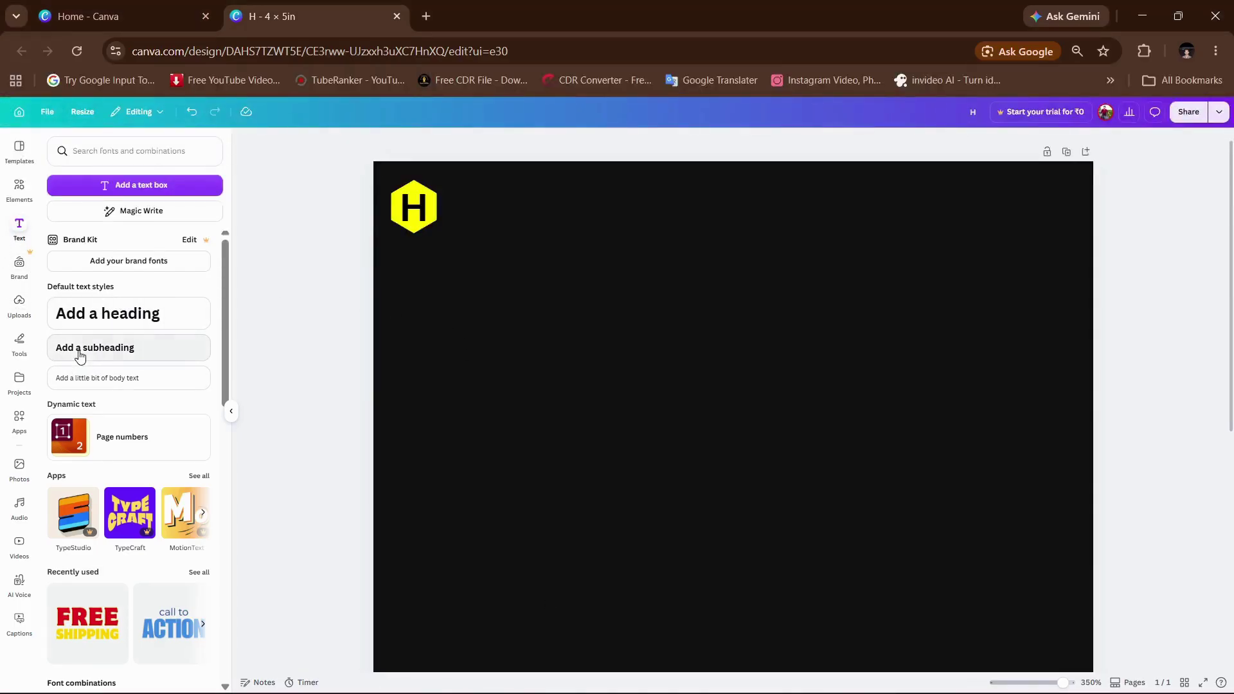
click(80, 352)
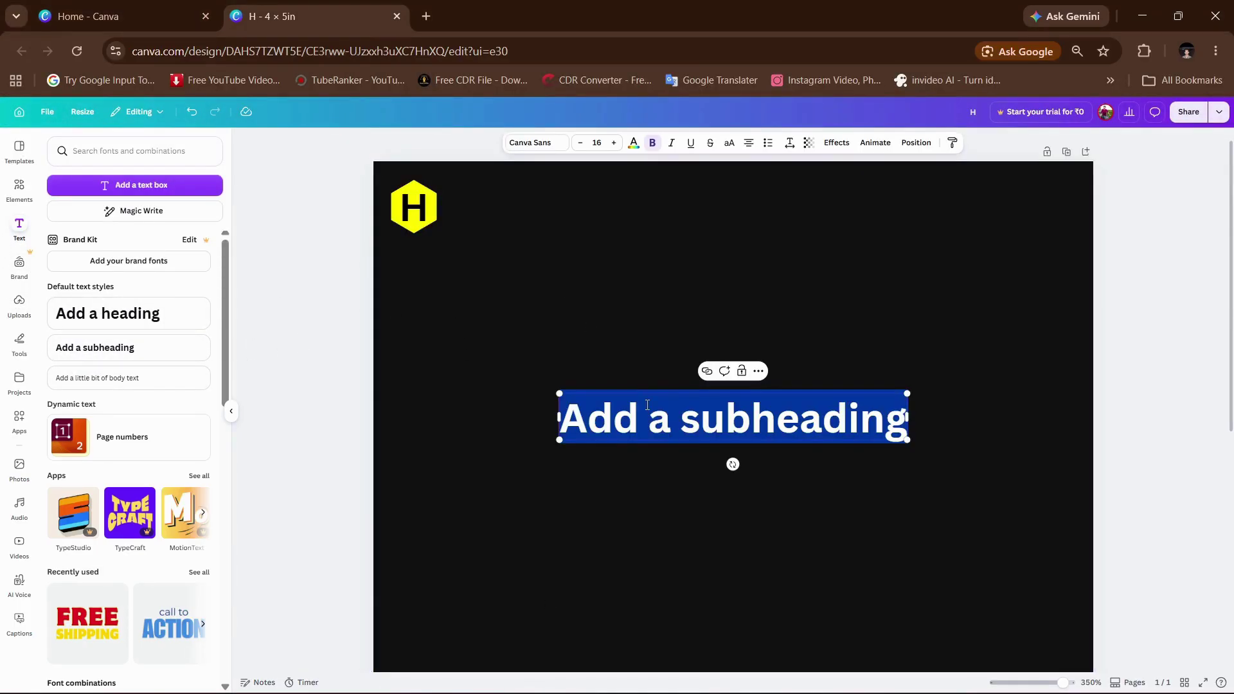
text(FIT)
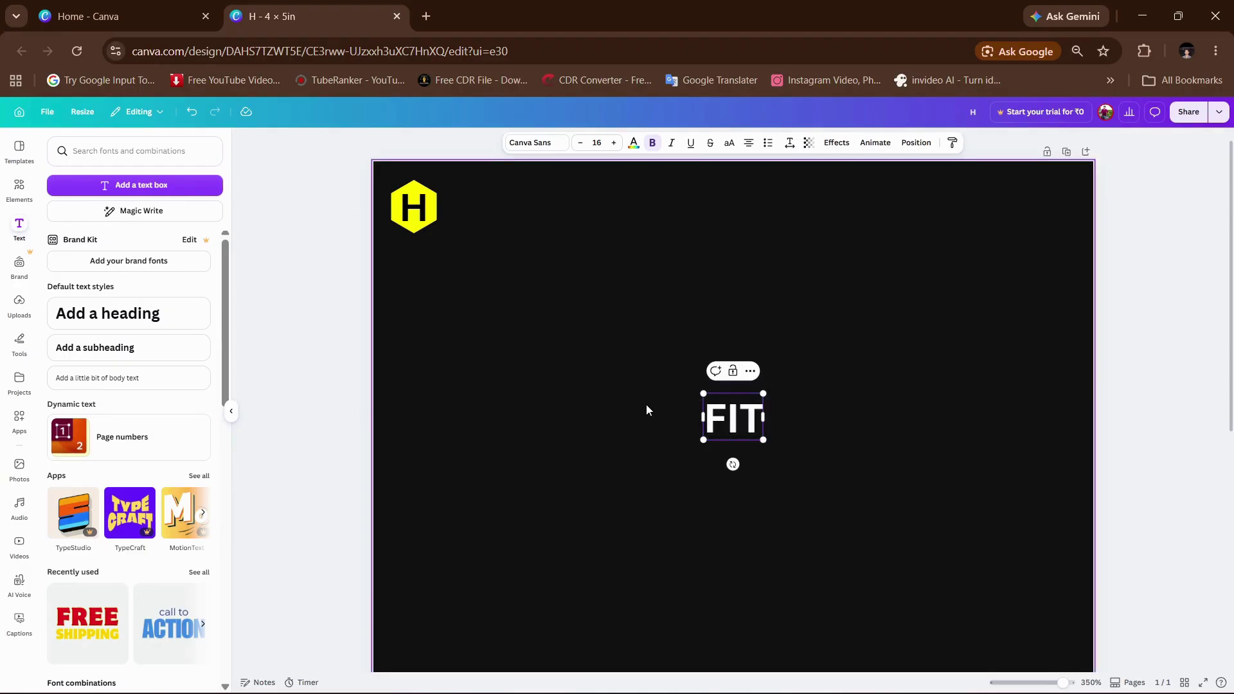
text(SHAPE)
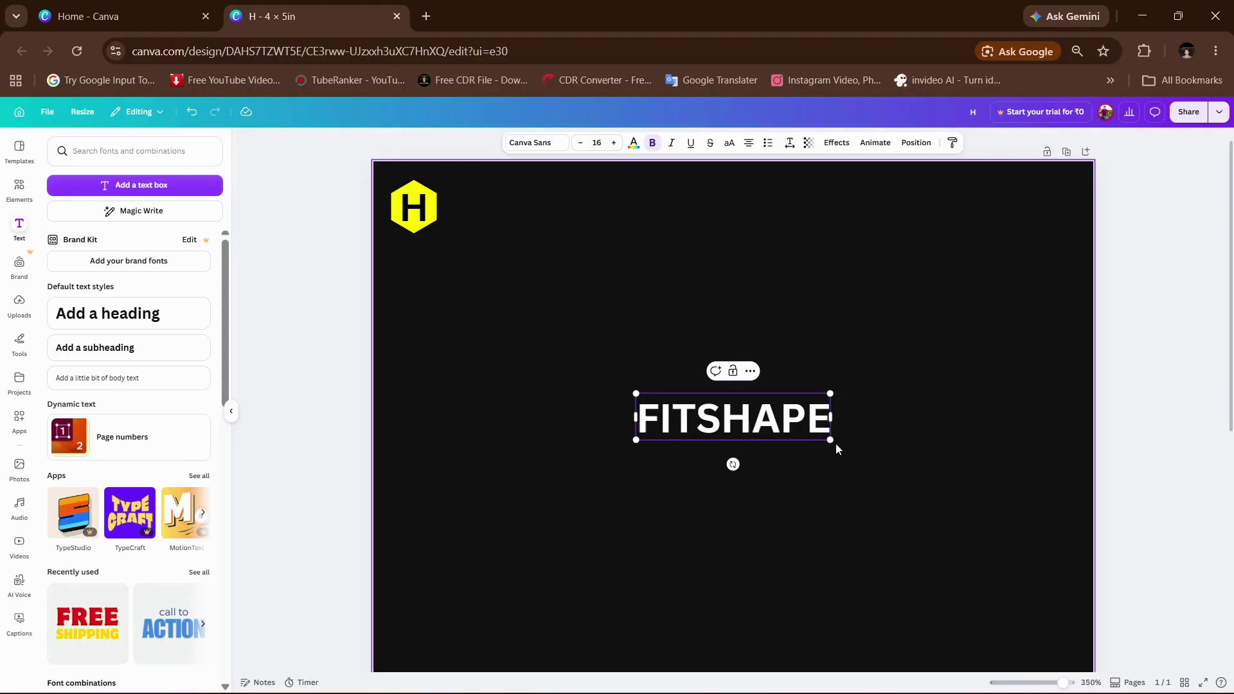
Step: Shrink the FITSHAPE text to a font size of about 10.9 and place it beside the hexagon logo
drag(823, 441, 769, 434)
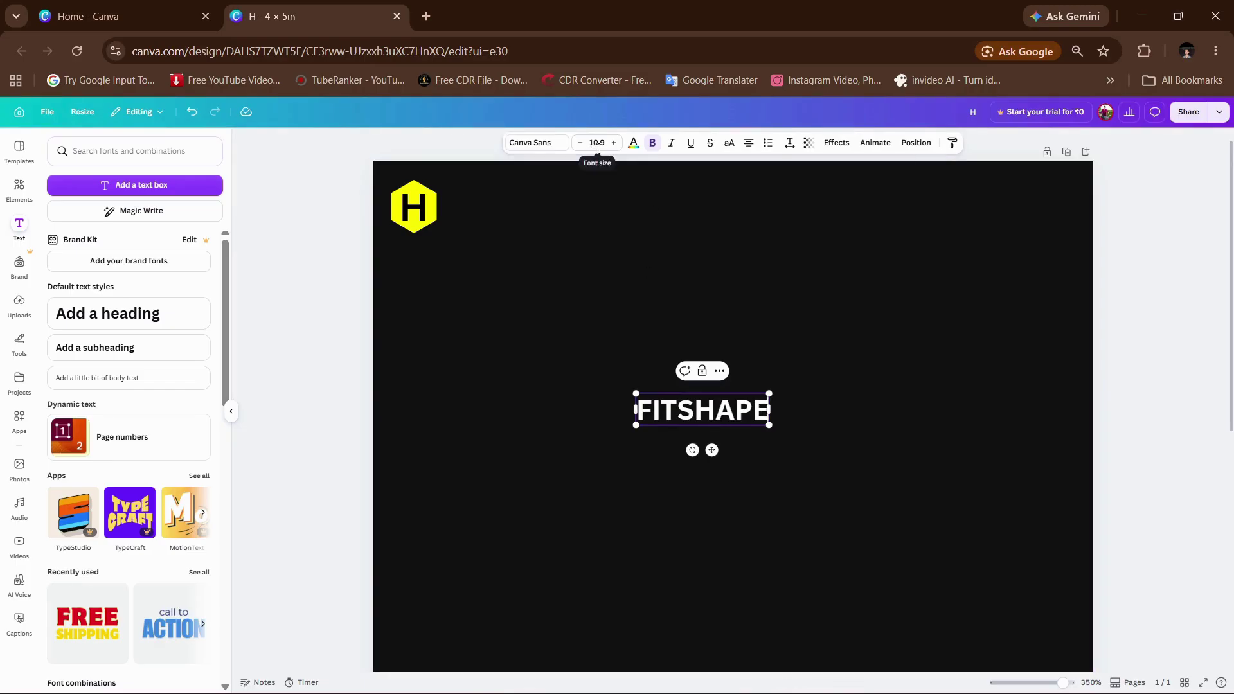
drag(710, 448, 531, 249)
click(334, 265)
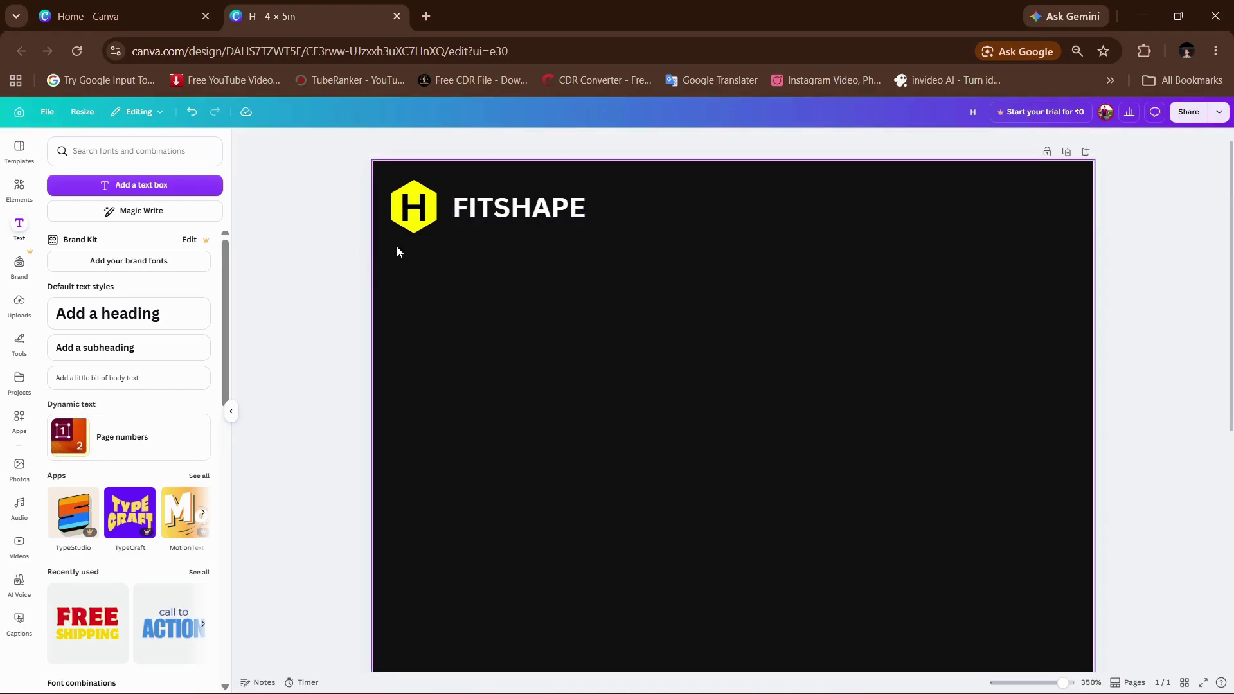
Step: Change the font of both the H and the FITSHAPE text to Inter
click(405, 219)
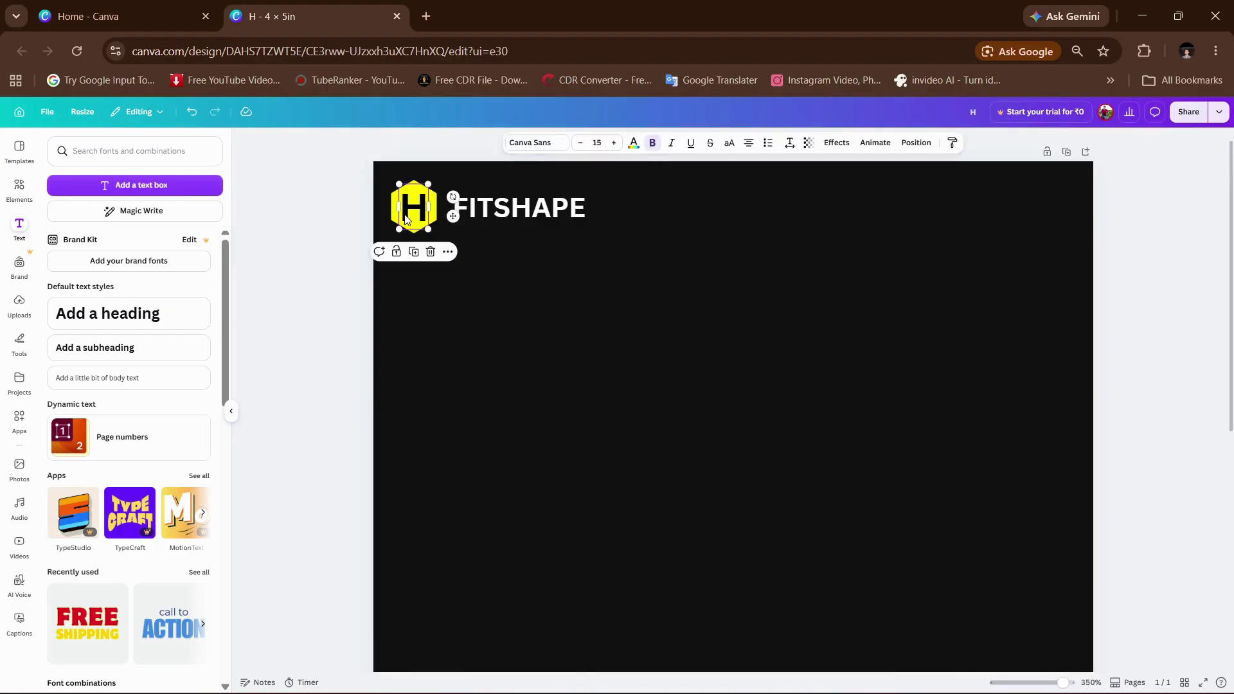
click(539, 143)
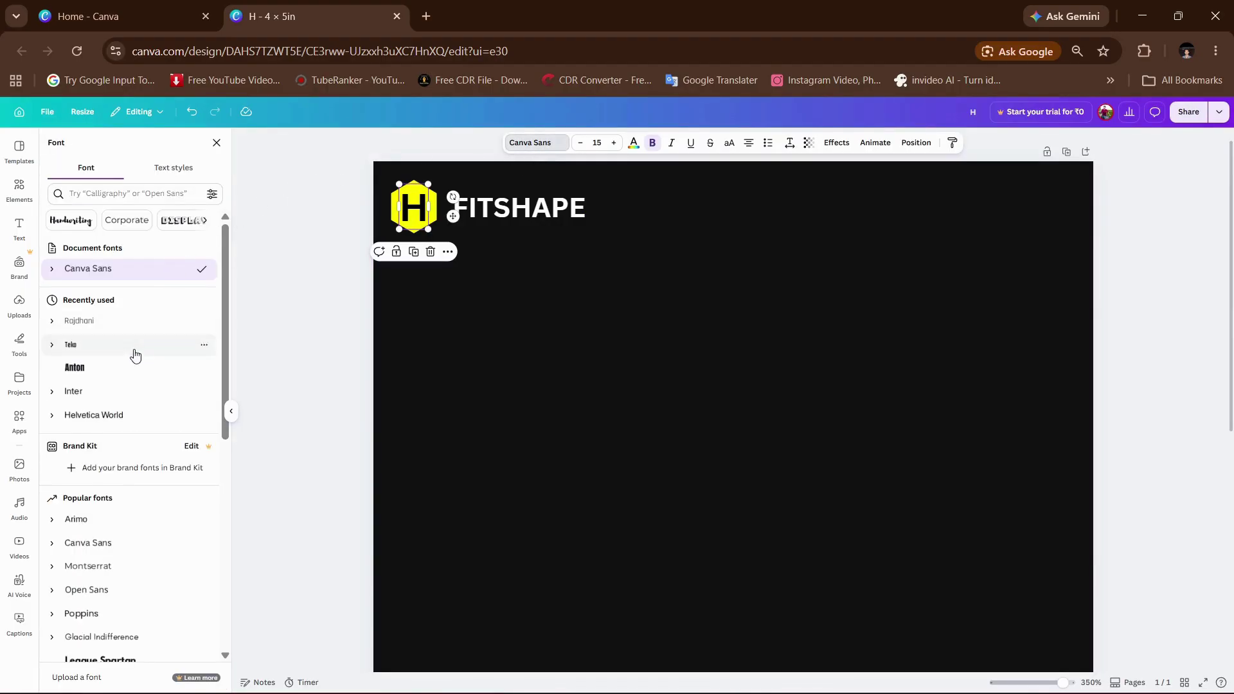
click(91, 393)
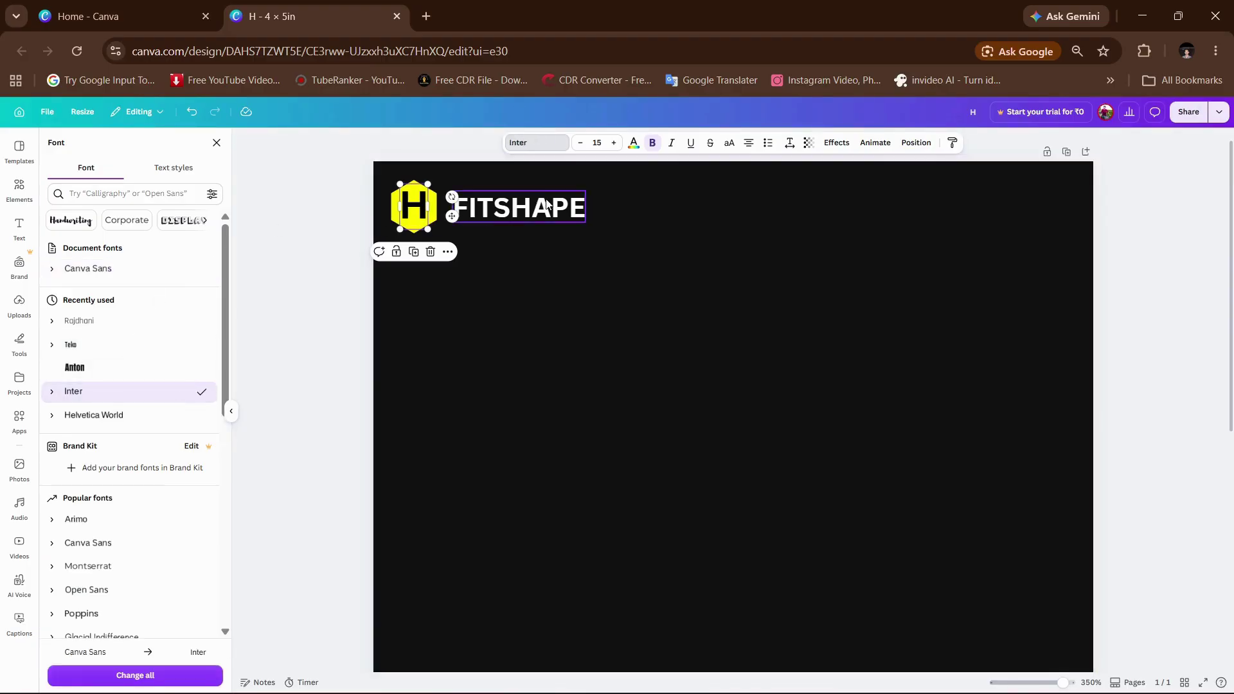
key(ctrl+z)
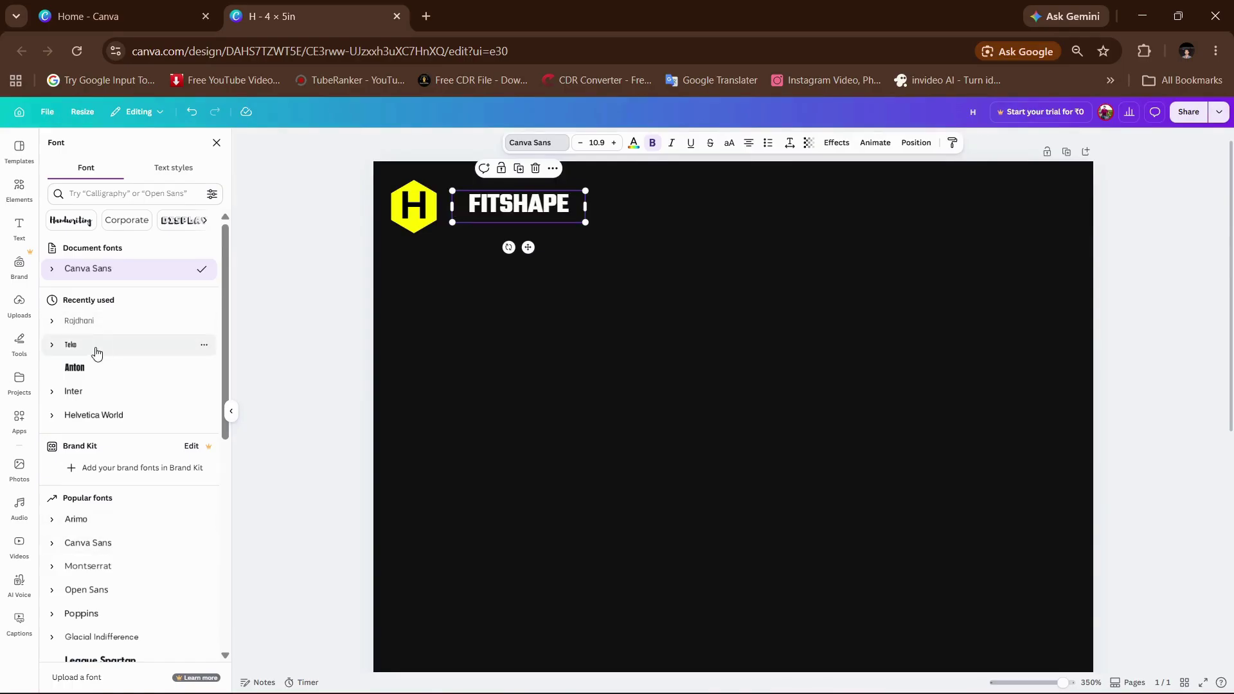
click(87, 393)
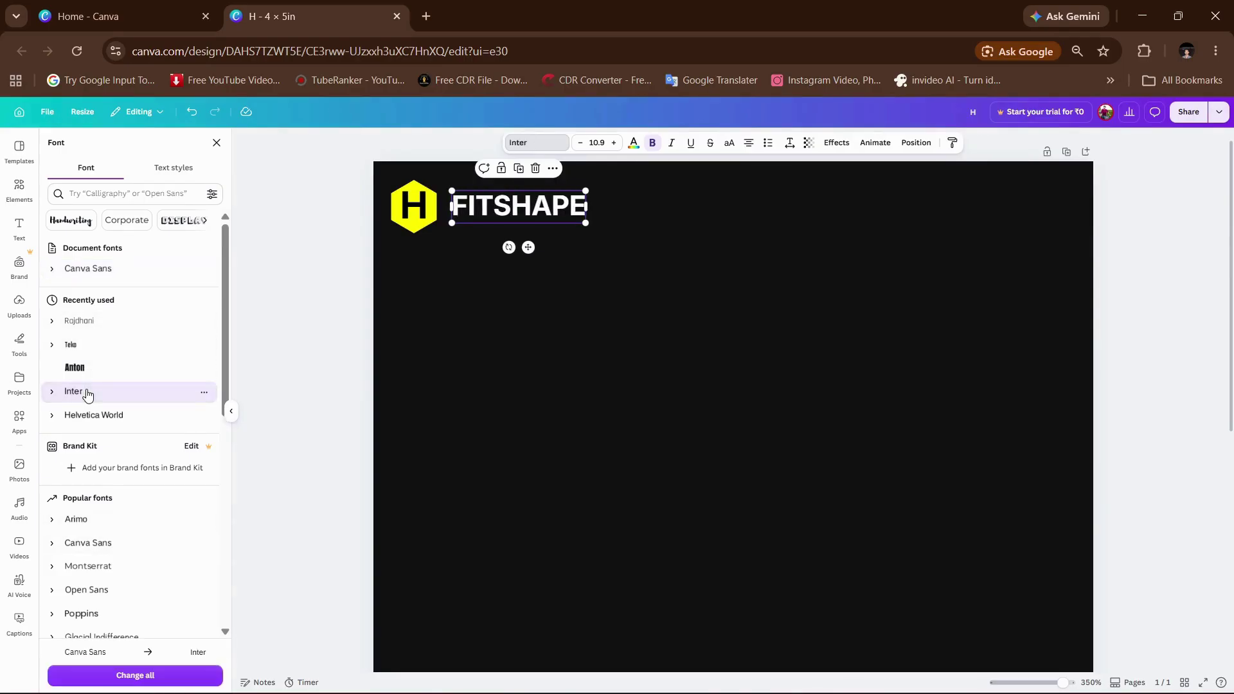
Step: Enlarge the FITSHAPE text to font size 12 and nudge it into line with the H in the hexagon
drag(557, 214, 592, 225)
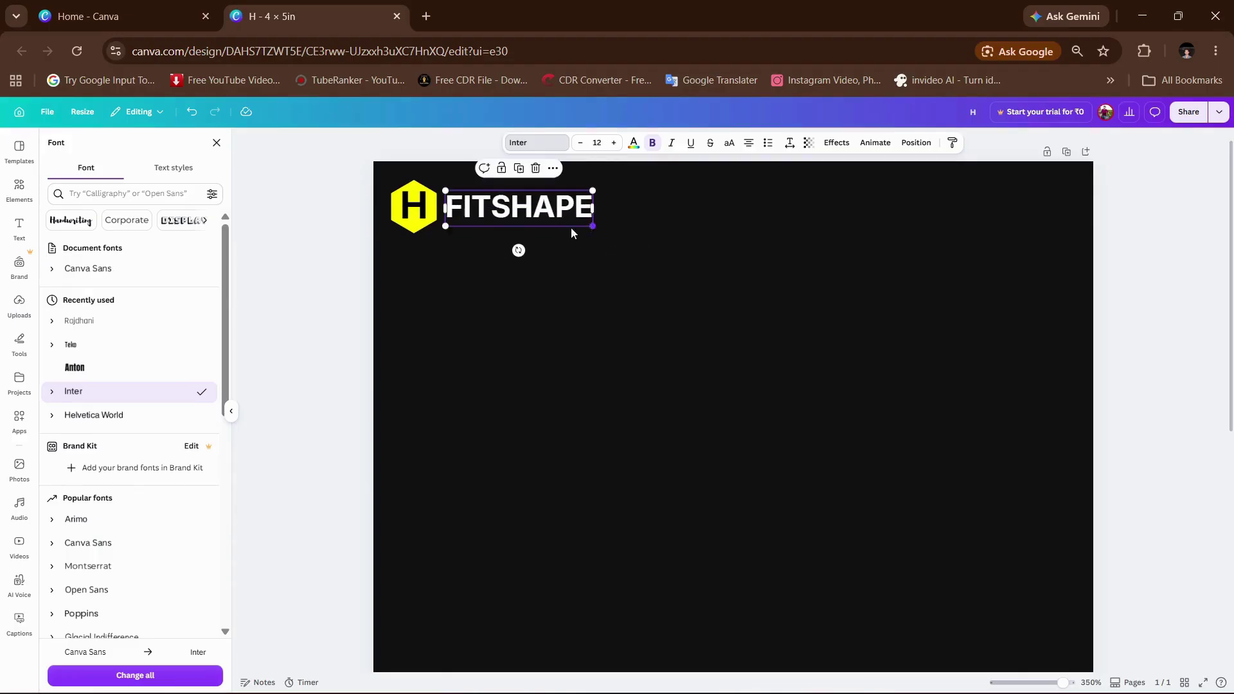
click(326, 212)
click(325, 215)
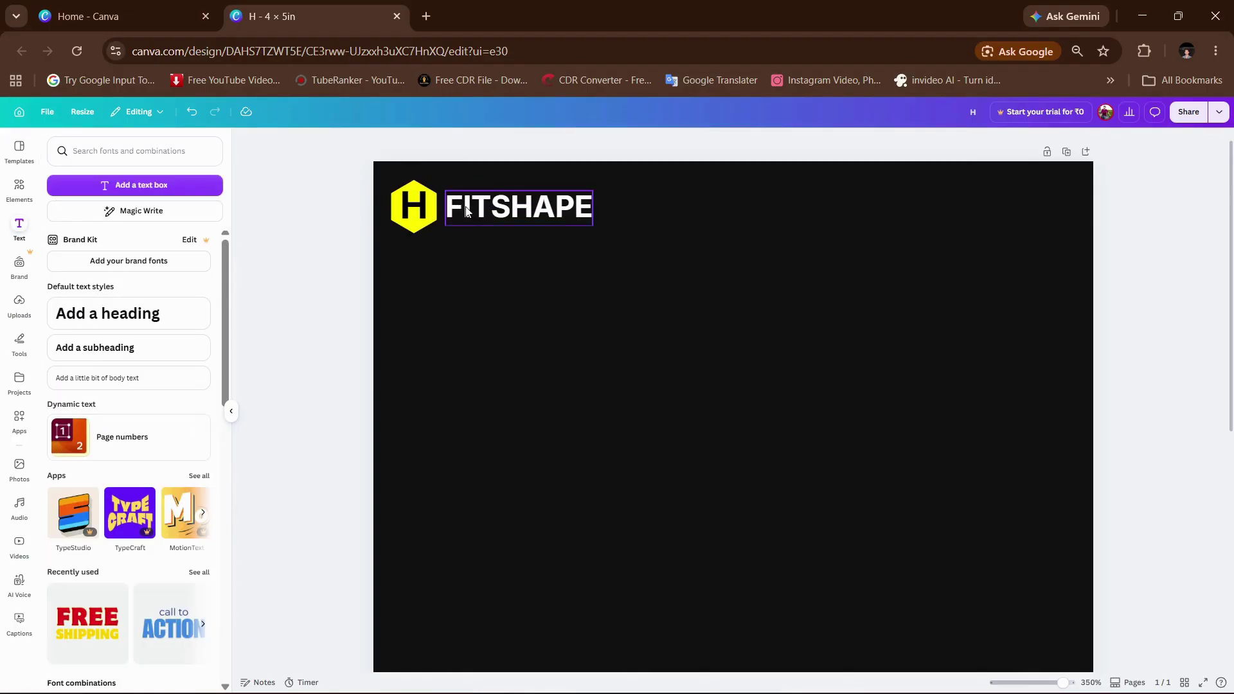
drag(467, 209, 465, 207)
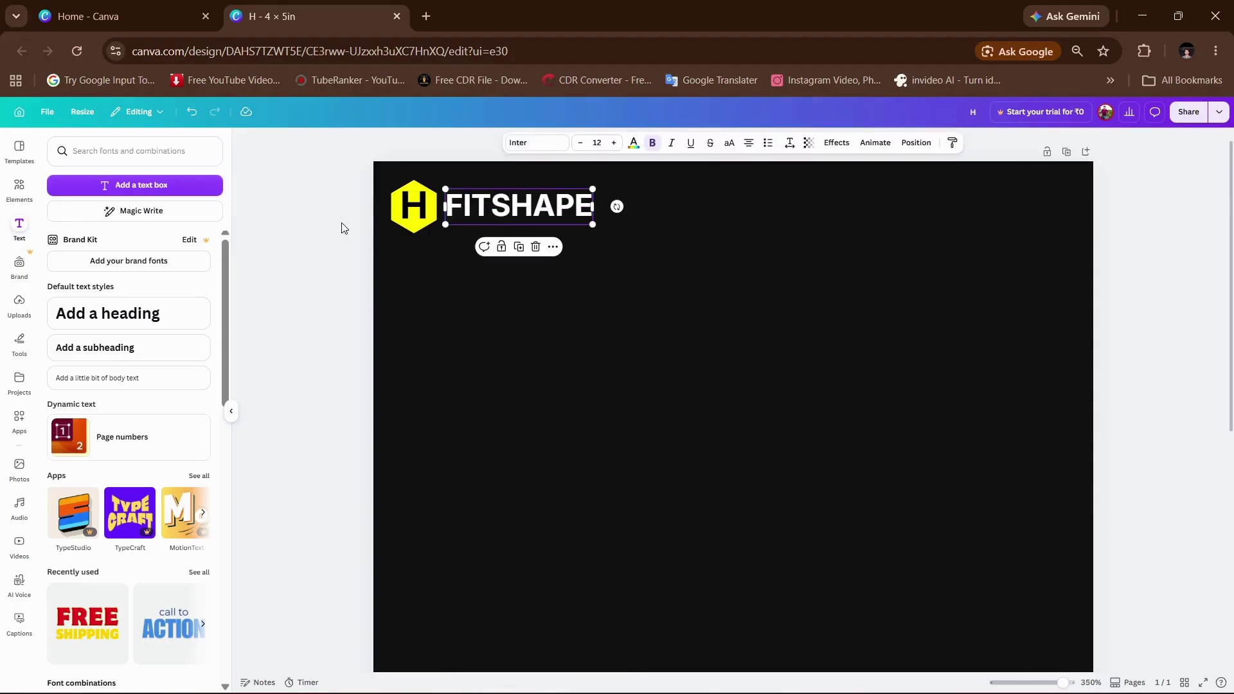
click(325, 221)
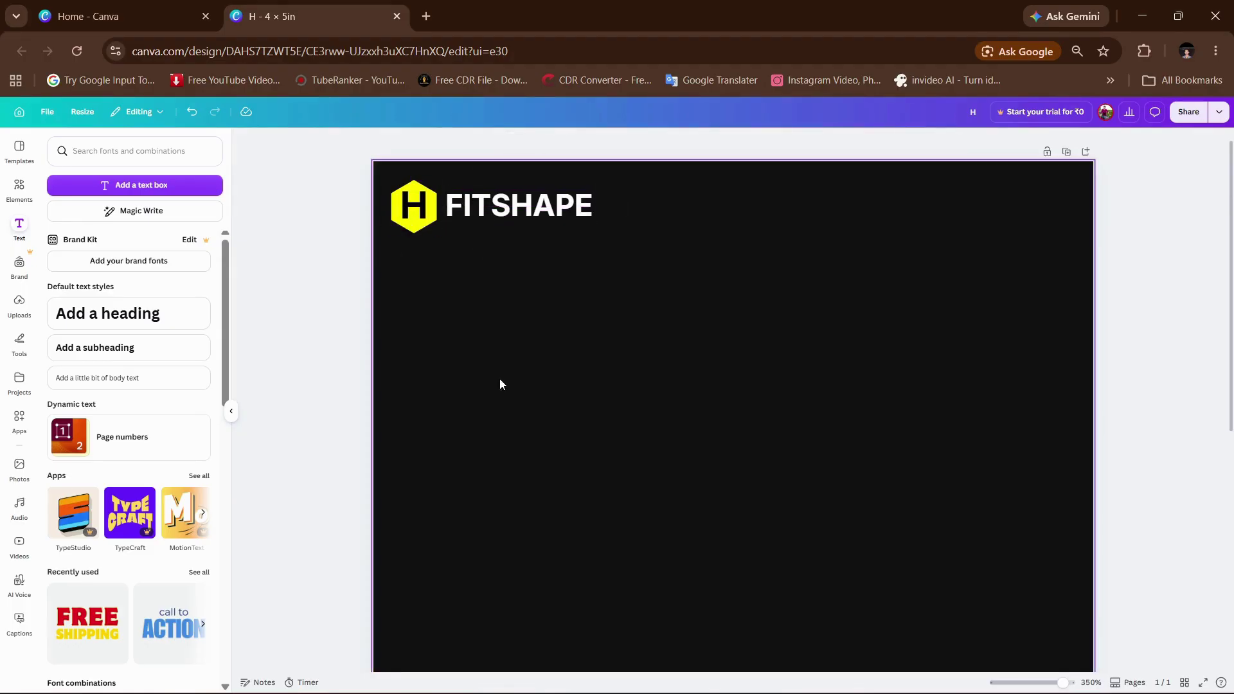
Step: Add a default heading text to the page below the FITSHAPE logo
mouse_move(646, 691)
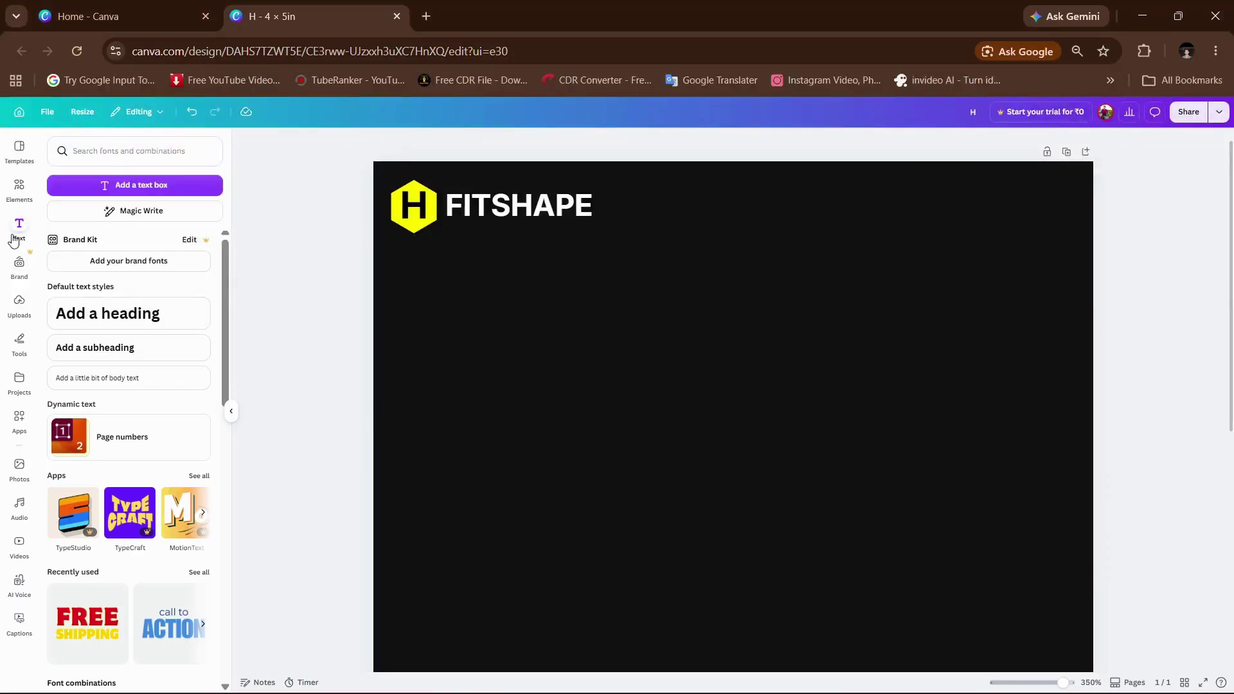
click(103, 315)
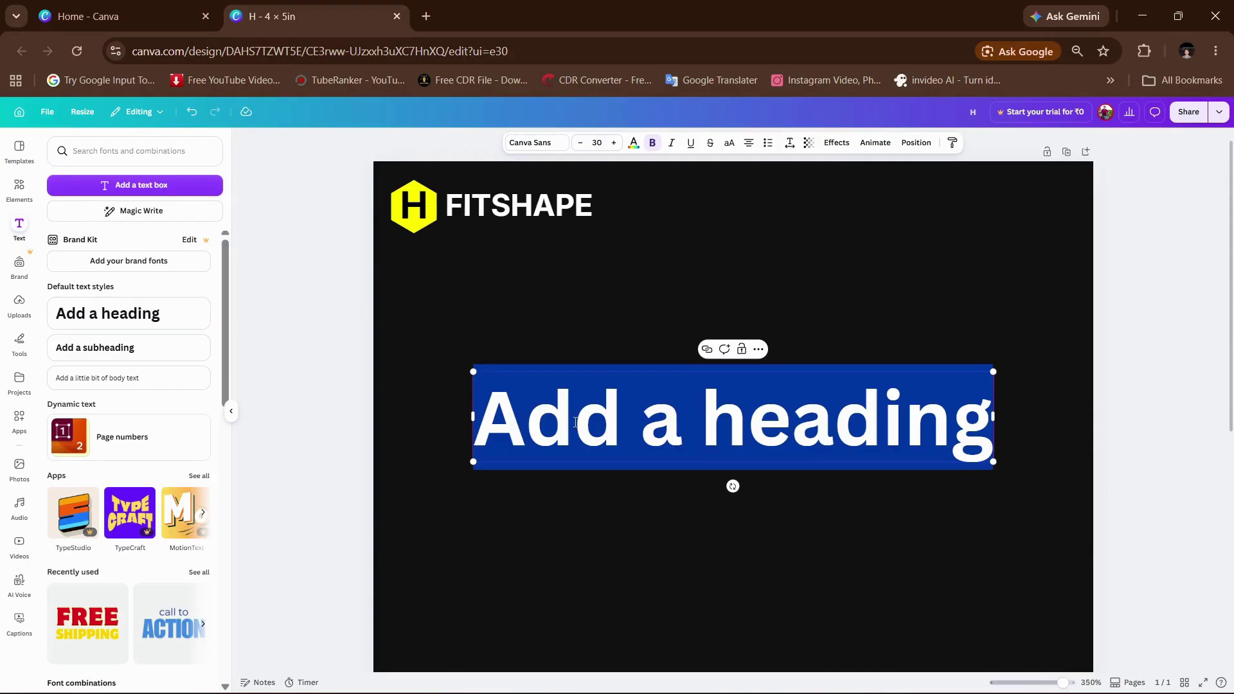
scroll(135, 527, down, 4)
scroll(135, 527, up, 4)
scroll(131, 365, down, 5)
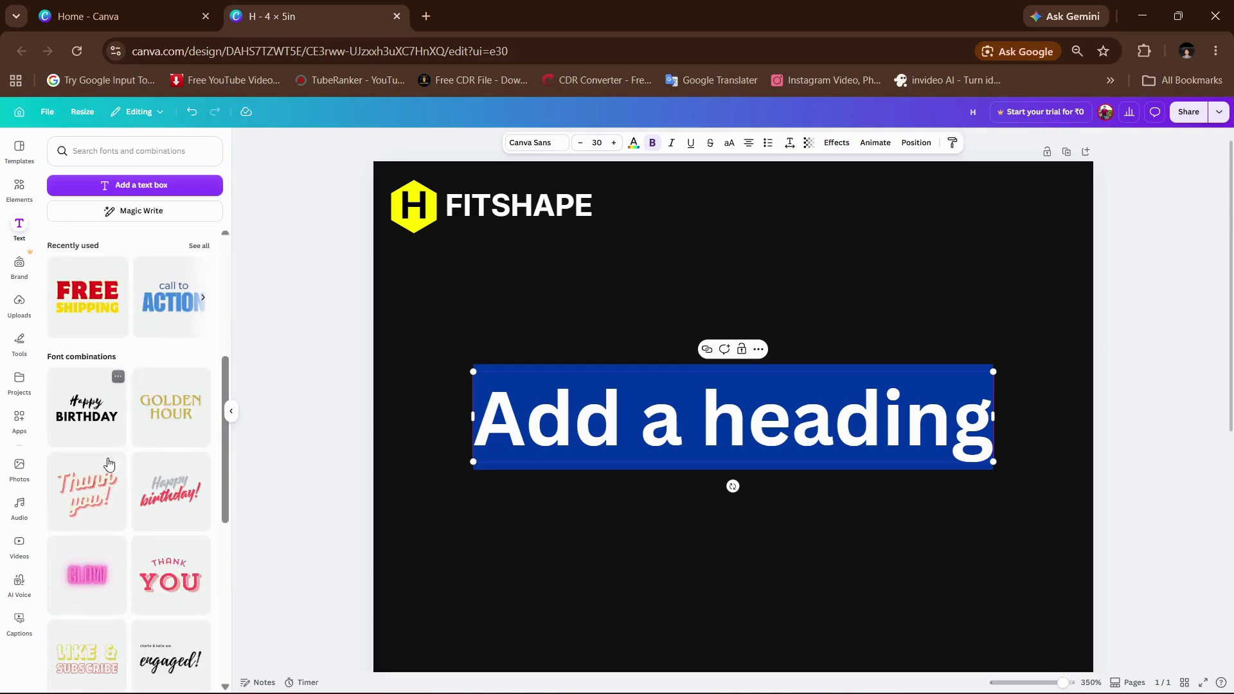
scroll(141, 515, down, 5)
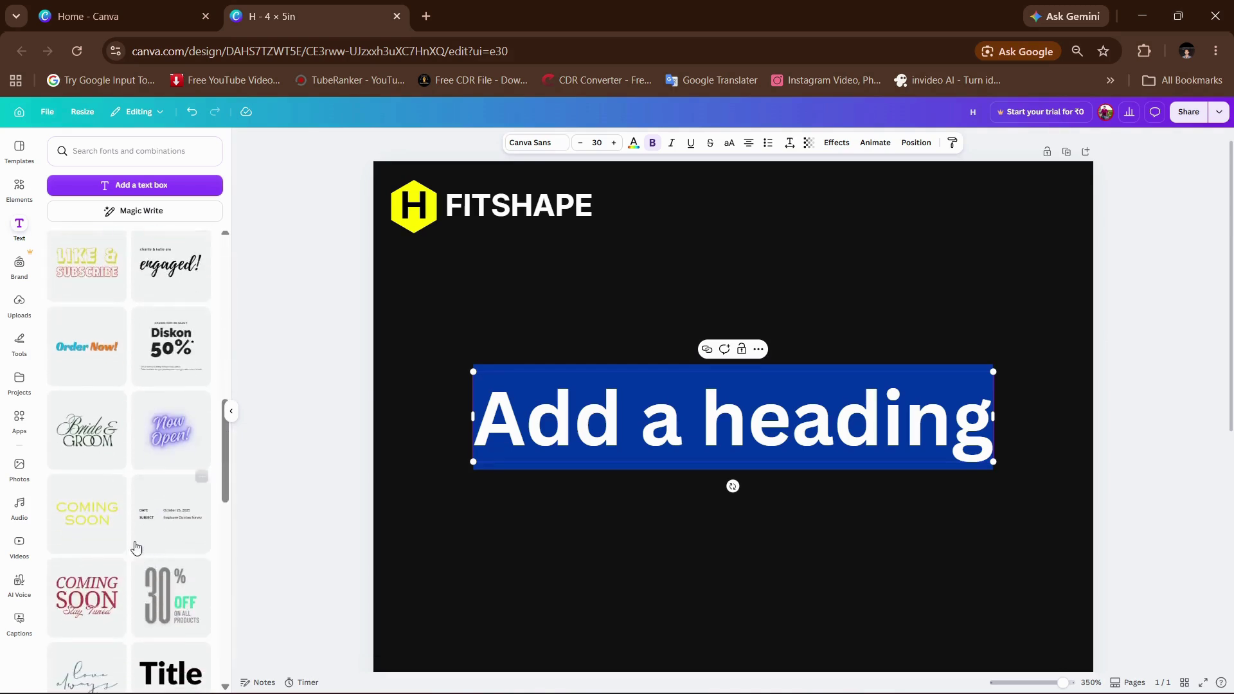
scroll(147, 488, down, 4)
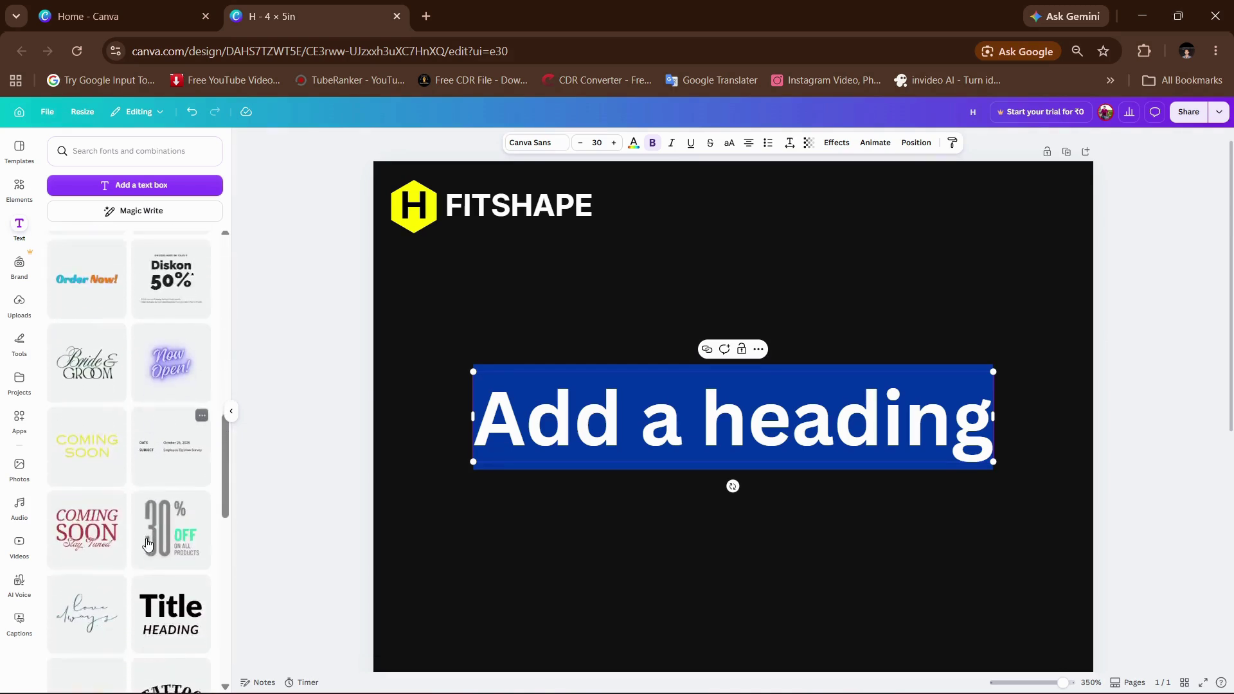
click(164, 444)
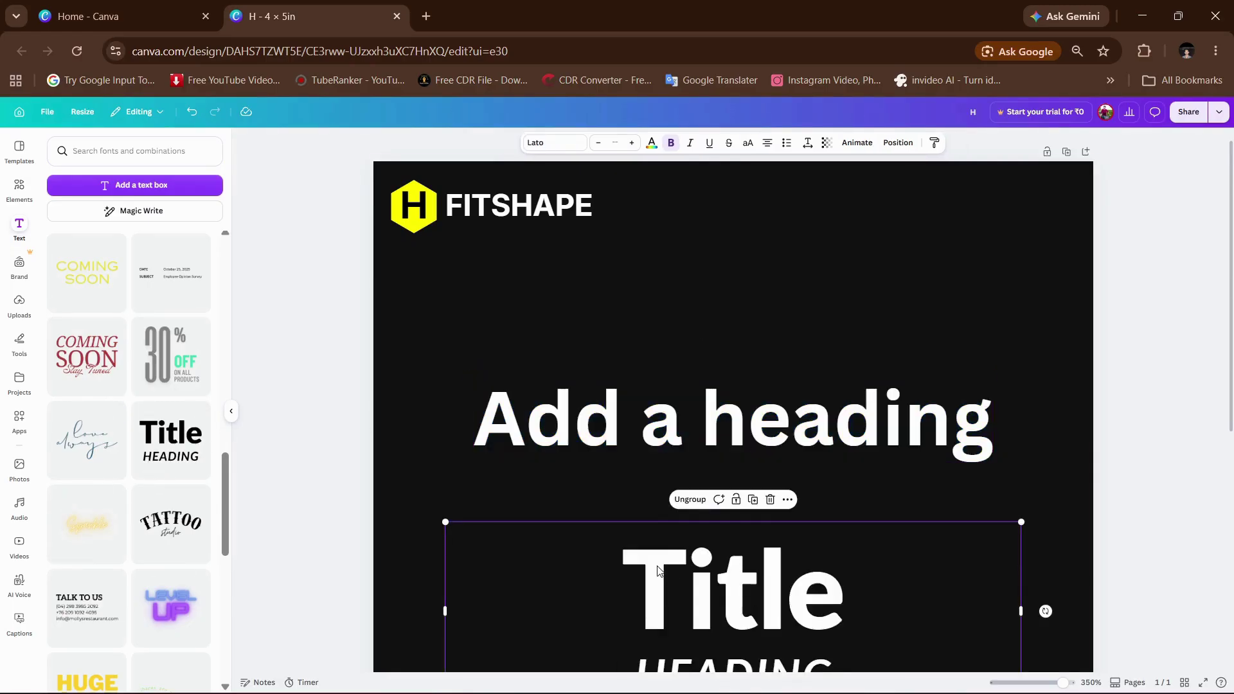
drag(658, 571, 651, 302)
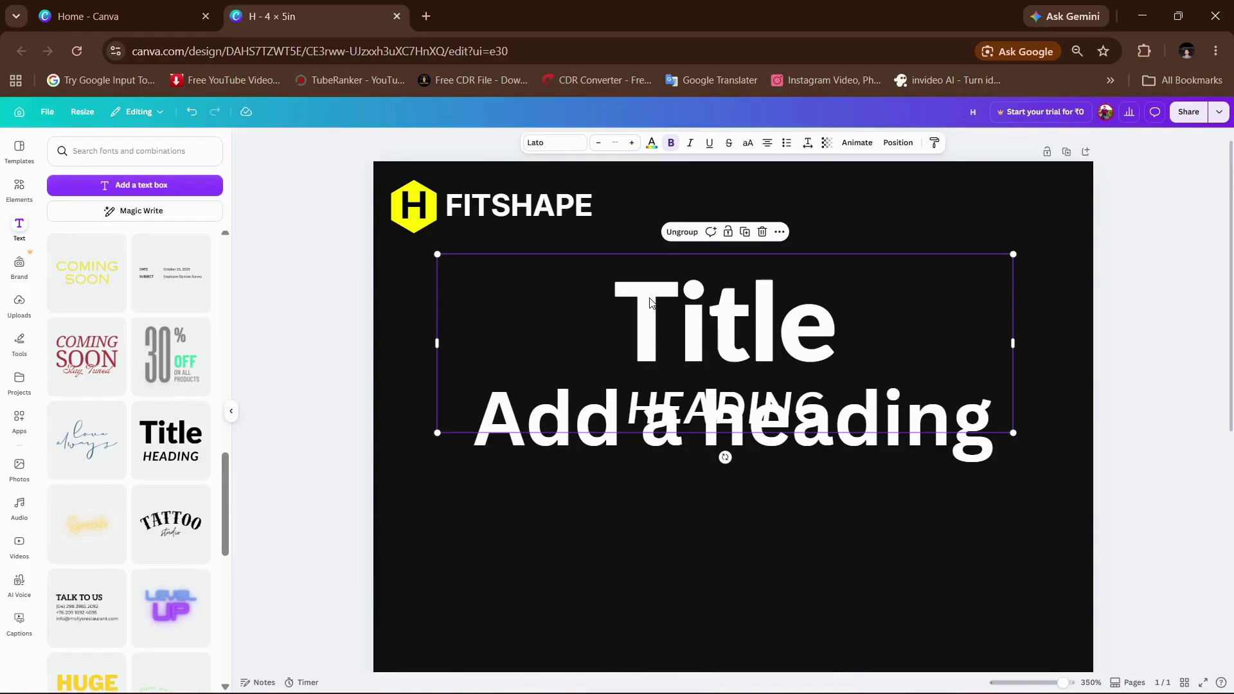
key(Delete)
scroll(128, 589, down, 5)
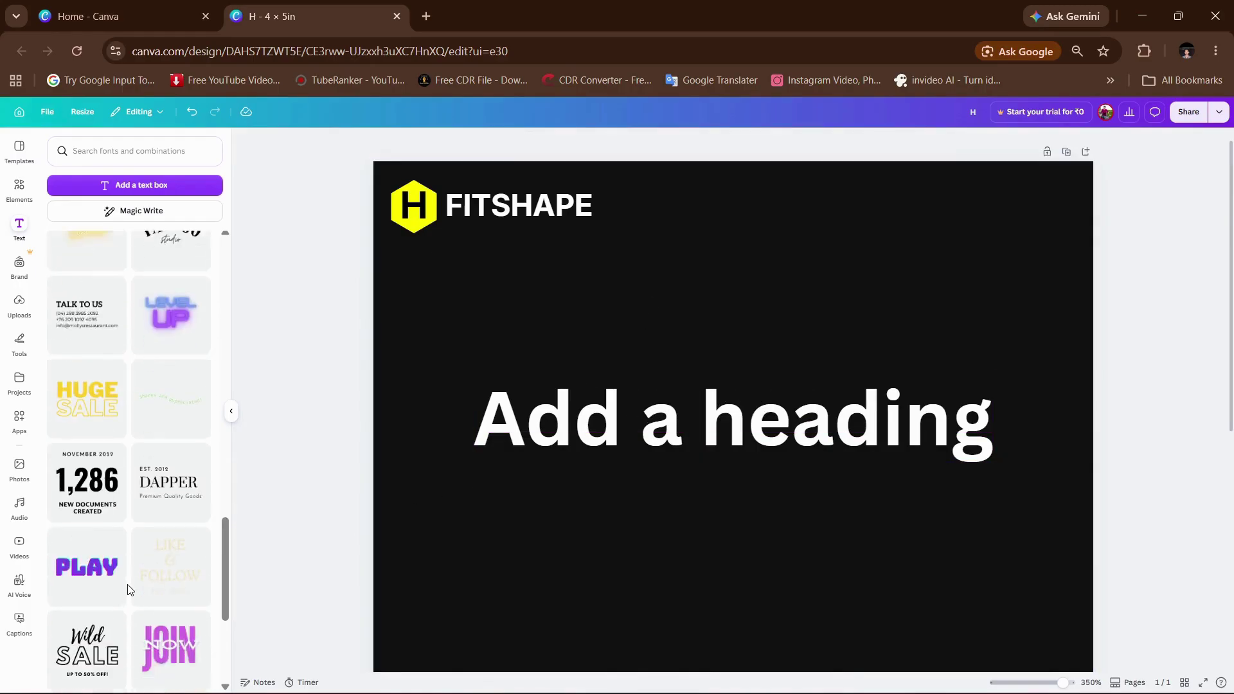
click(86, 539)
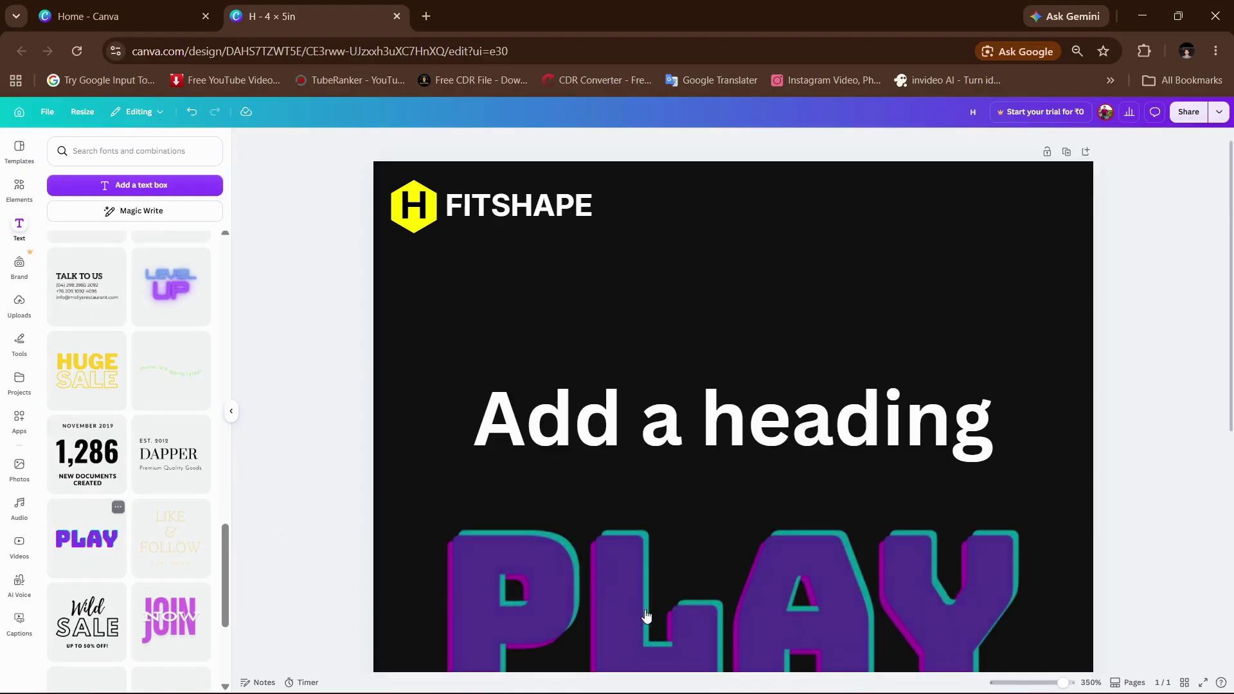
drag(547, 402, 569, 287)
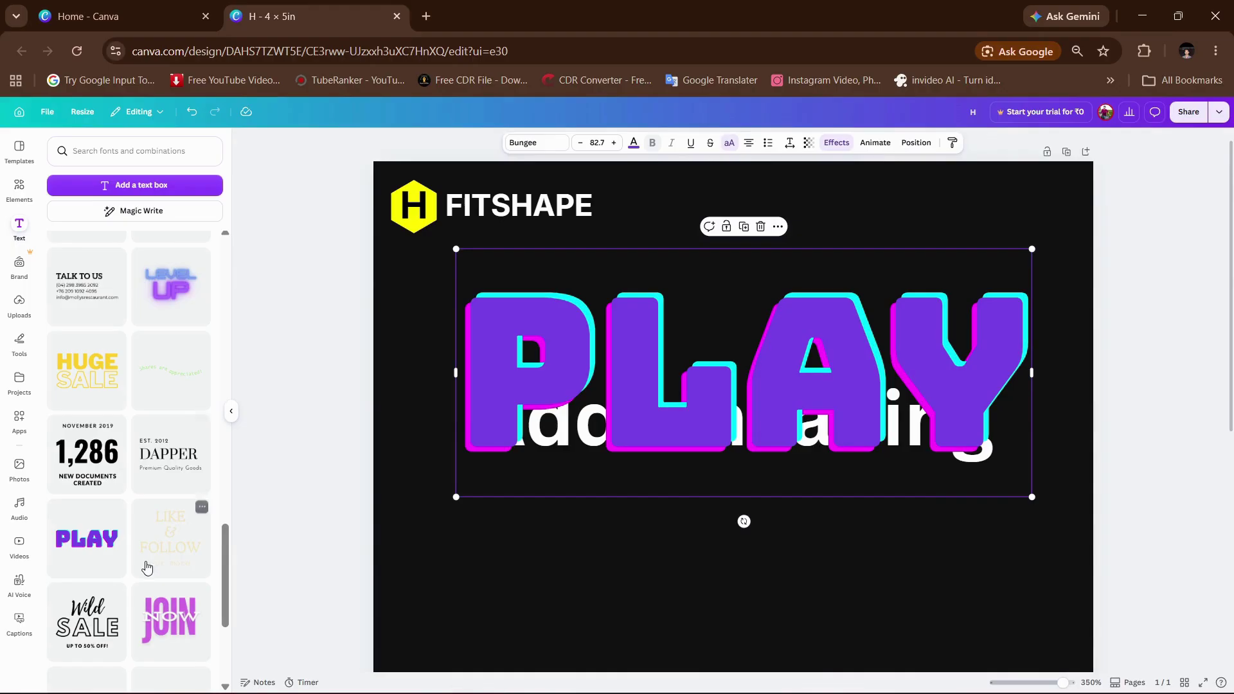
scroll(97, 450, down, 4)
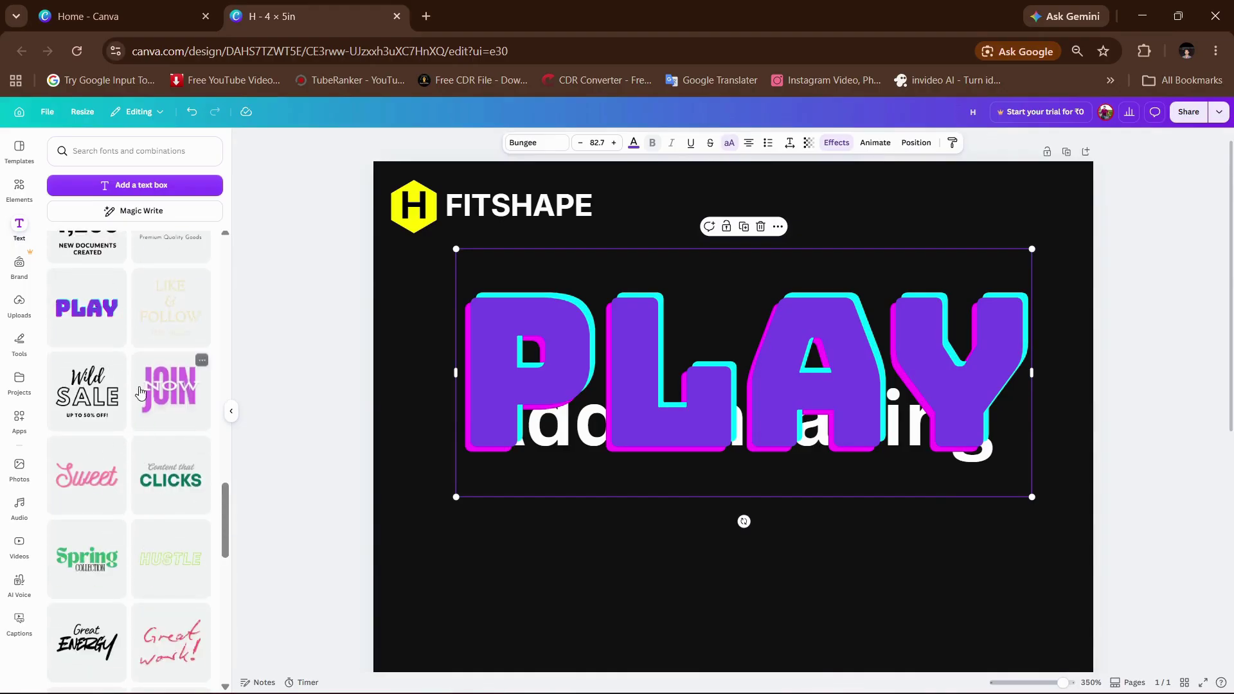
key(Delete)
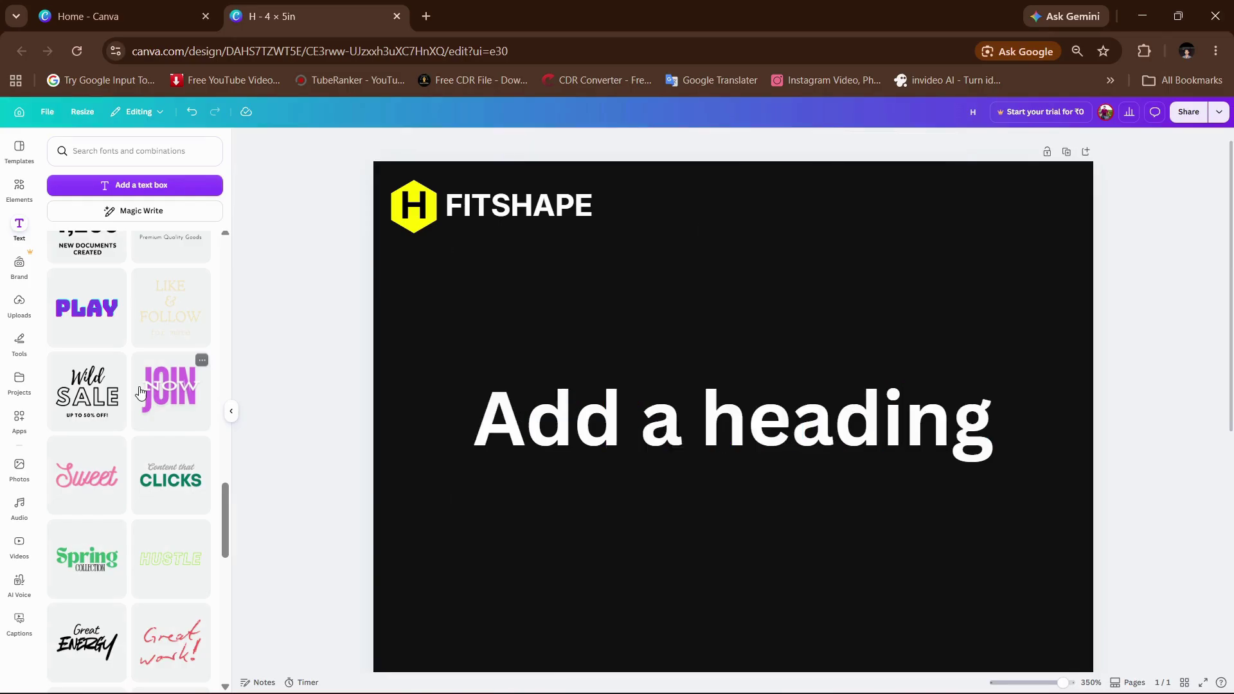
Step: Move the heading up the page and replace its text with "SHAPE YOUR"
drag(505, 429, 489, 362)
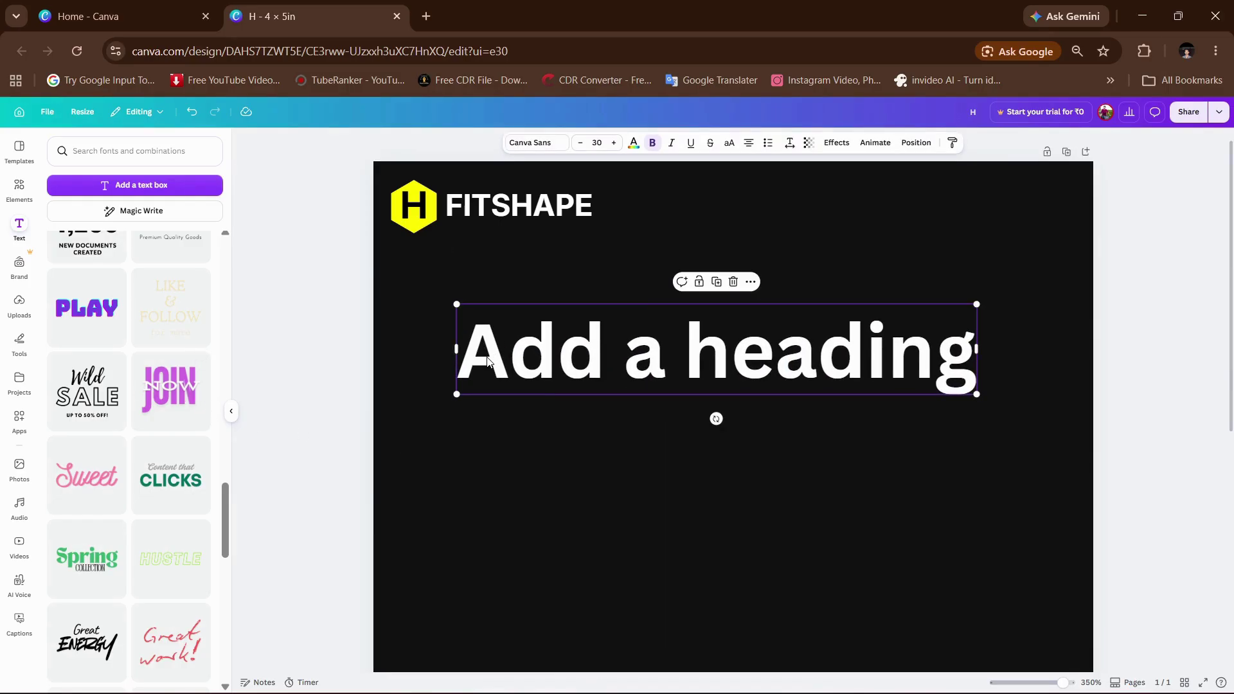
double_click(488, 360)
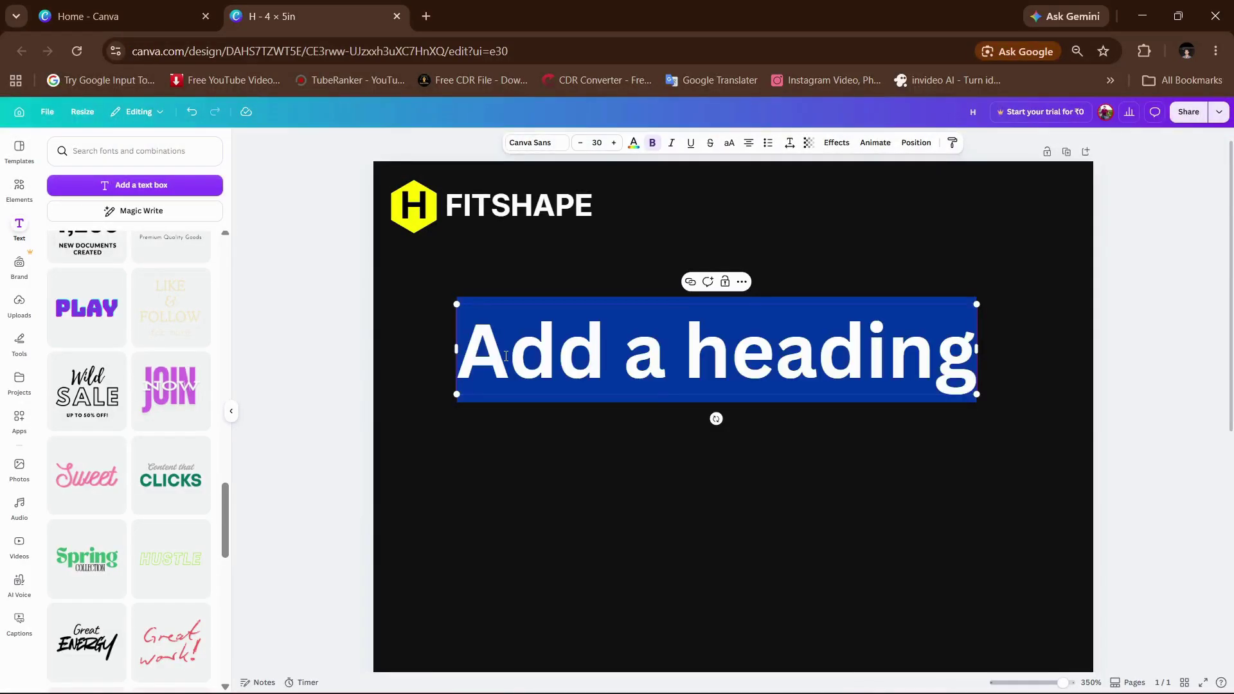
text(SHAPE)
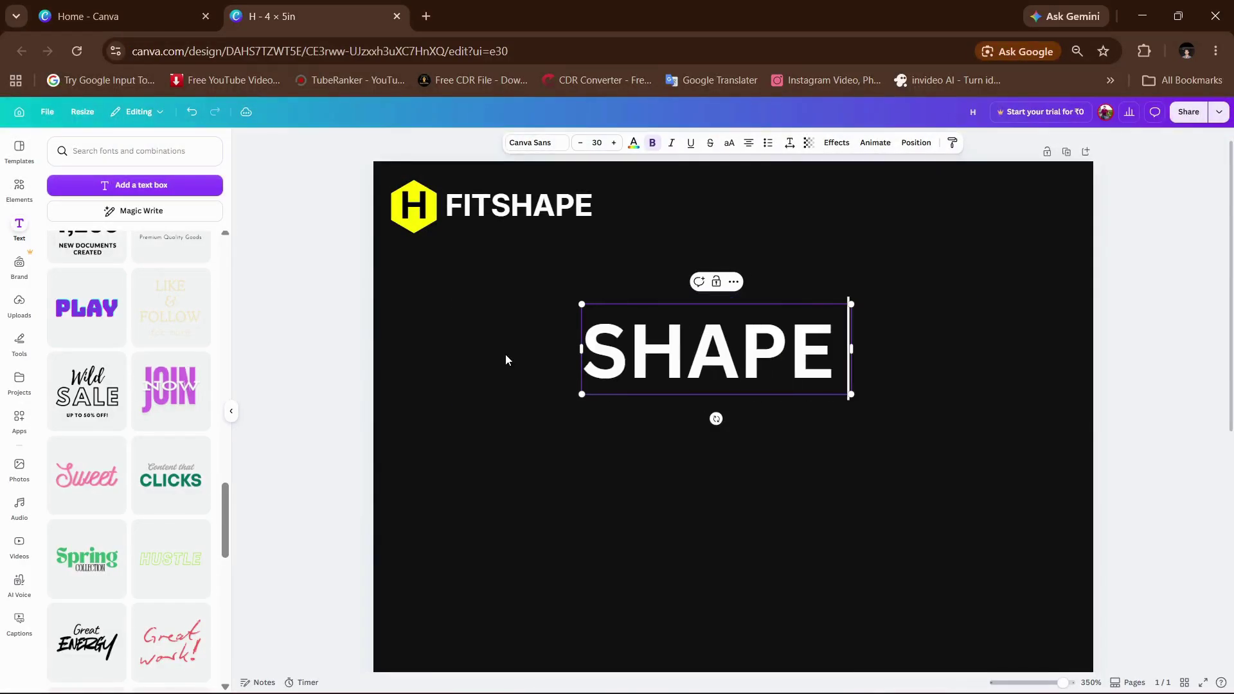
text( YOUR)
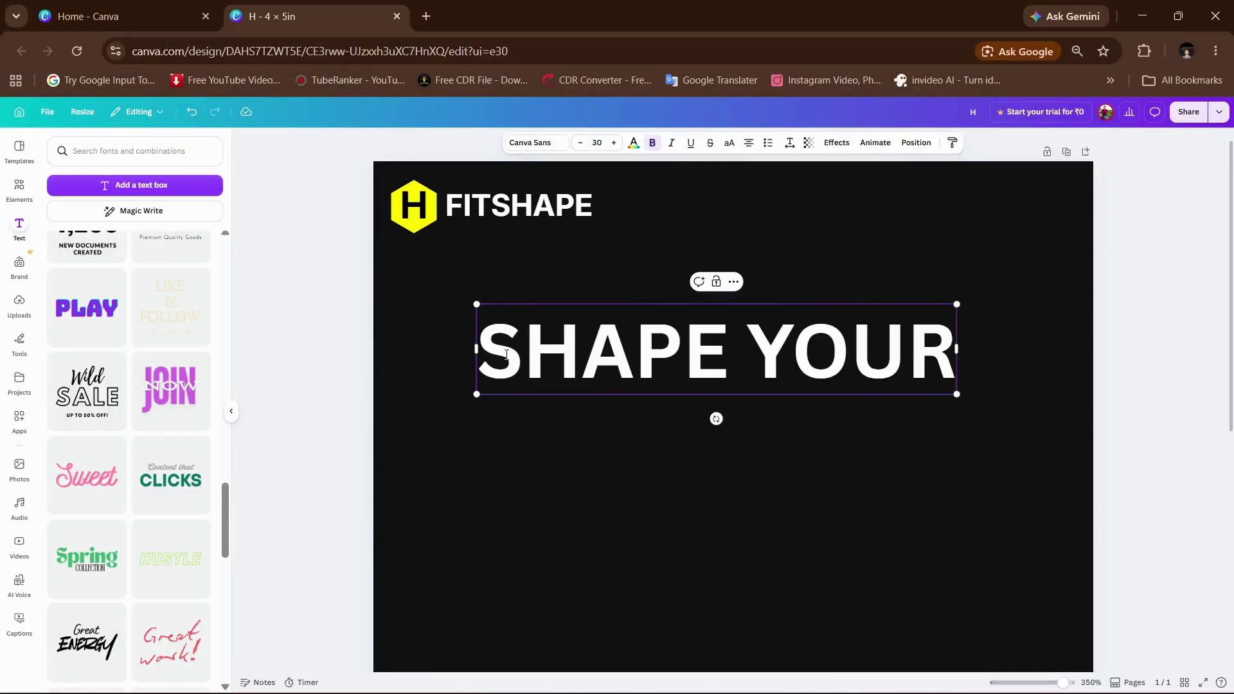
Step: Change the SHAPE YOUR headline's font to Anton and shrink it to a font size of about 21.9
key(ctrl+a)
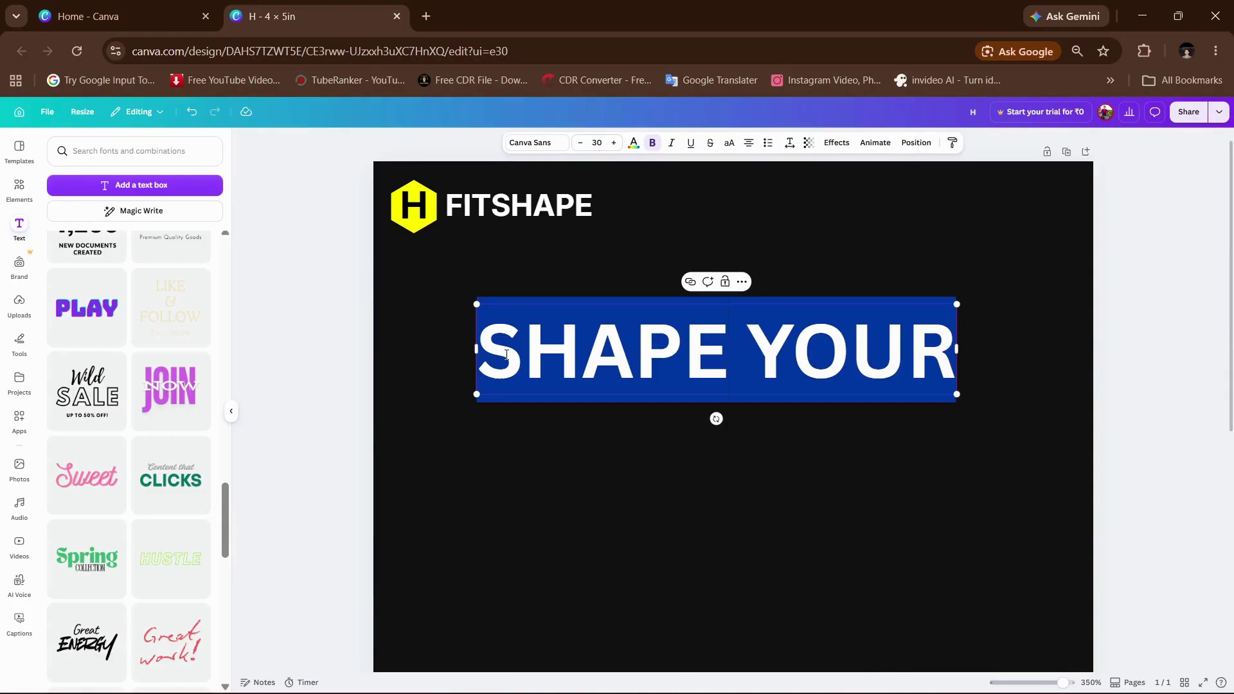
click(528, 148)
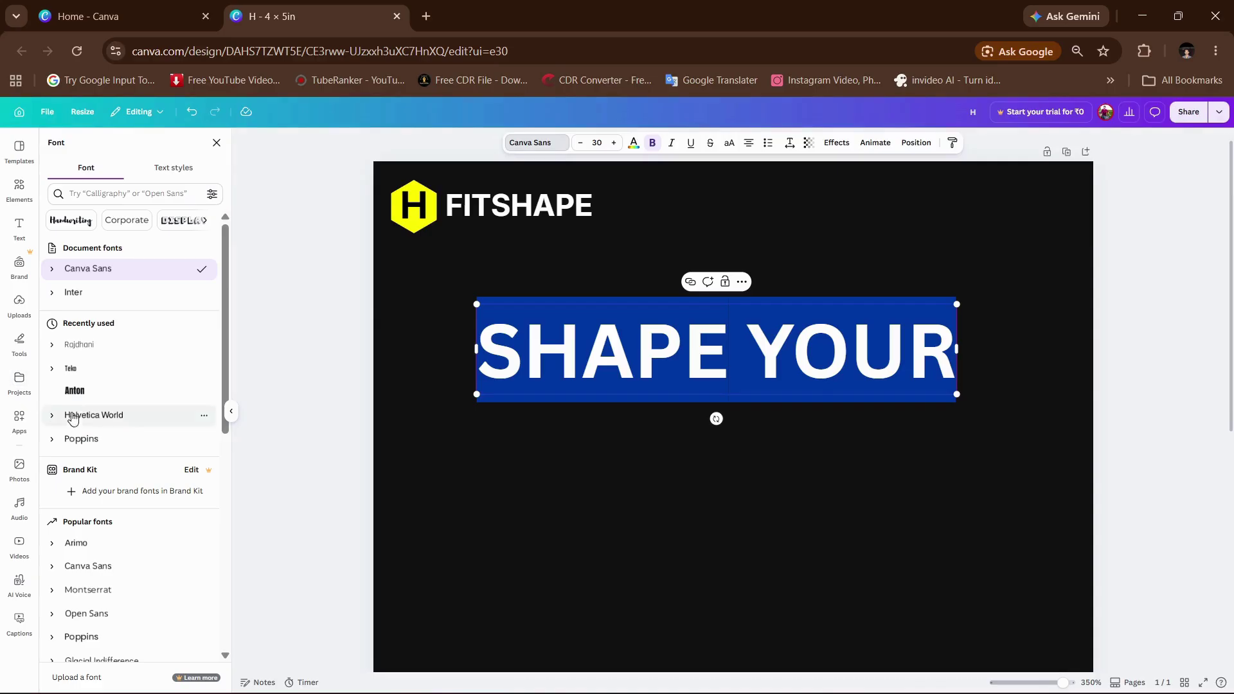
click(75, 398)
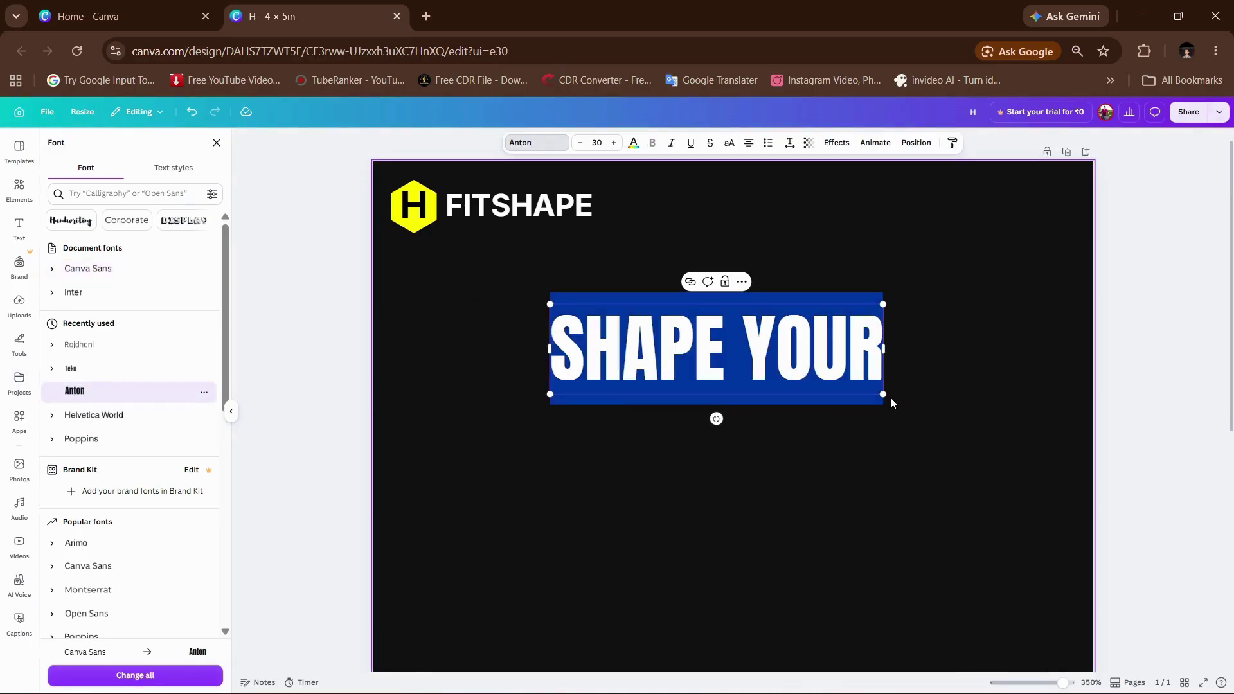
drag(883, 394, 793, 369)
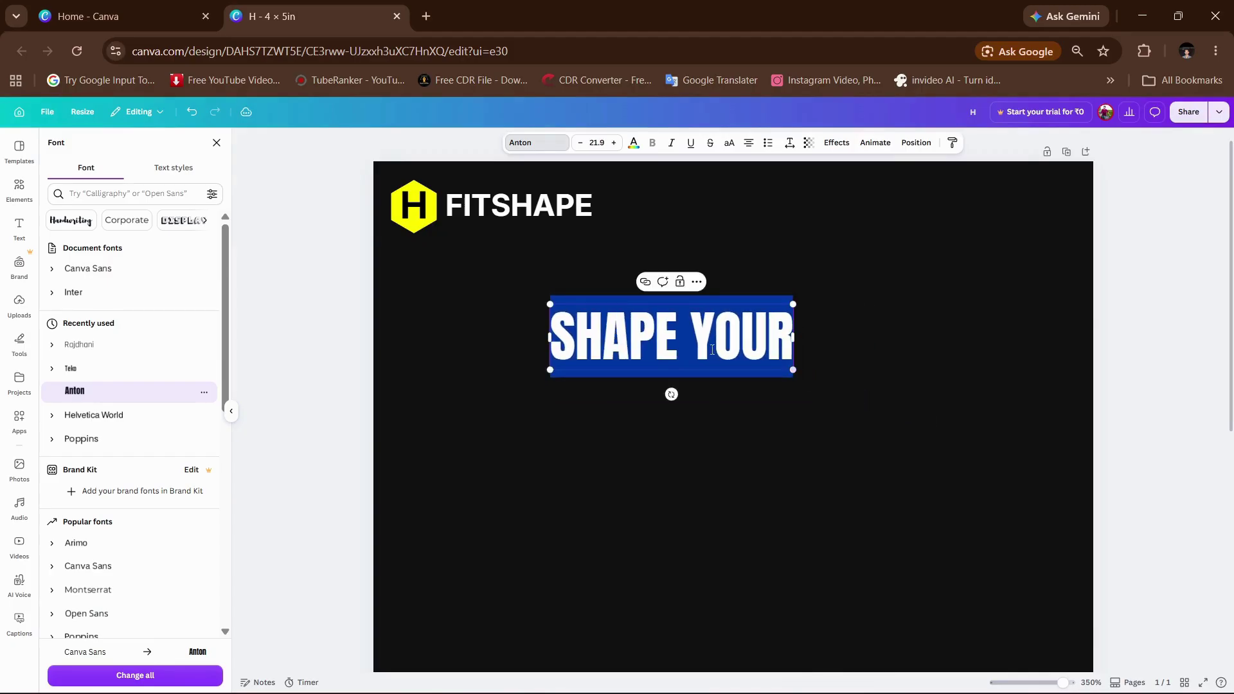
click(270, 311)
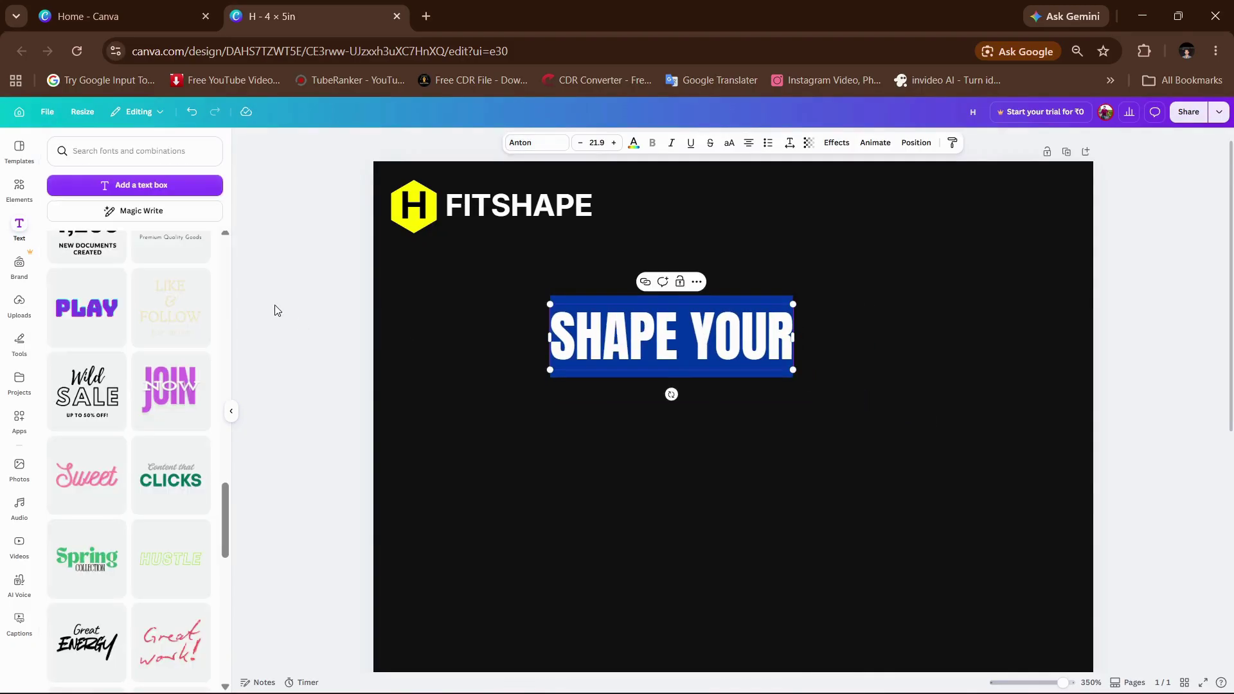
Step: Place SHAPE YOUR below the logo, flush with the hexagon's left edge, and enlarge it to a font size of about 24.8
drag(543, 335, 401, 313)
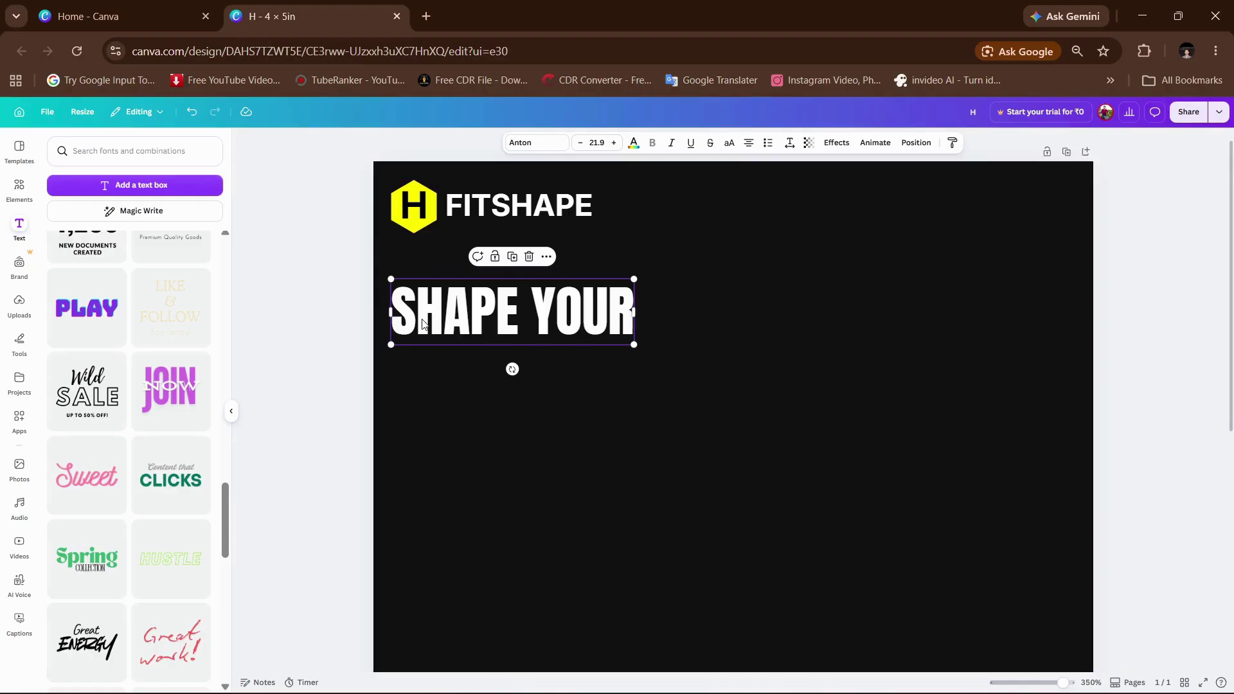
drag(423, 324, 422, 292)
drag(634, 276, 667, 270)
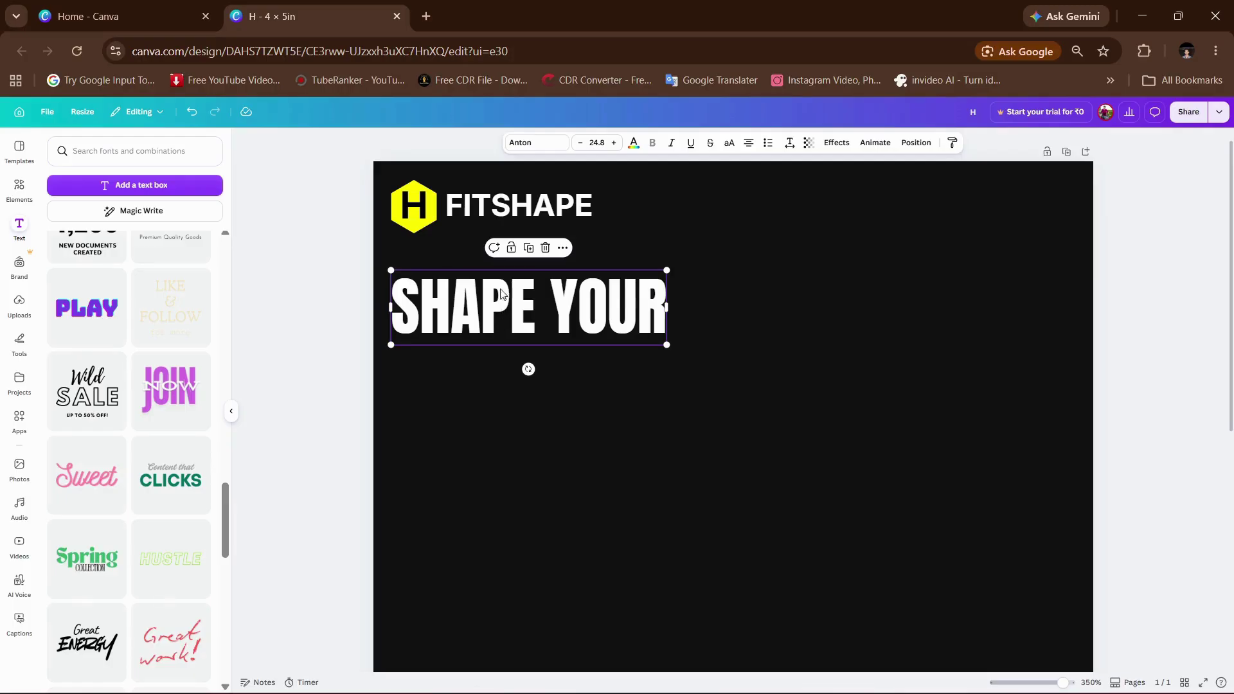
Step: Duplicate the SHAPE YOUR headline, place the copy directly beneath it, and change the copy's text to "BODY"
click(529, 248)
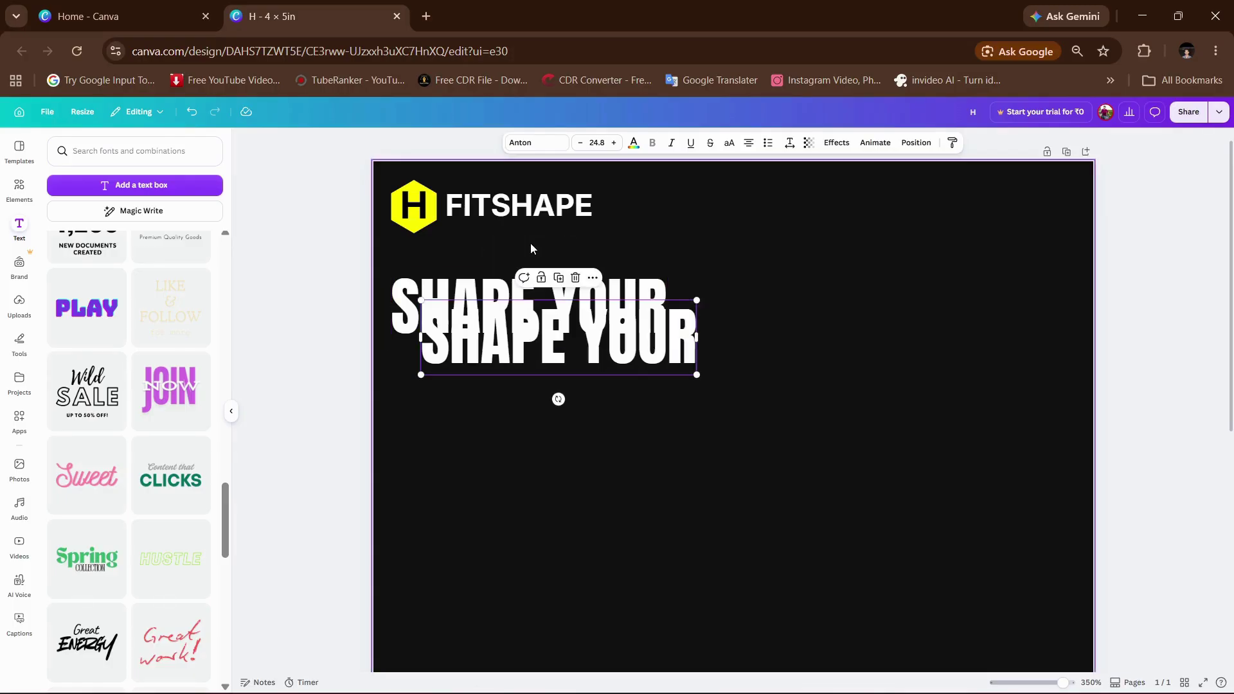
drag(523, 336, 493, 391)
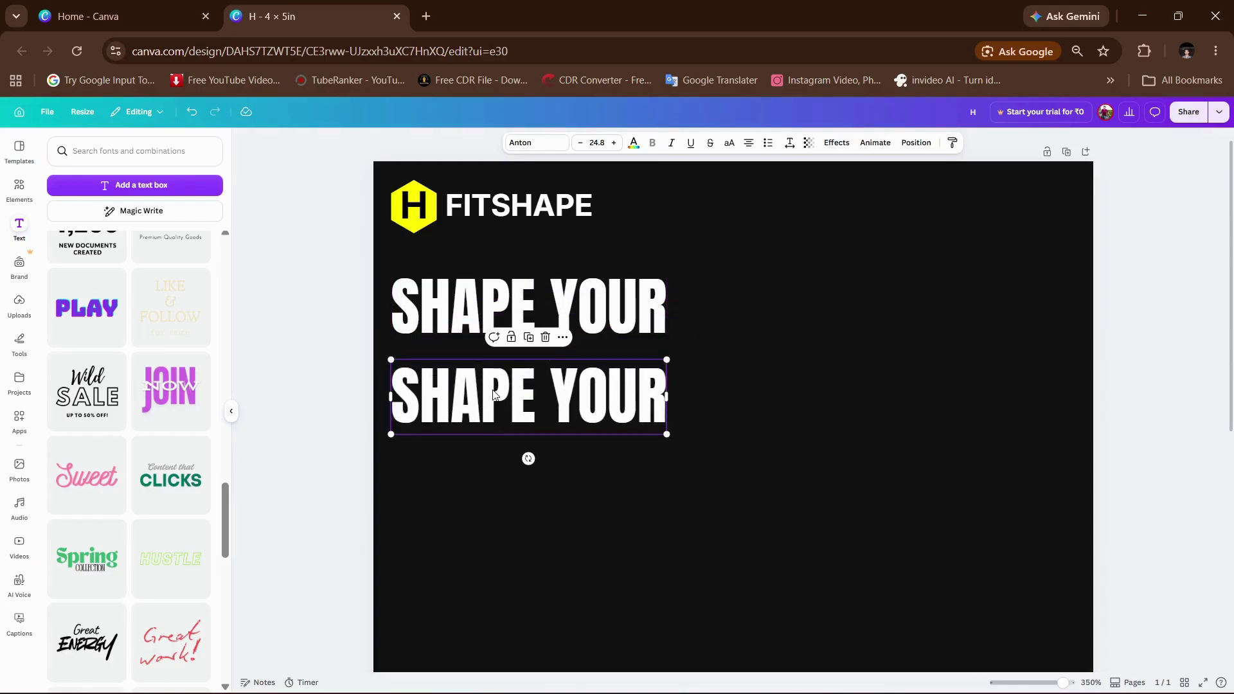
double_click(493, 392)
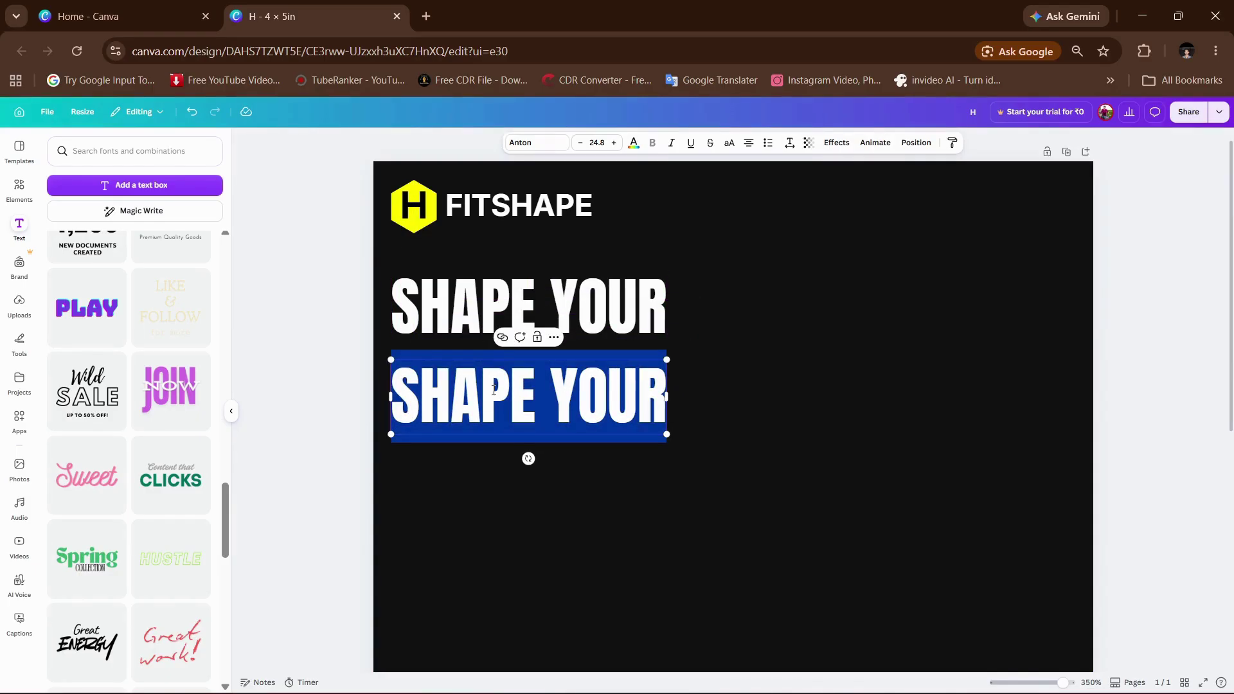
text(BODY)
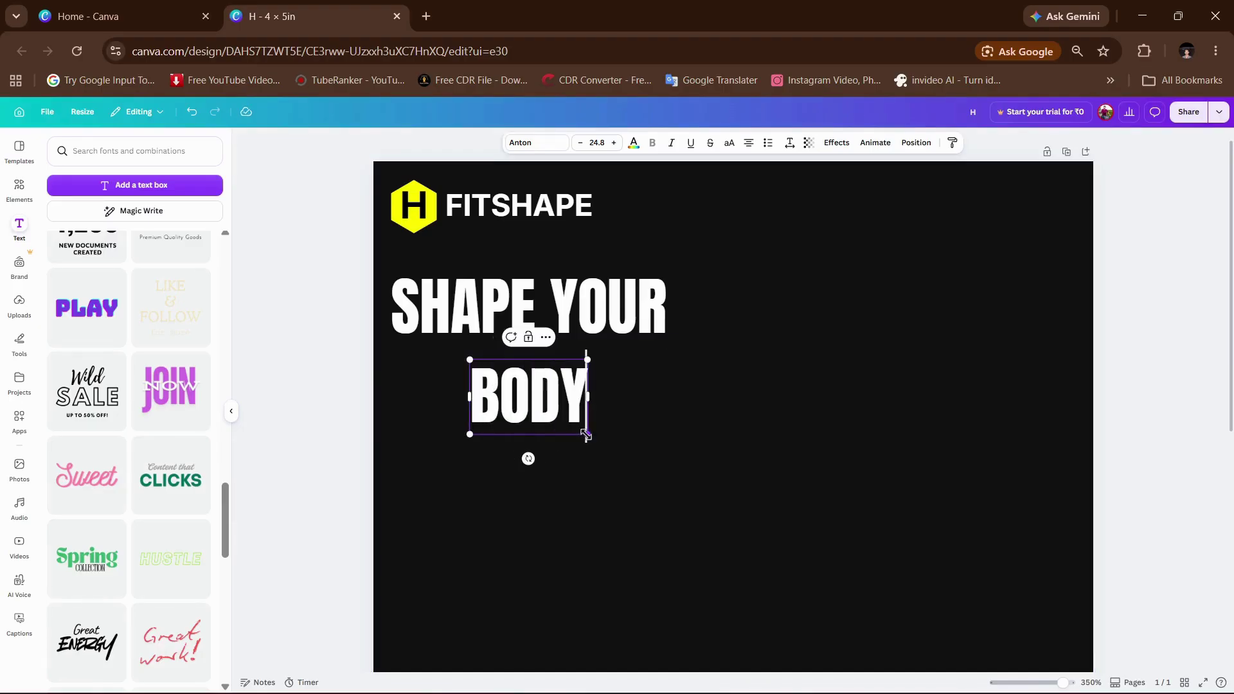
Step: Enlarge BODY to a font size of about 39.4 and left-align it directly under SHAPE YOUR
drag(587, 435, 651, 484)
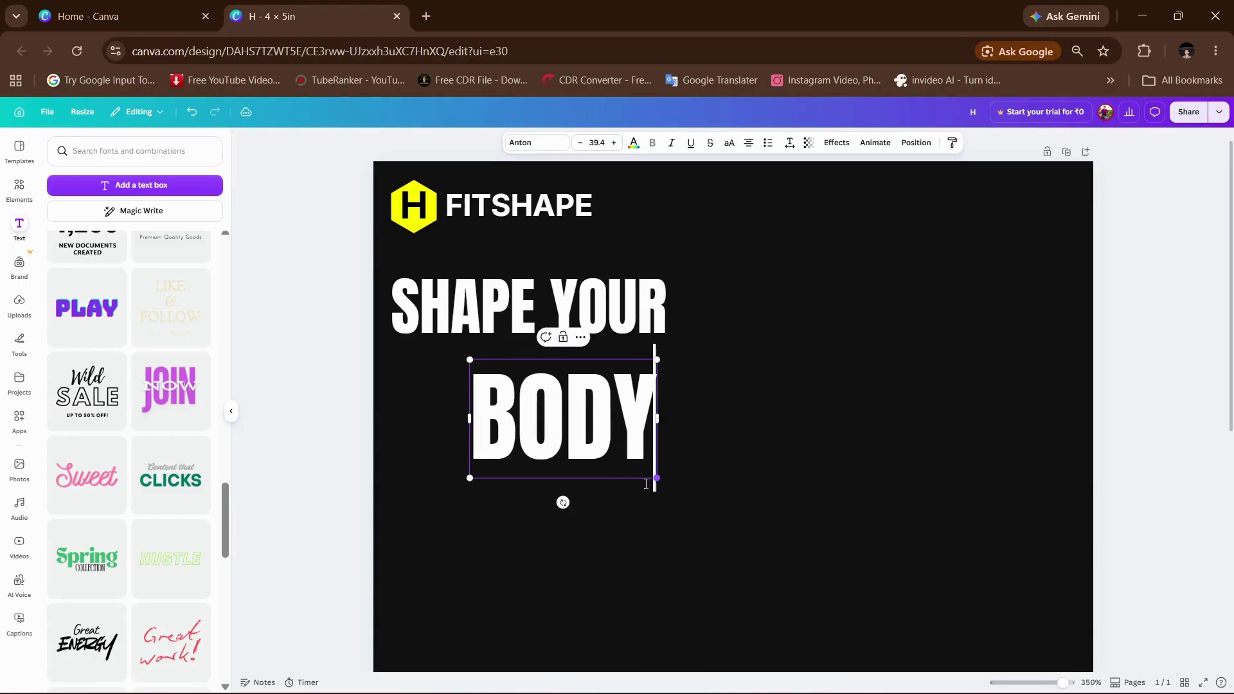
click(322, 394)
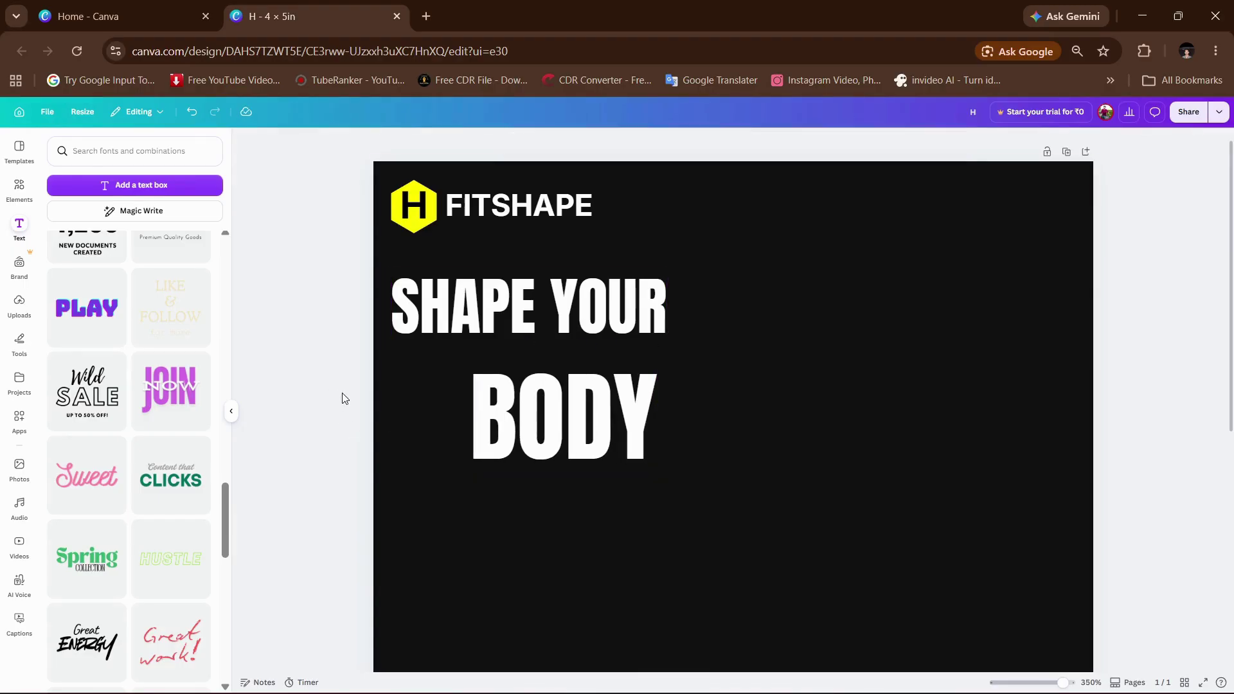
drag(545, 405, 473, 387)
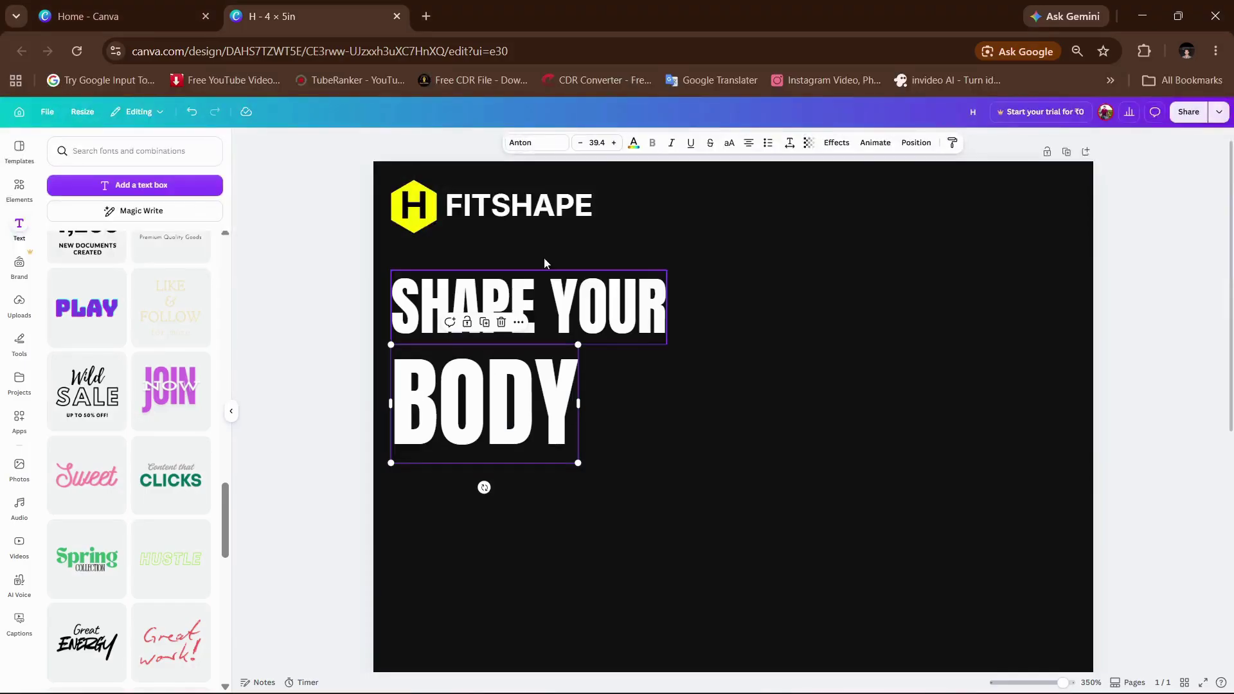
Step: Give the BODY text a custom solid golden-yellow color and deselect it
click(633, 144)
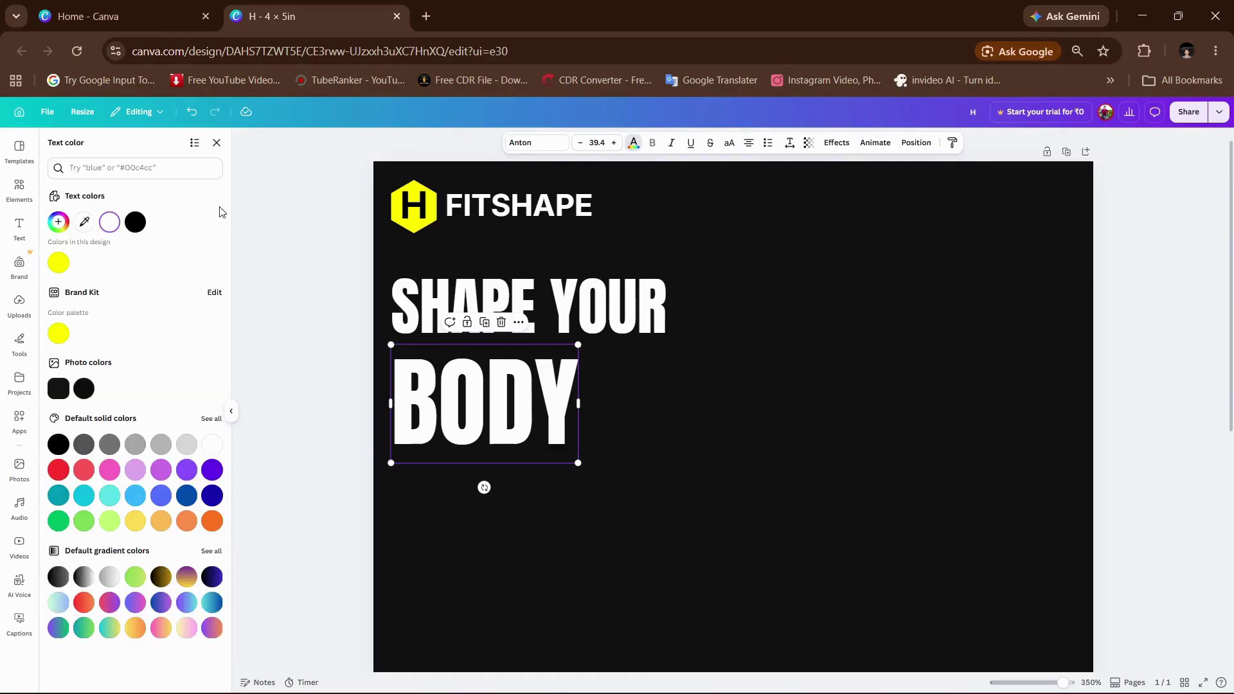
click(58, 222)
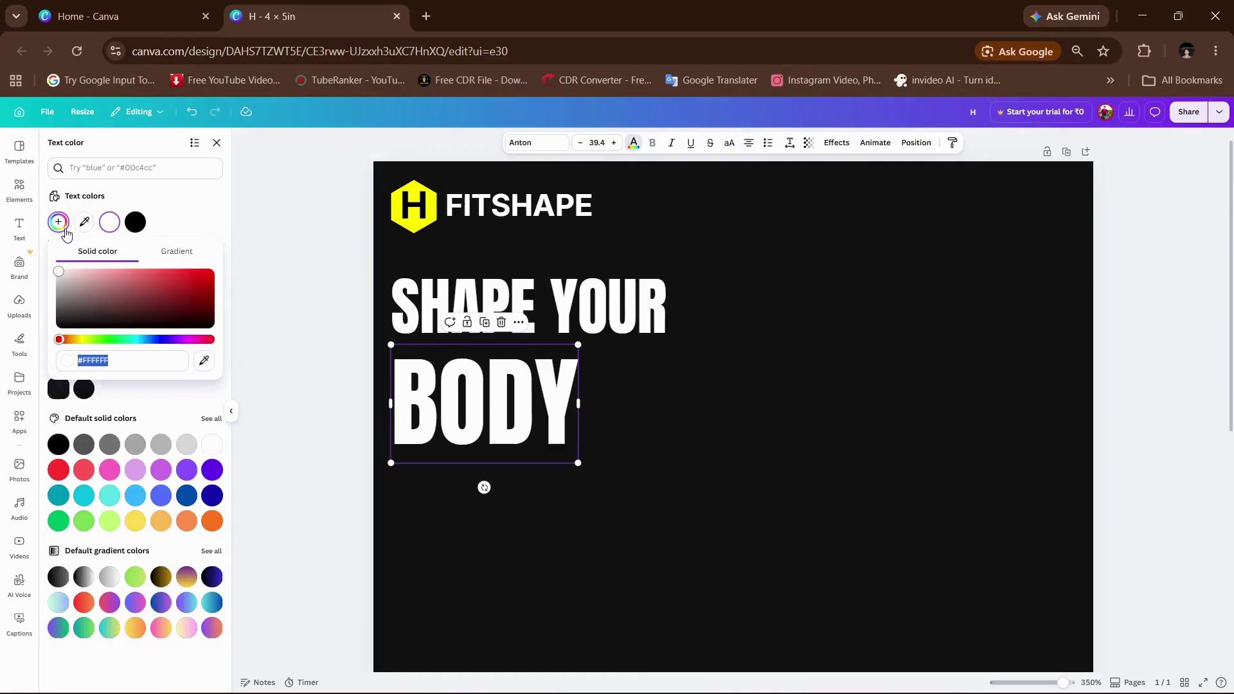
click(86, 339)
drag(186, 291, 212, 270)
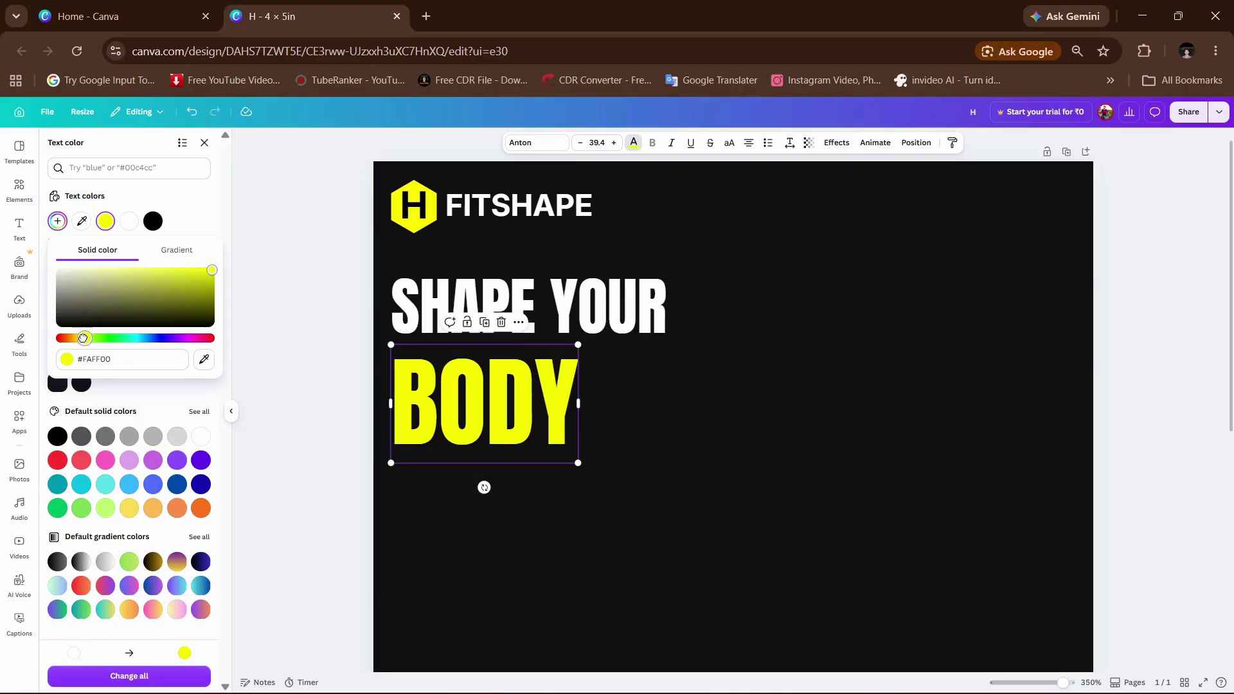
click(80, 338)
key(Escape)
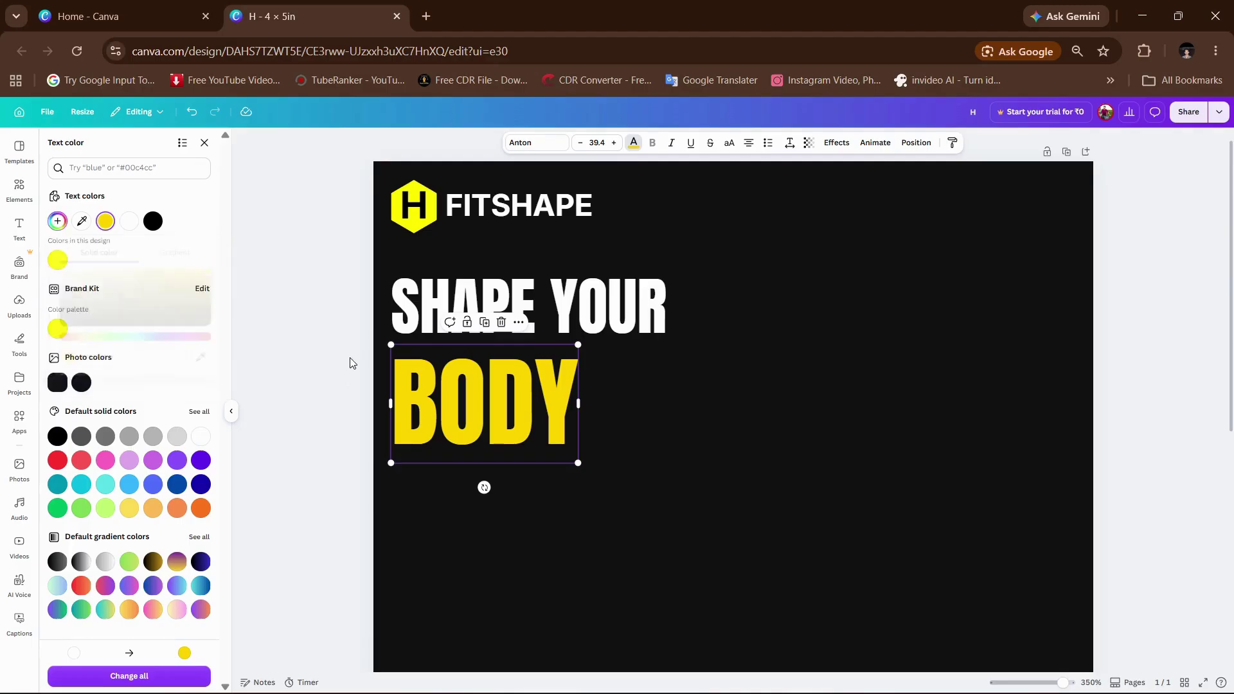
key(Escape)
key(Escape)
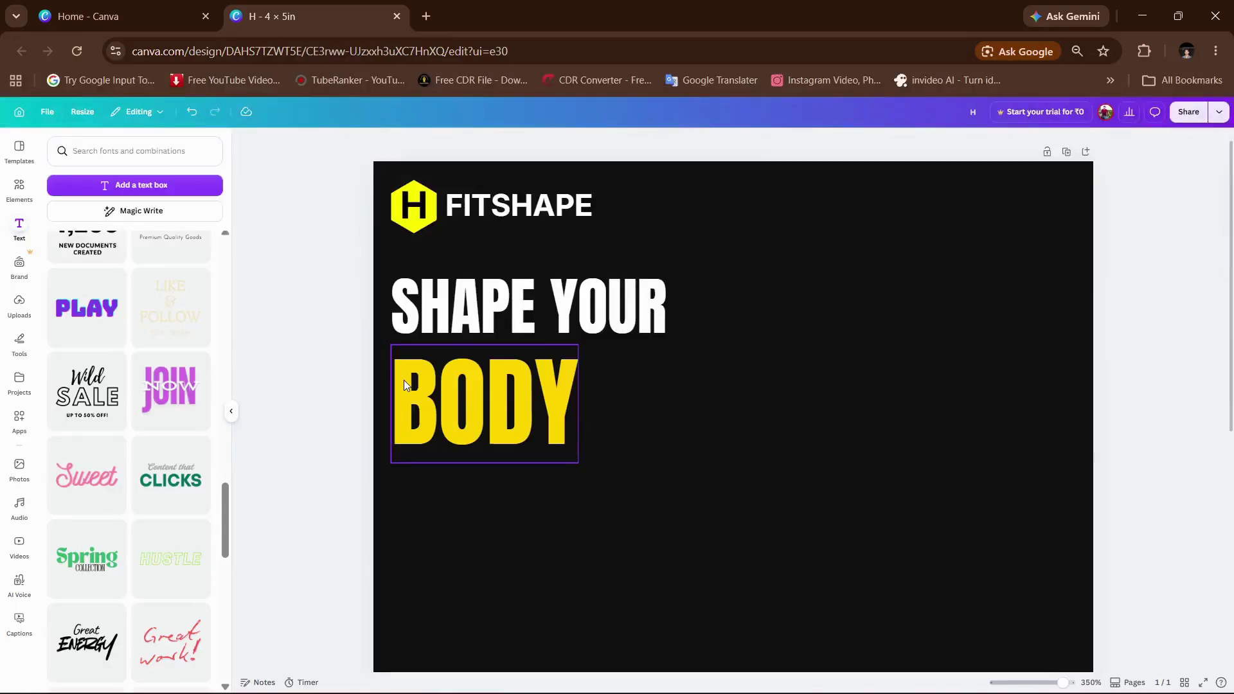
mouse_move(404, 380)
mouse_down()
mouse_move(405, 350)
mouse_move(407, 382)
mouse_up()
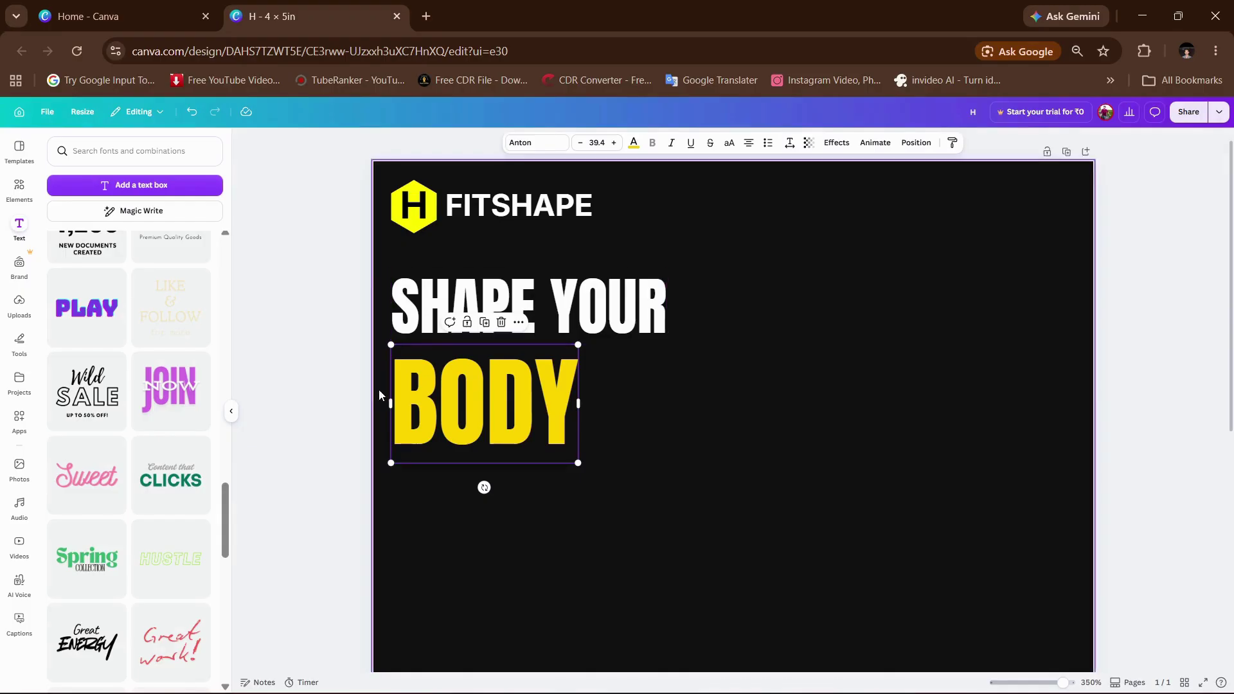
scroll(360, 366, down, 3)
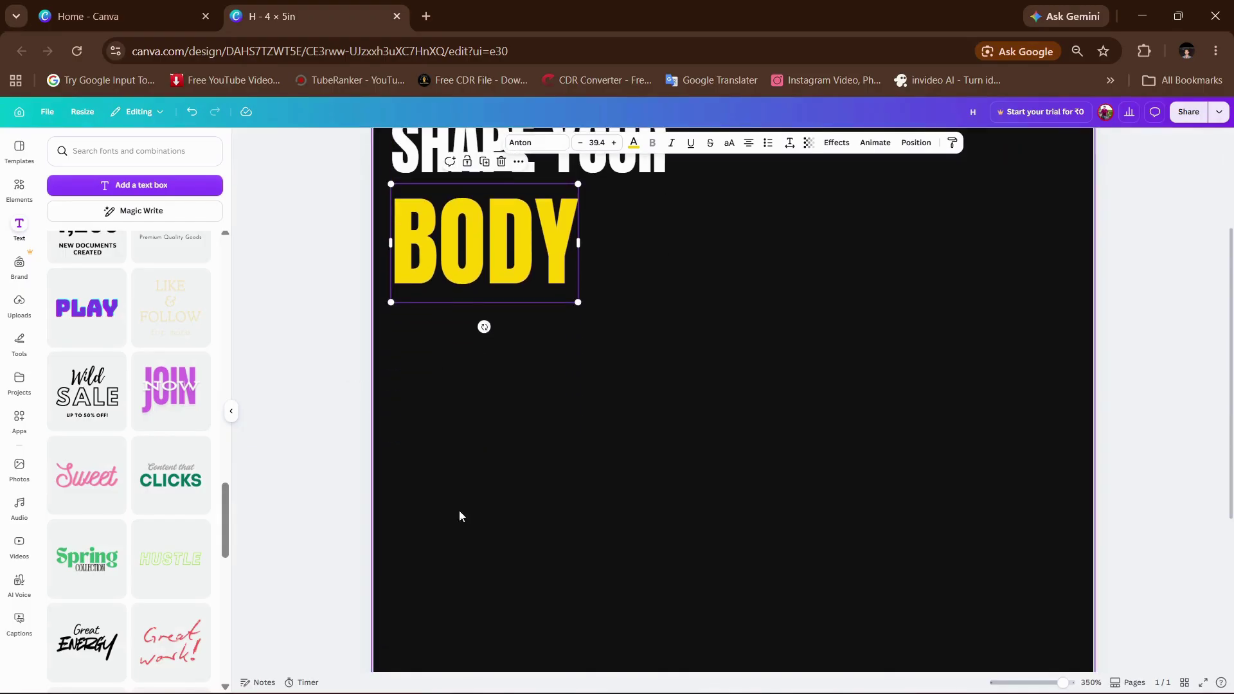
scroll(465, 597, down, 5)
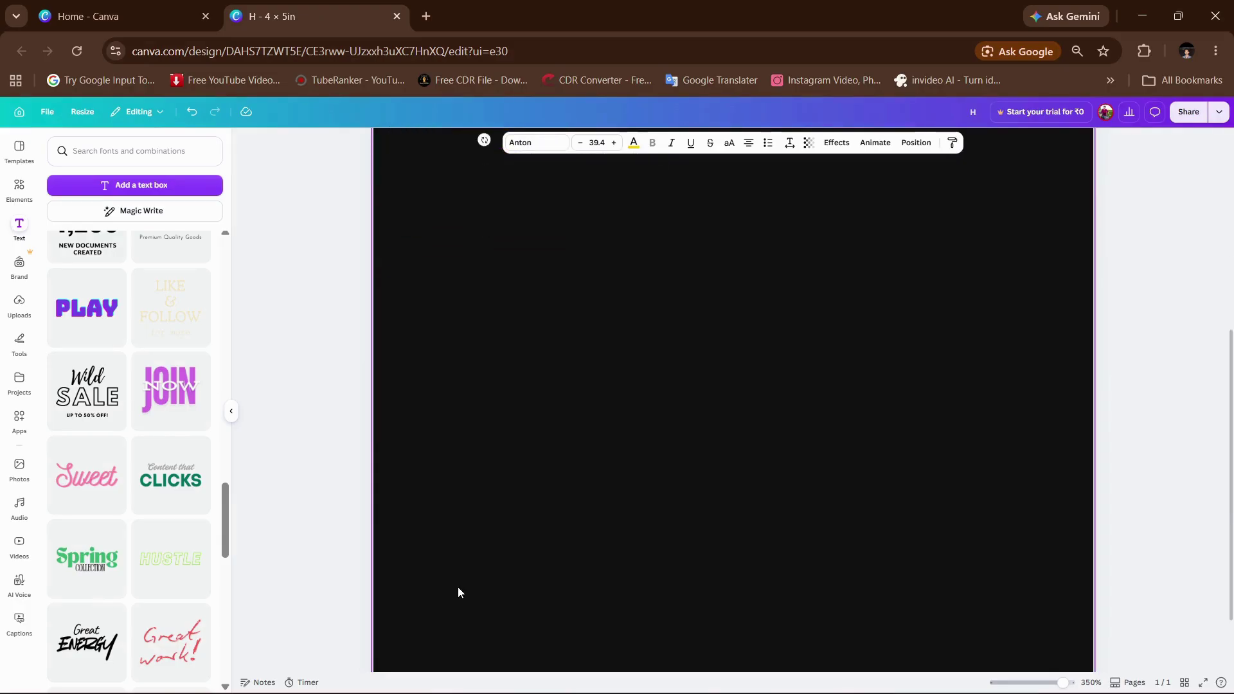
scroll(431, 484, up, 5)
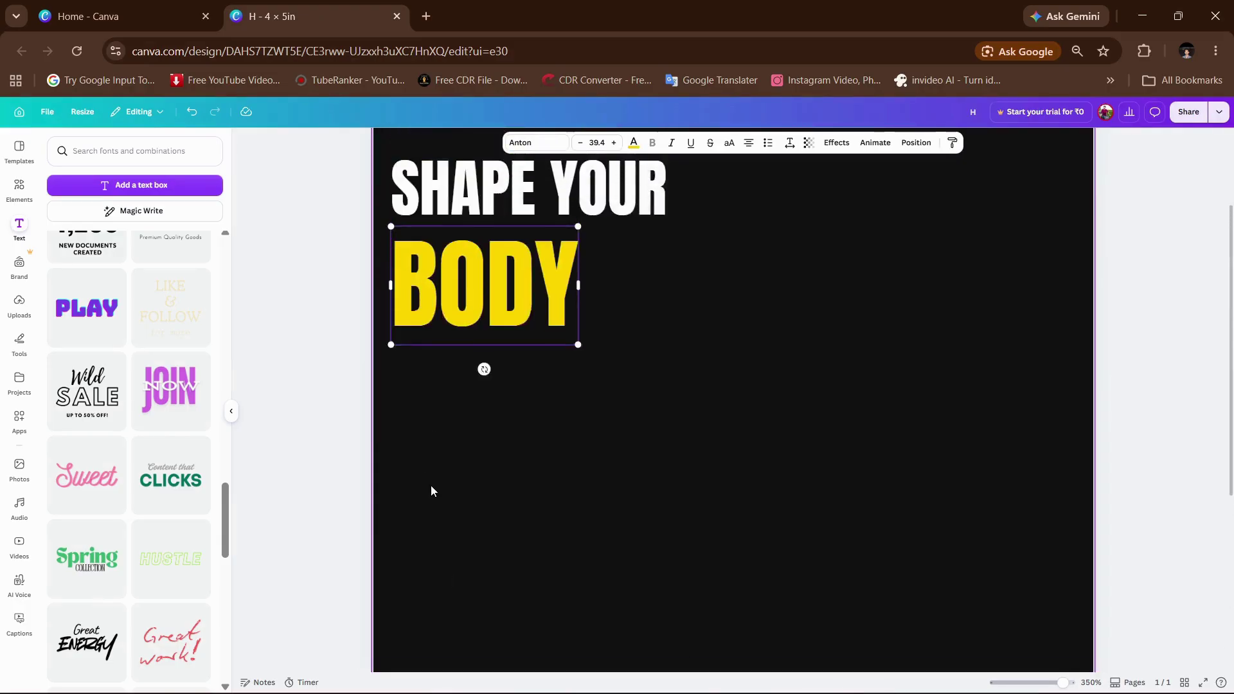
click(298, 383)
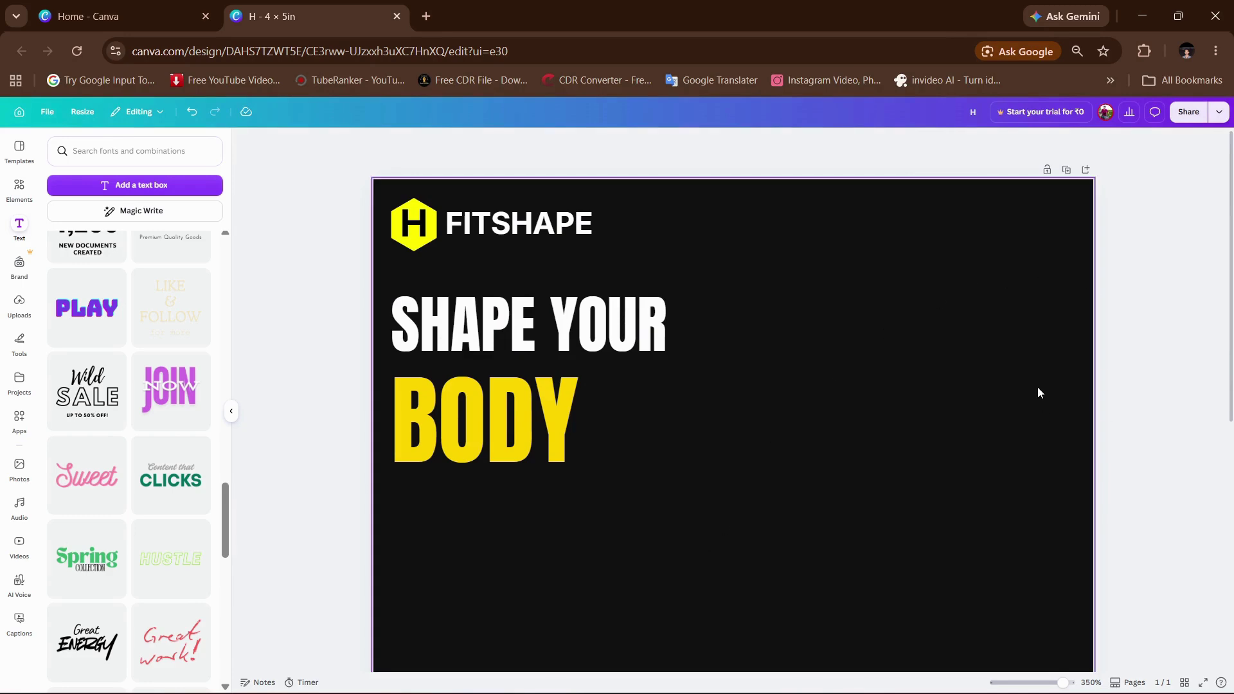
scroll(433, 384, down, 2)
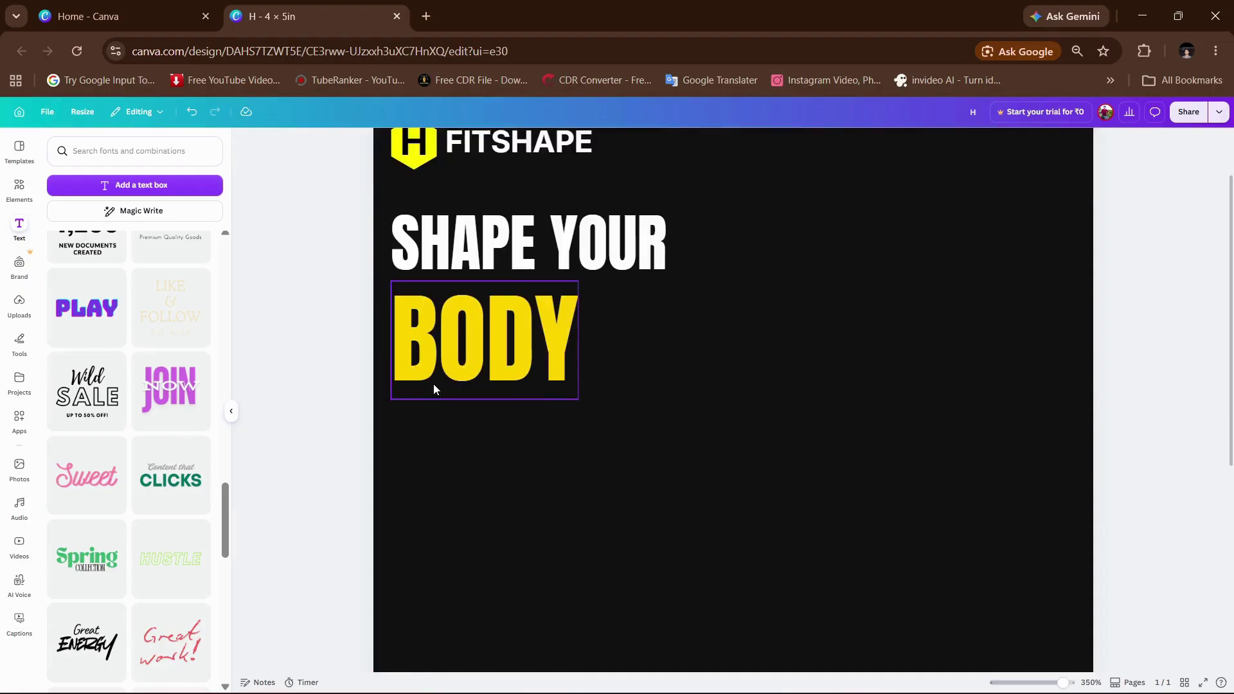
scroll(433, 384, down, 1)
scroll(434, 384, up, 3)
scroll(433, 383, down, 1)
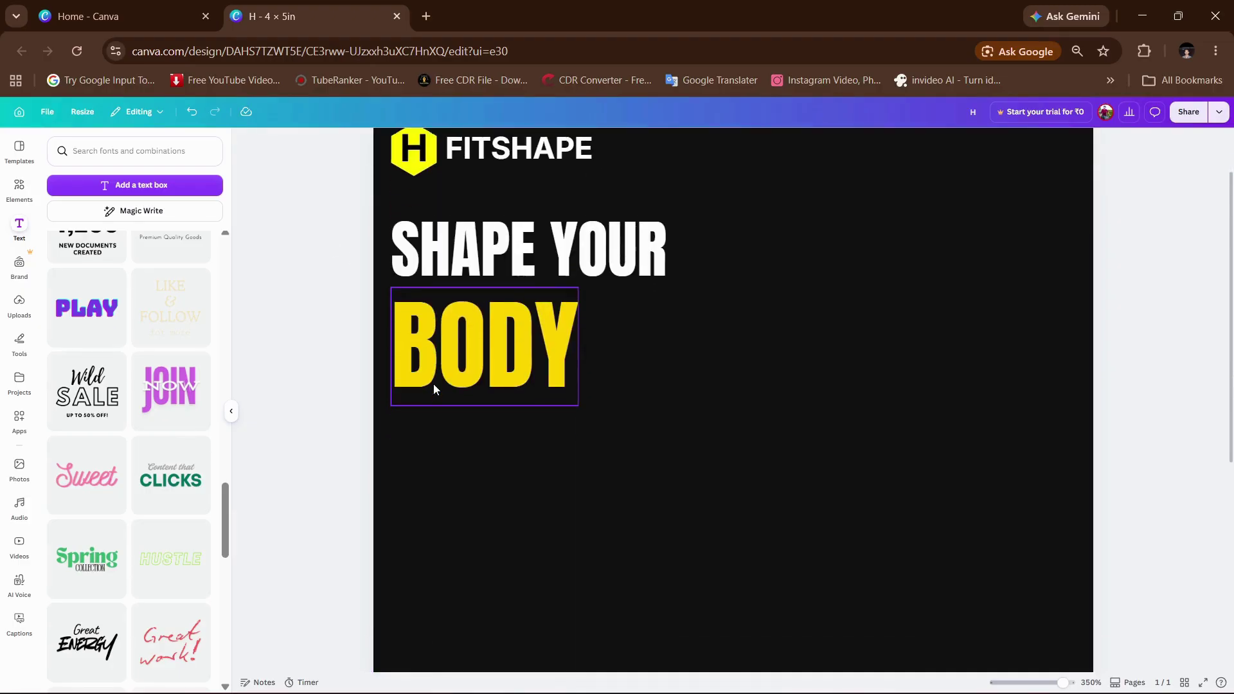
scroll(433, 383, down, 4)
scroll(426, 371, up, 2)
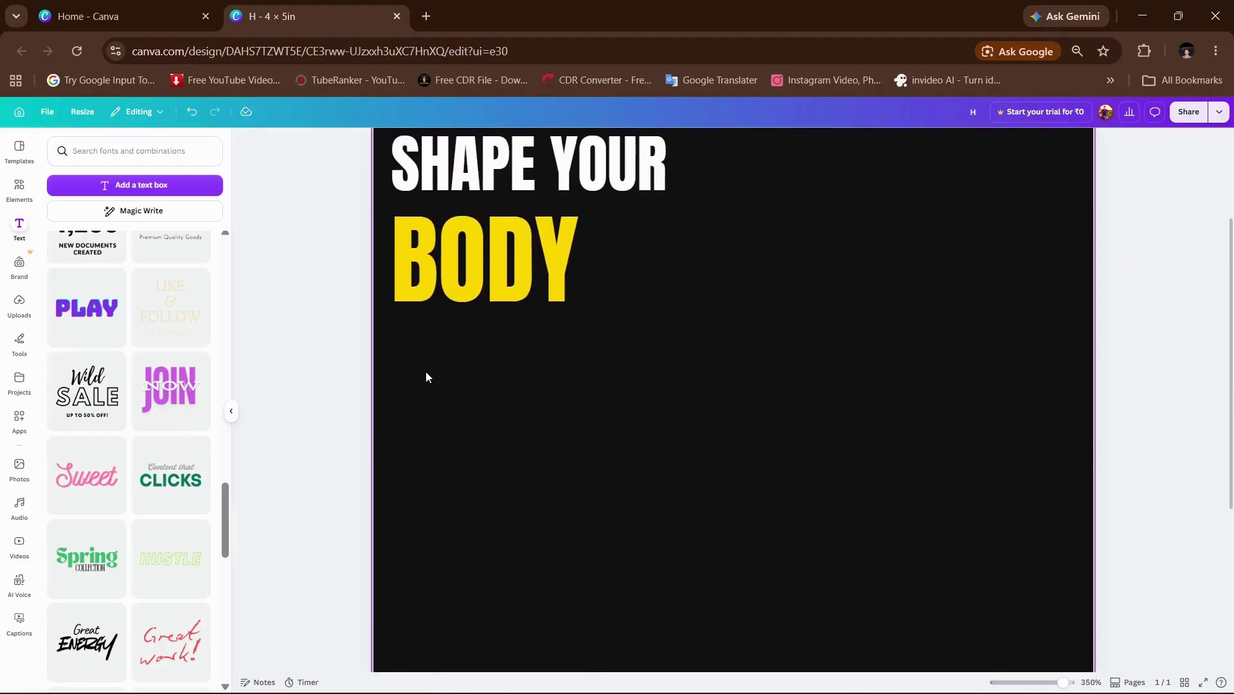
scroll(426, 377, up, 2)
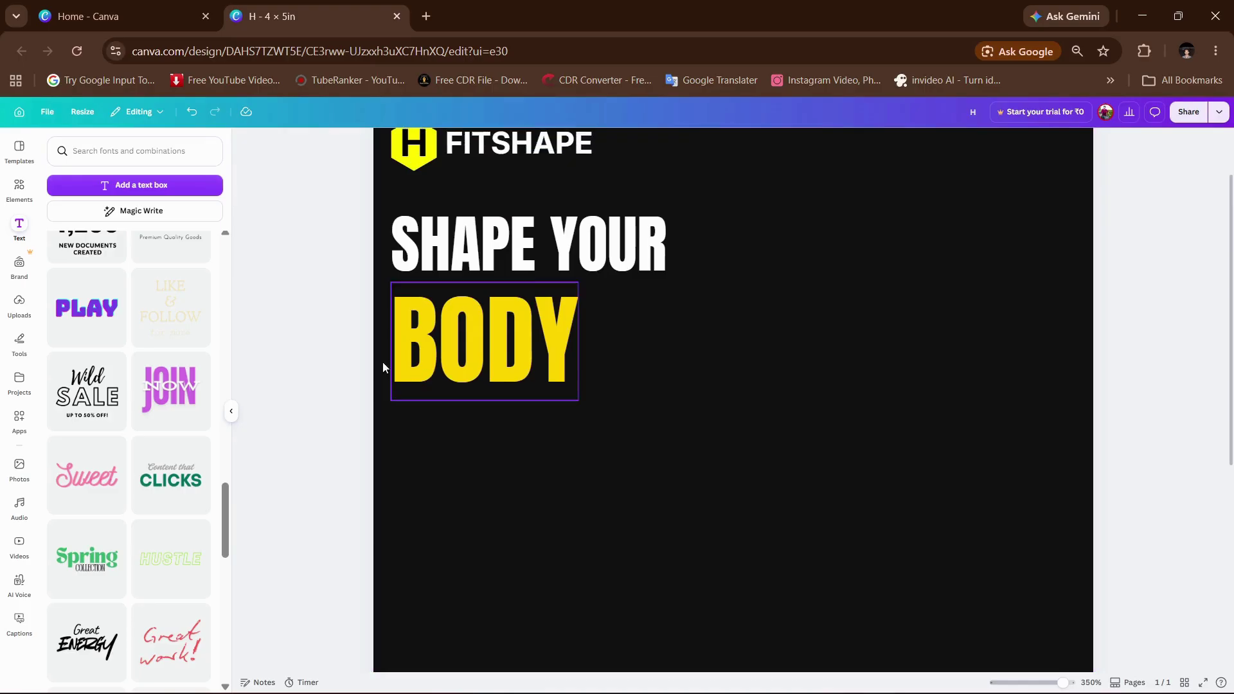
Step: Add a solid straight line, set its stroke weight to 2, and place it directly beneath BODY, starting at the headline's left edge
click(18, 187)
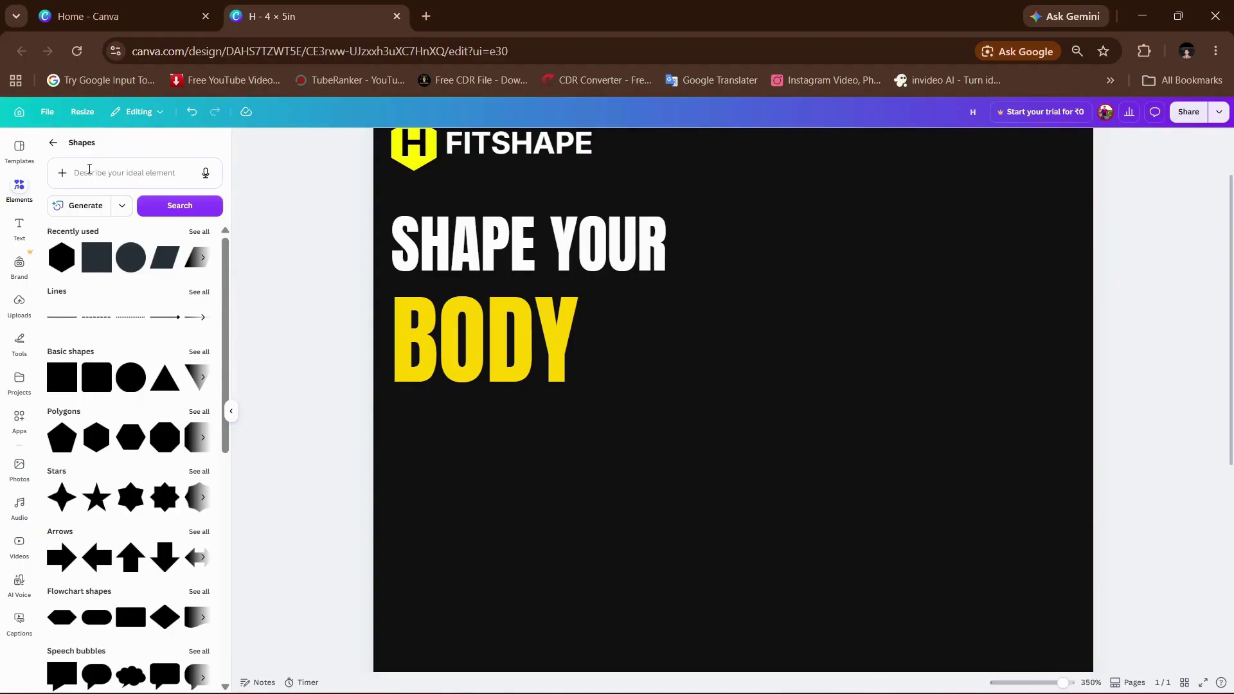
click(89, 169)
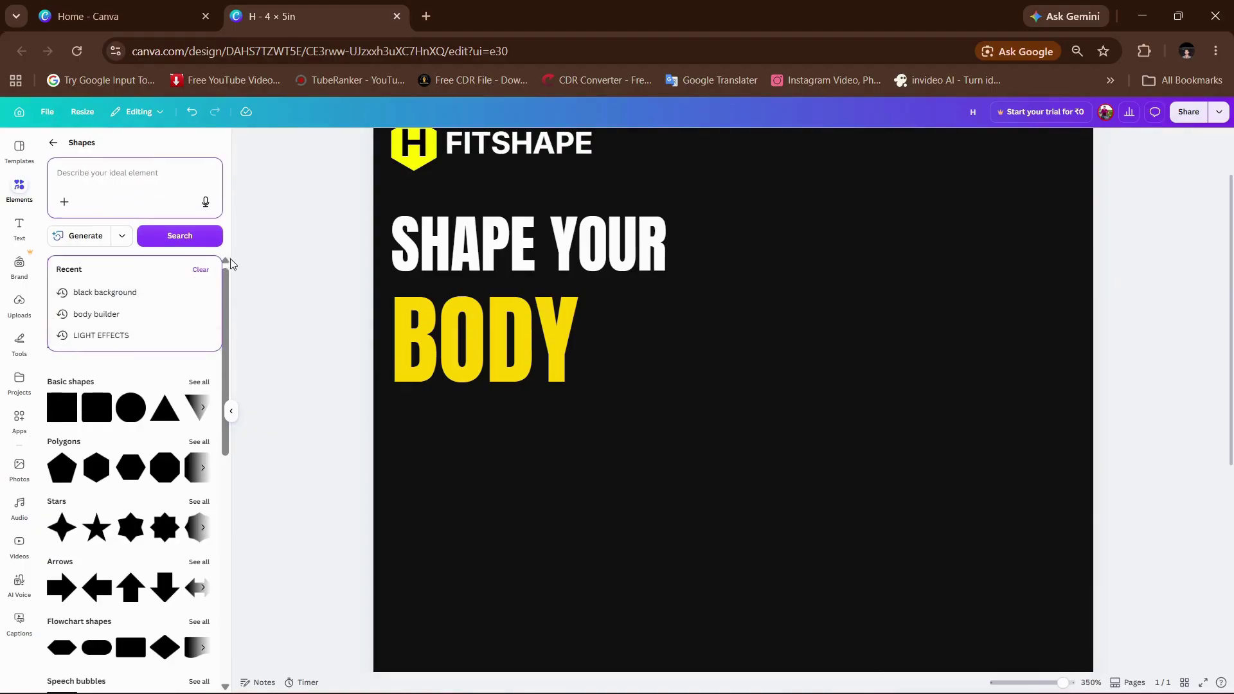
click(256, 268)
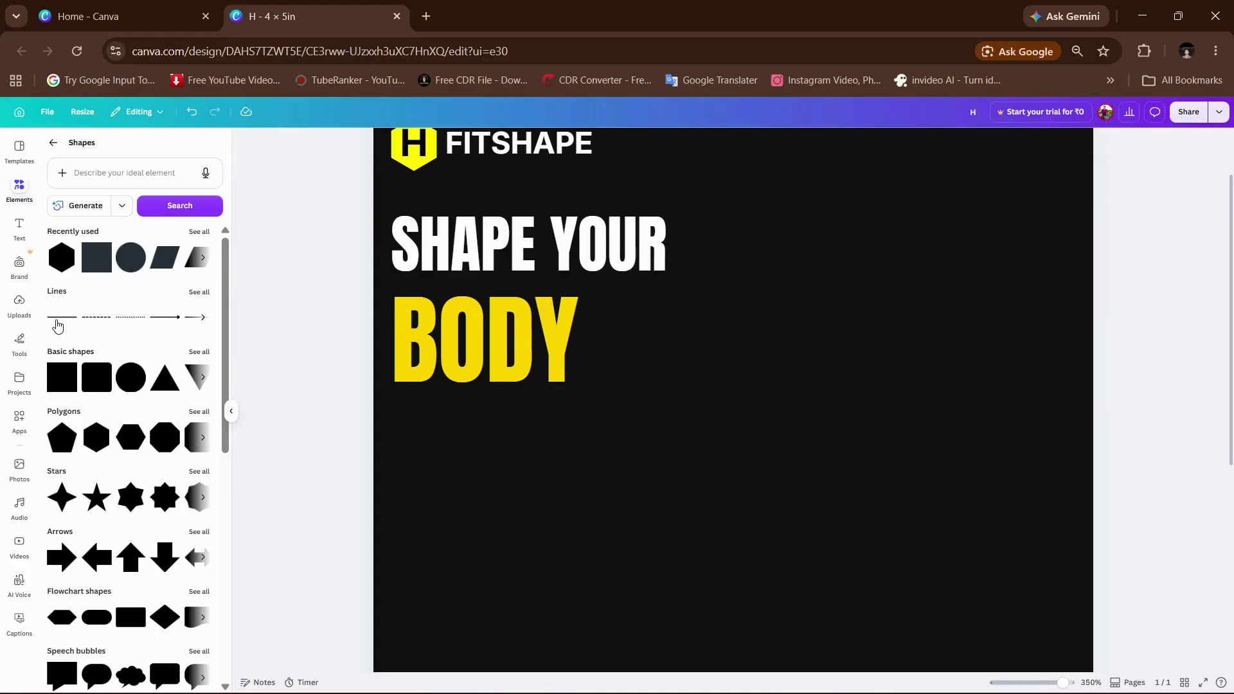
click(57, 324)
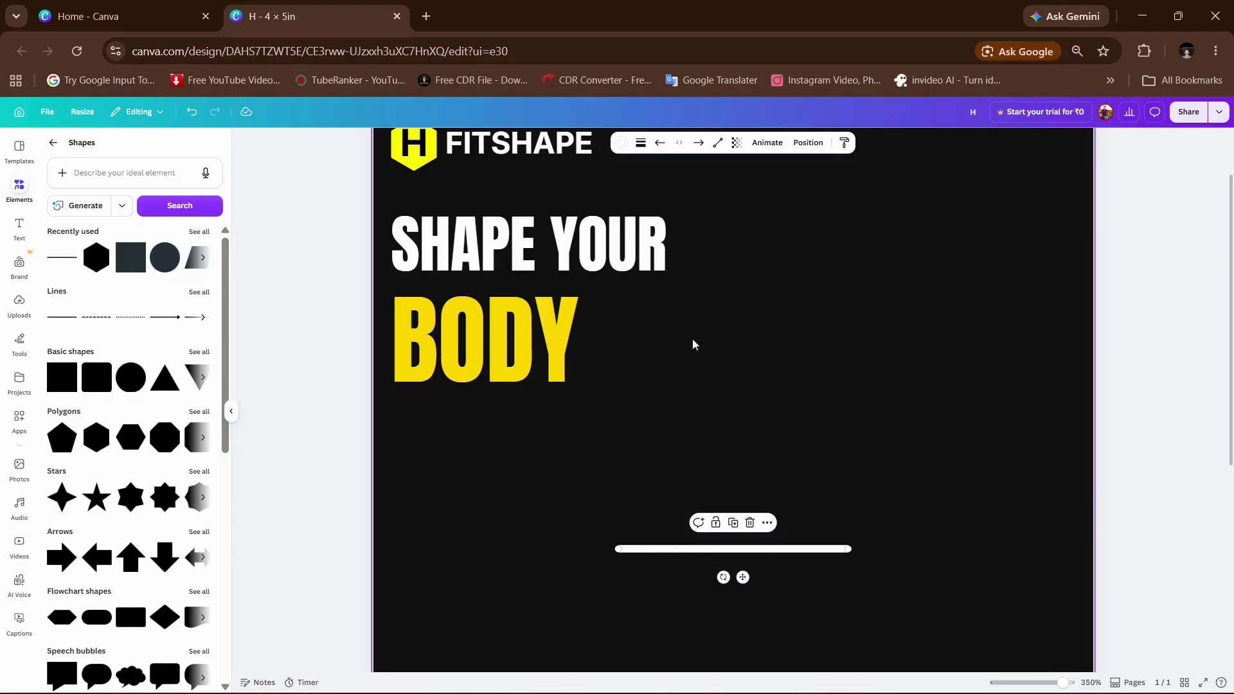
click(642, 143)
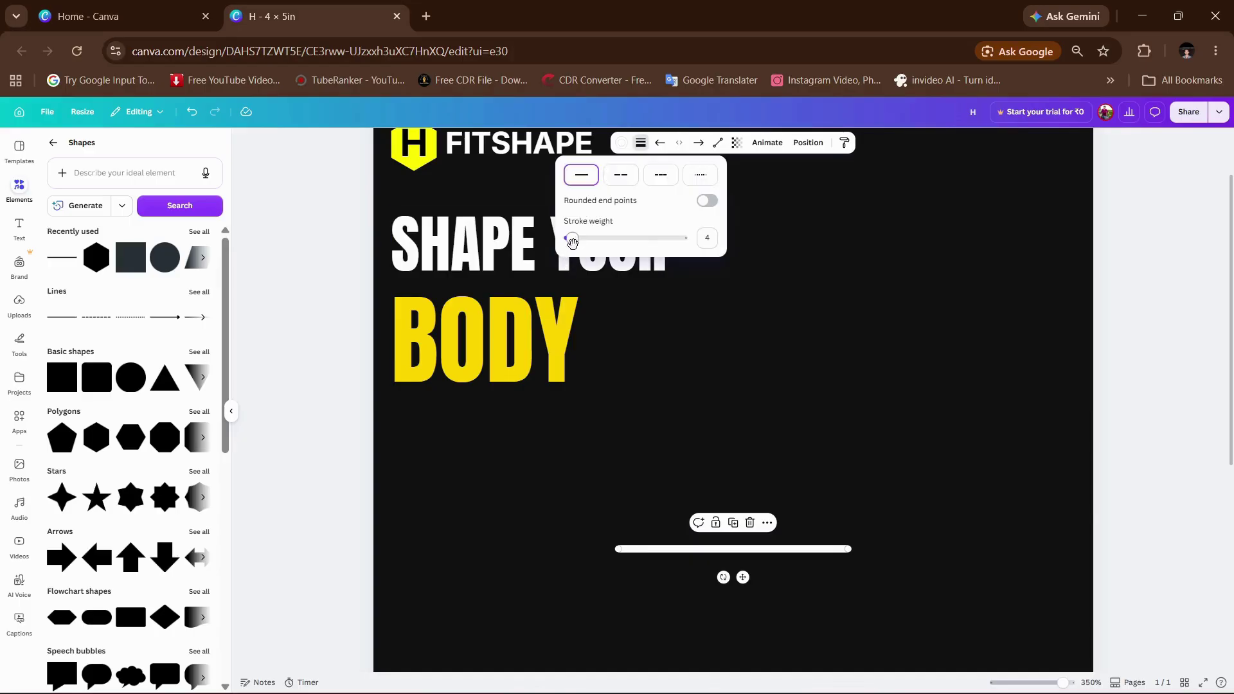
drag(571, 238, 570, 239)
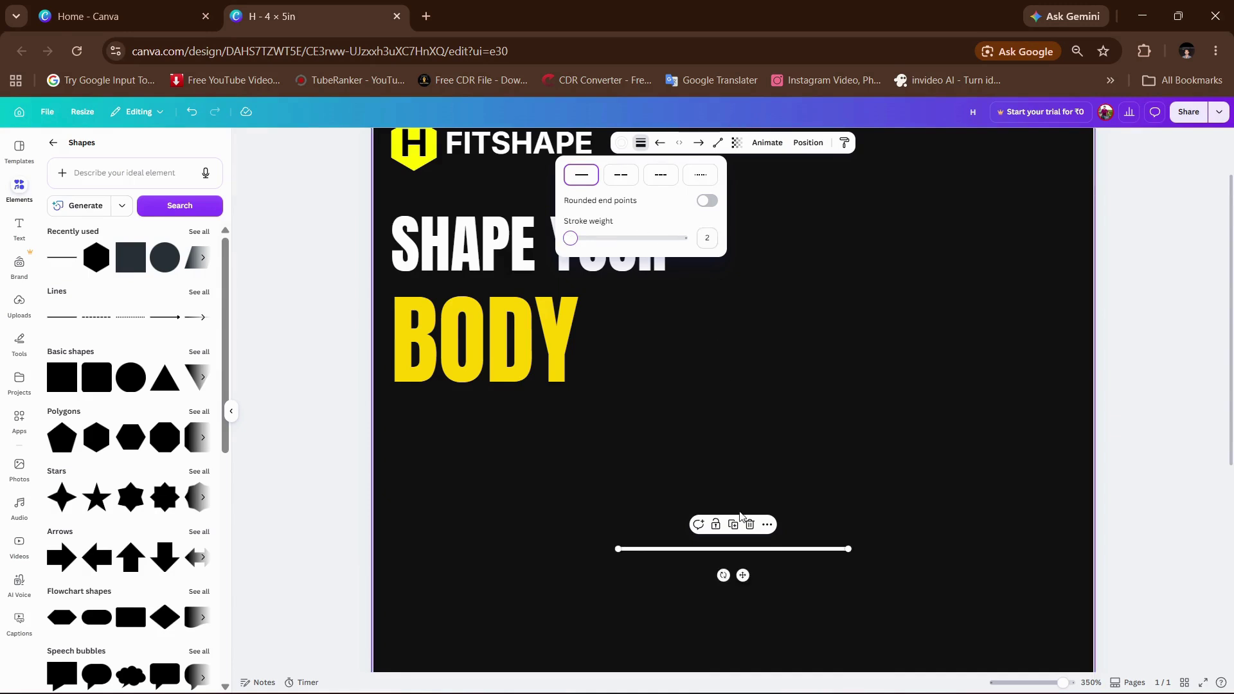
mouse_move(741, 576)
mouse_down()
mouse_move(575, 457)
mouse_move(520, 438)
mouse_up()
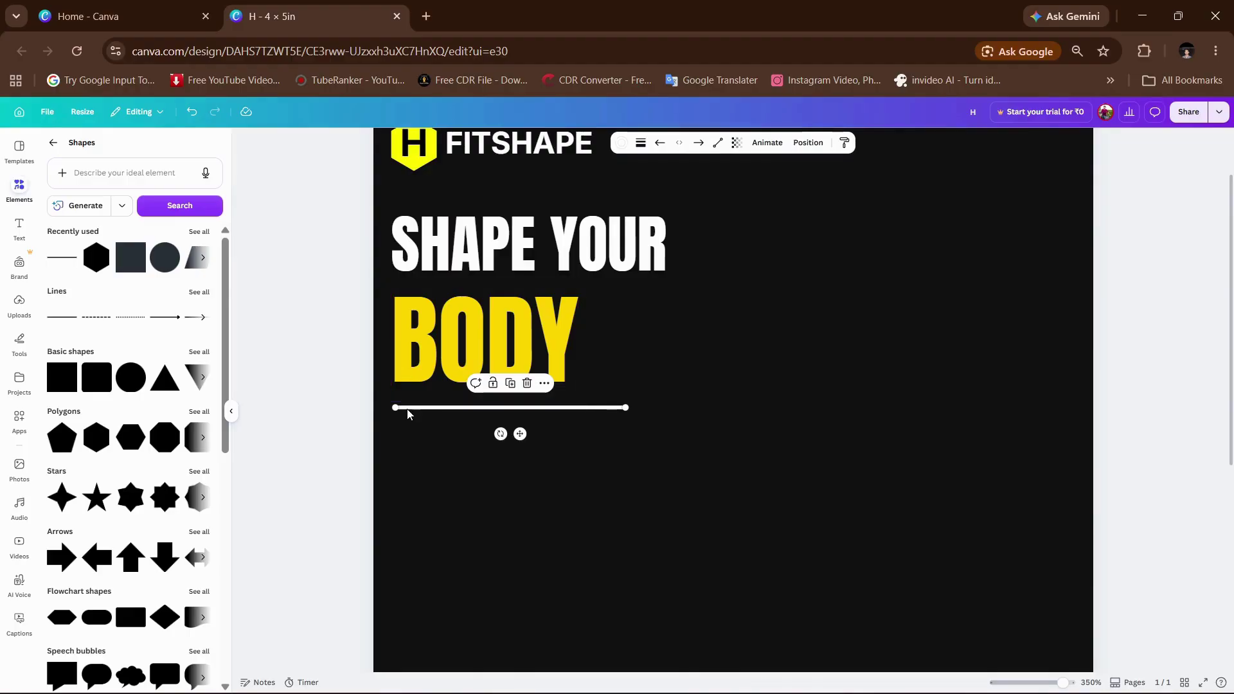
Step: Color the line the same golden yellow as BODY and shorten it to about the width of that word
scroll(699, 485, up, 2)
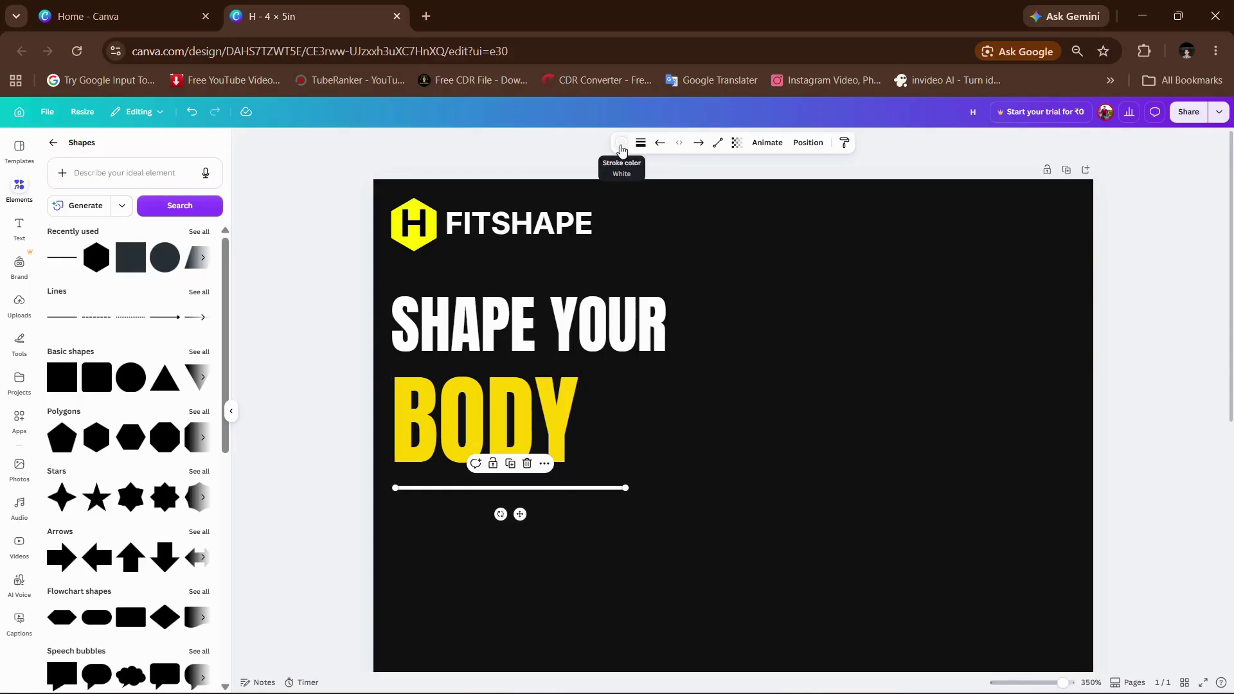
click(622, 148)
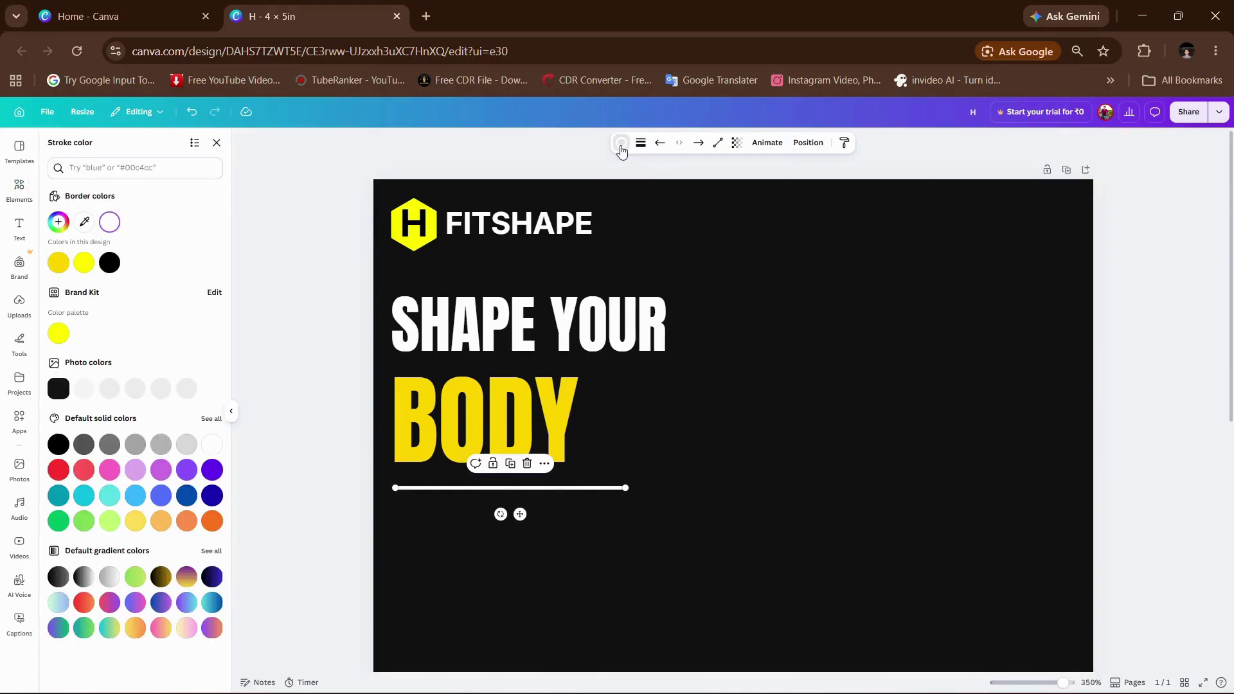
click(59, 264)
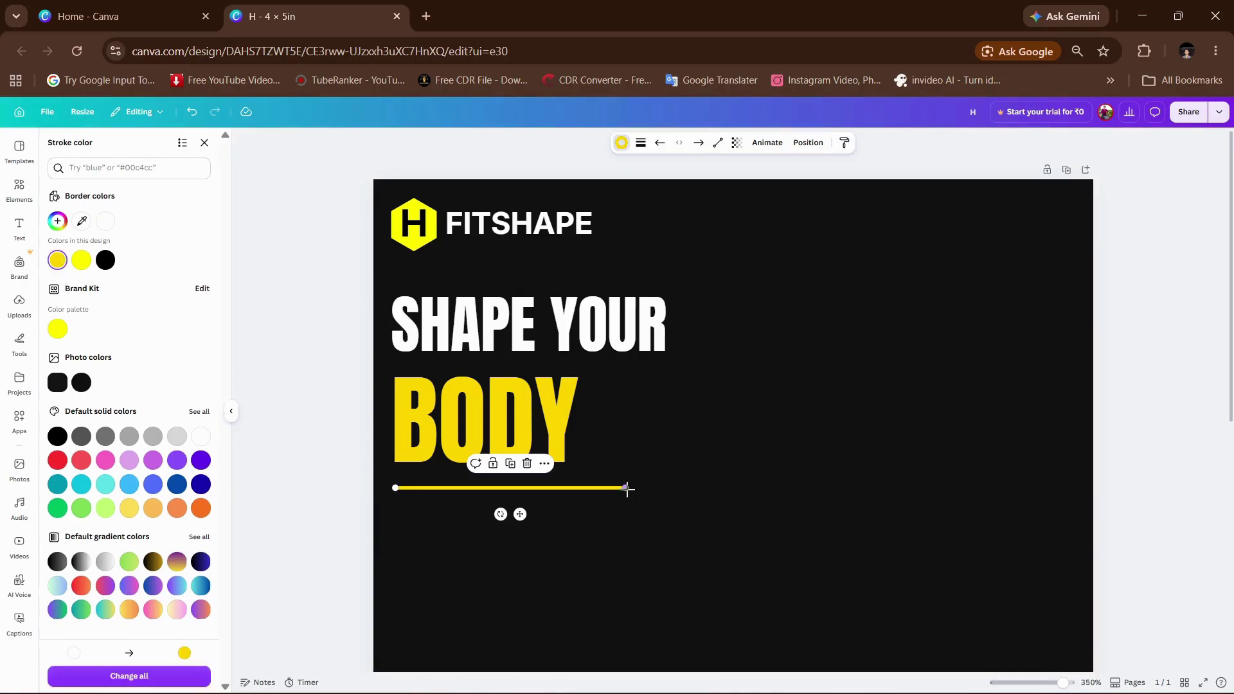
drag(625, 488, 568, 488)
scroll(543, 502, down, 3)
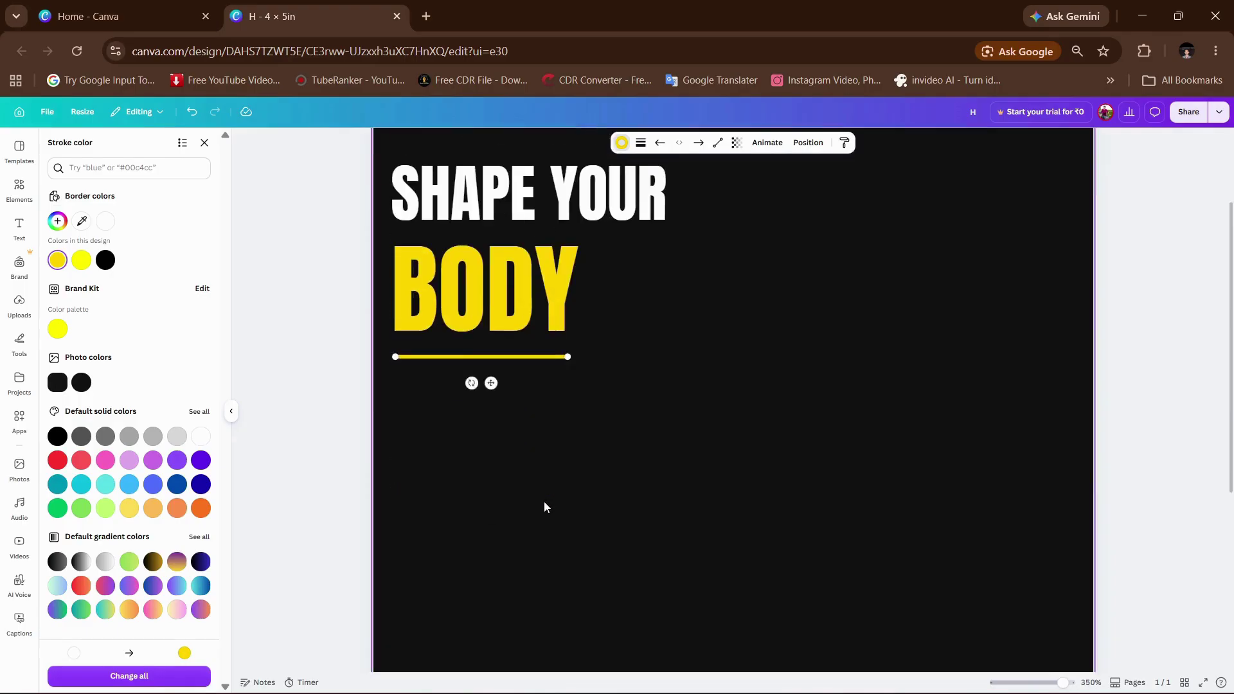
key(Escape)
key(Escape)
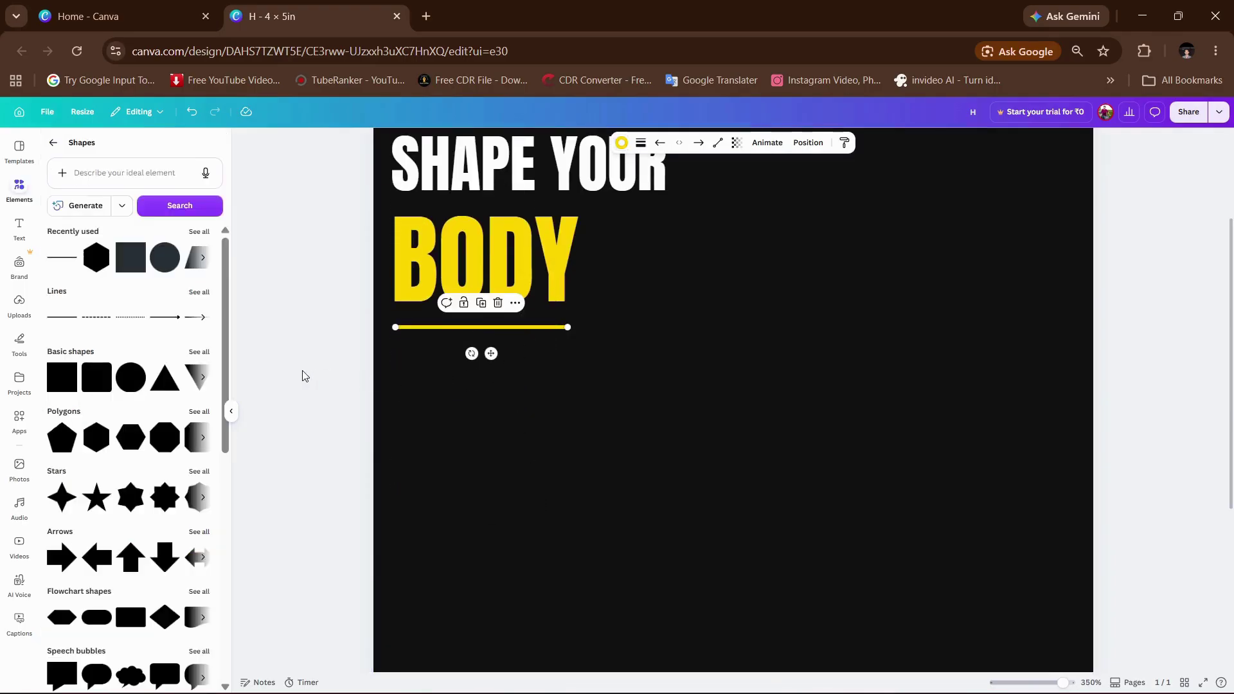
Step: Add a basic square shape to the empty area below the BODY headline
scroll(473, 362, down, 2)
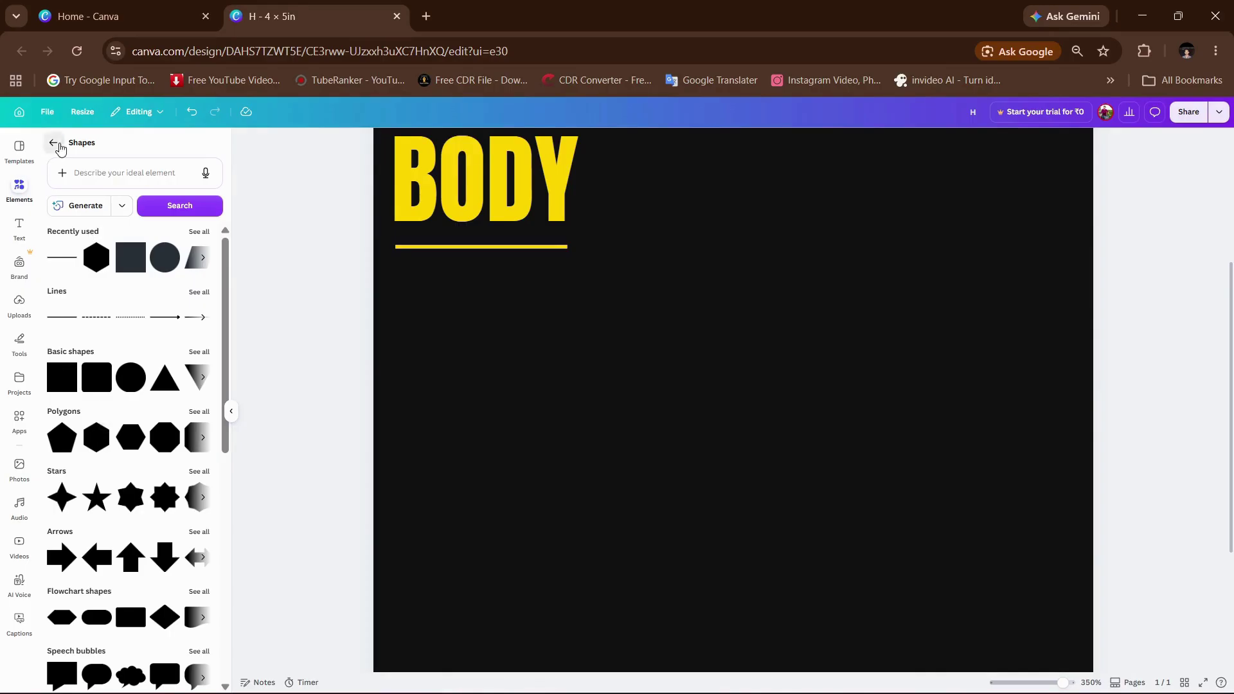
click(53, 142)
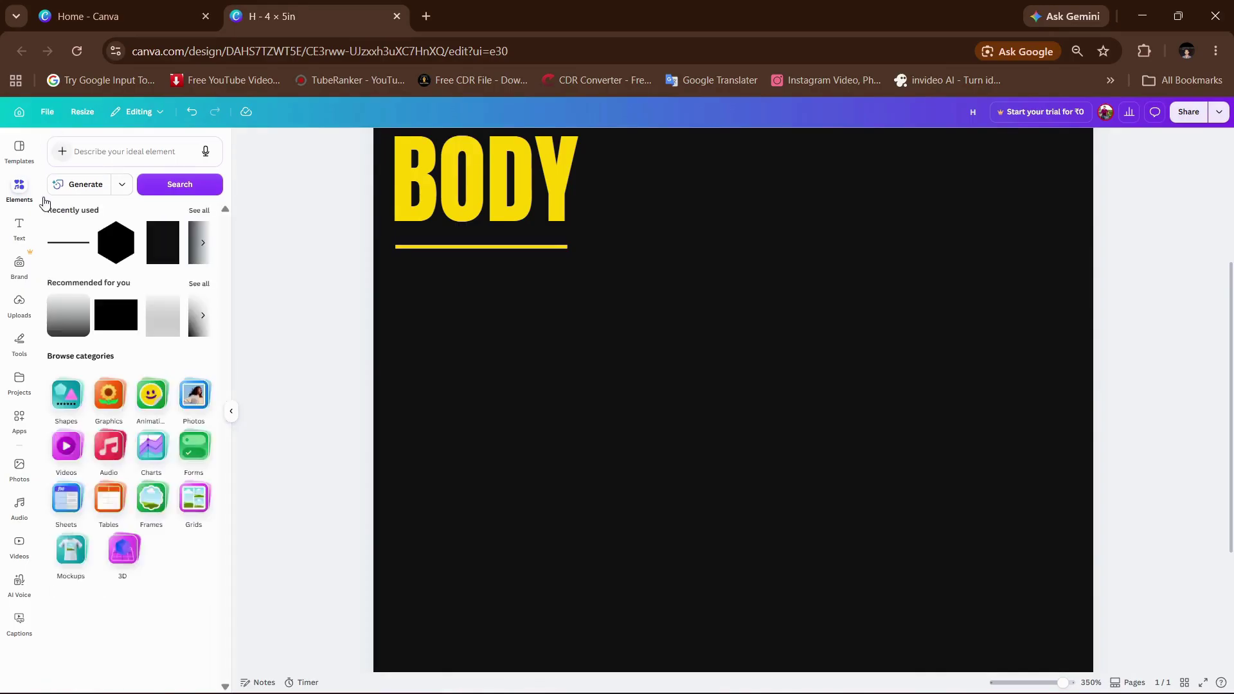
click(74, 405)
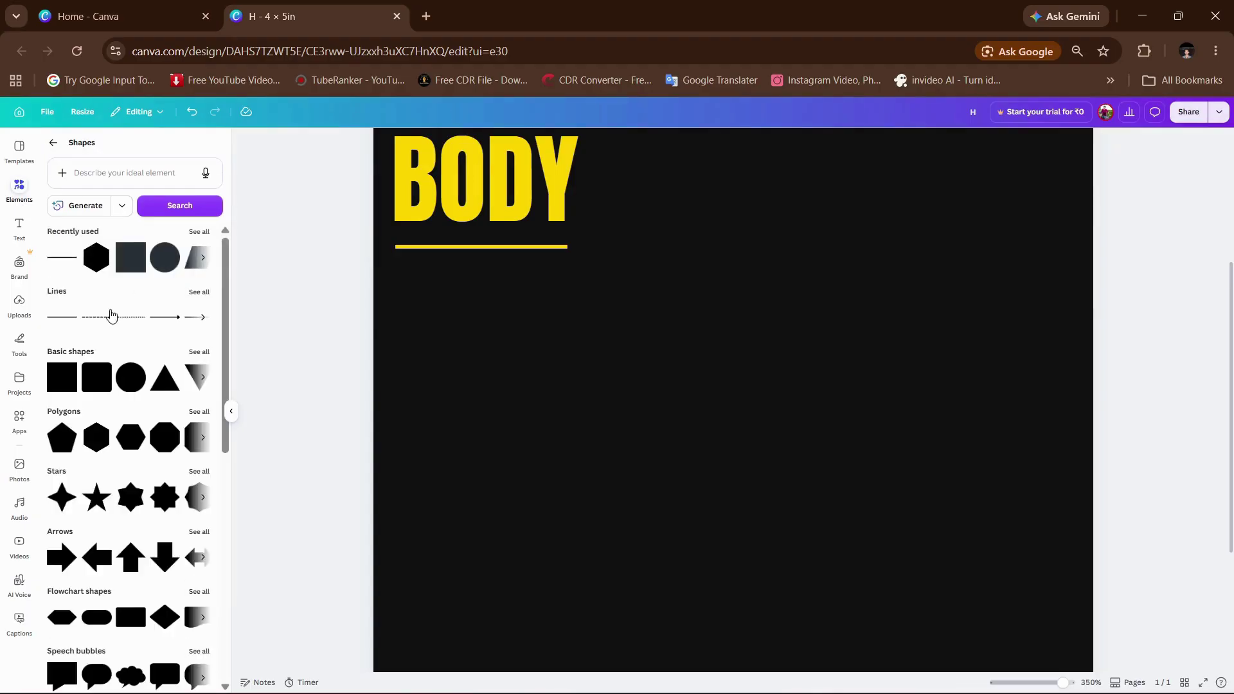
click(65, 381)
scroll(678, 409, down, 2)
scroll(677, 409, up, 2)
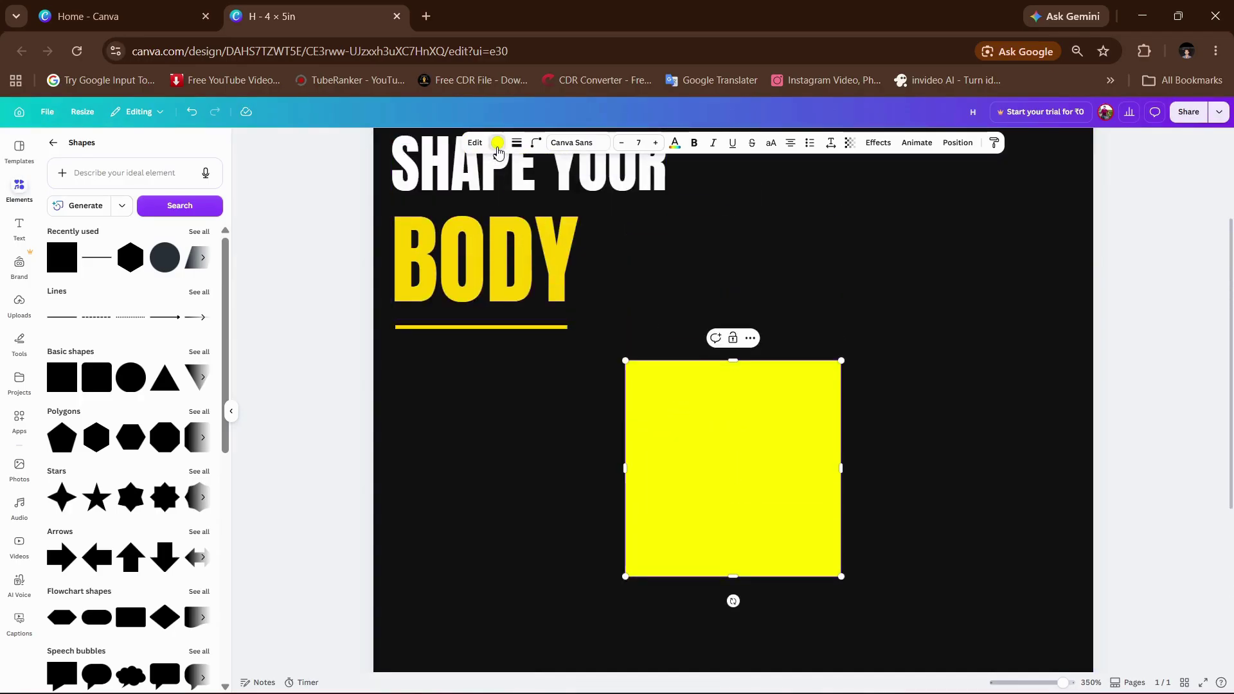
click(498, 143)
click(51, 264)
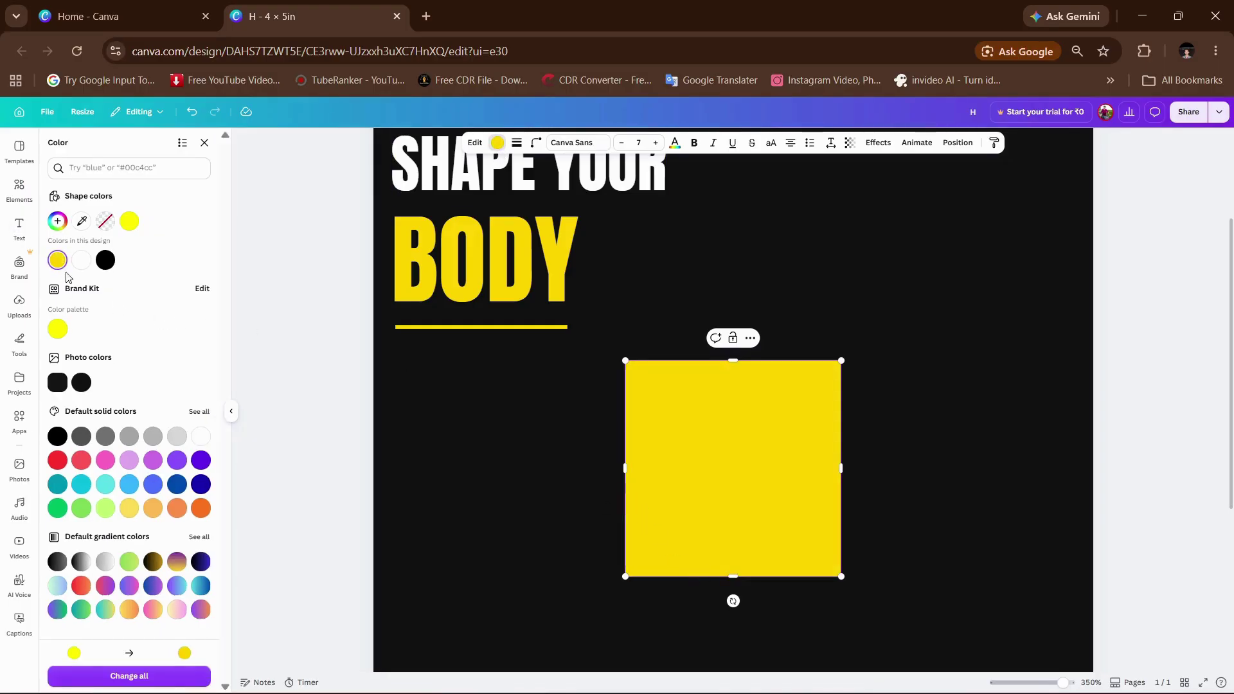
click(129, 227)
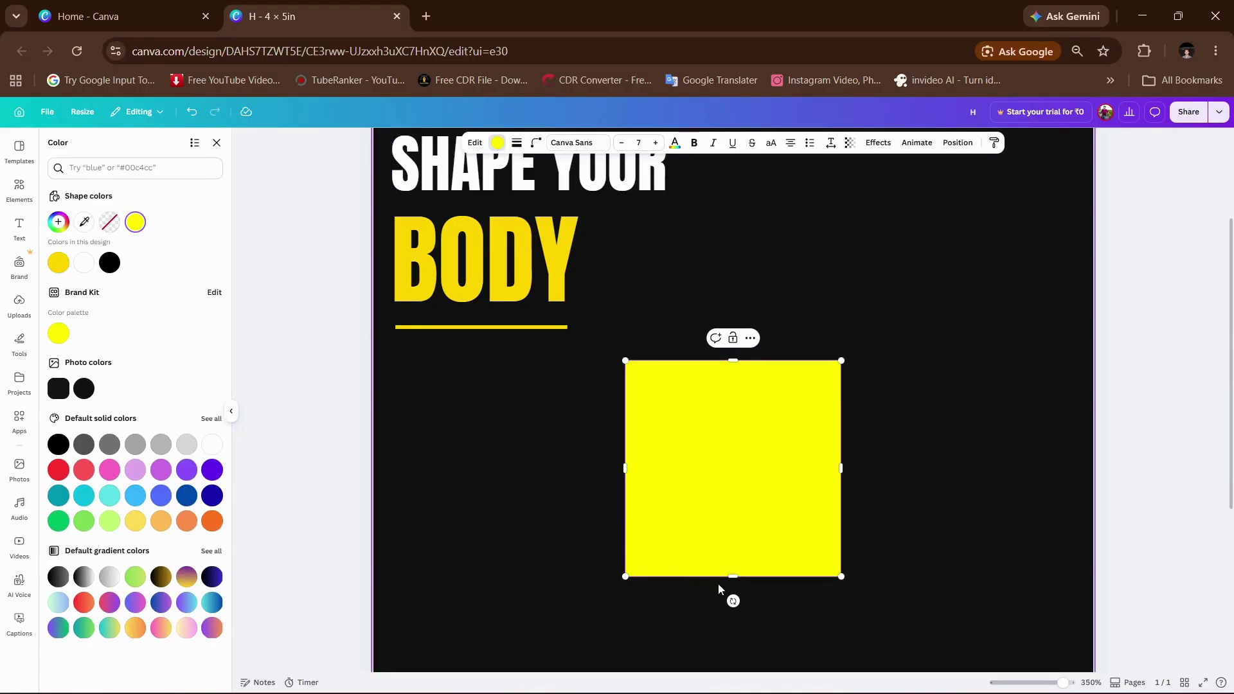
Step: Flatten and narrow the yellow square into a small bar with slightly rounded corners, and place it beneath the line under BODY
drag(728, 566, 725, 391)
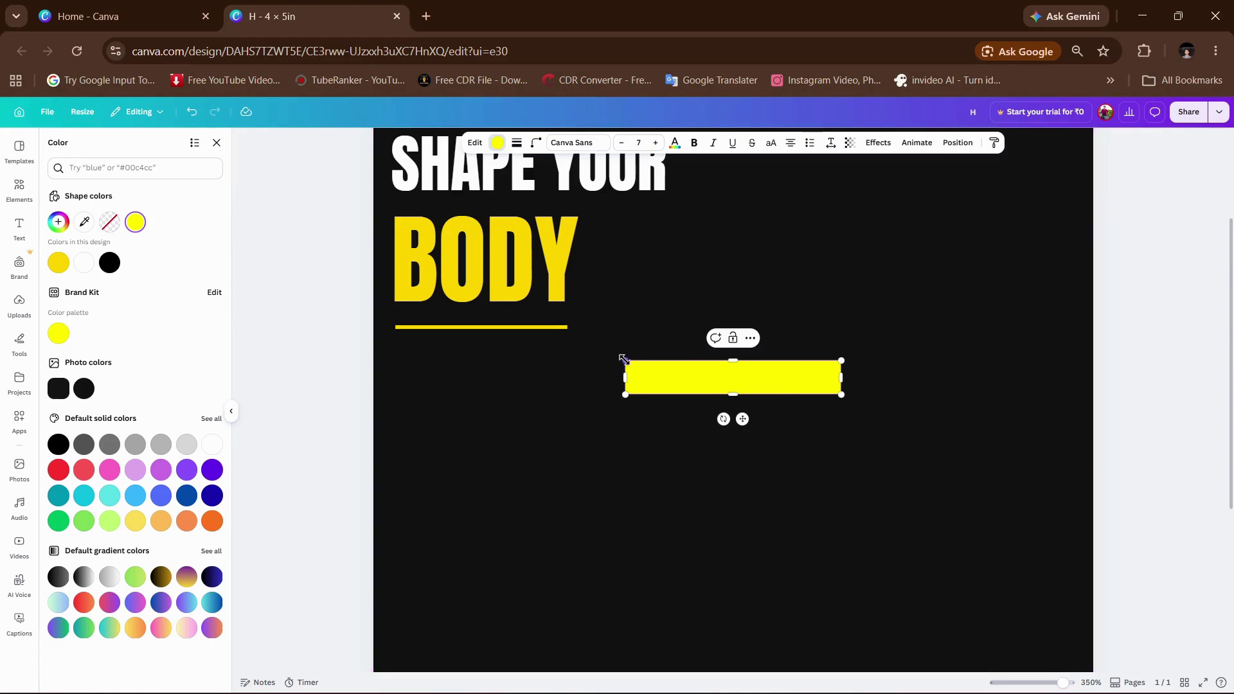
click(535, 144)
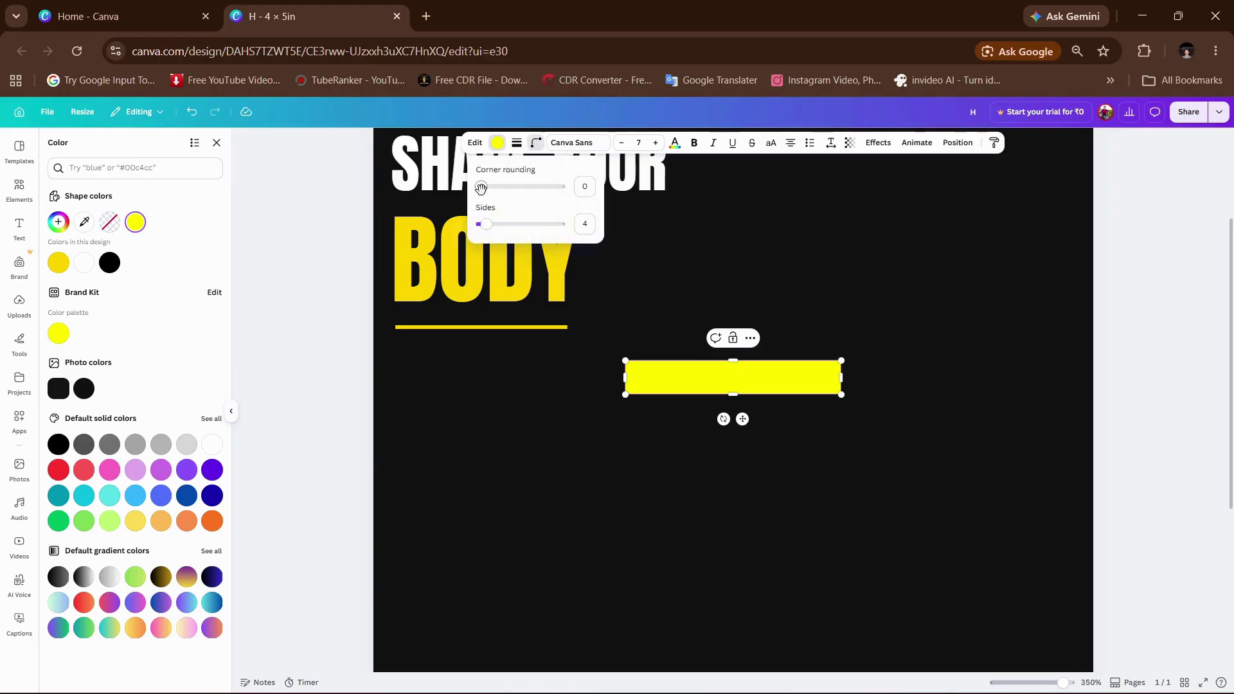
drag(485, 187, 487, 187)
drag(842, 377, 741, 380)
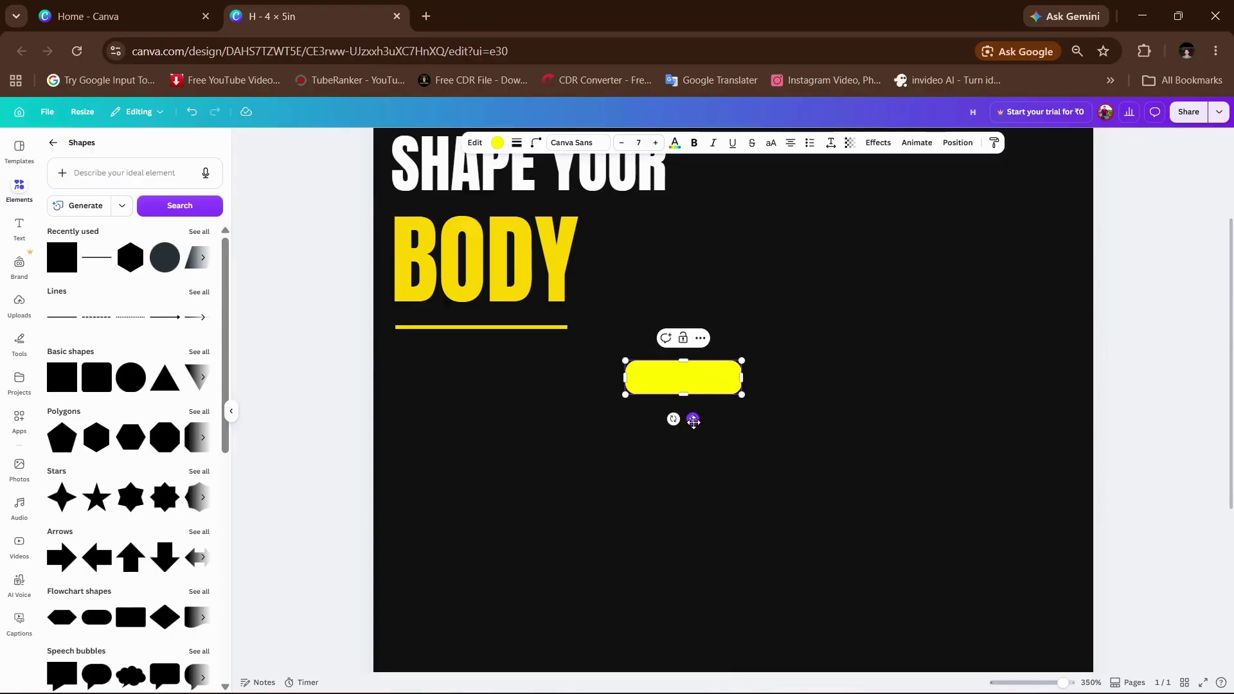
drag(693, 421, 470, 418)
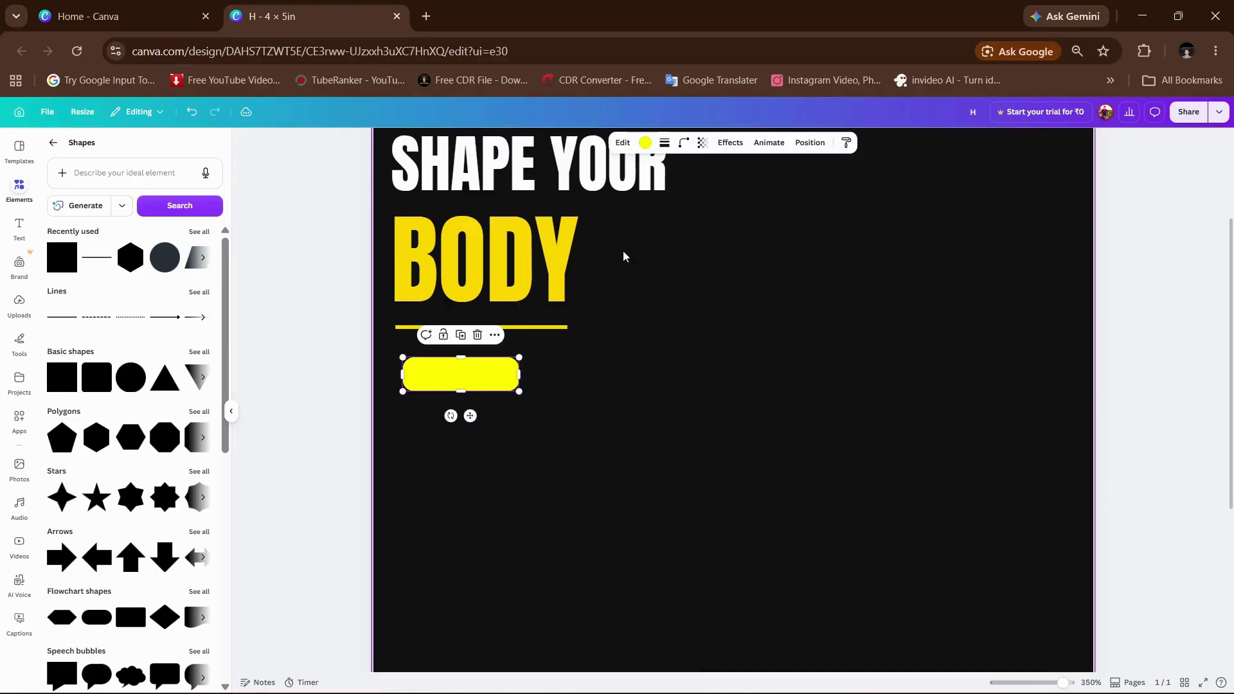
Step: Set the yellow bar's corner rounding to 0, align its left edge with the line above, and deselect it
click(683, 142)
drag(655, 187, 578, 192)
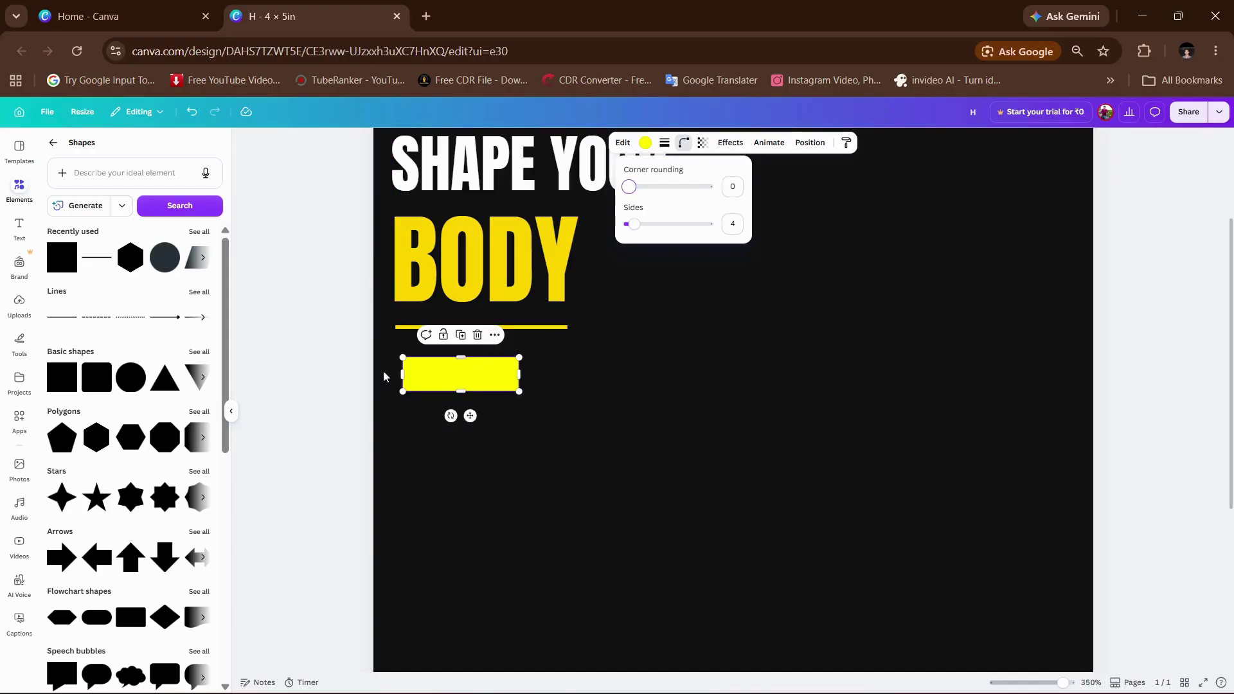
click(353, 357)
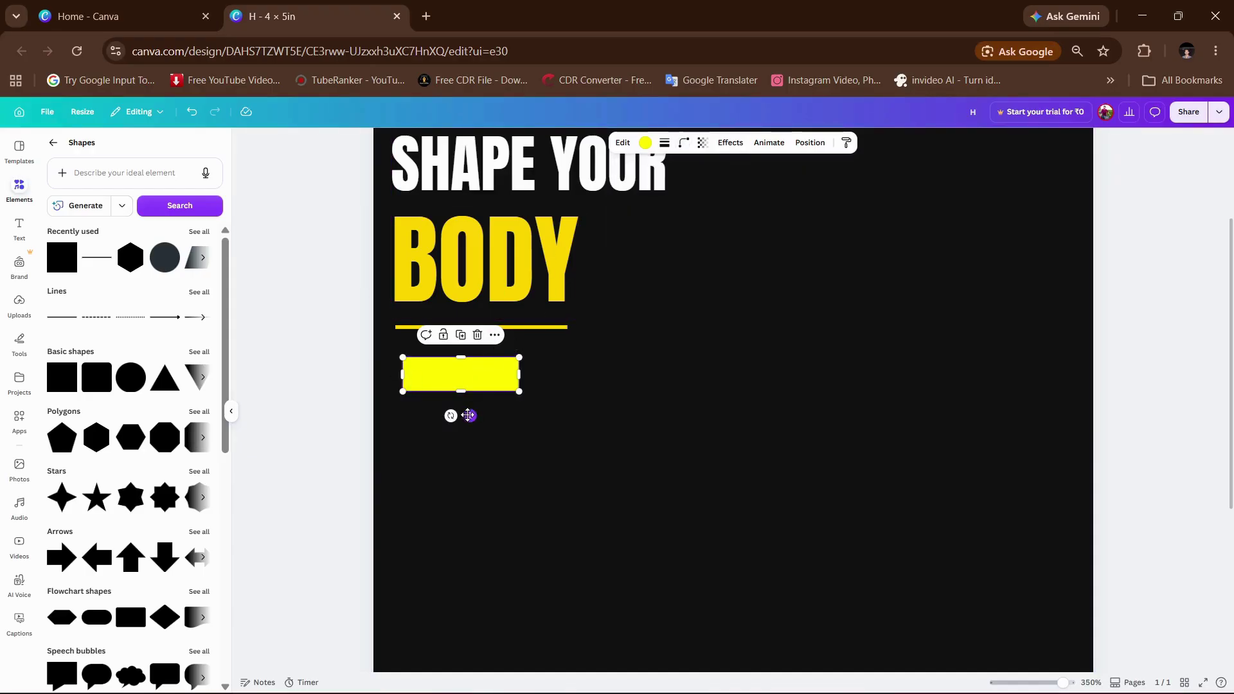
drag(468, 415, 462, 414)
click(288, 349)
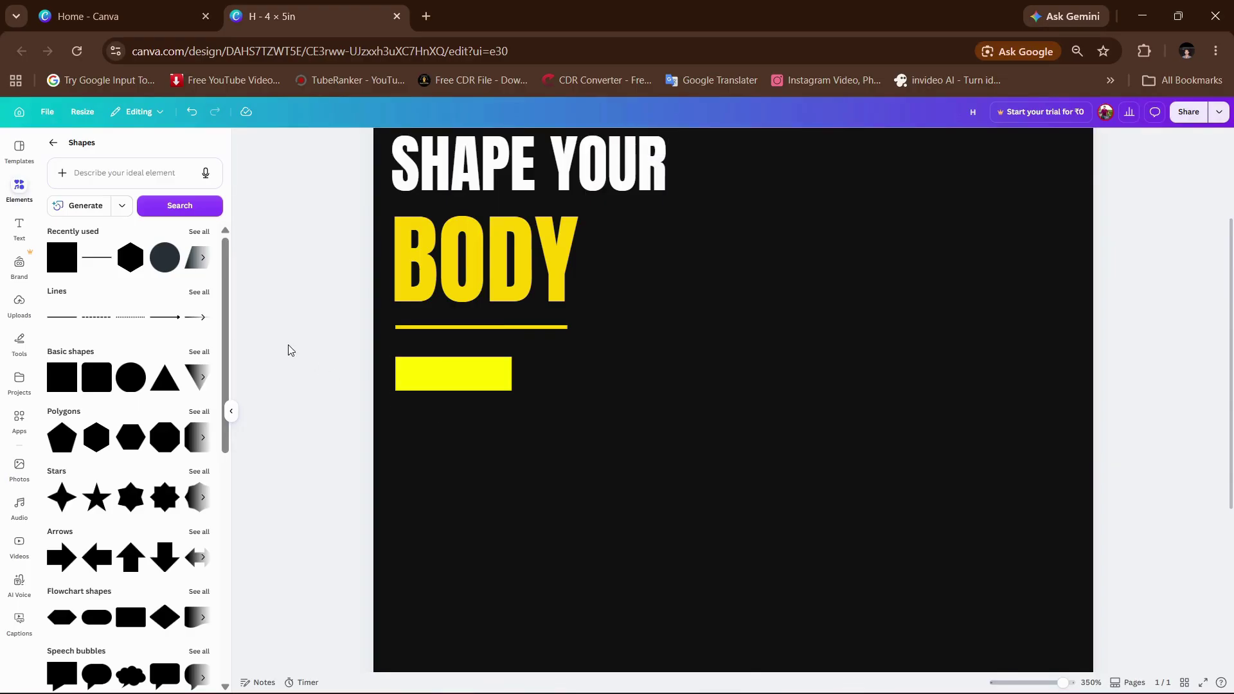
Step: Add a subheading reading JOIN NOW in the empty dark area and shrink it to font size 7.5
click(20, 229)
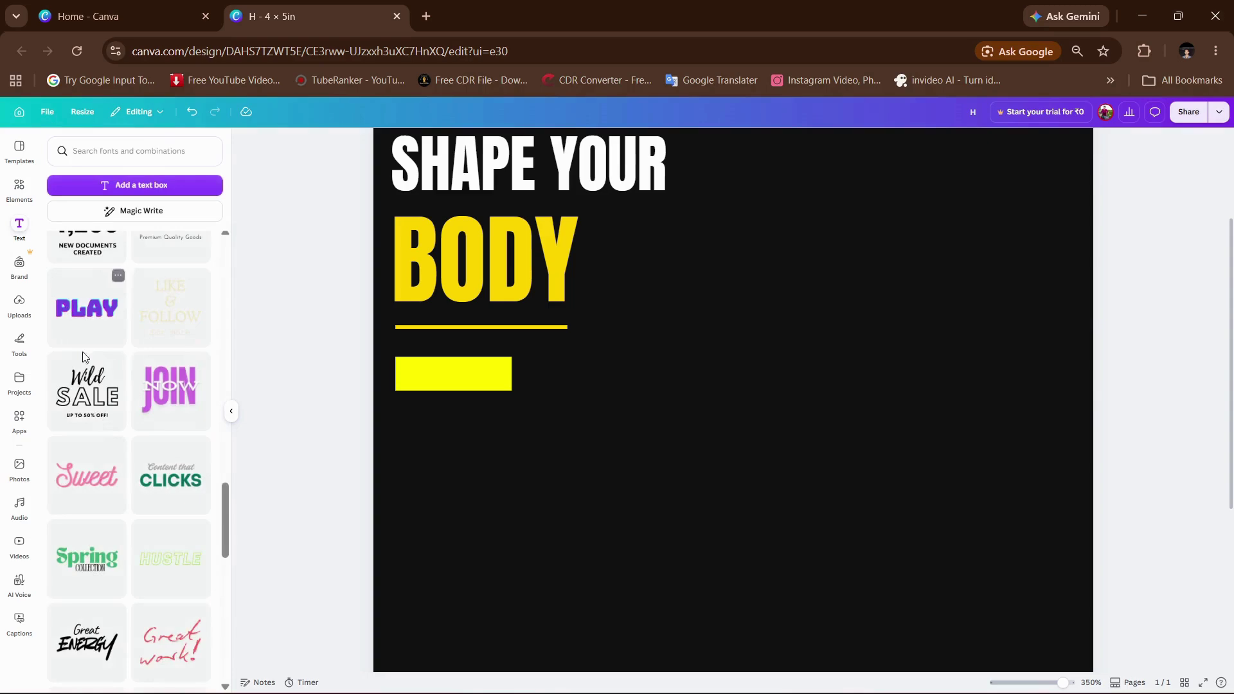
scroll(90, 315, up, 10)
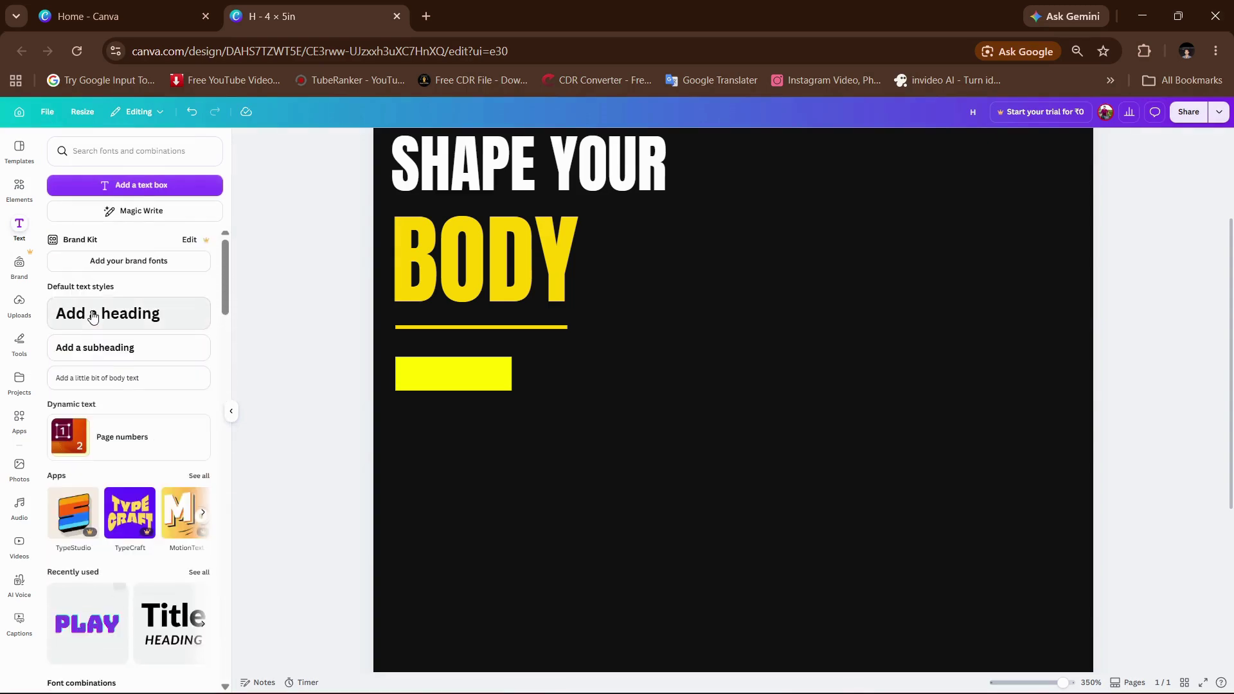
click(90, 348)
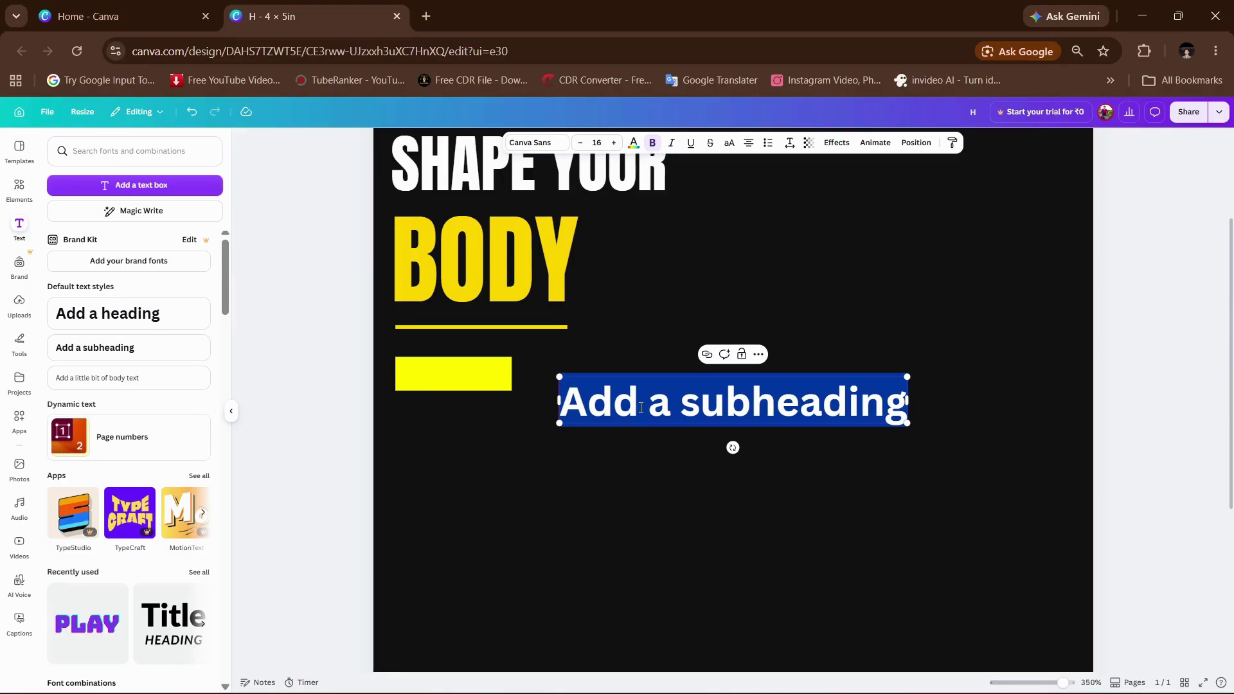
text(JOIN NO)
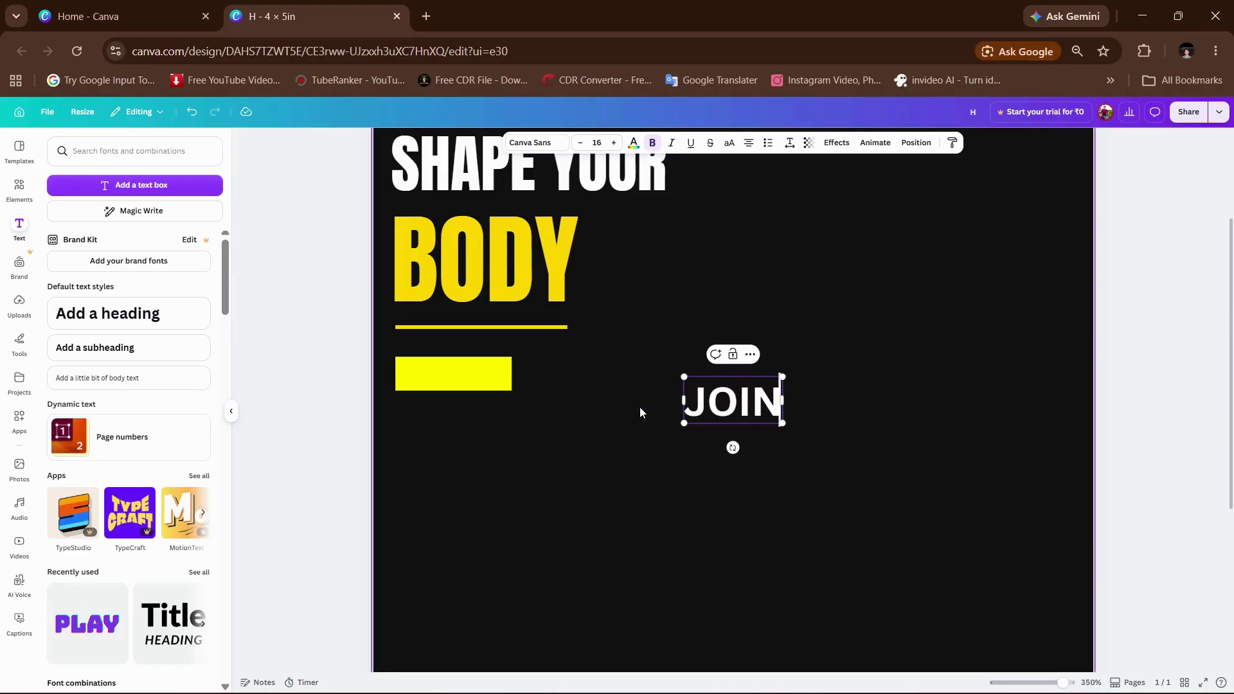
text(W)
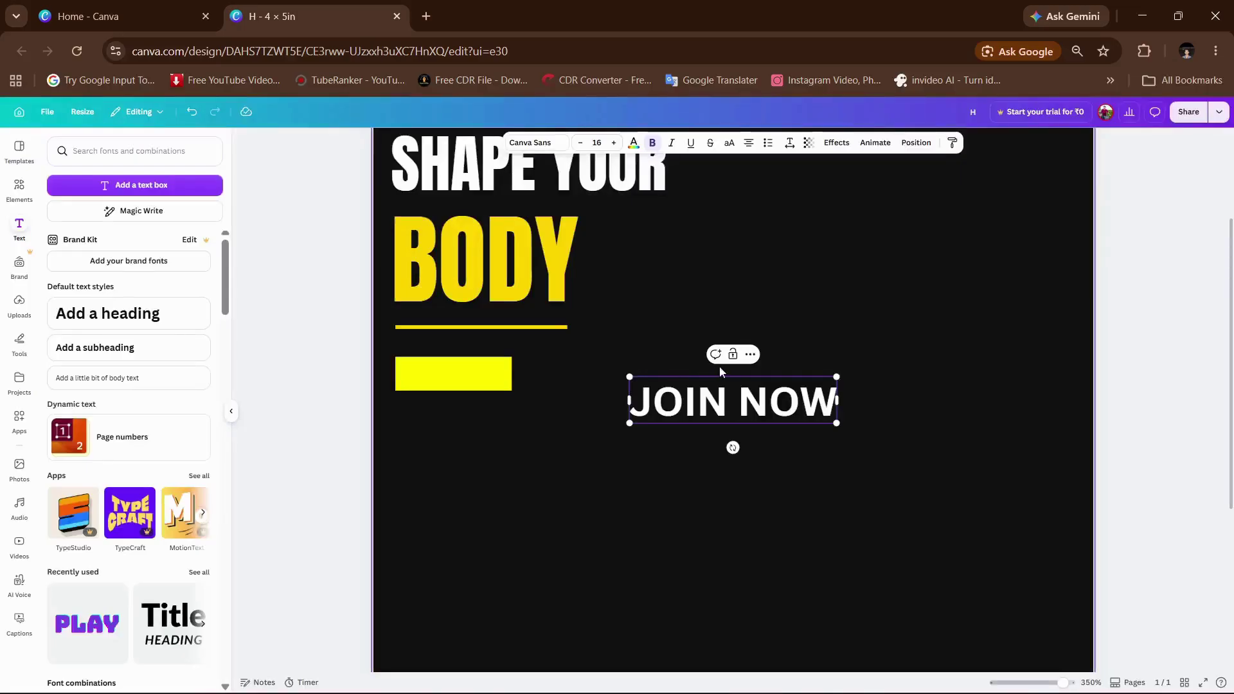
drag(630, 377, 740, 402)
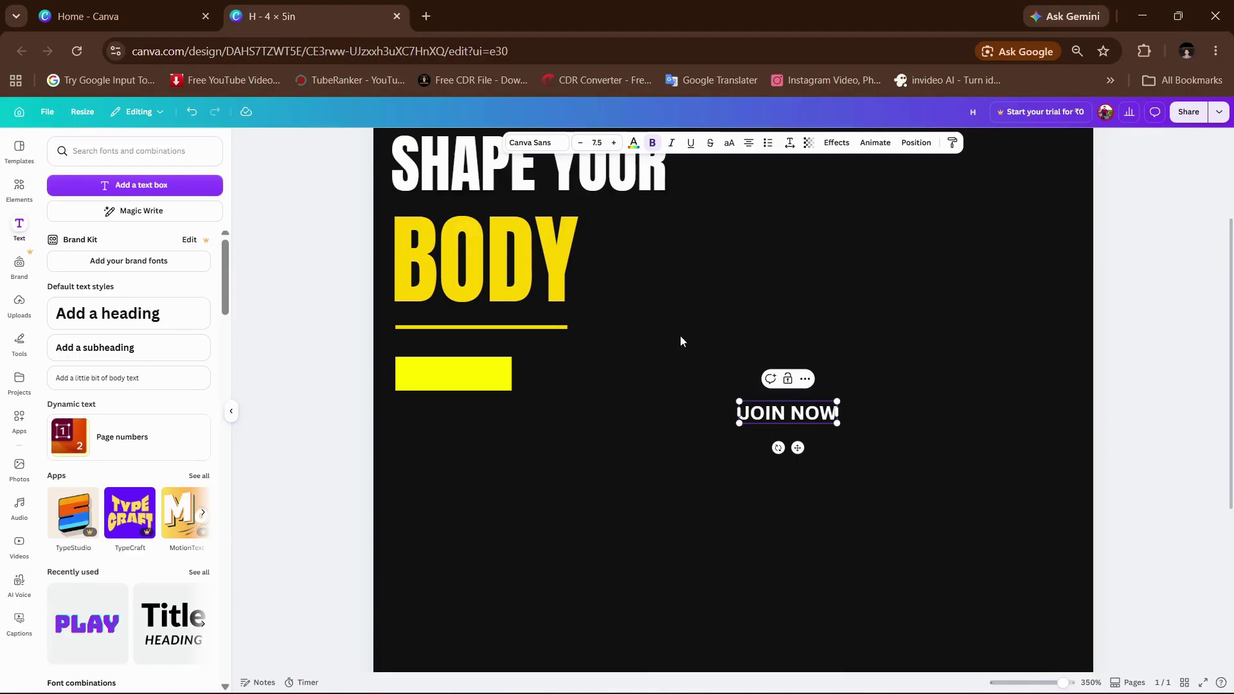
Step: Color the JOIN NOW text black and center it on the yellow bar below the line
click(633, 143)
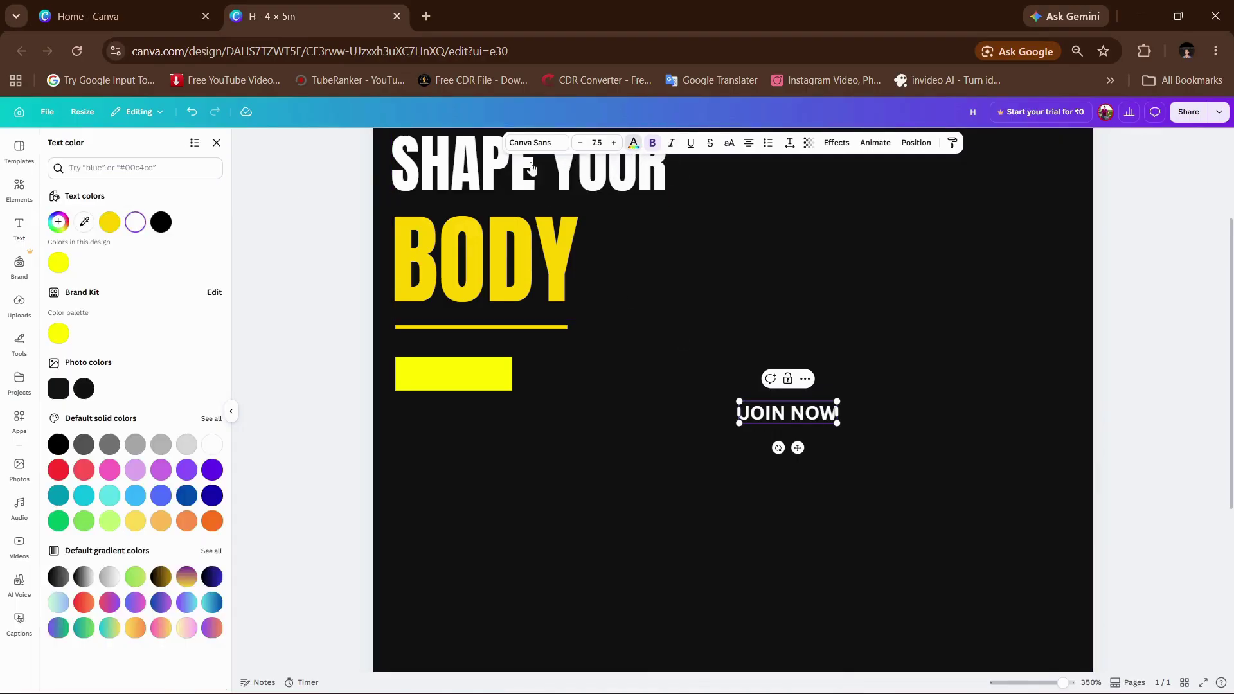
click(160, 221)
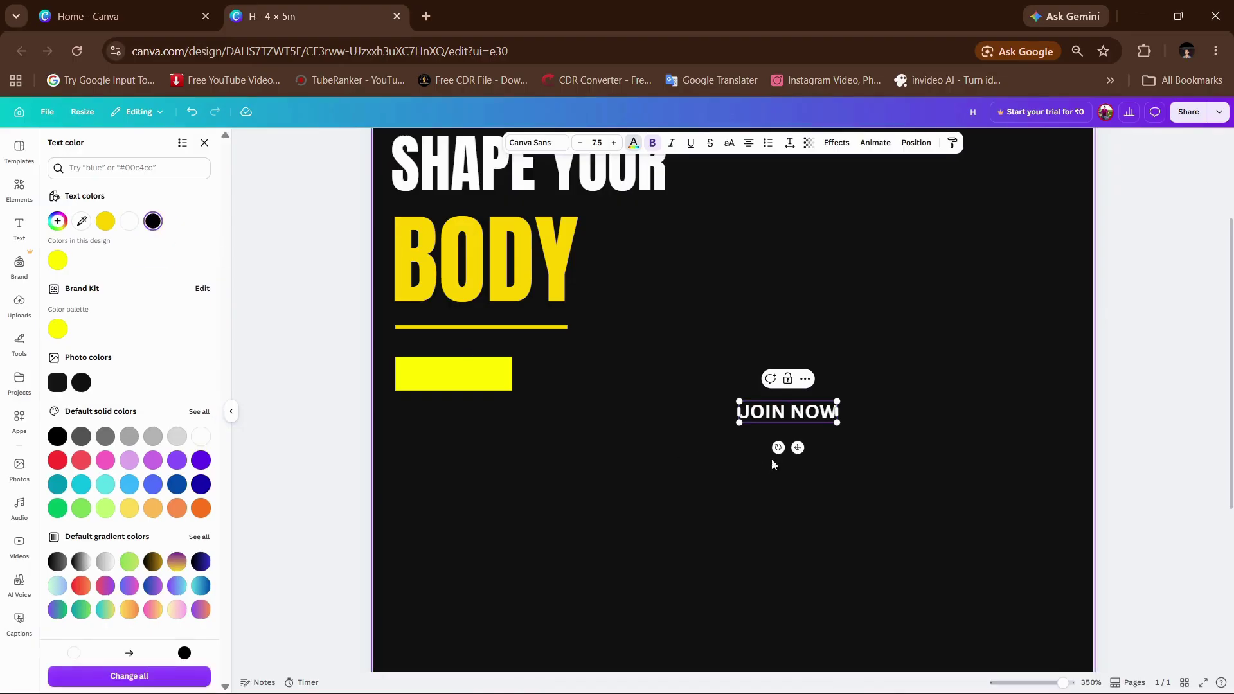
drag(798, 448, 470, 419)
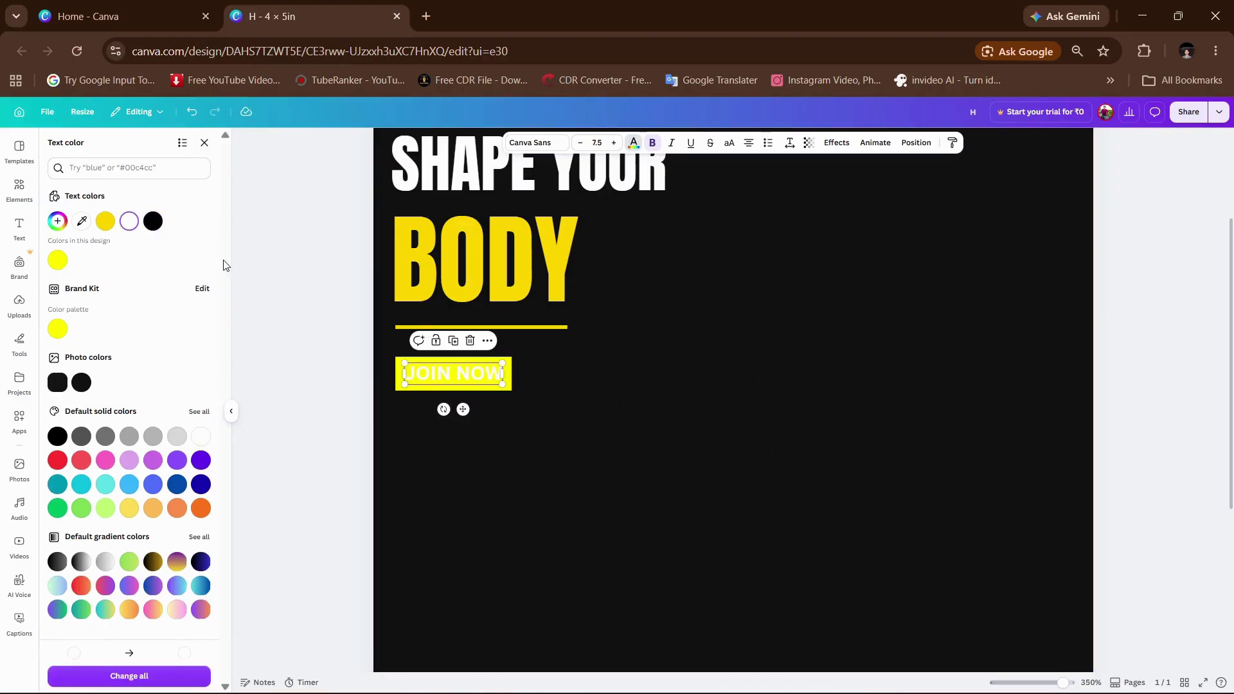
click(153, 222)
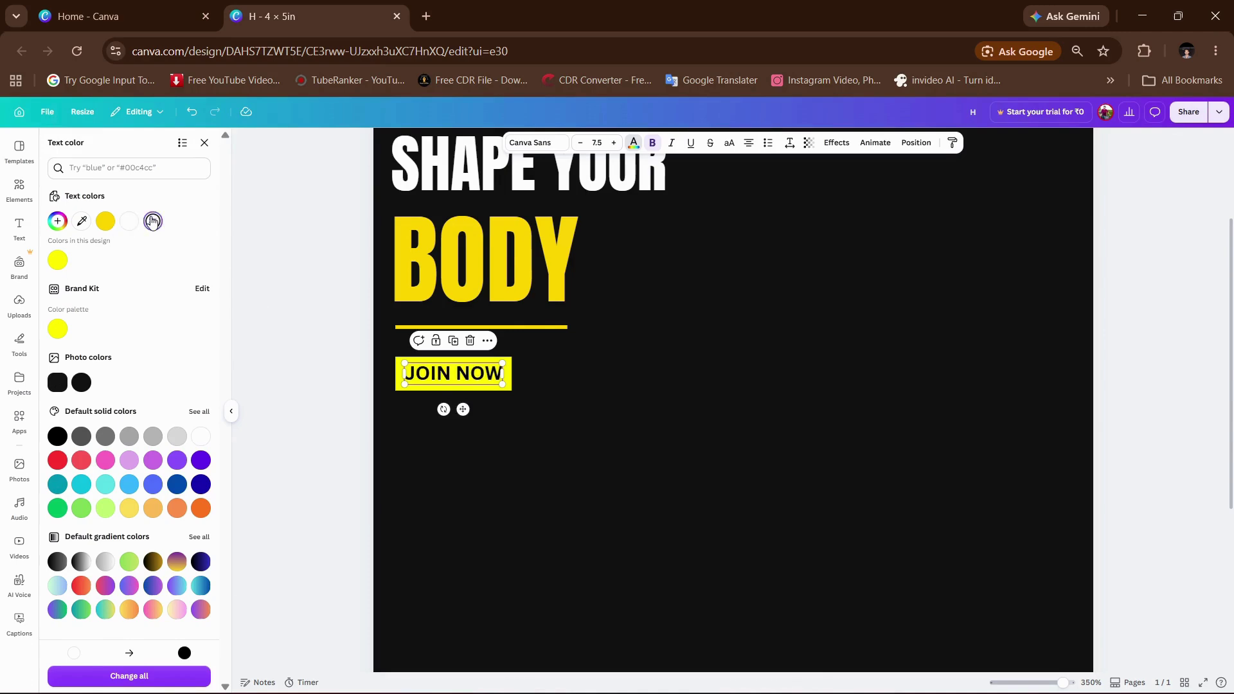
click(276, 252)
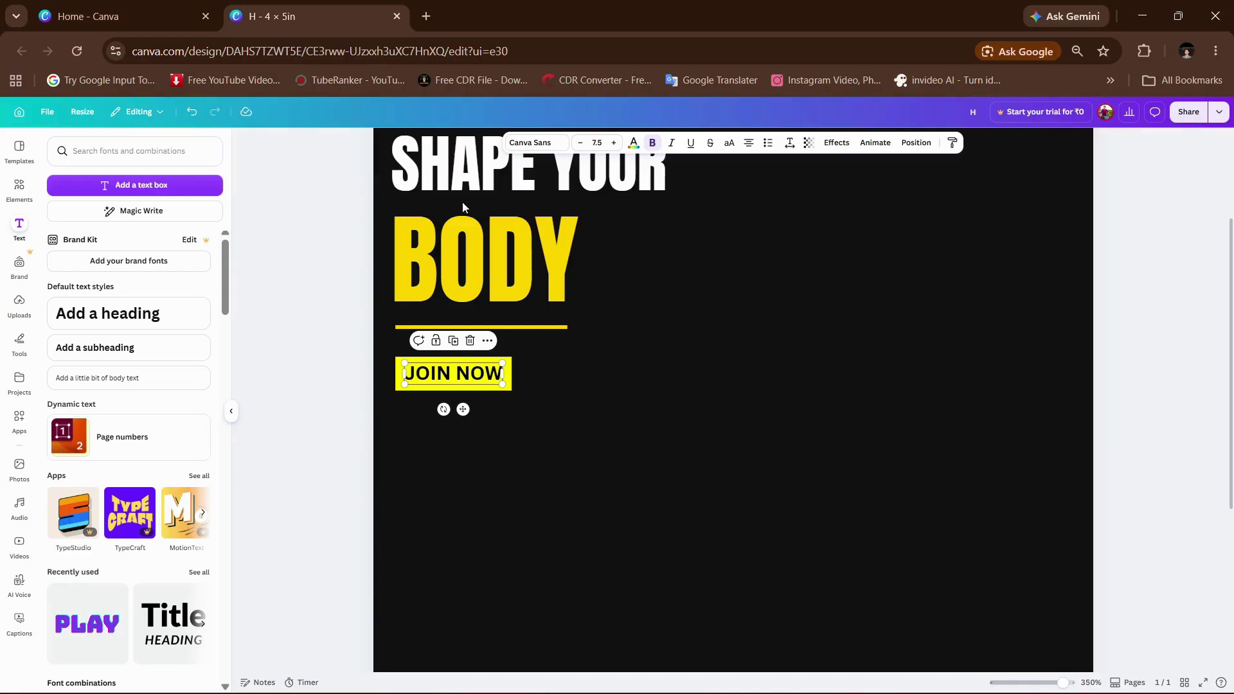
Step: Set the JOIN NOW text in Inter SemiBold and deselect it
click(531, 142)
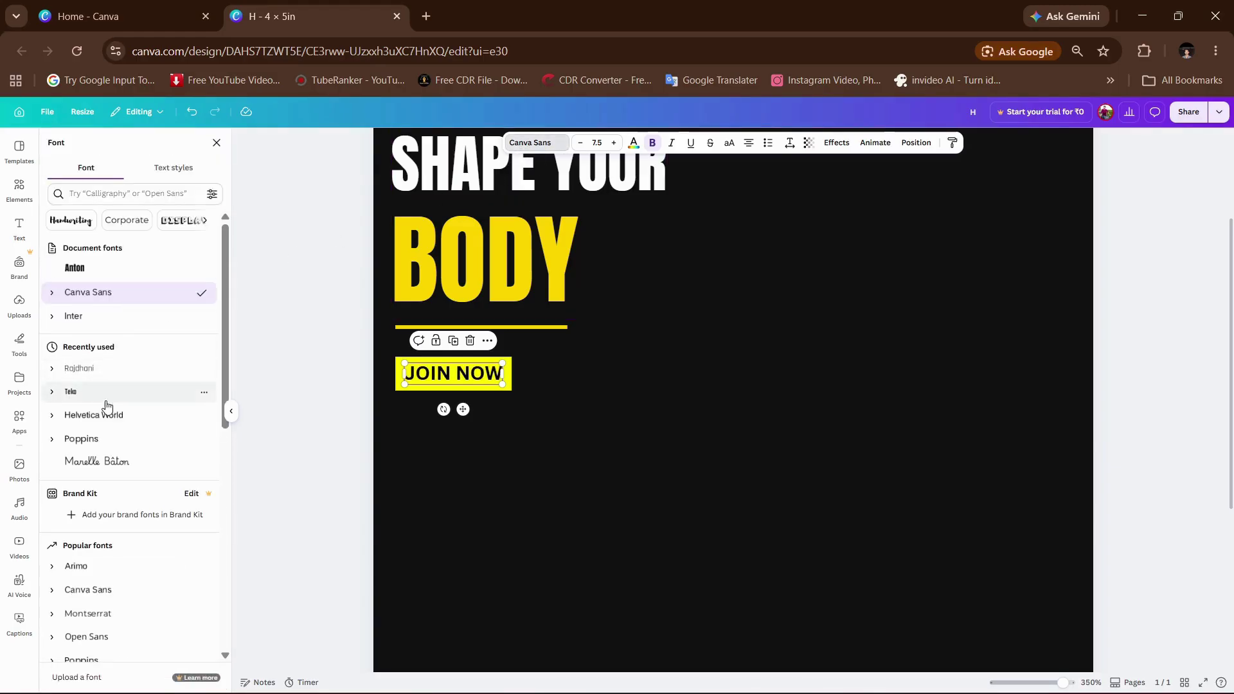
click(82, 320)
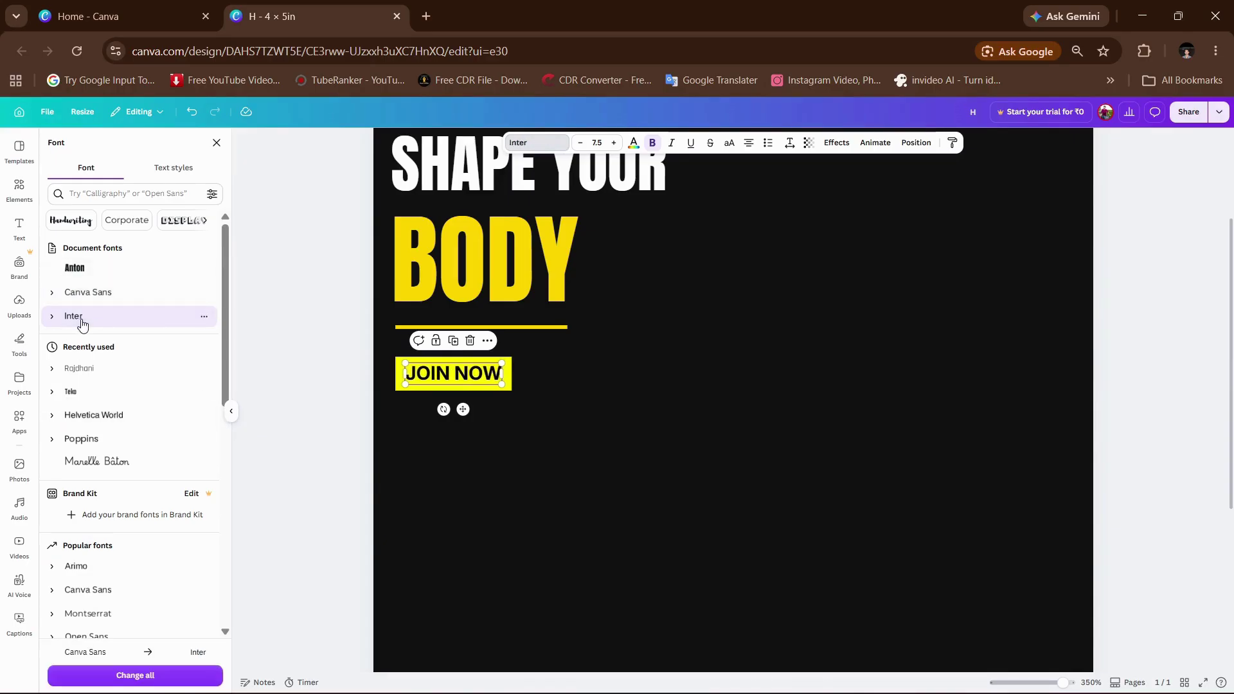
click(53, 320)
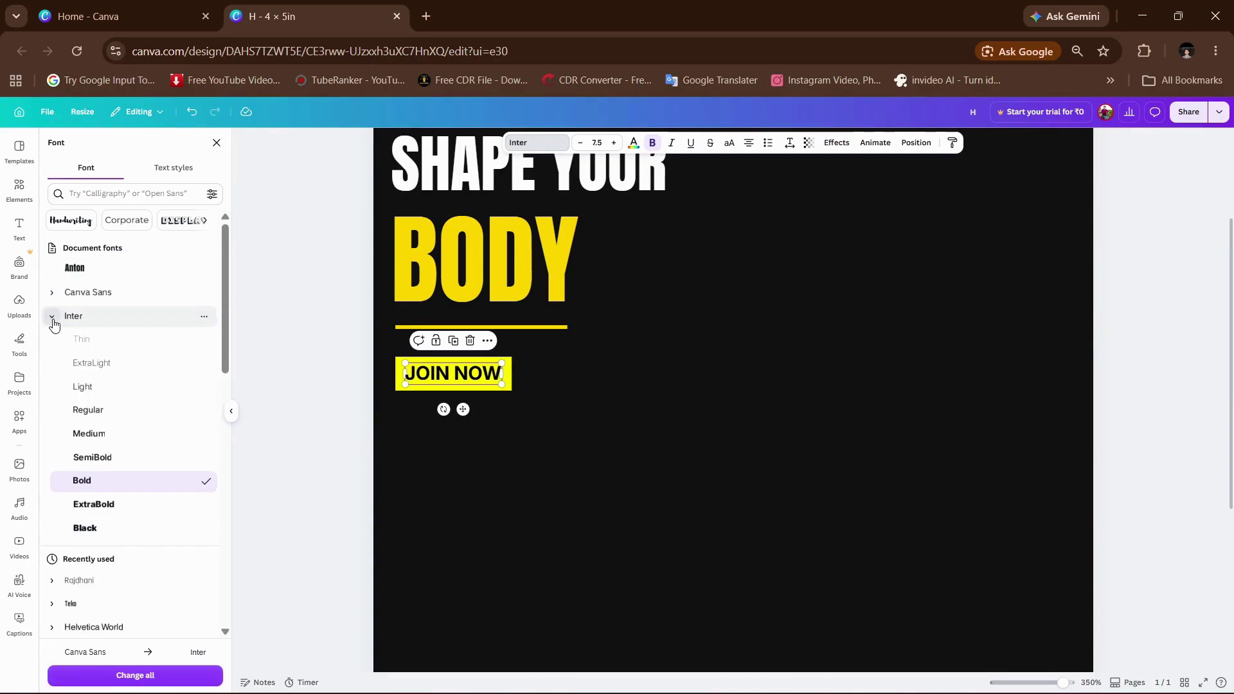
click(53, 319)
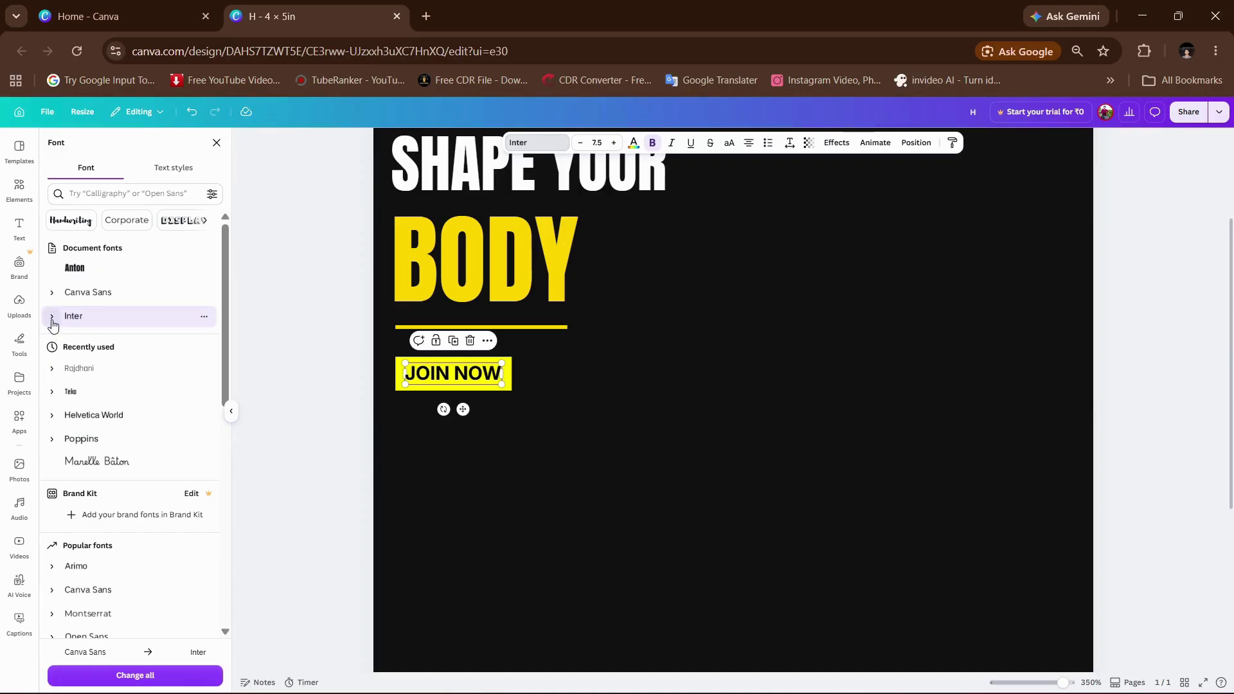
click(52, 320)
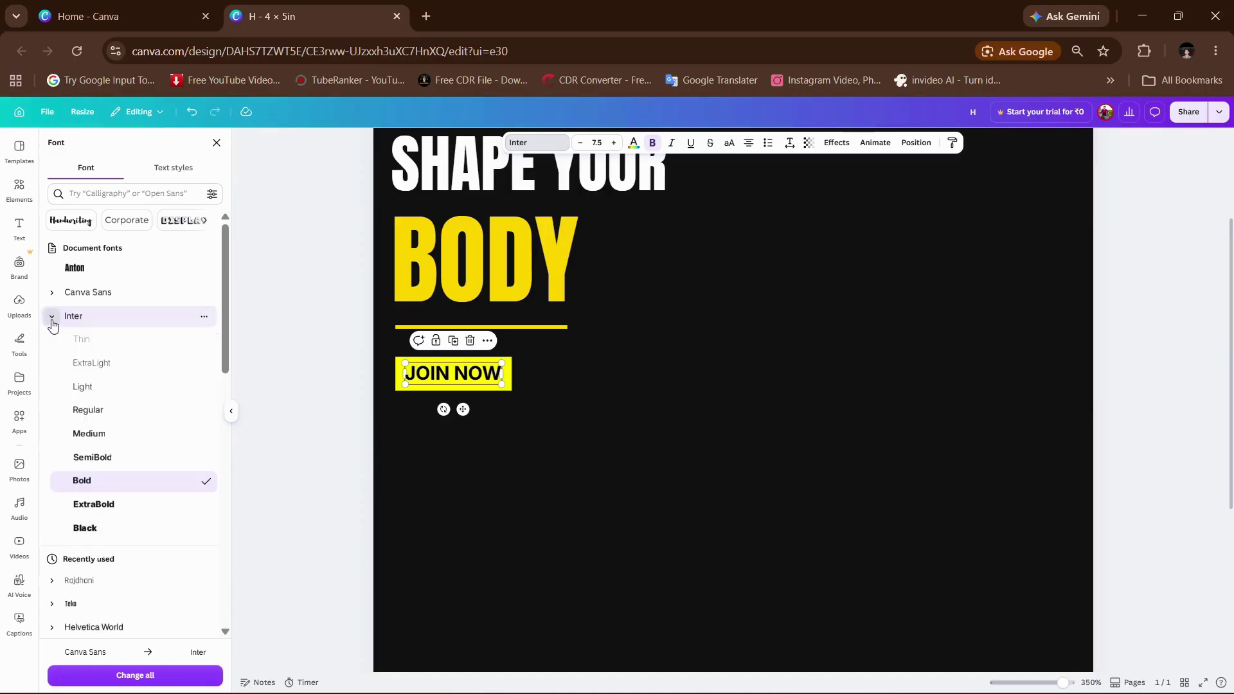
click(87, 460)
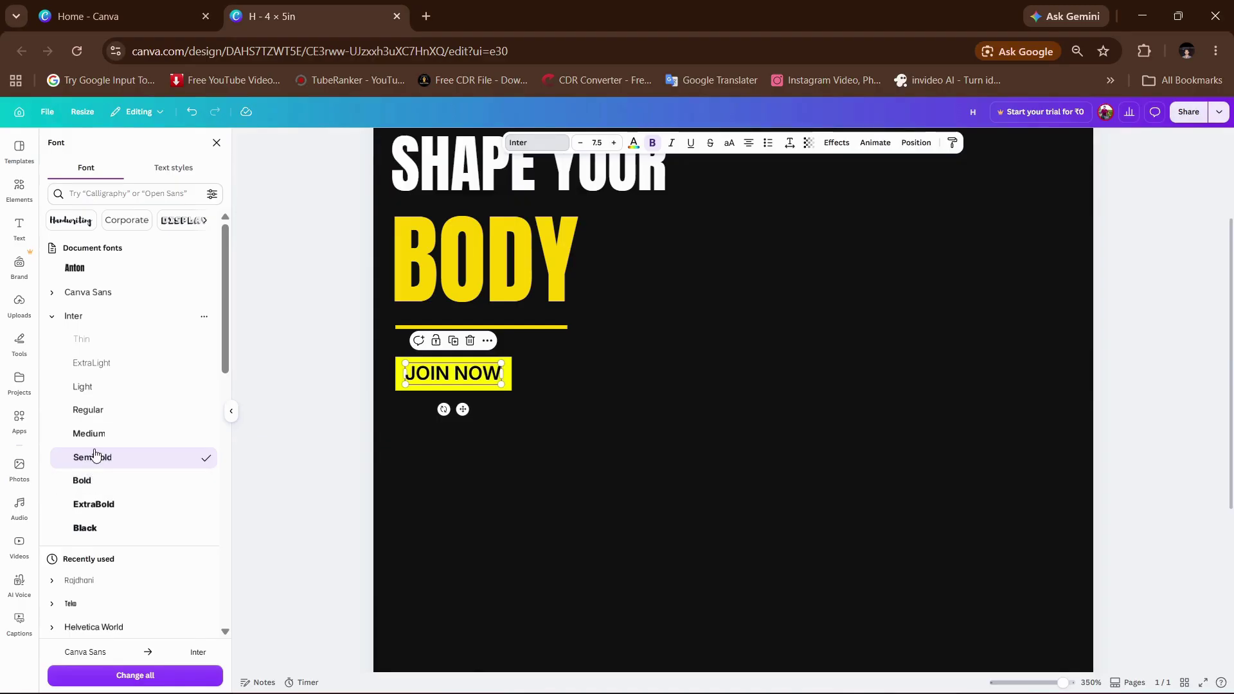
click(315, 360)
click(314, 360)
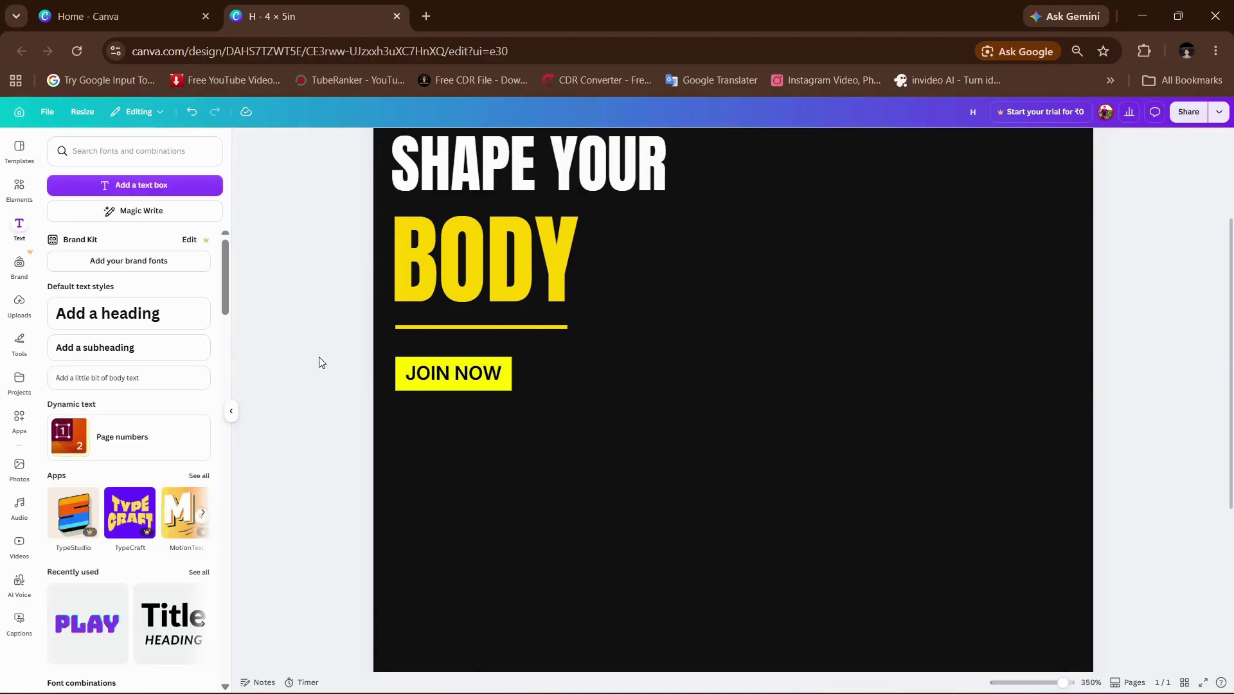
Step: Add a yellow circle, shrink it to a small dot, and place it below the JOIN NOW bar, near the bar's left edge
scroll(322, 363, down, 3)
scroll(322, 364, up, 1)
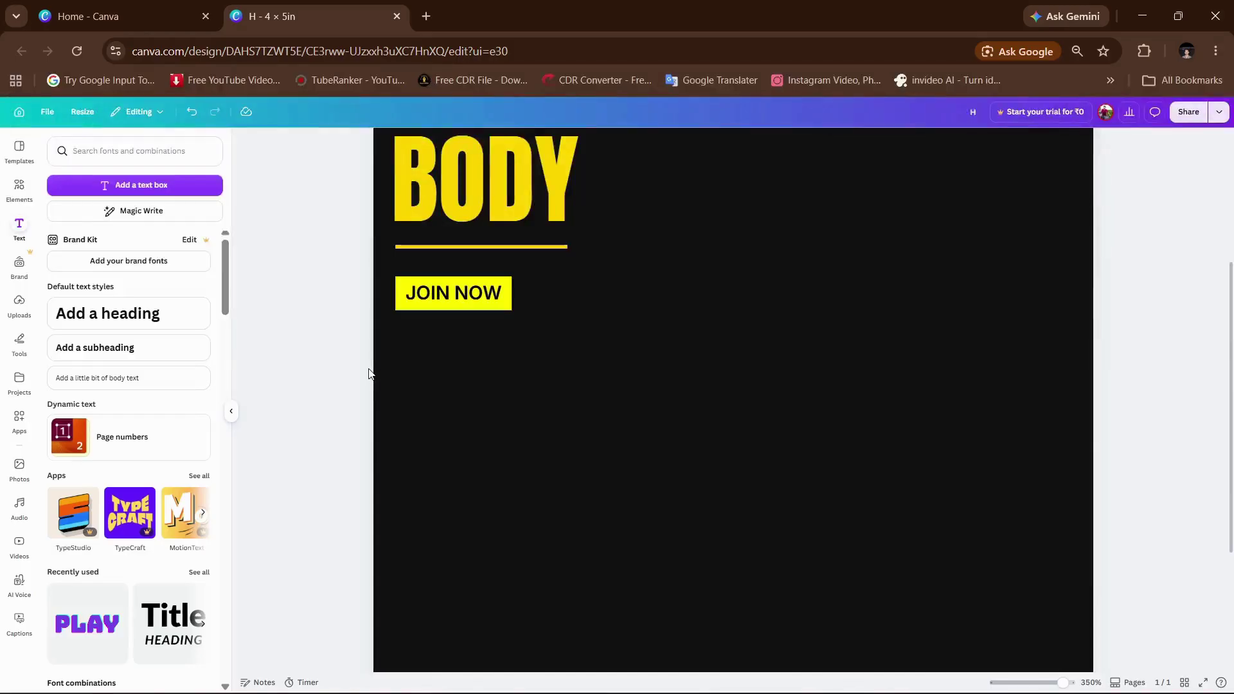
click(12, 183)
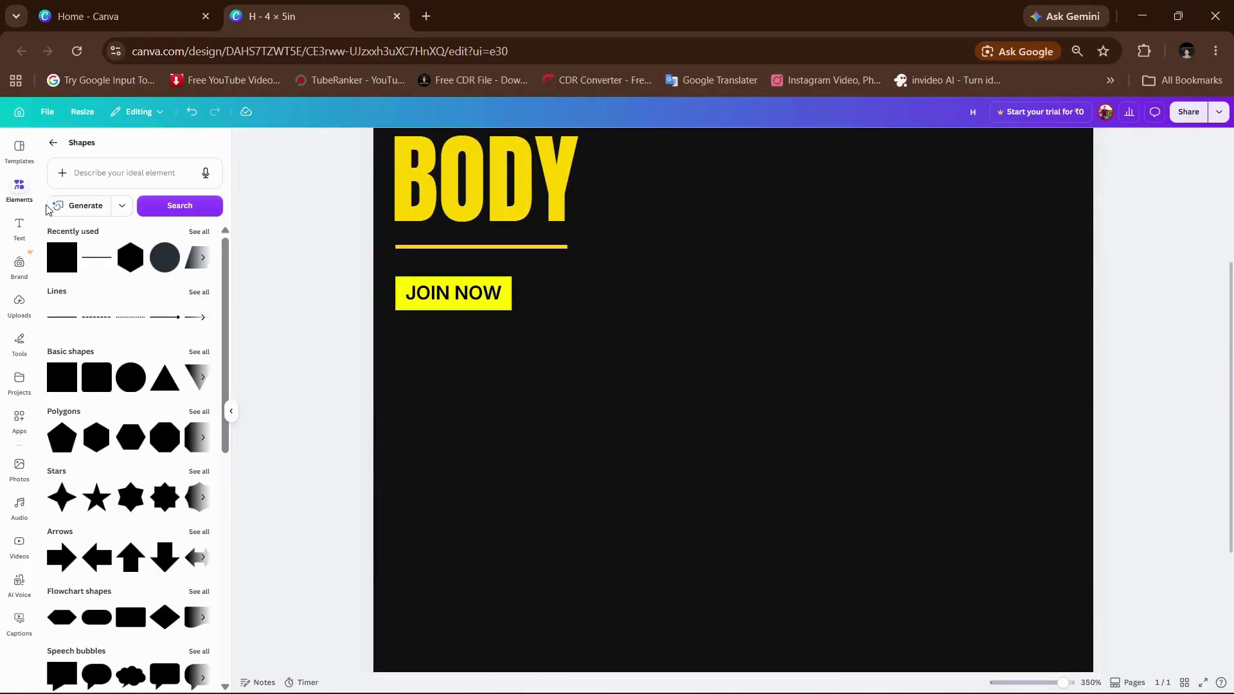
click(54, 143)
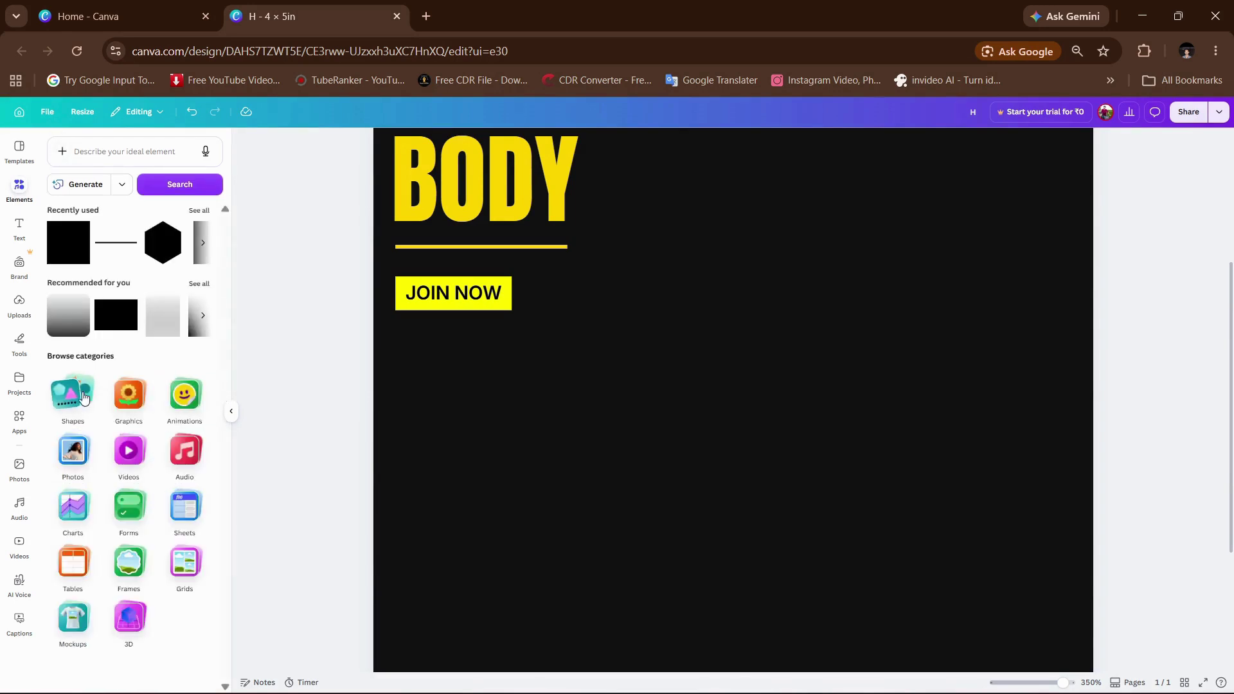
click(74, 393)
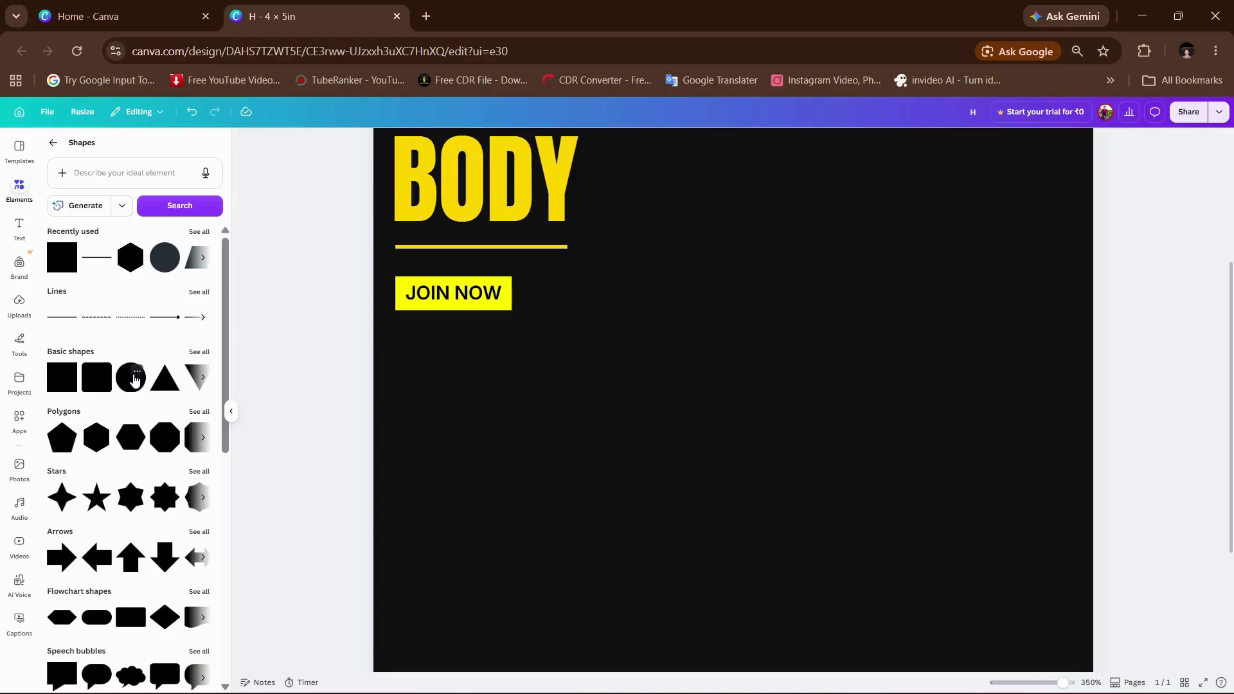
click(131, 383)
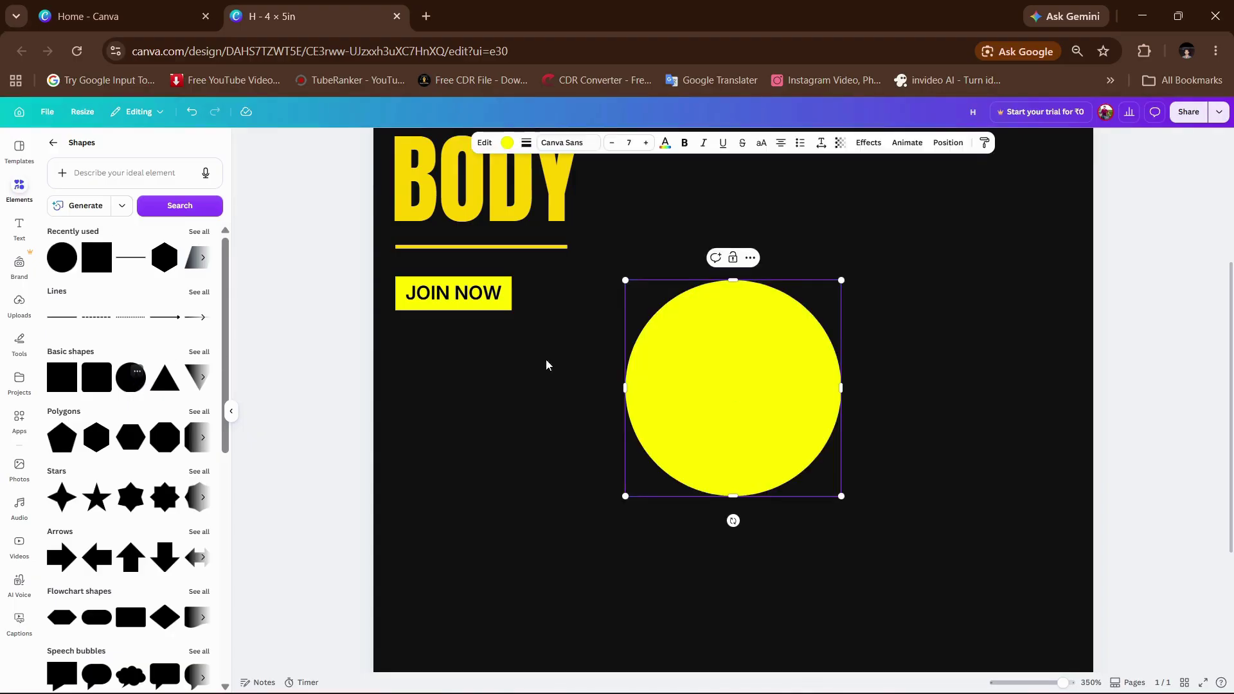
click(506, 144)
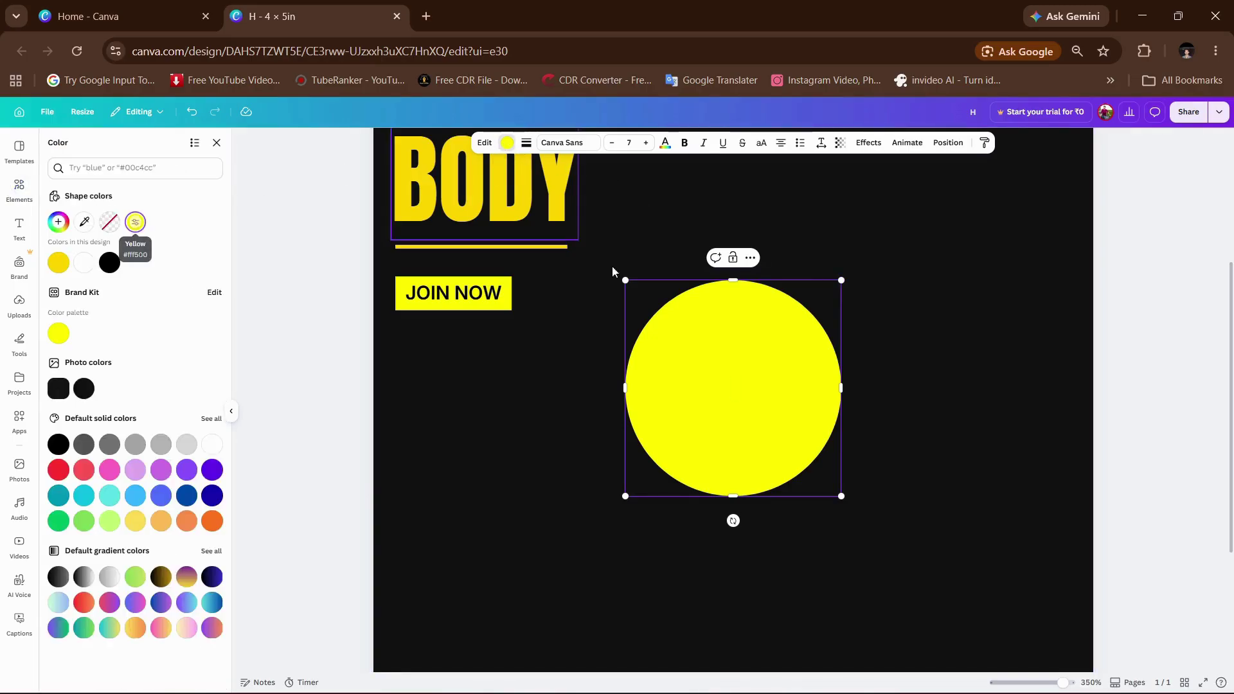
drag(841, 281, 410, 409)
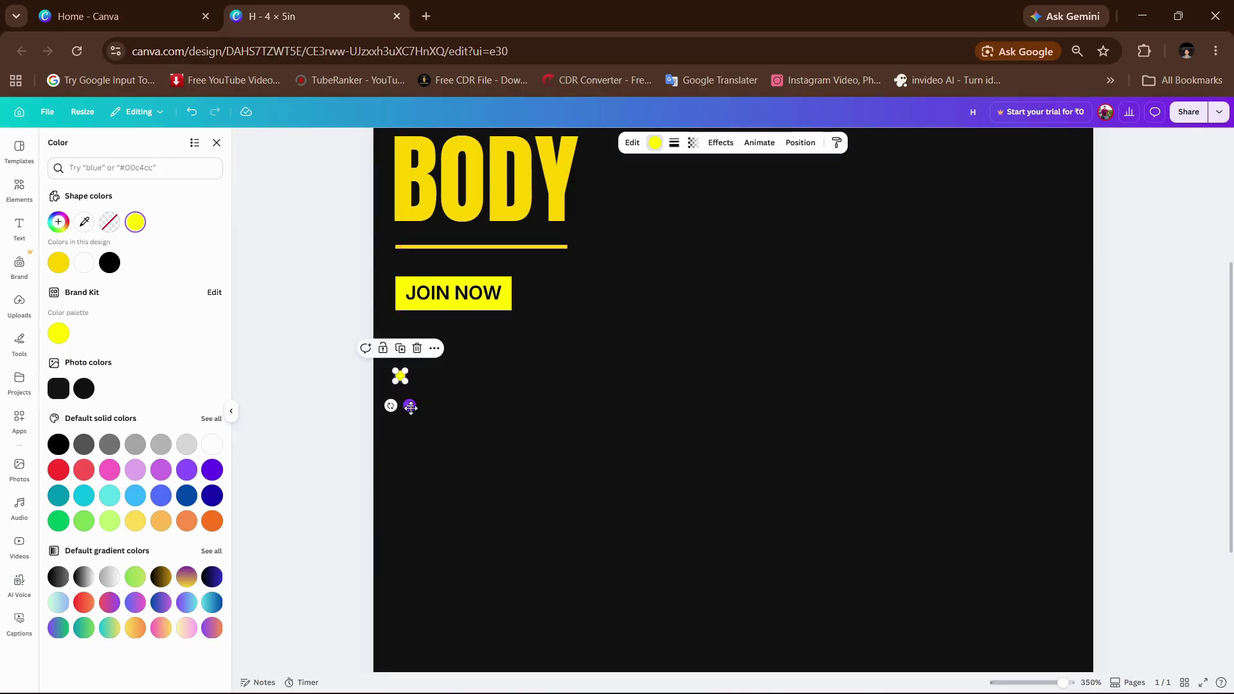
Step: Duplicate the yellow dot three times downward to form an evenly spaced vertical column of four bullets
key(ctrl+z)
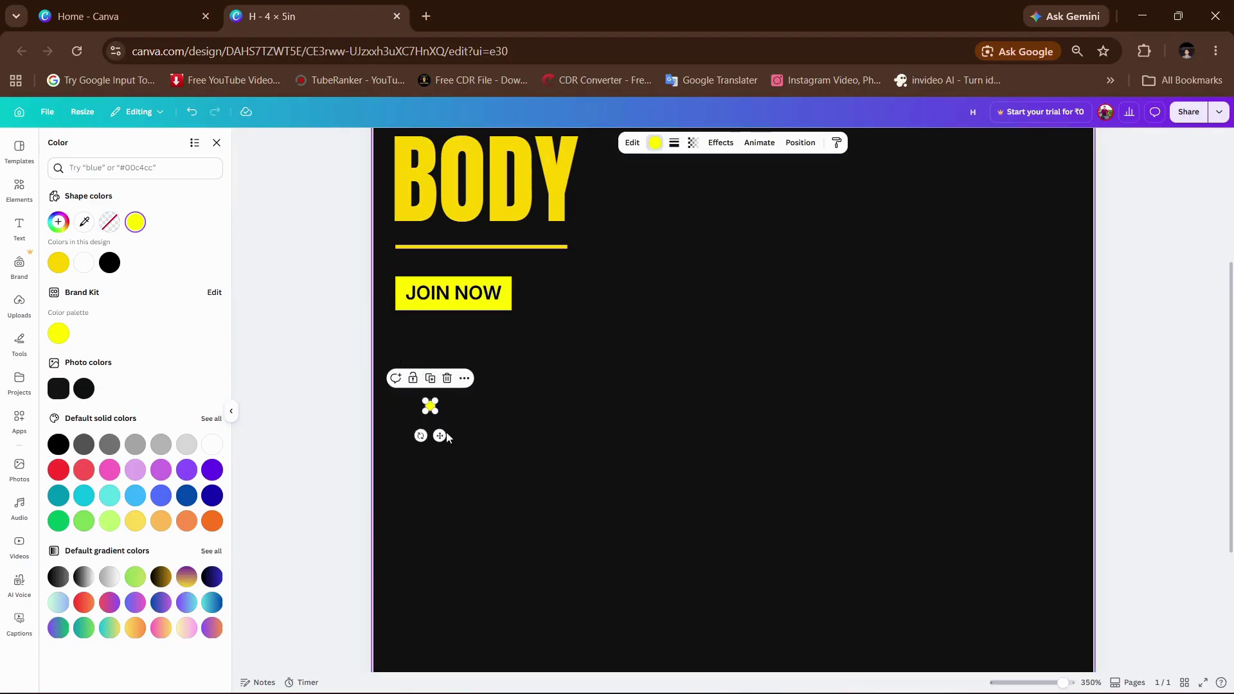
drag(436, 439, 402, 459)
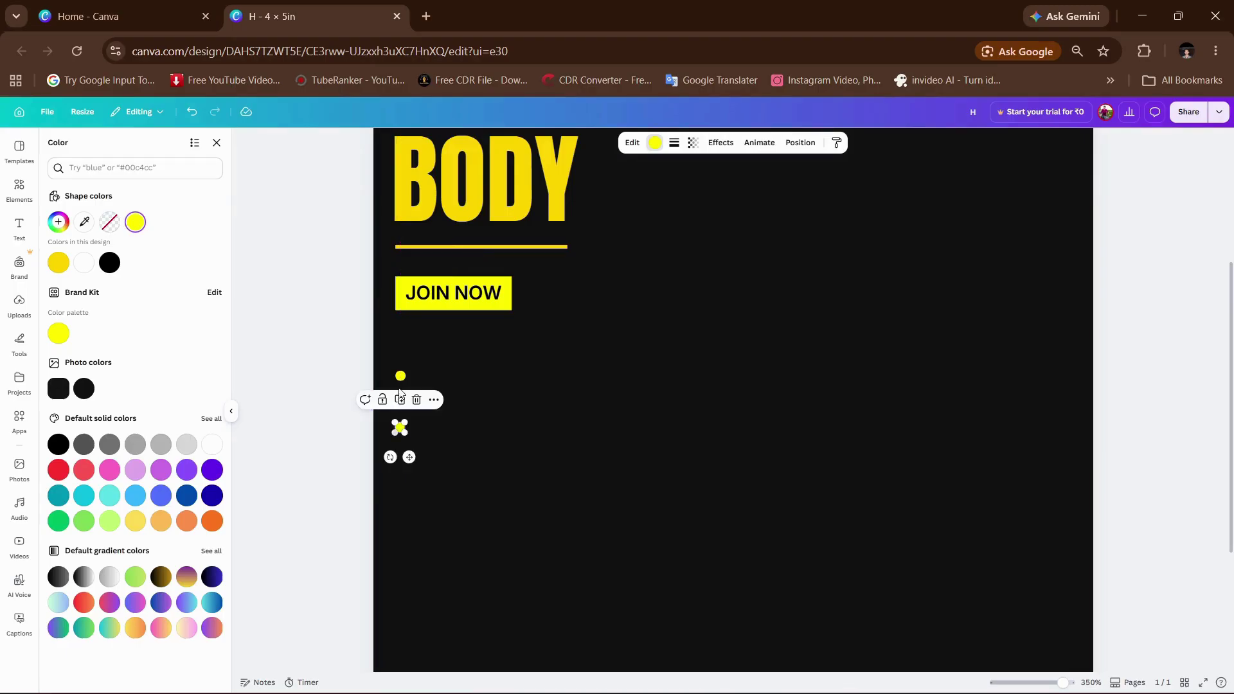
click(402, 405)
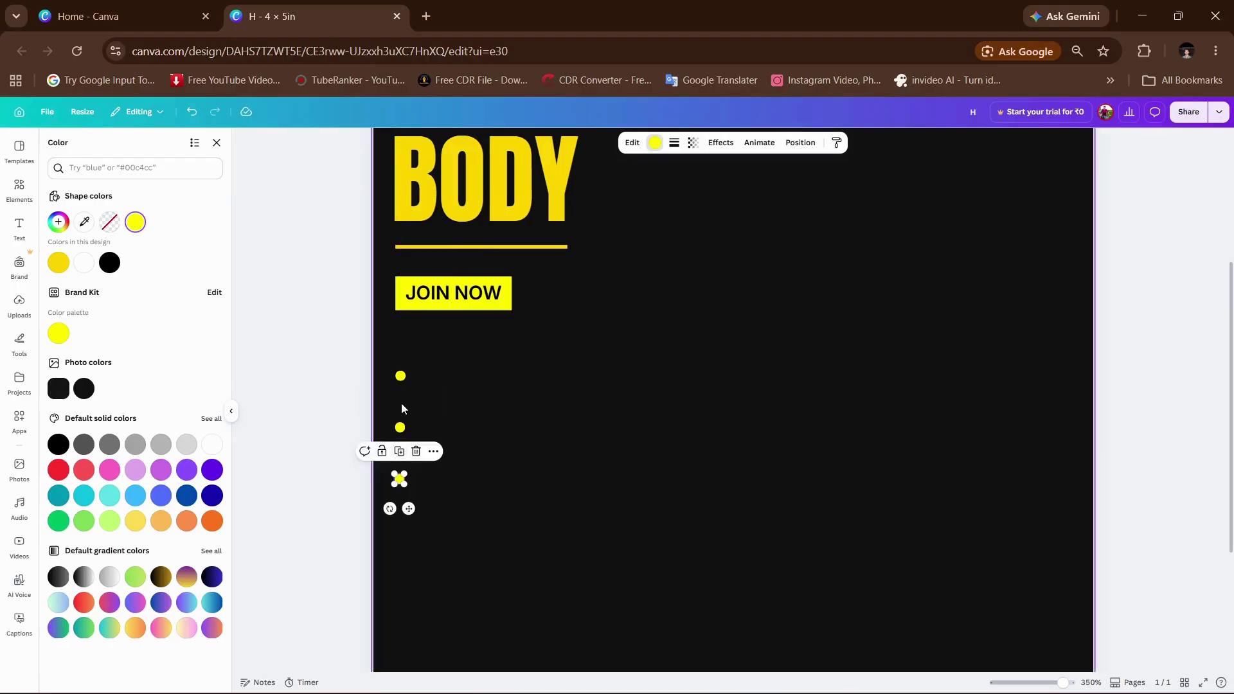
click(402, 453)
scroll(402, 446, down, 3)
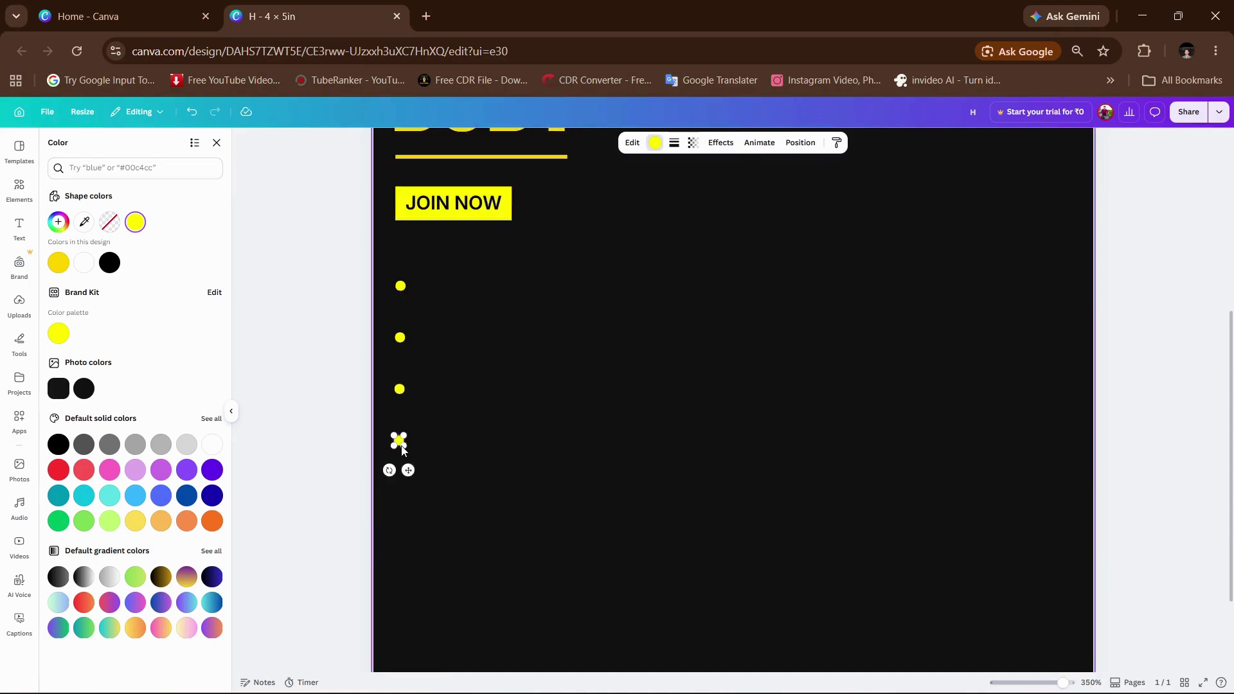
key(Escape)
click(344, 329)
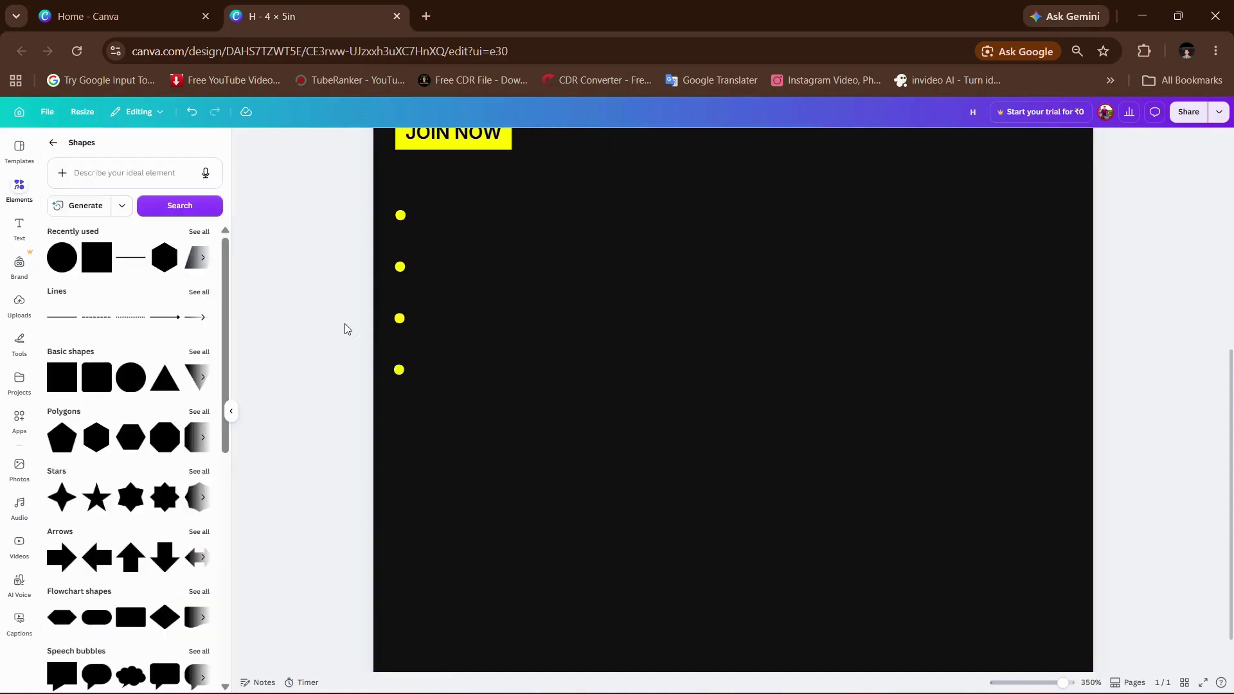
Step: Add a subheading reading BODY BUILING in the empty area beside the yellow bullets
scroll(464, 330, up, 1)
scroll(465, 330, up, 1)
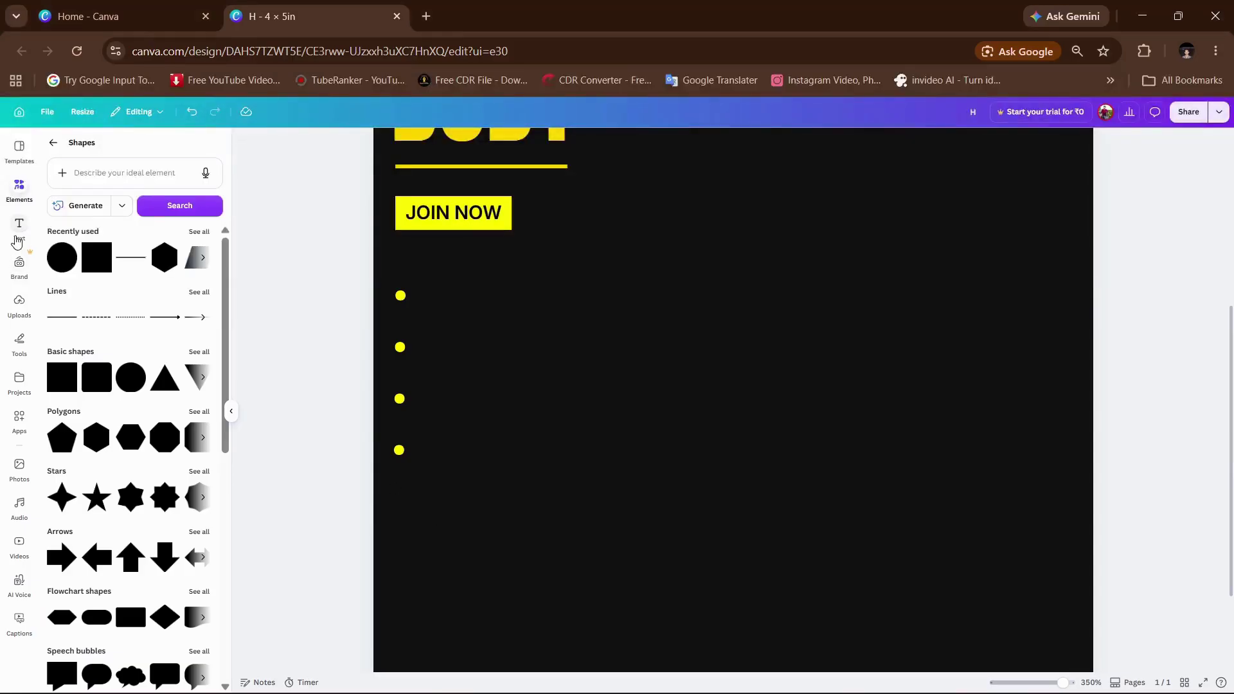
click(19, 230)
click(96, 348)
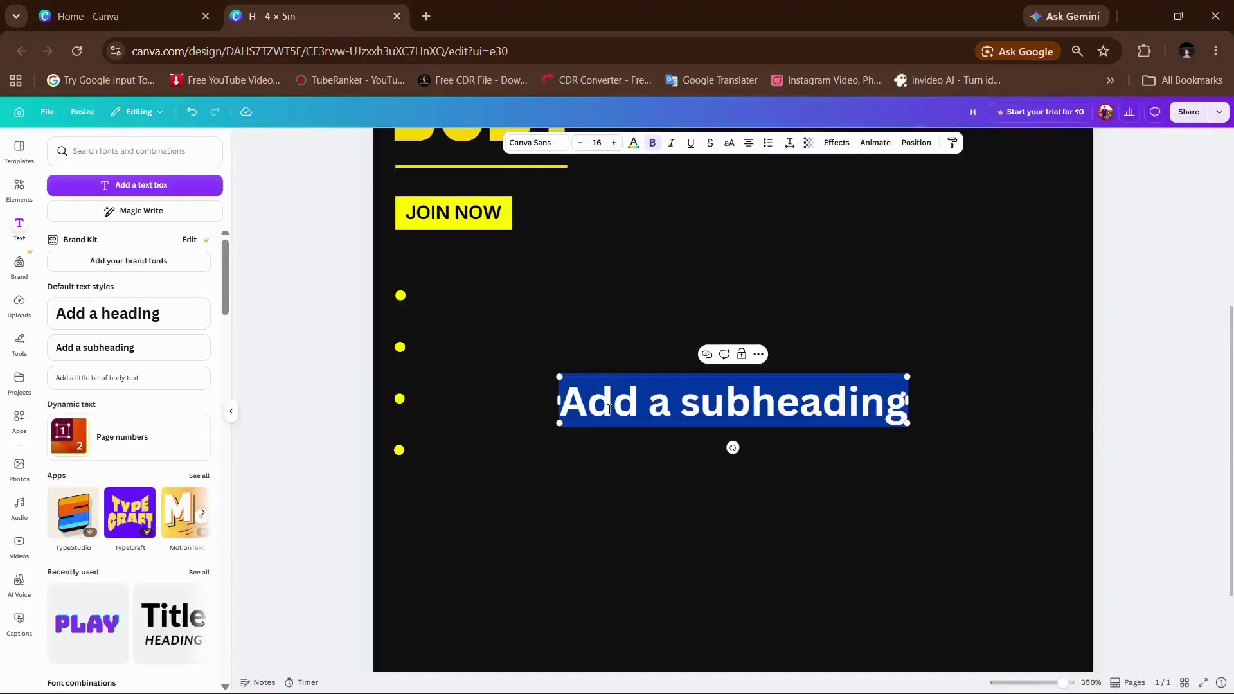
text(BODY)
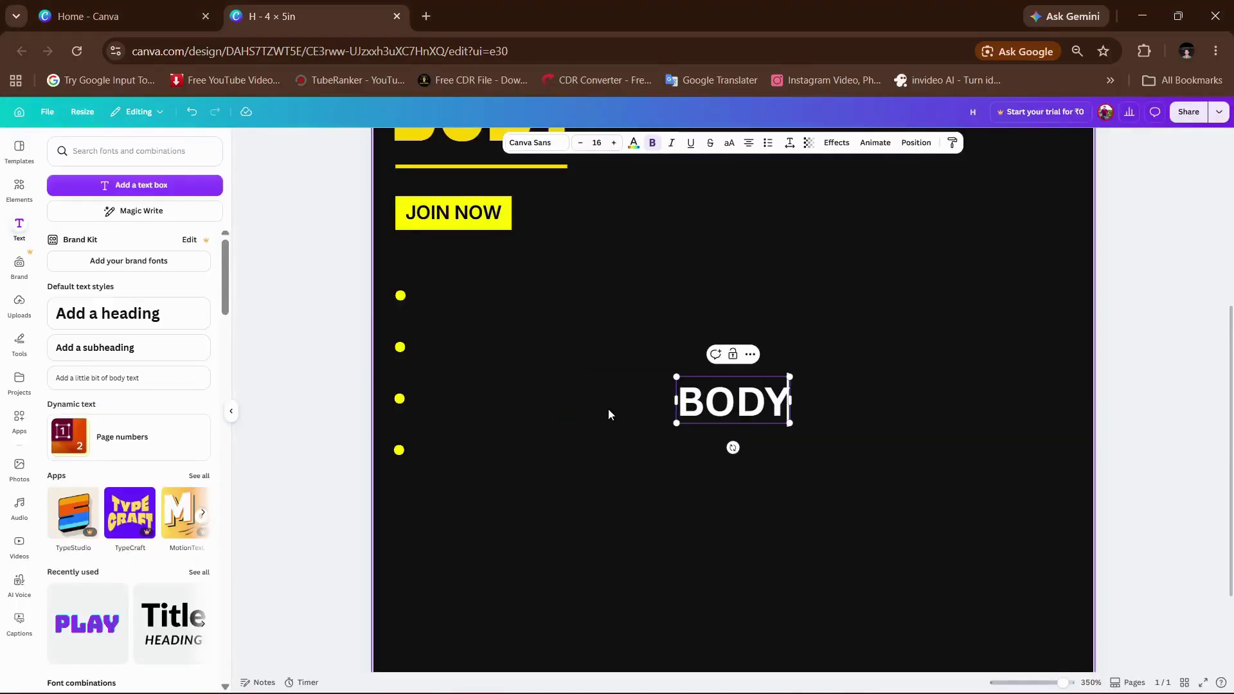
text( BUILIN)
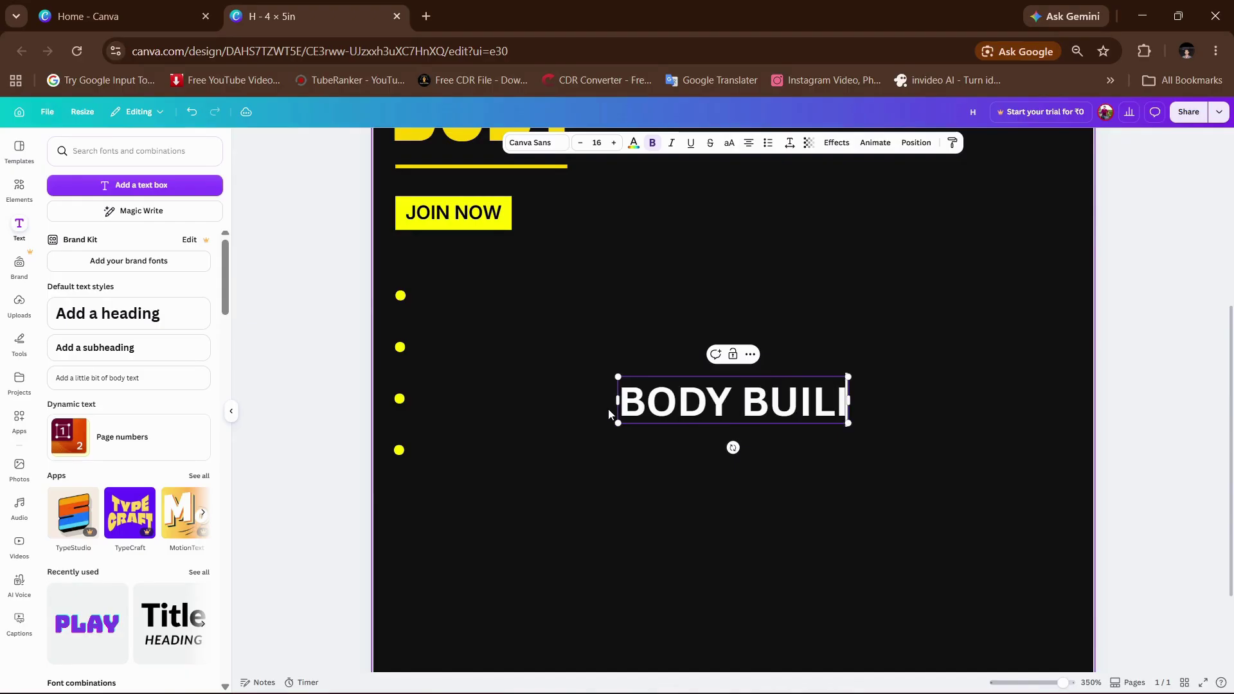
text(G)
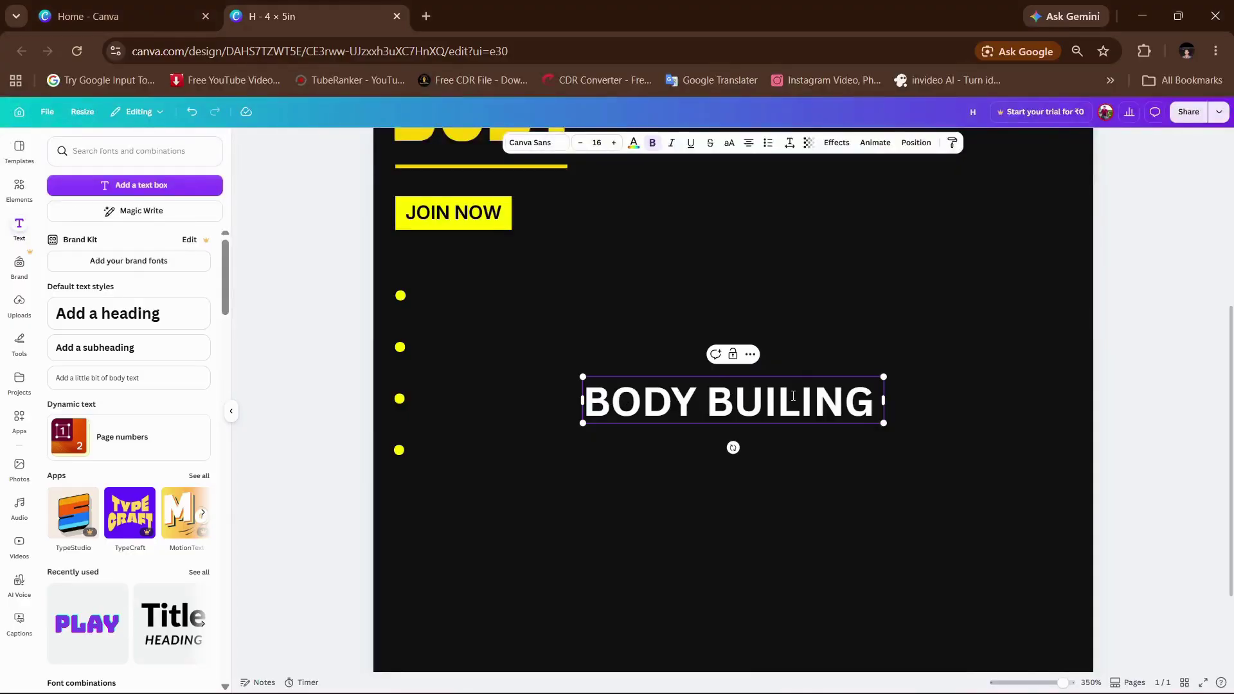
Step: Correct the subheading's spelling to BODY BUILDING and format it in Inter at size 7.8
text(D)
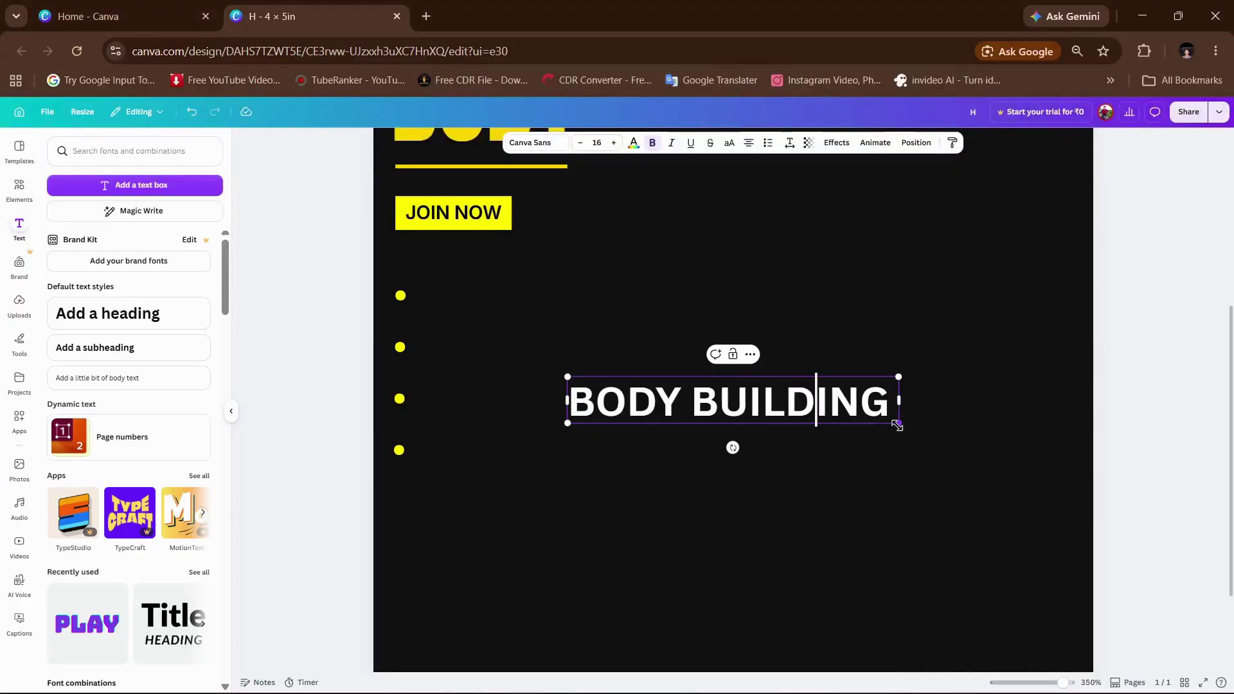
drag(898, 426, 732, 374)
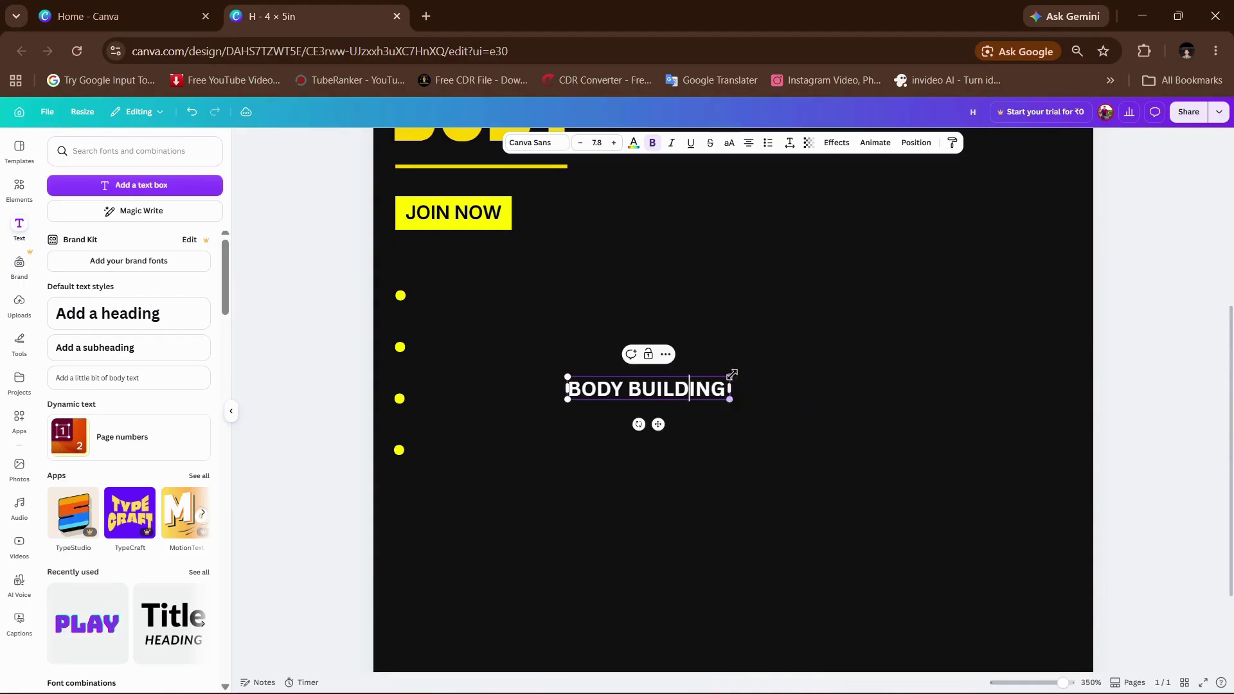
click(547, 142)
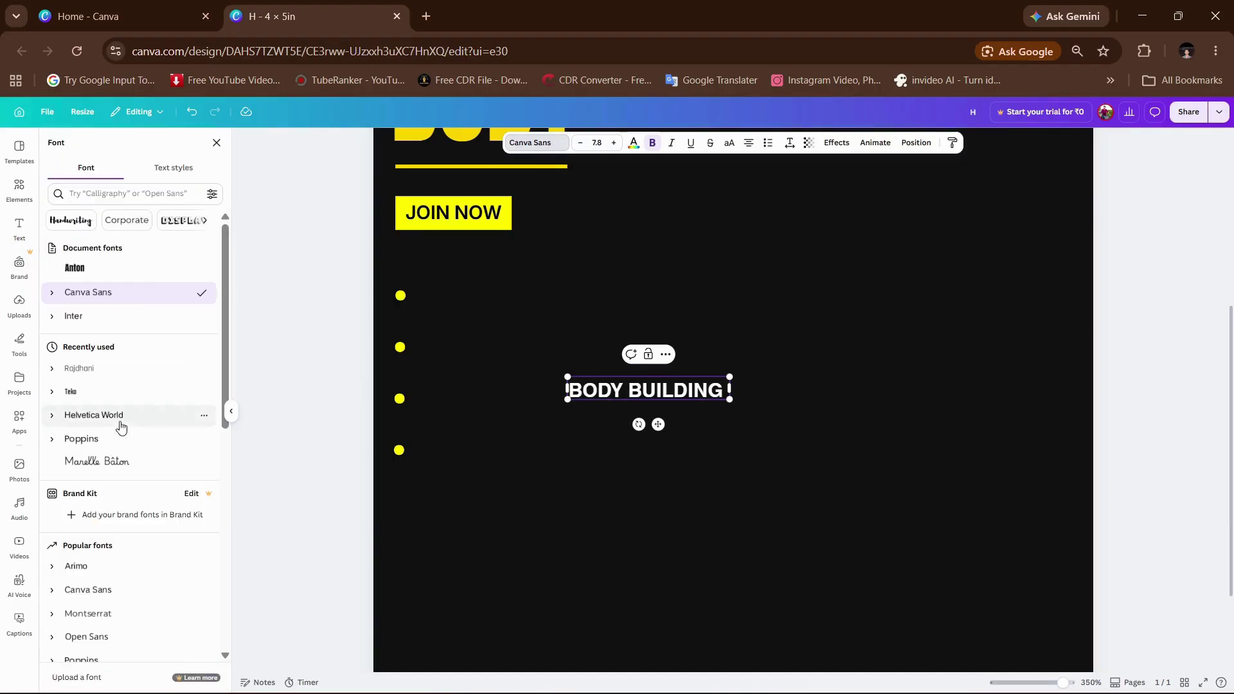
click(100, 321)
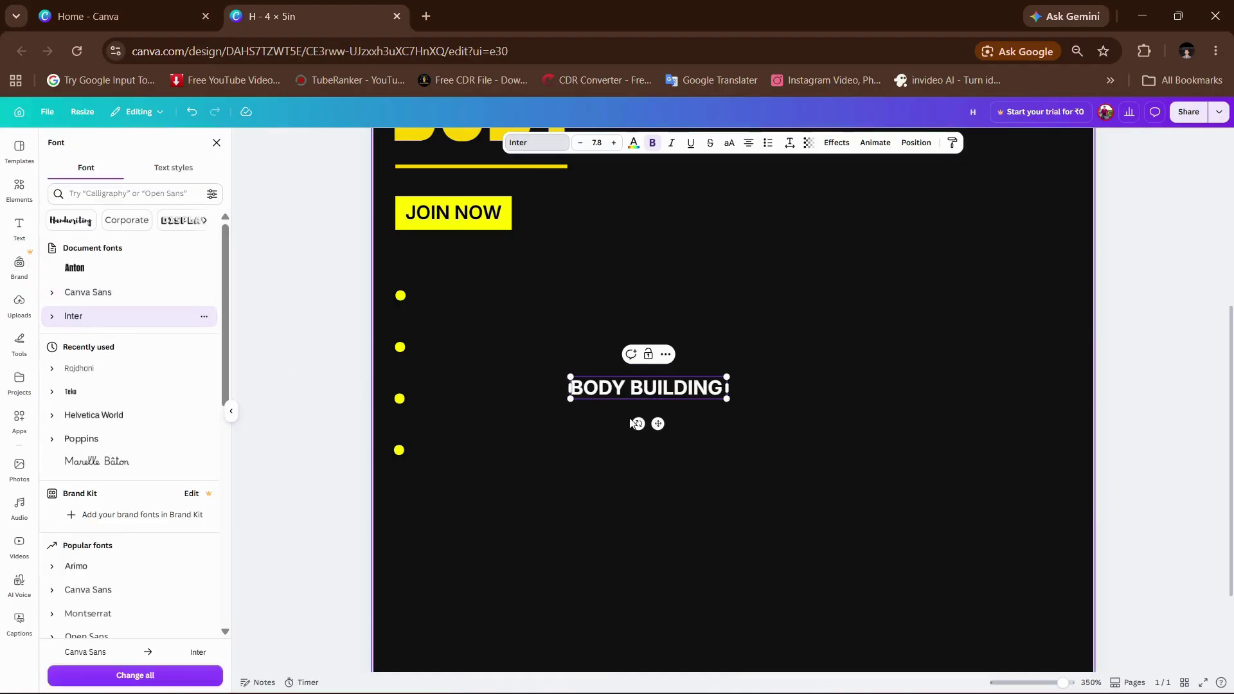
Step: Place the BODY BUILDING text beside the first yellow bullet and duplicate it beside each of the other three bullets
drag(623, 405, 506, 333)
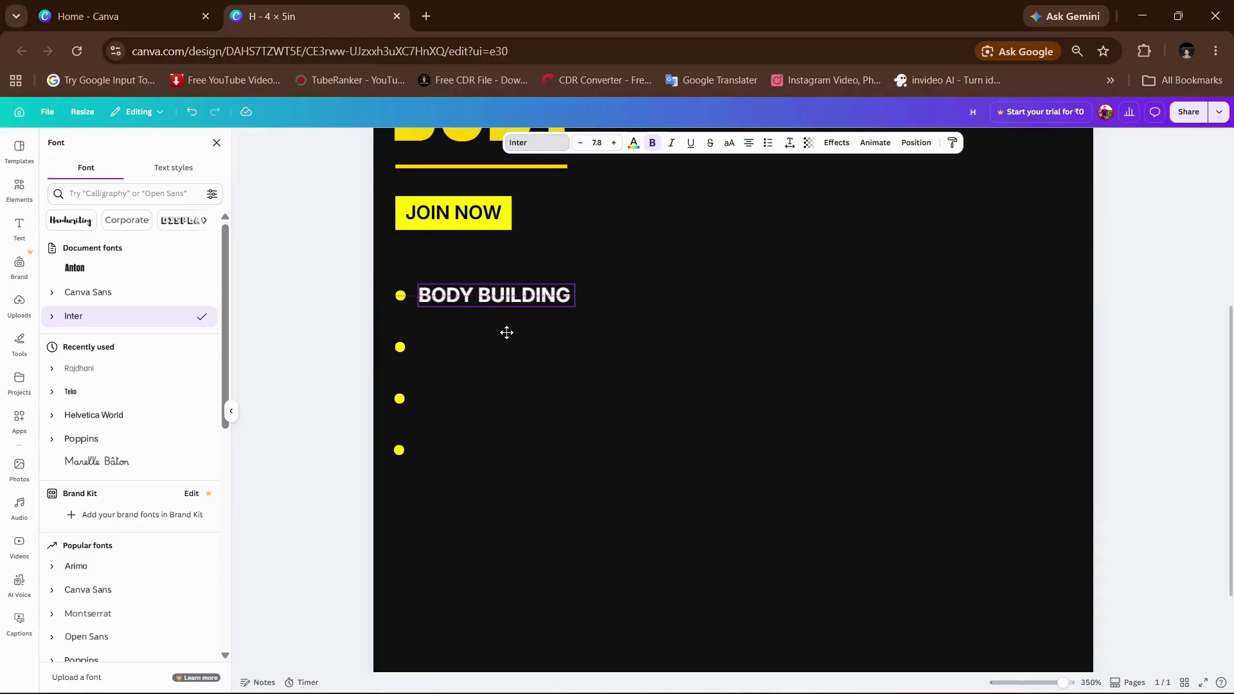
drag(506, 332, 506, 332)
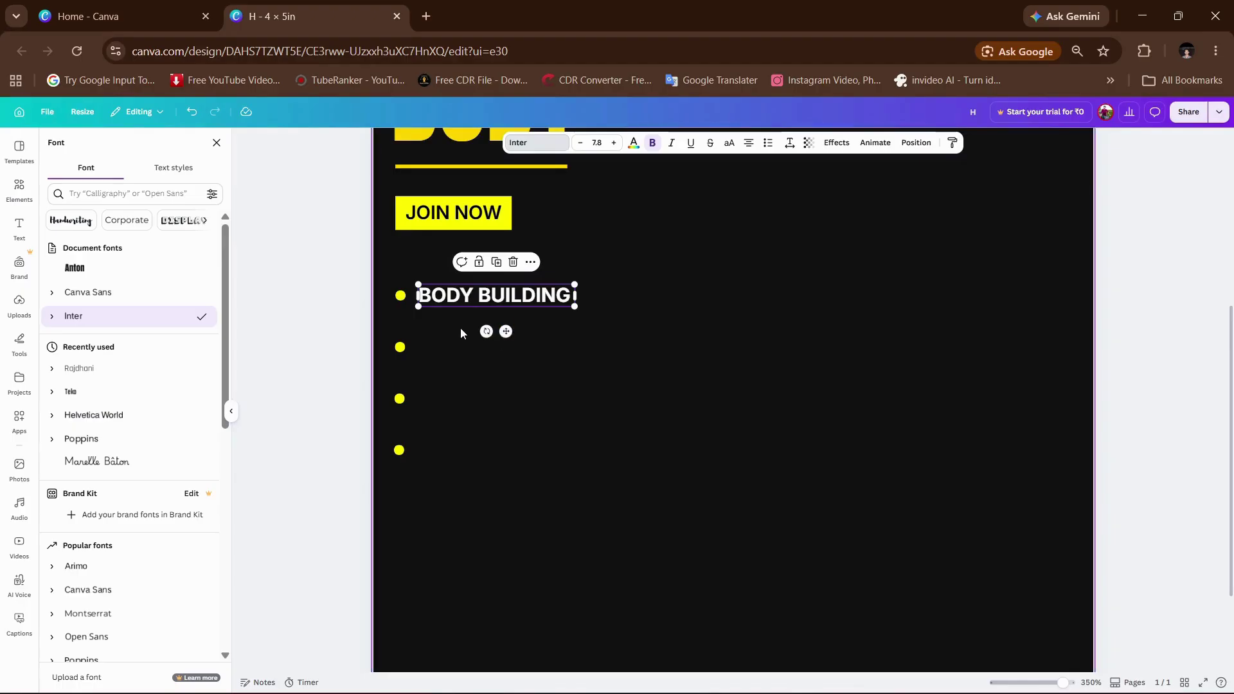
click(497, 269)
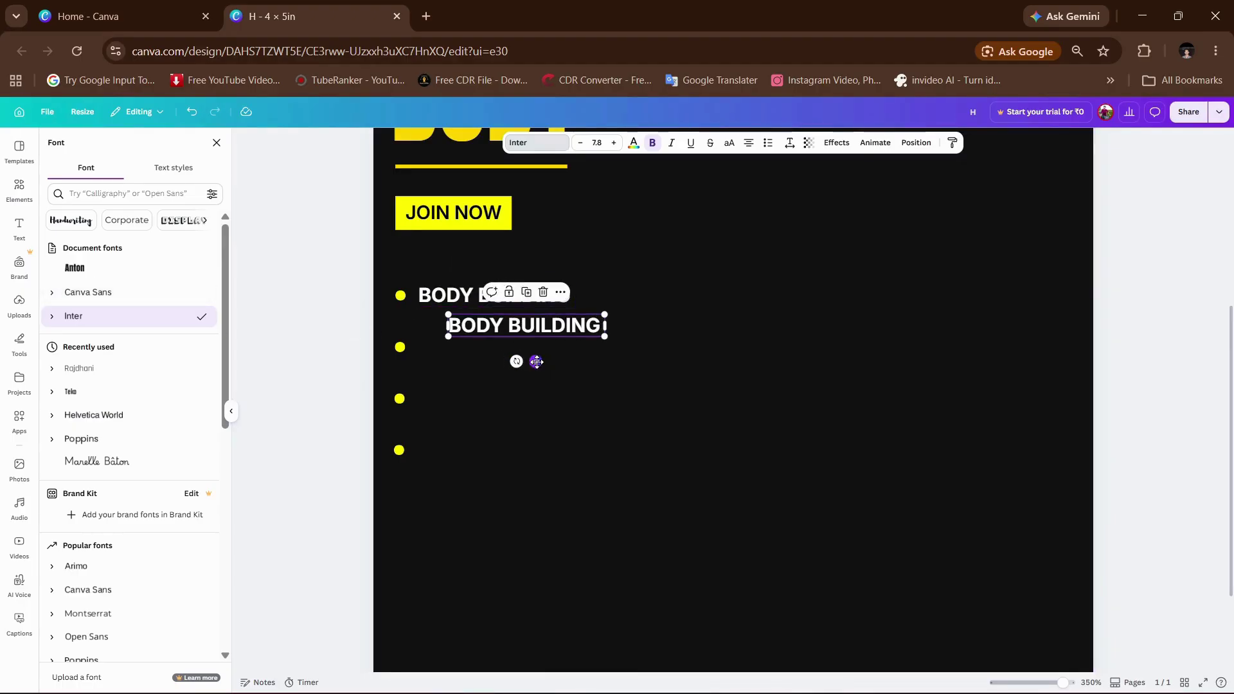
drag(536, 361, 507, 380)
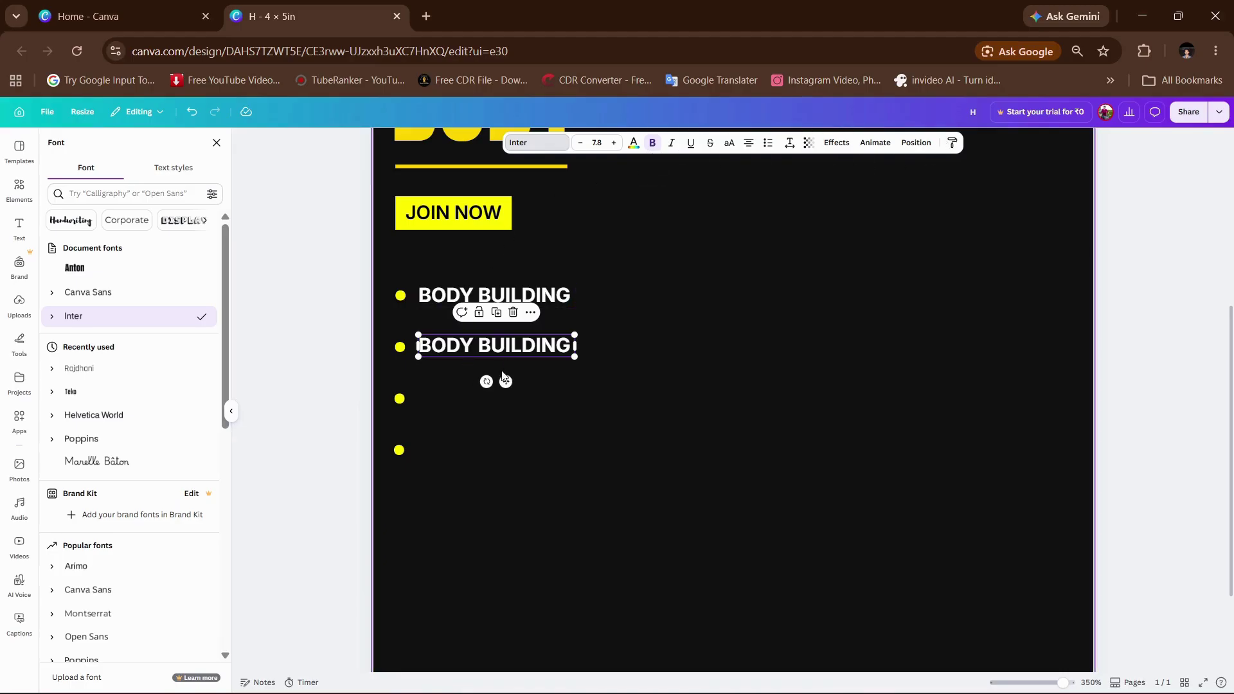
click(496, 312)
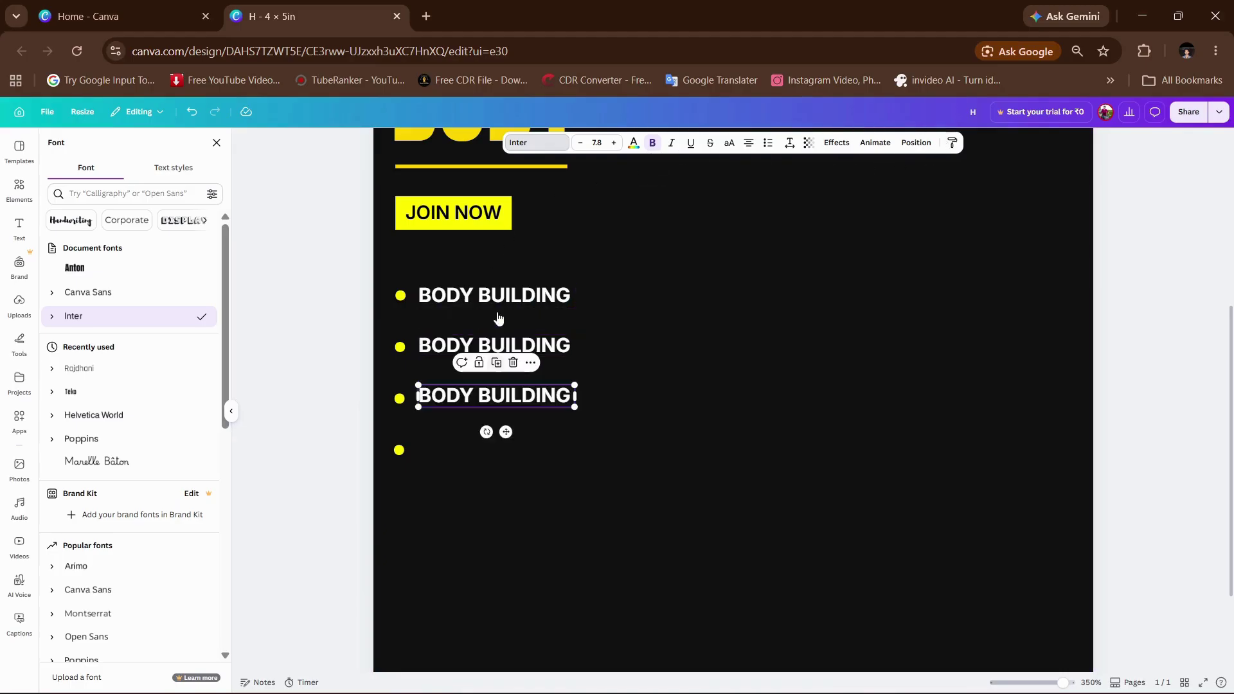
click(496, 363)
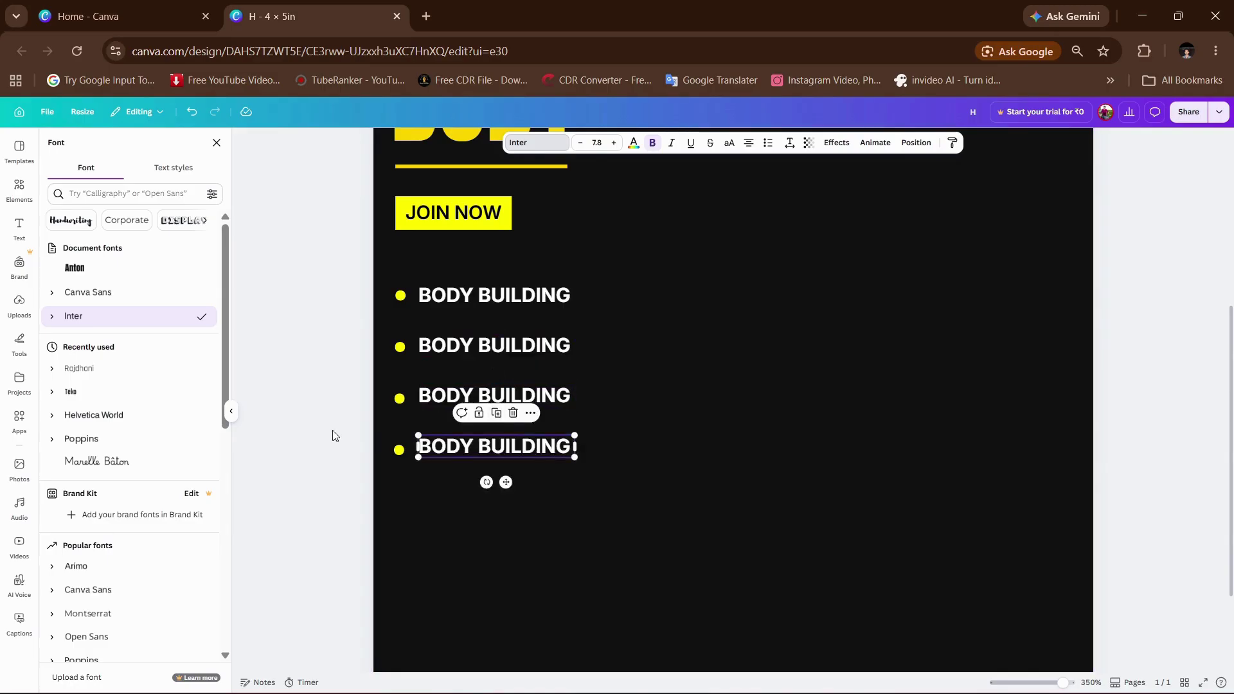
key(Escape)
click(305, 418)
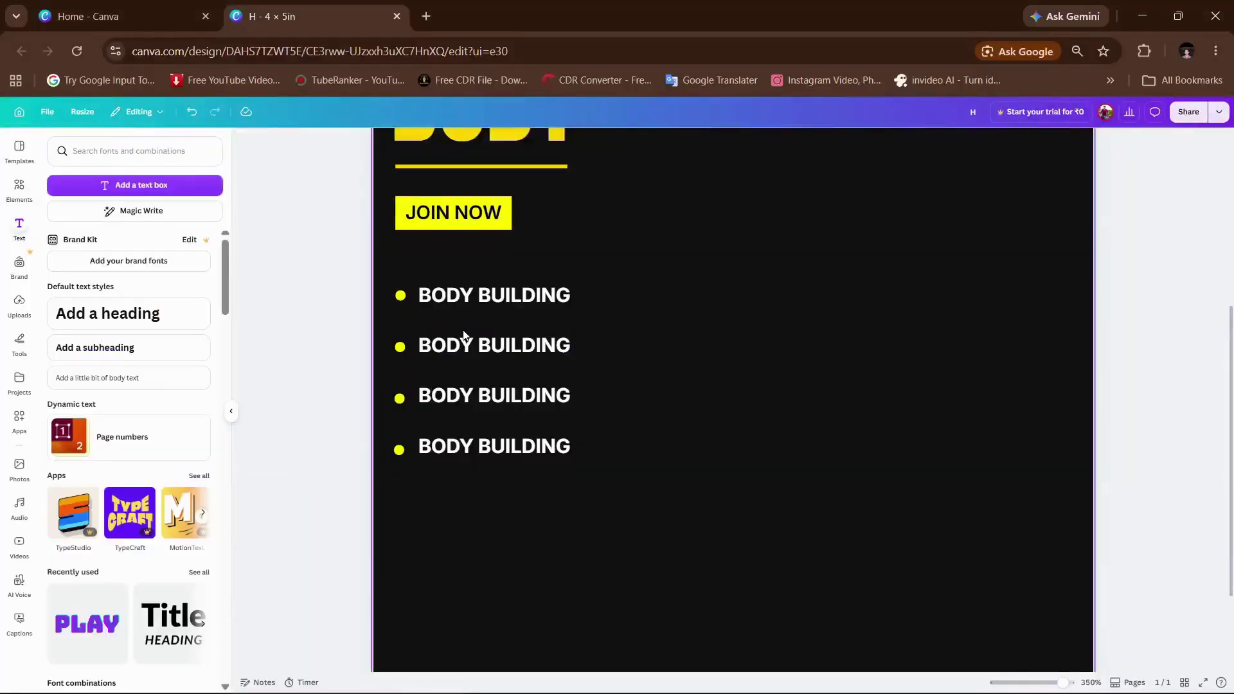
Step: Replace the second bullet's text with DIET PLAN and align it with the start of the BODY BUILDING label above
double_click(460, 344)
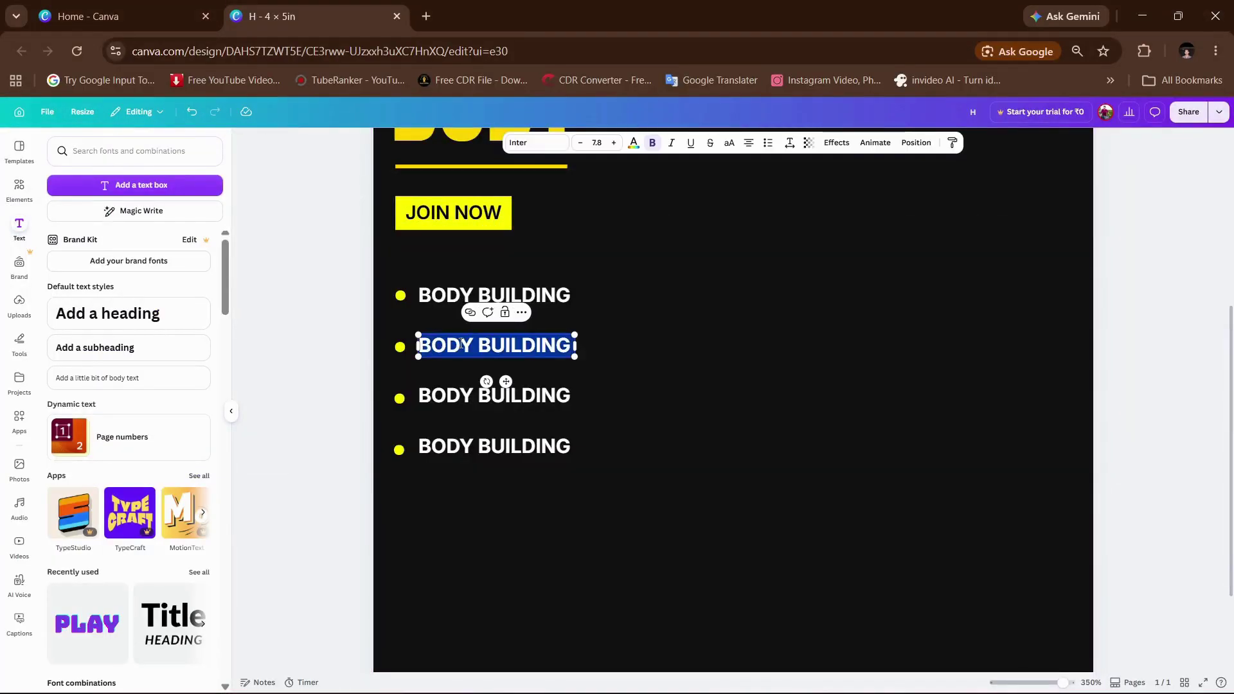
text(DIET)
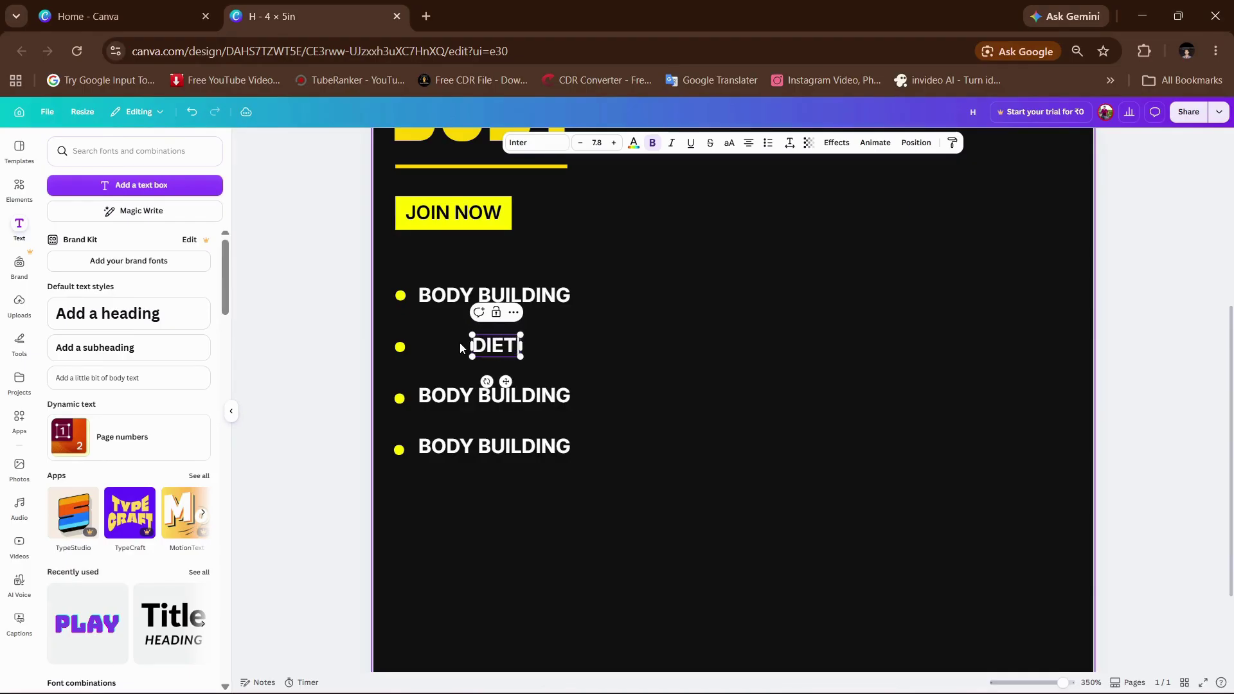
text( PL)
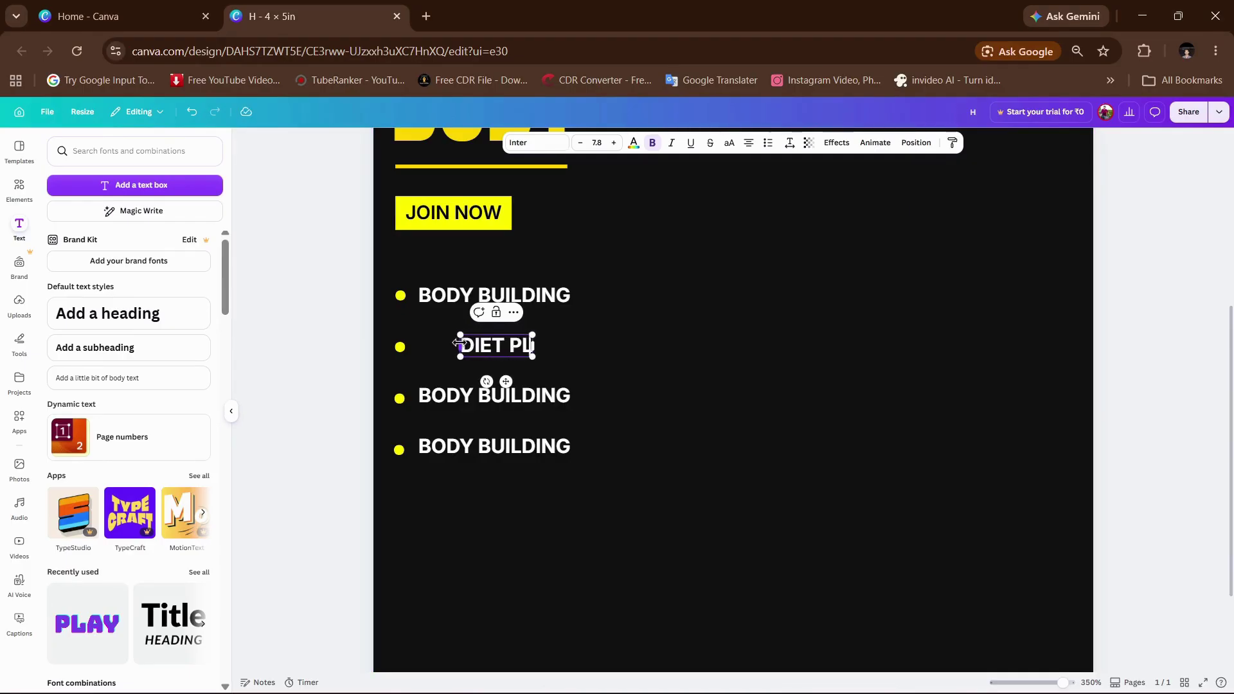
text(AN)
drag(506, 381, 480, 383)
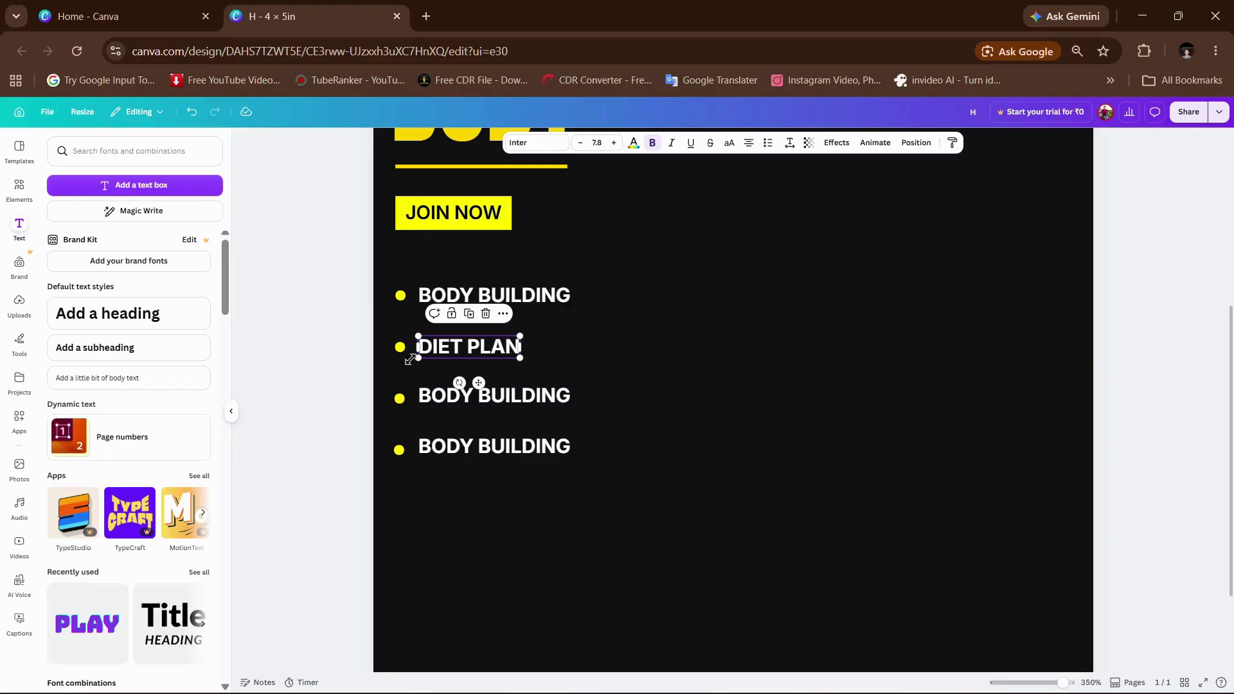
click(391, 375)
Step: Change the third bullet's text to WEIGHT LOSS and place it on one line beside its dot, below DIET PLAN
click(425, 398)
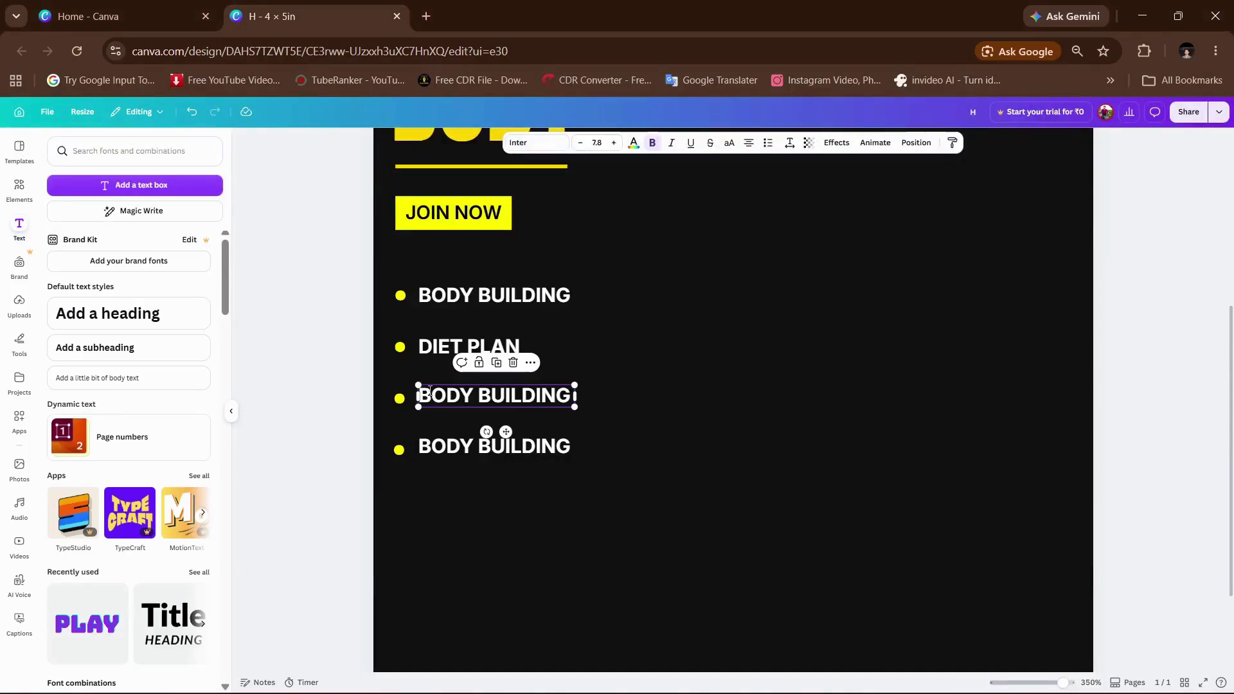
double_click(429, 390)
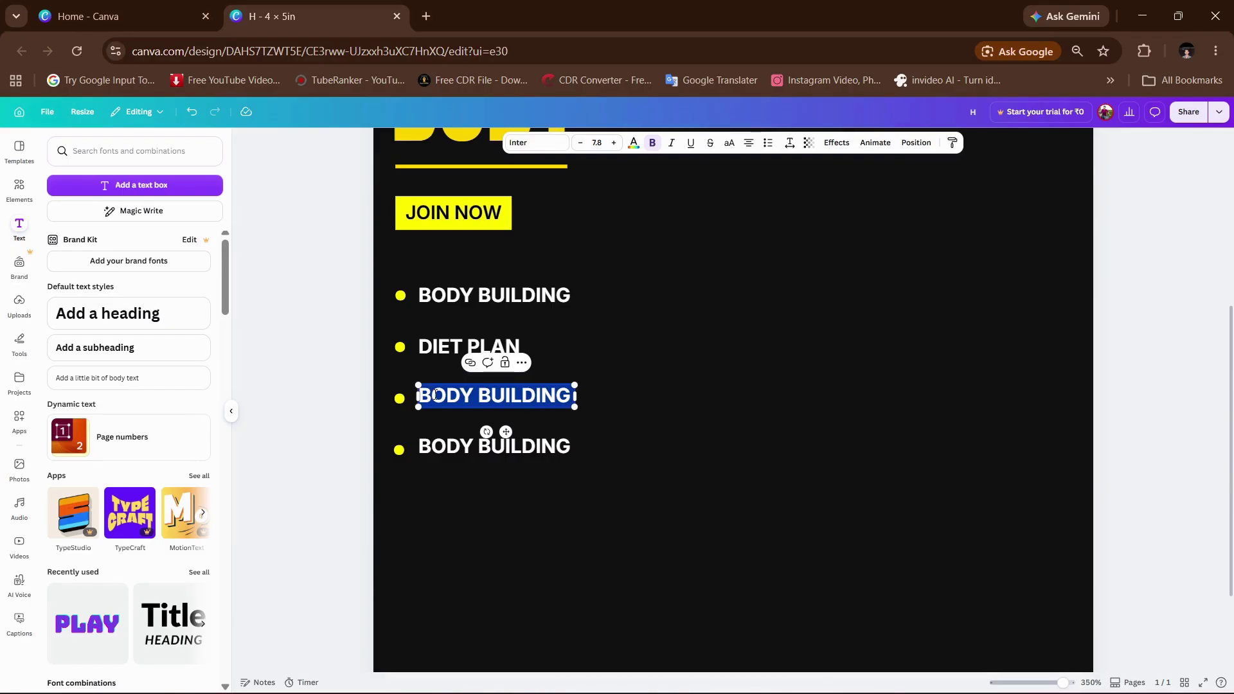
text(WEIGHT)
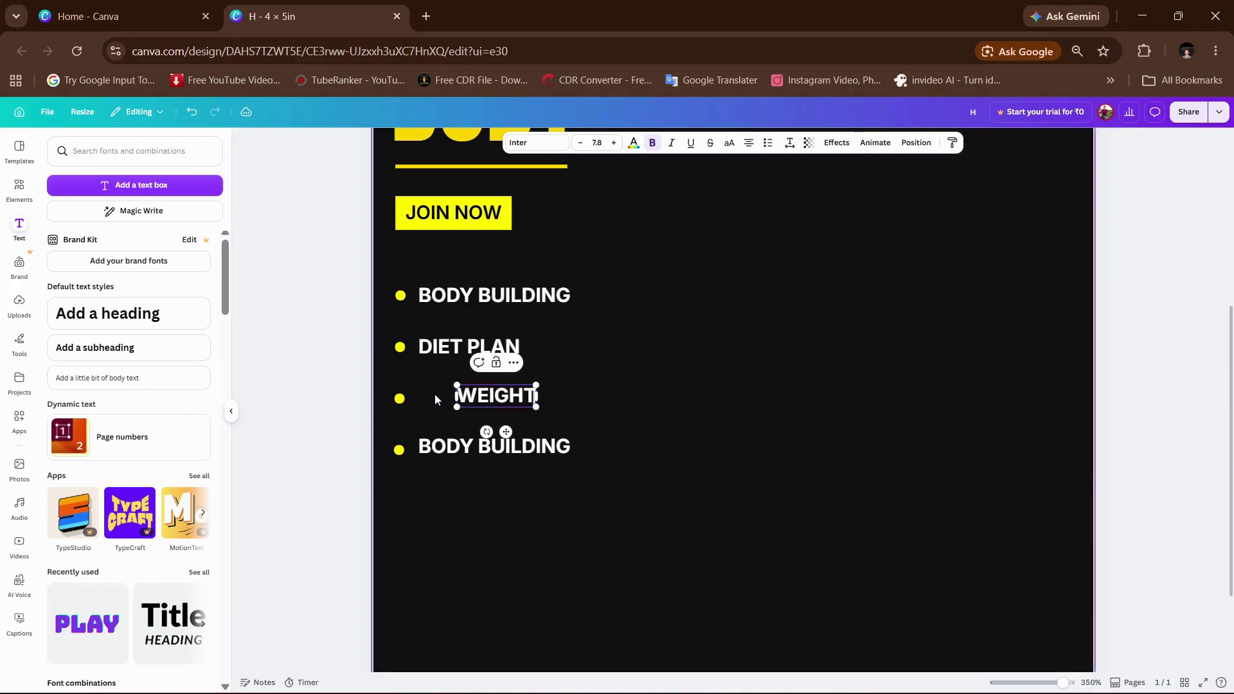
text( LOSS)
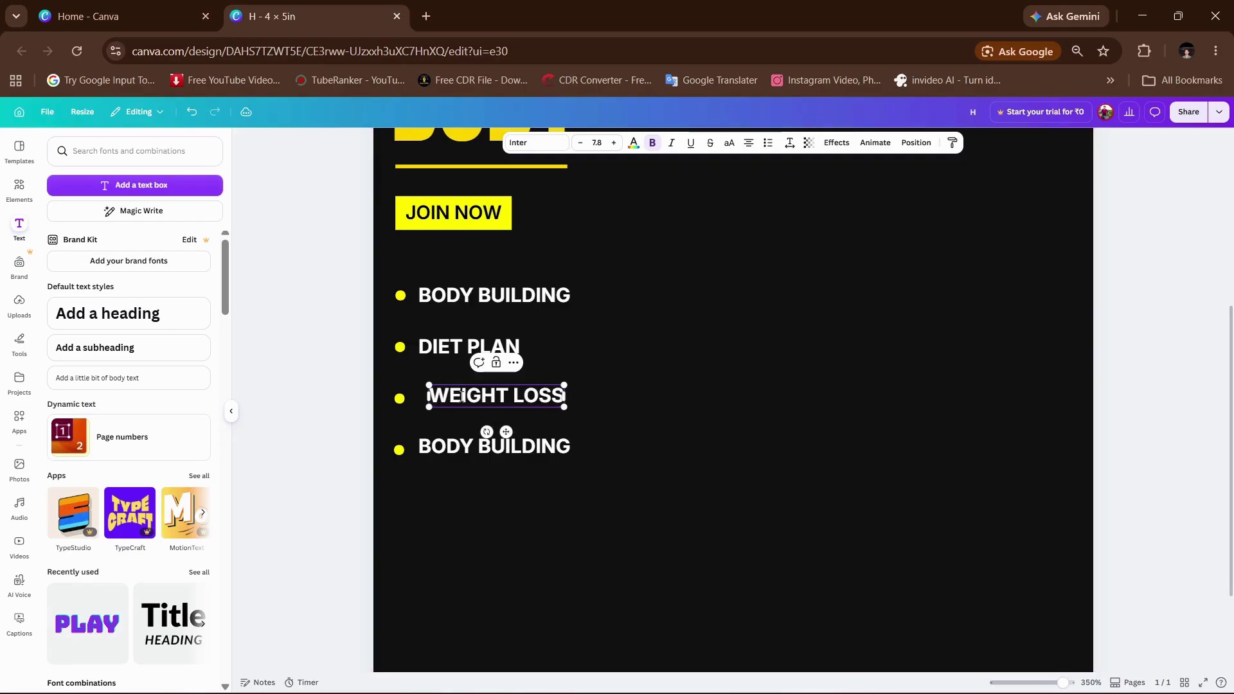
drag(507, 432, 484, 432)
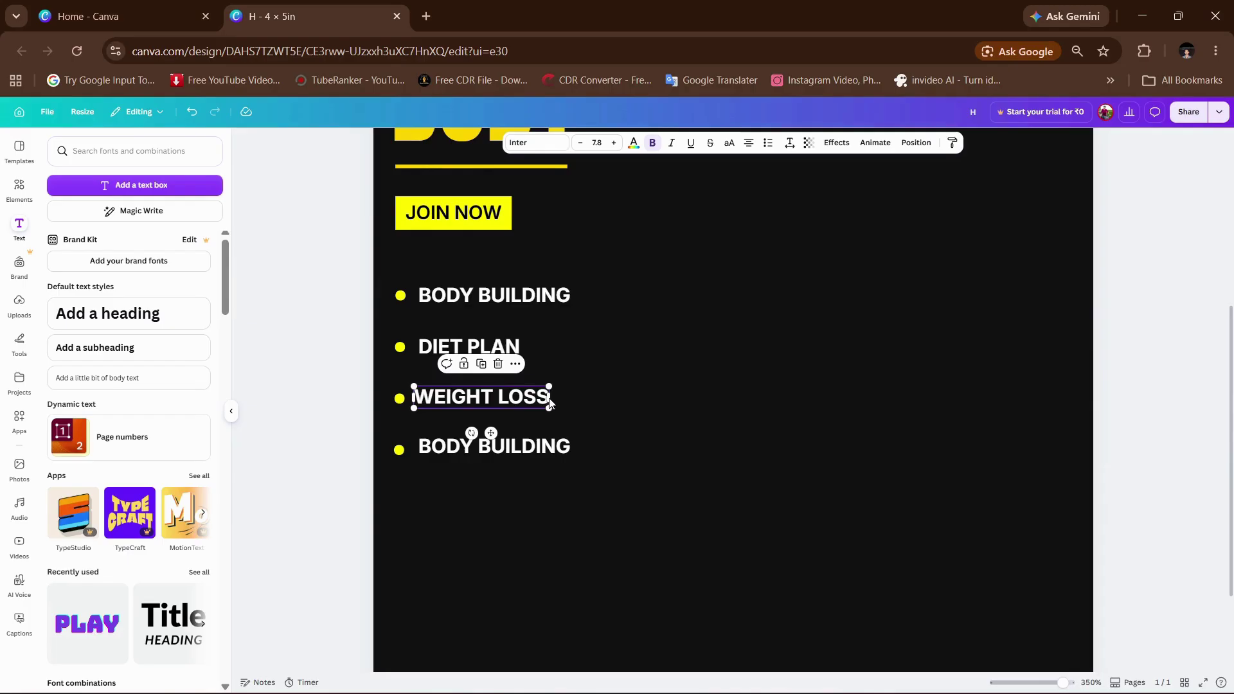
drag(550, 397, 518, 398)
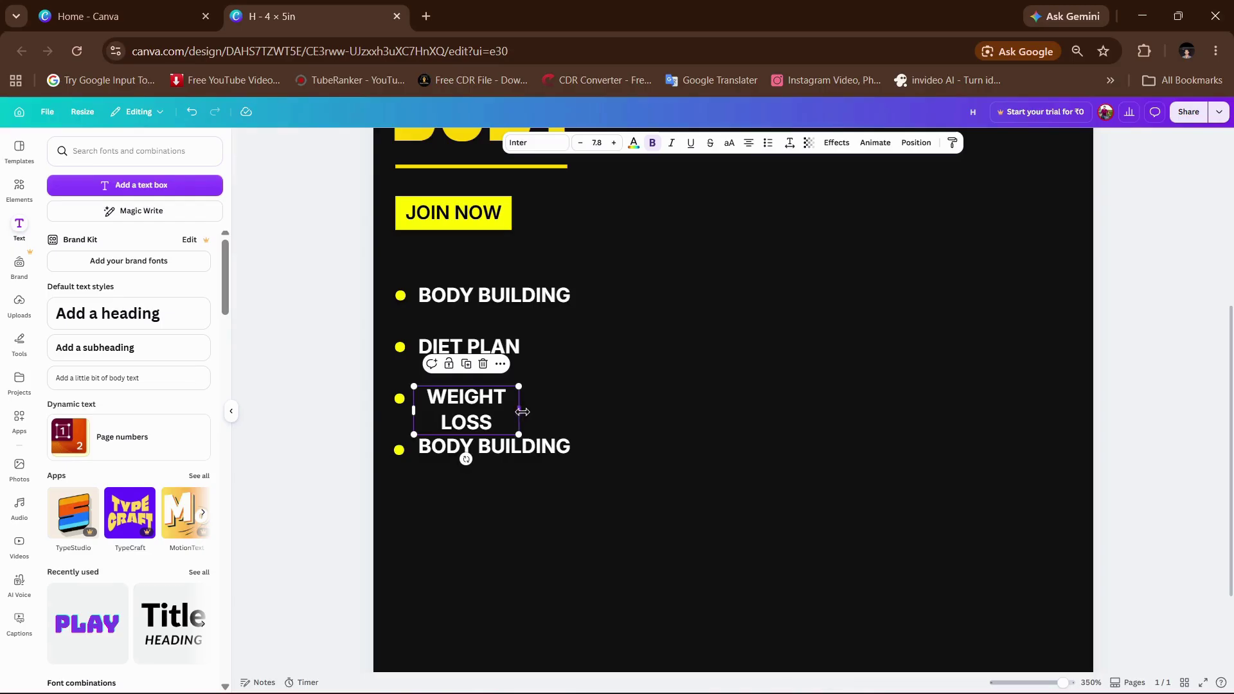
drag(522, 411, 493, 436)
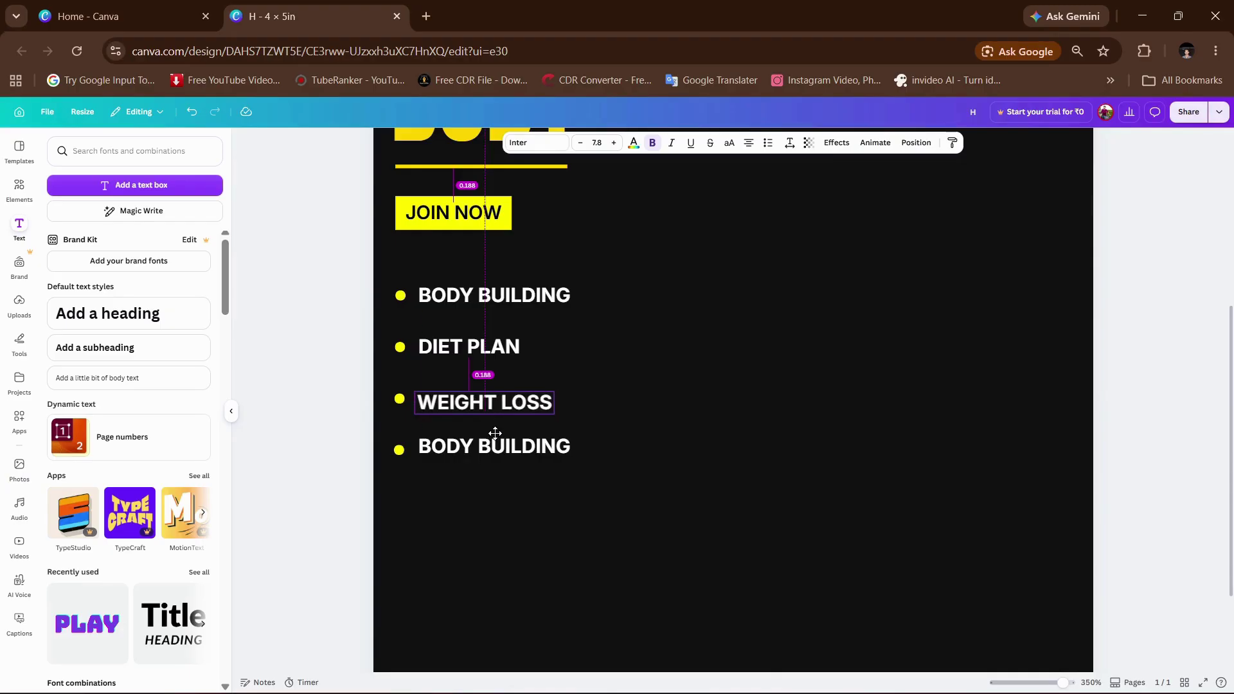
click(336, 391)
Step: Change the fourth bullet's text to PERSONAL TRAINING and move it beside its dot, lined up with the WEIGHT LOSS label
scroll(418, 431, down, 2)
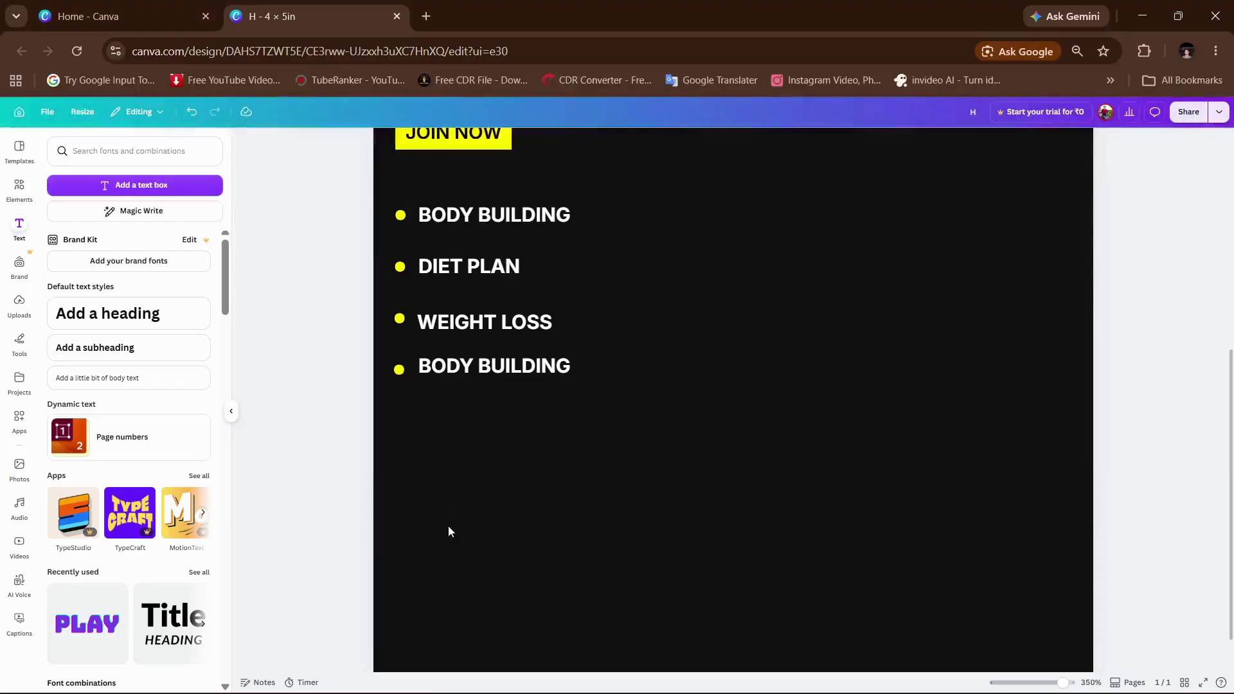
double_click(460, 370)
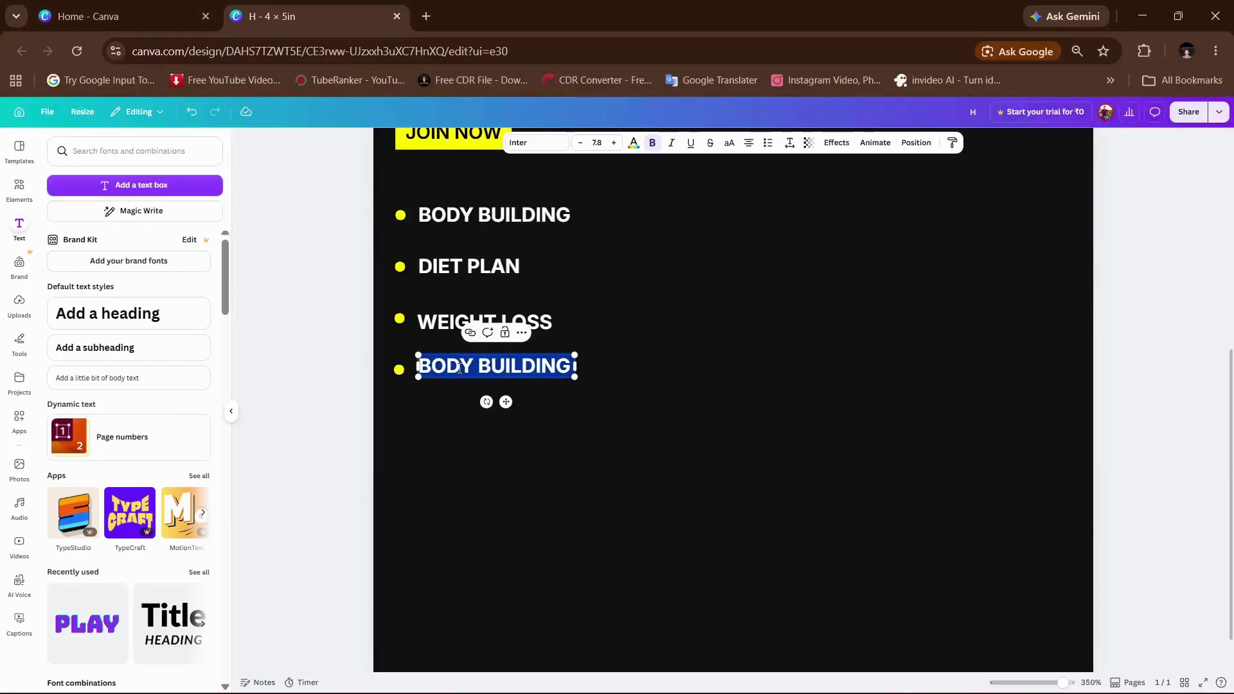
text(PERSO)
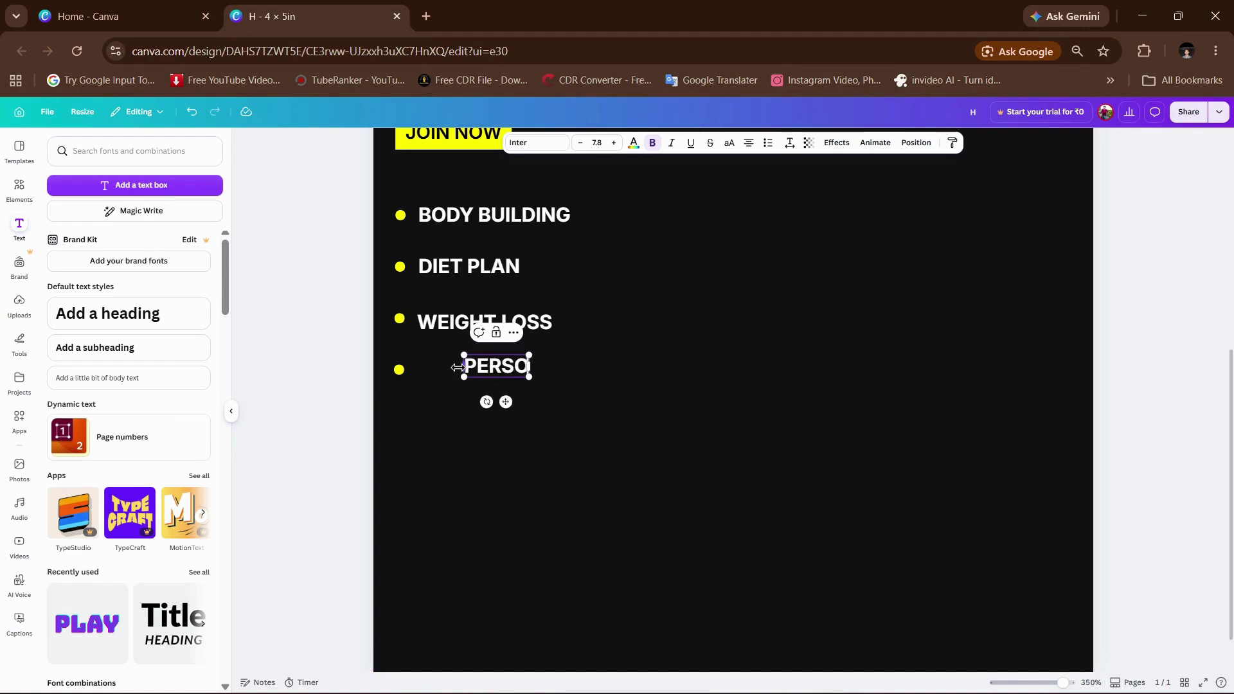
text(NAL T)
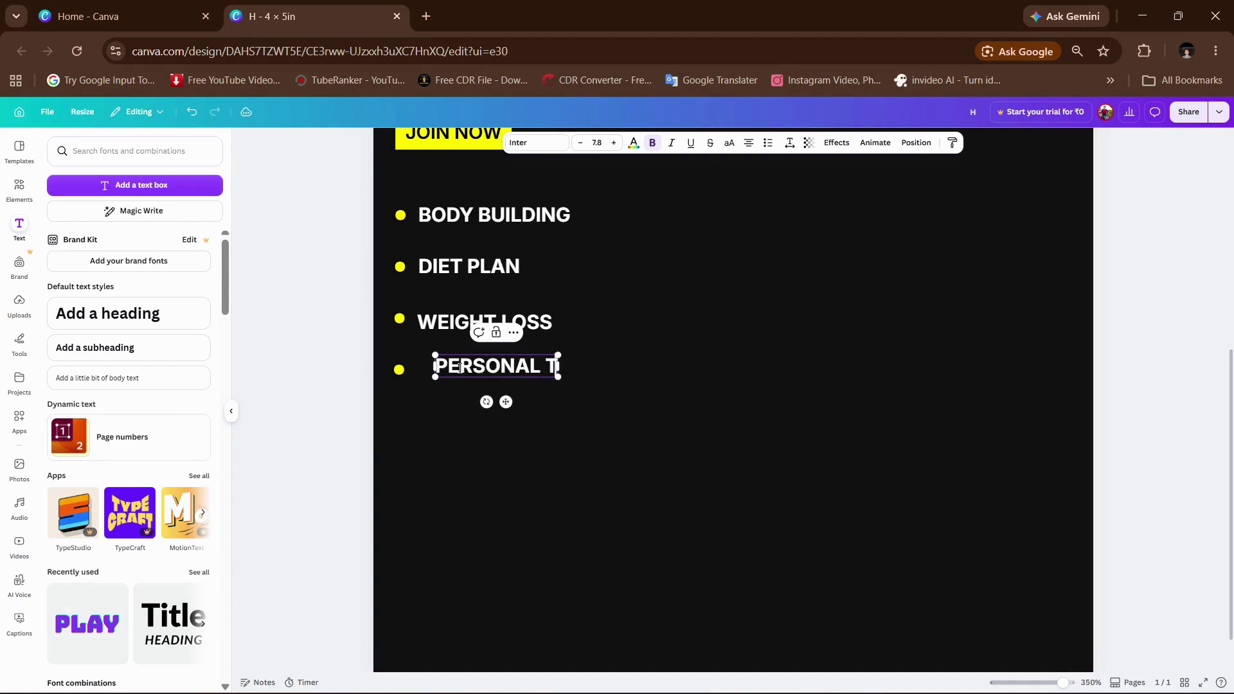
text(RAININH)
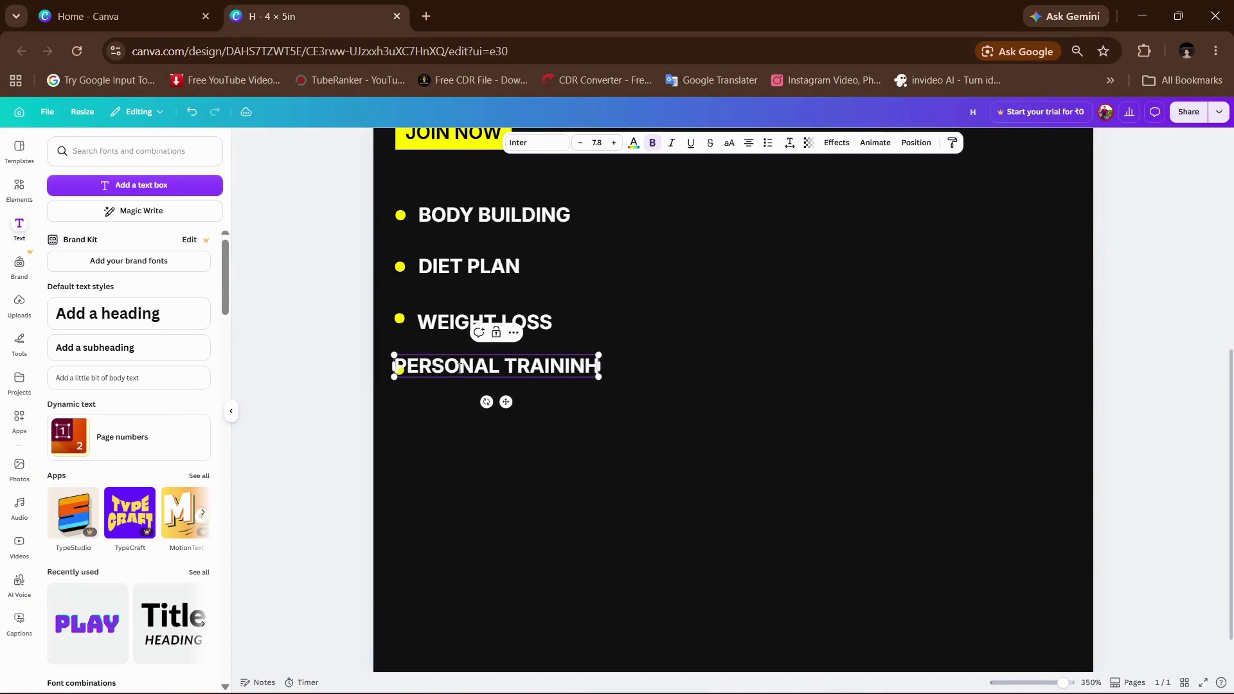
key(BackSpace)
text(G)
drag(507, 402, 526, 403)
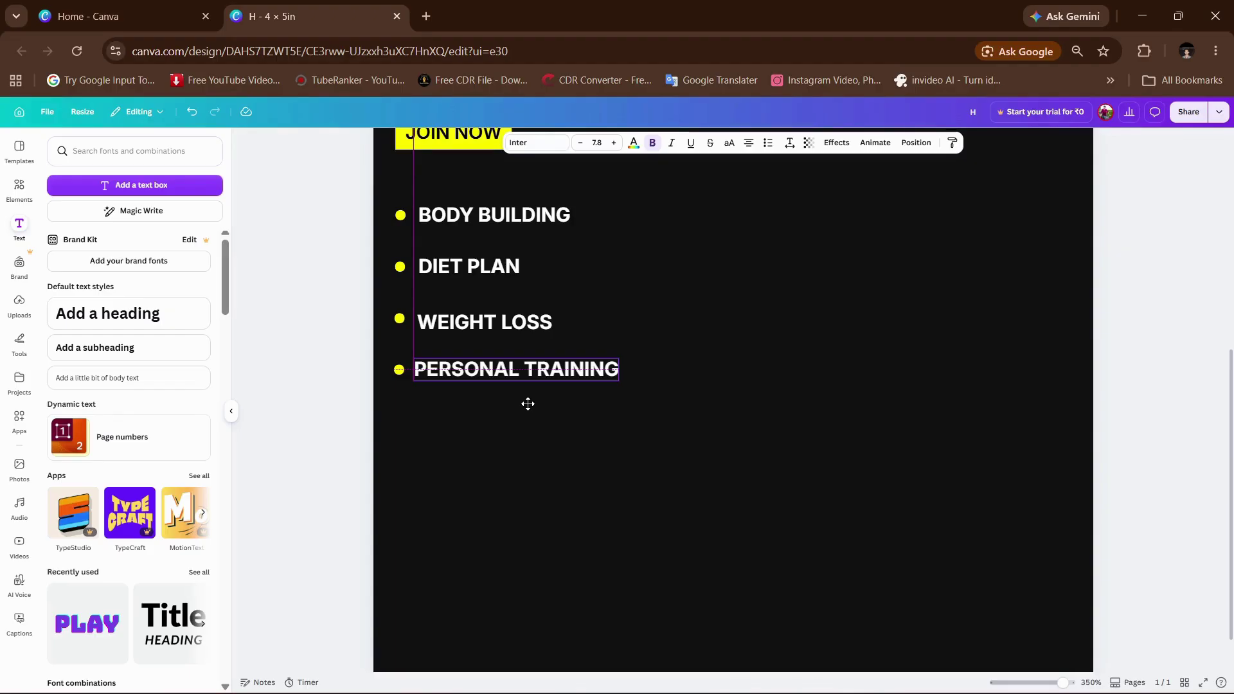
drag(527, 404, 527, 405)
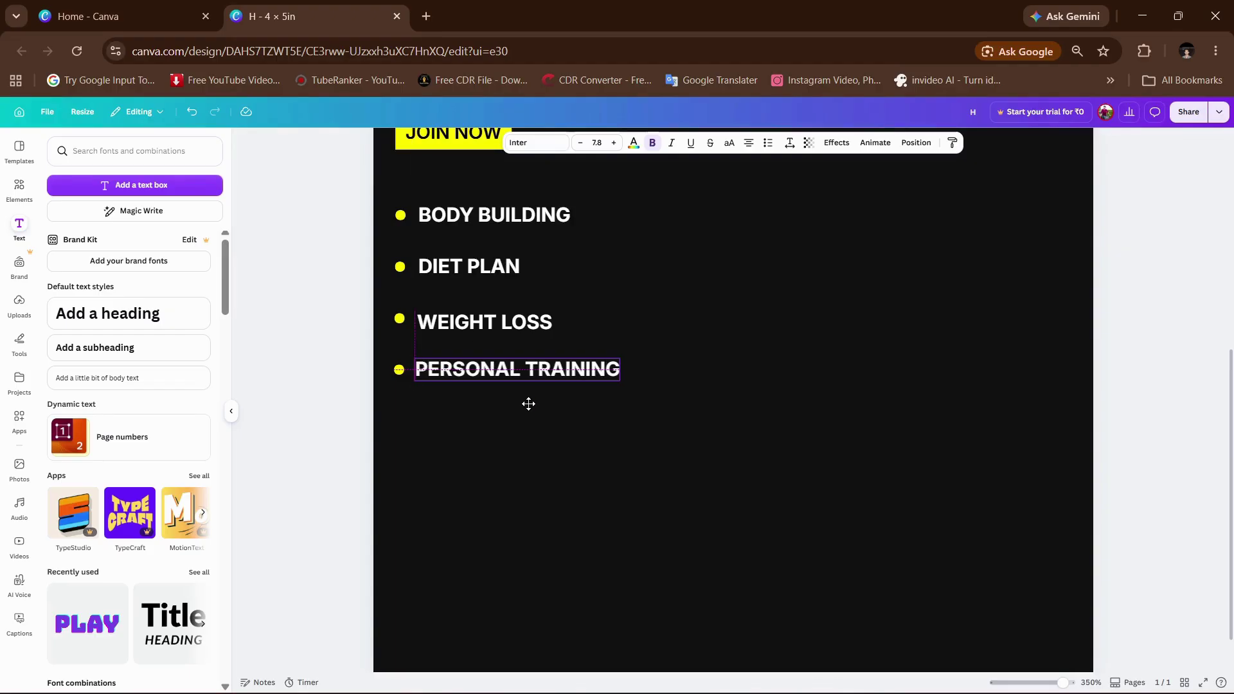
click(351, 339)
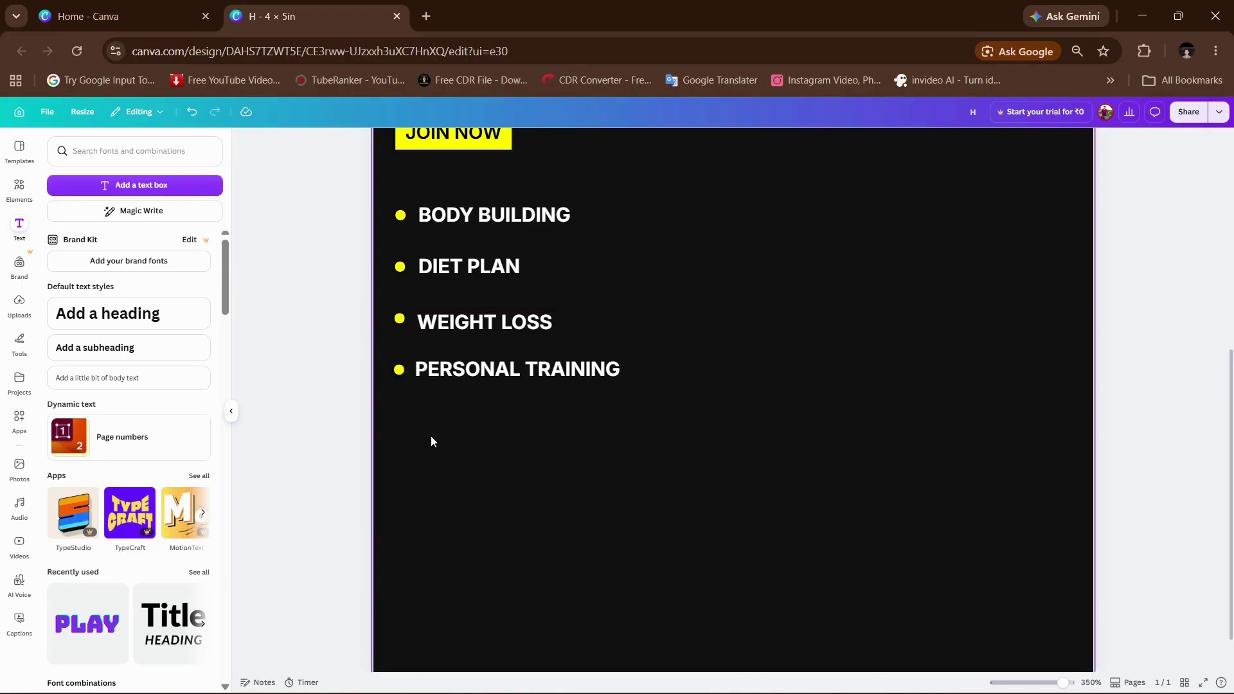
Step: Add a yellow square and reshape it into a long thin horizontal bar in the empty area beside BODY
scroll(431, 437, down, 1)
scroll(430, 435, up, 5)
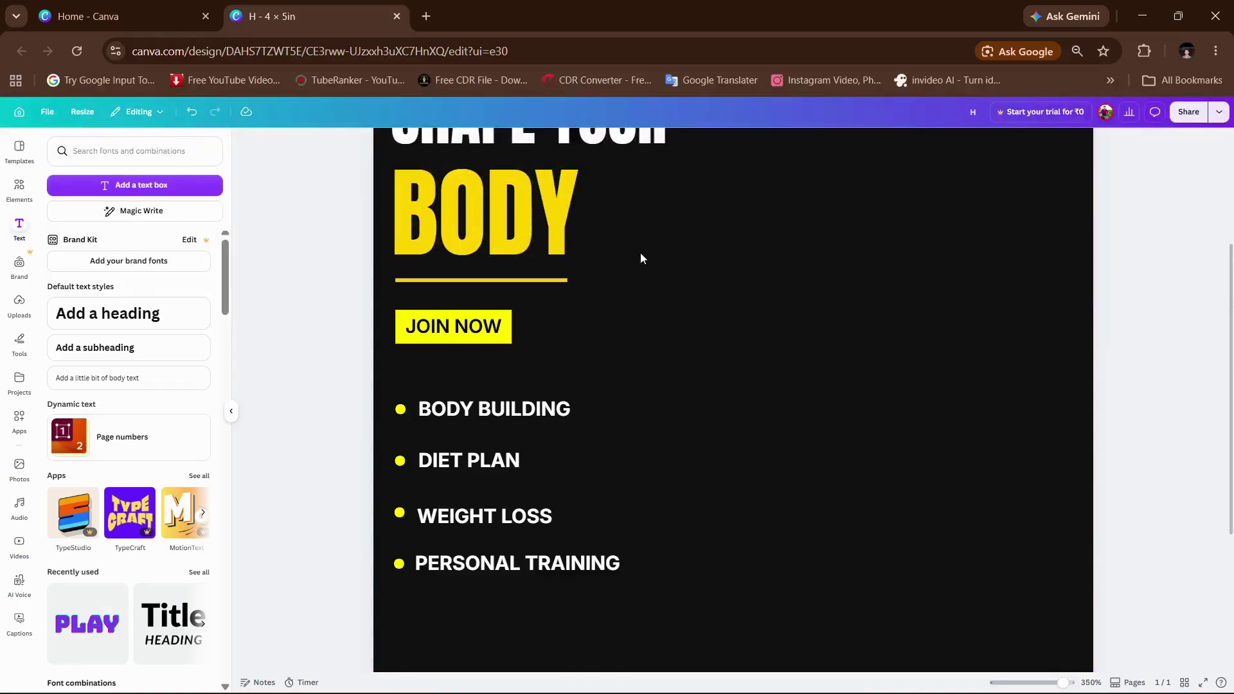
scroll(641, 257, up, 3)
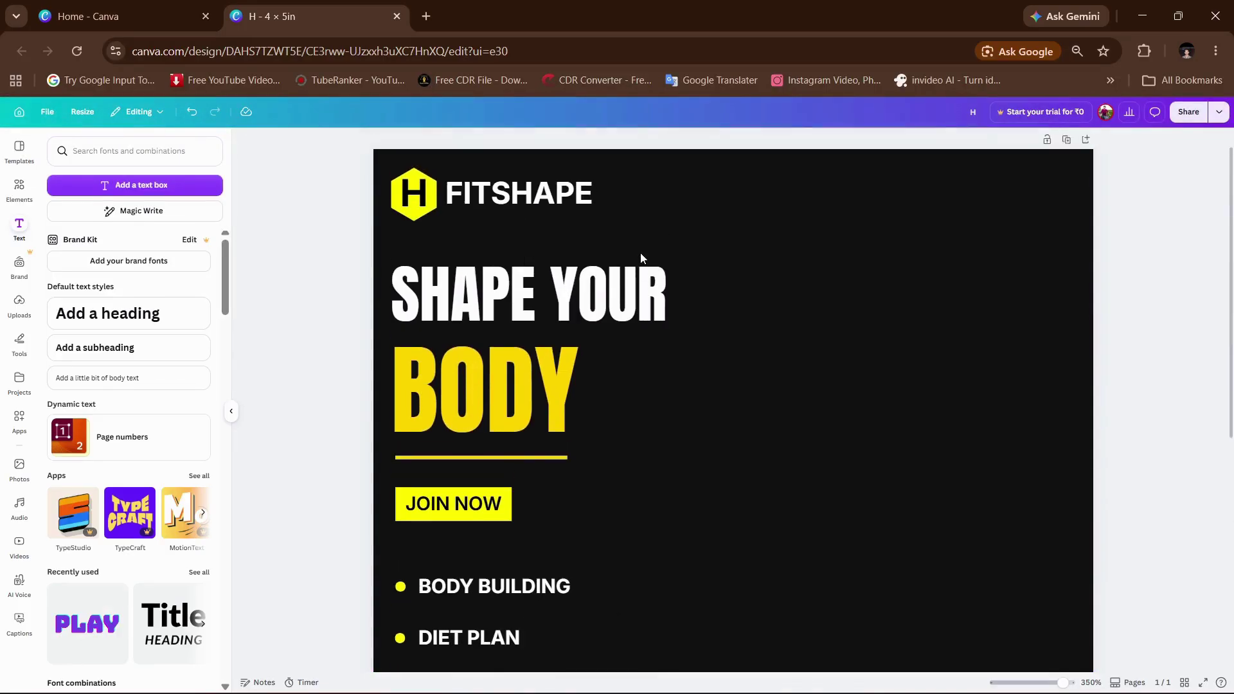
click(18, 202)
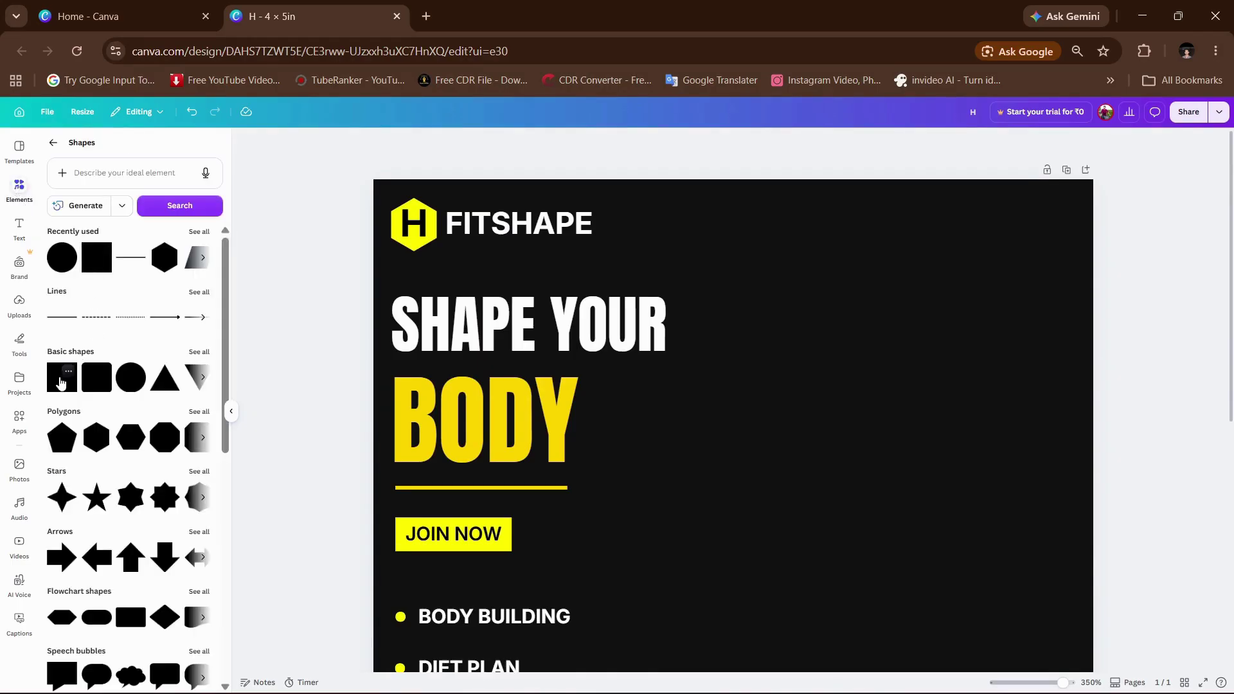
click(61, 383)
scroll(982, 367, down, 3)
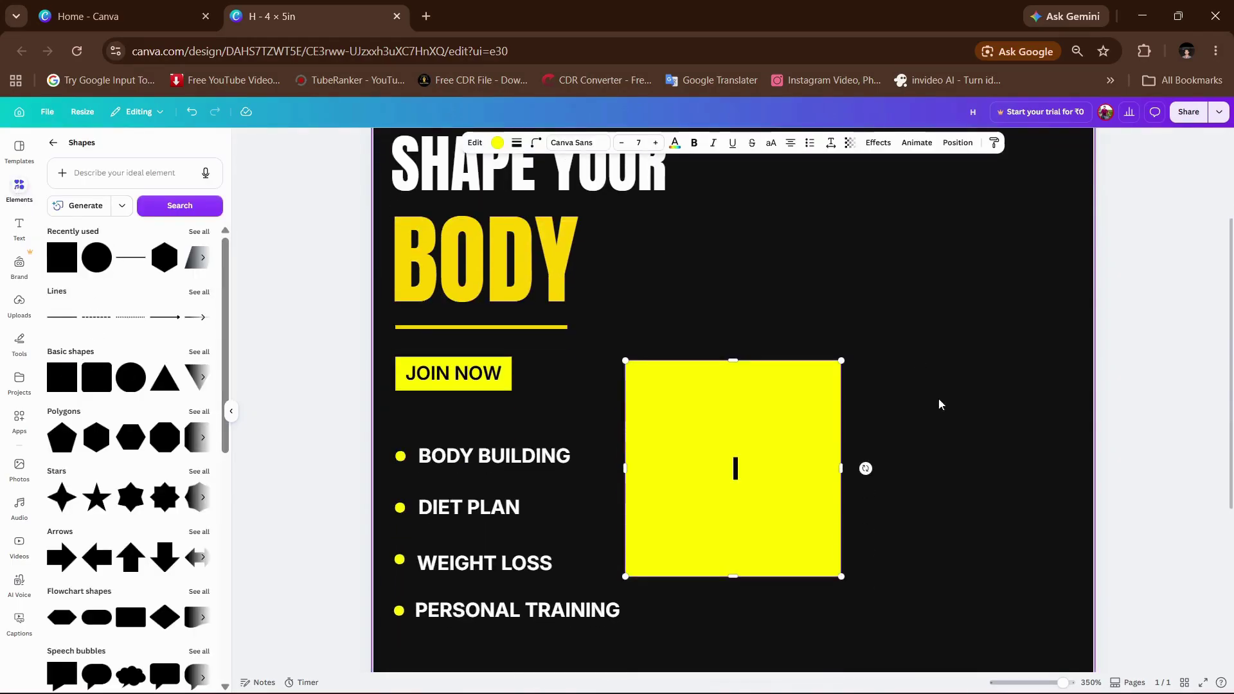
drag(807, 435, 1084, 326)
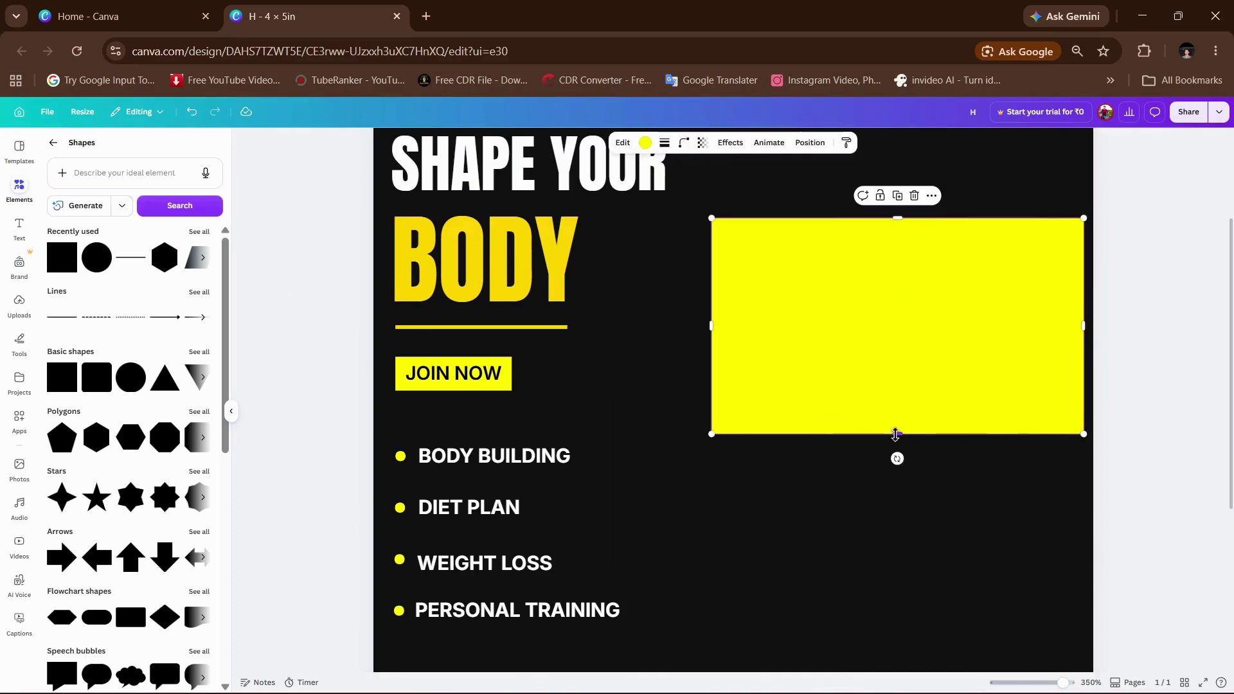
drag(895, 435, 867, 217)
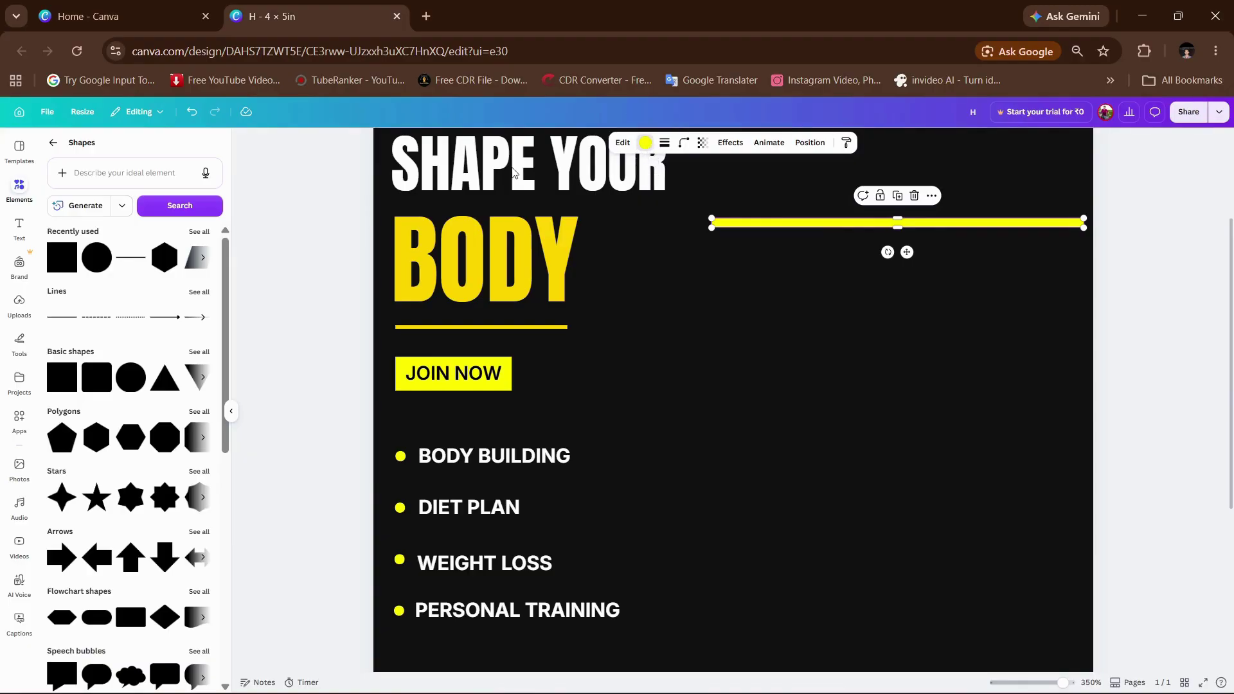
click(645, 143)
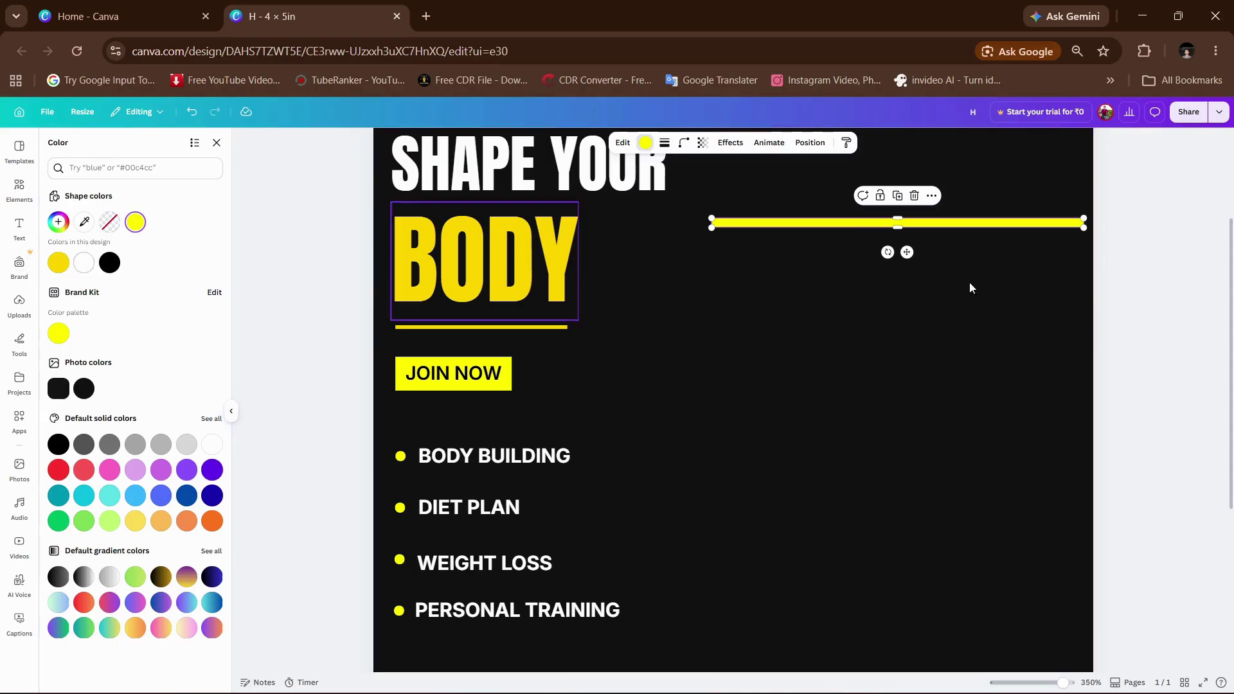
drag(896, 225, 897, 223)
Step: Tilt the yellow bar diagonally across the poster's upper-right corner and place a parallel copy on its outer side
scroll(900, 246, down, 3)
scroll(897, 246, up, 5)
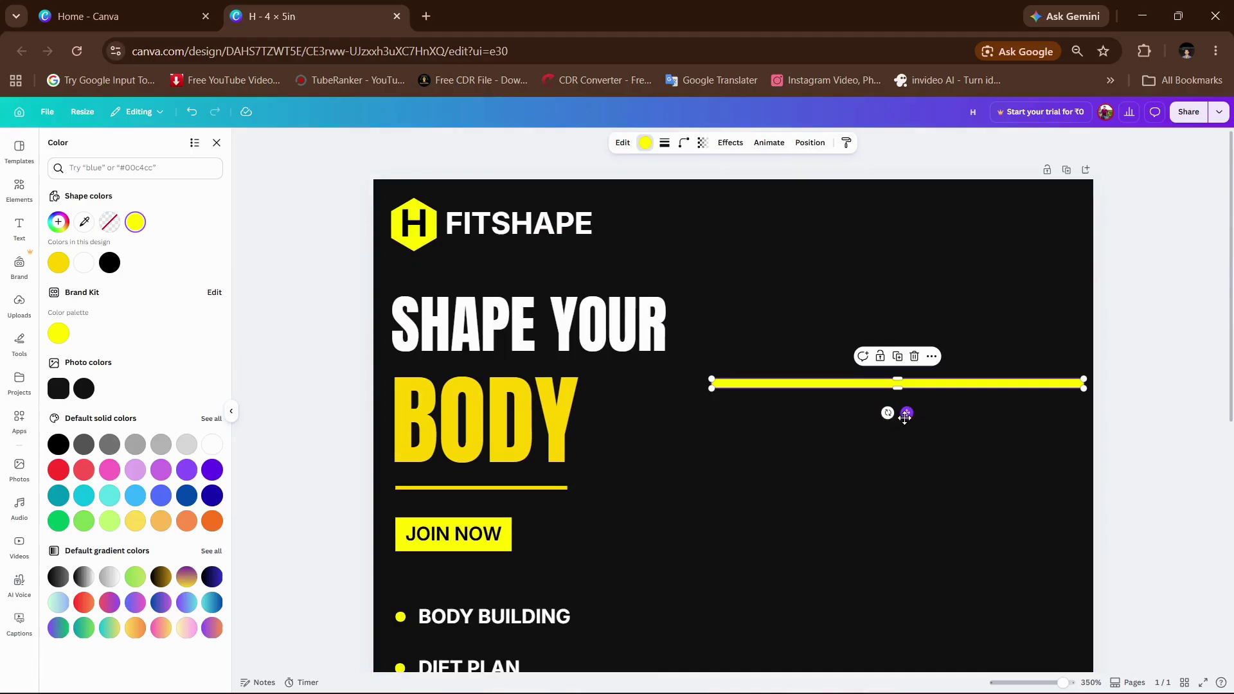
drag(907, 416, 1090, 242)
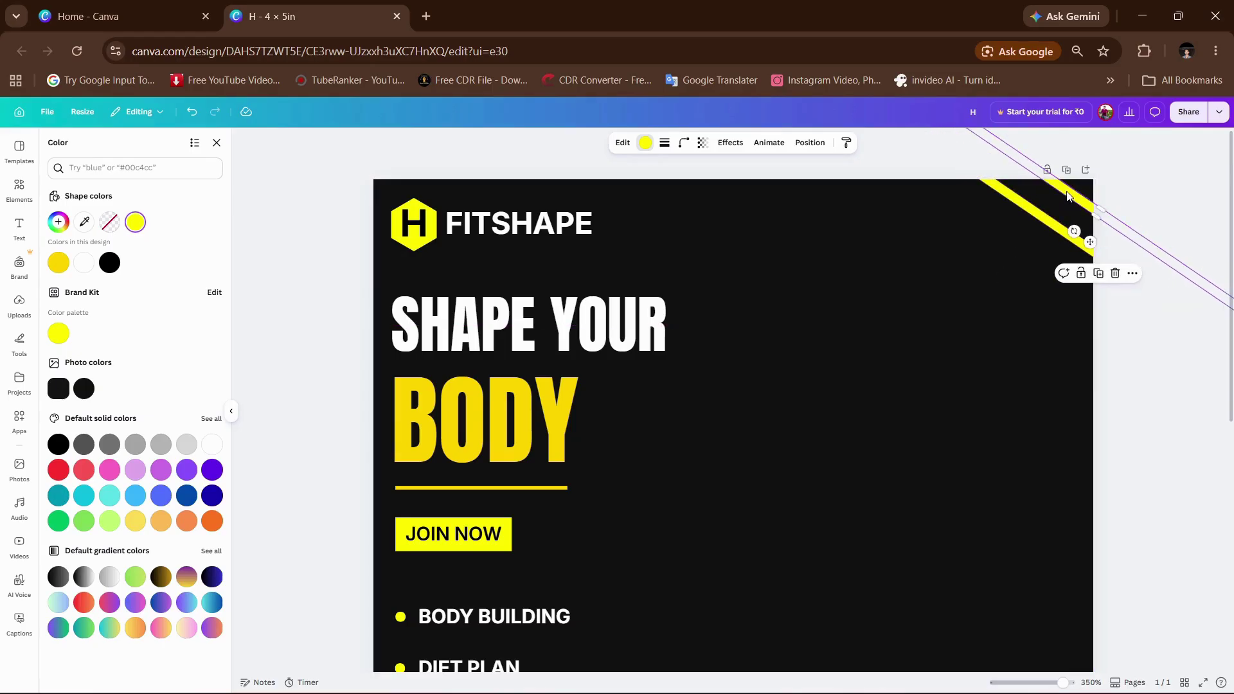
drag(1067, 196, 1056, 199)
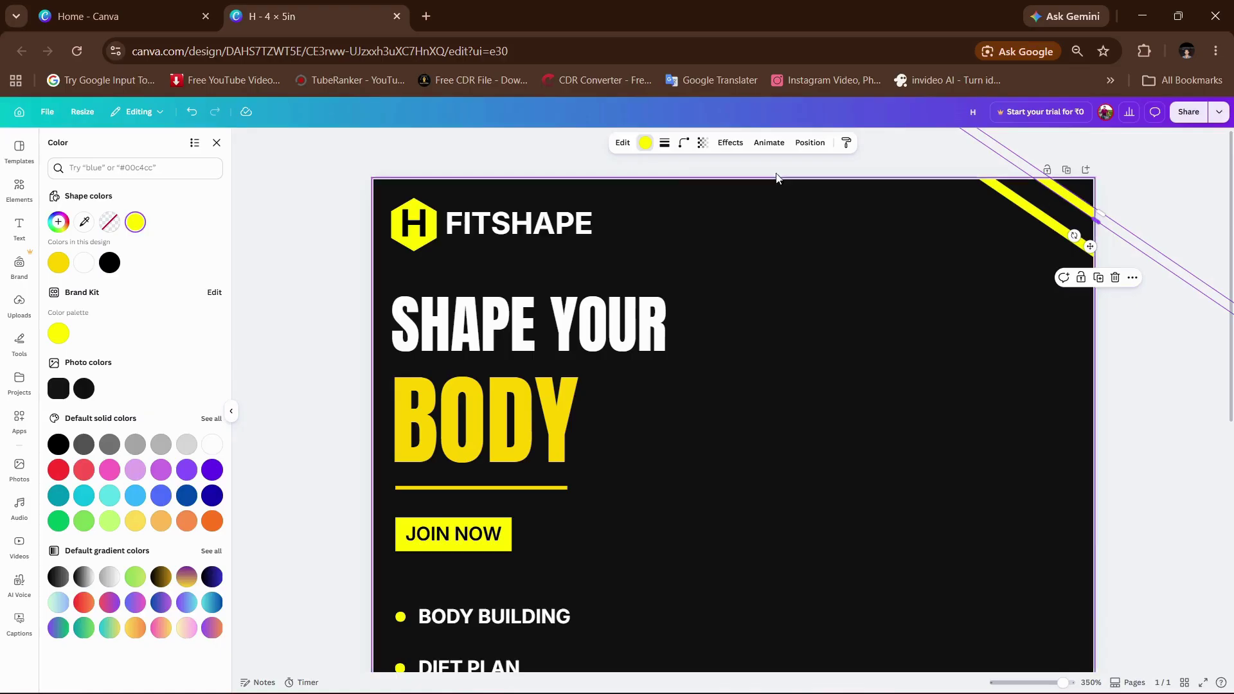
Step: Recolour the outer corner stripe light grey and lower its opacity
click(646, 148)
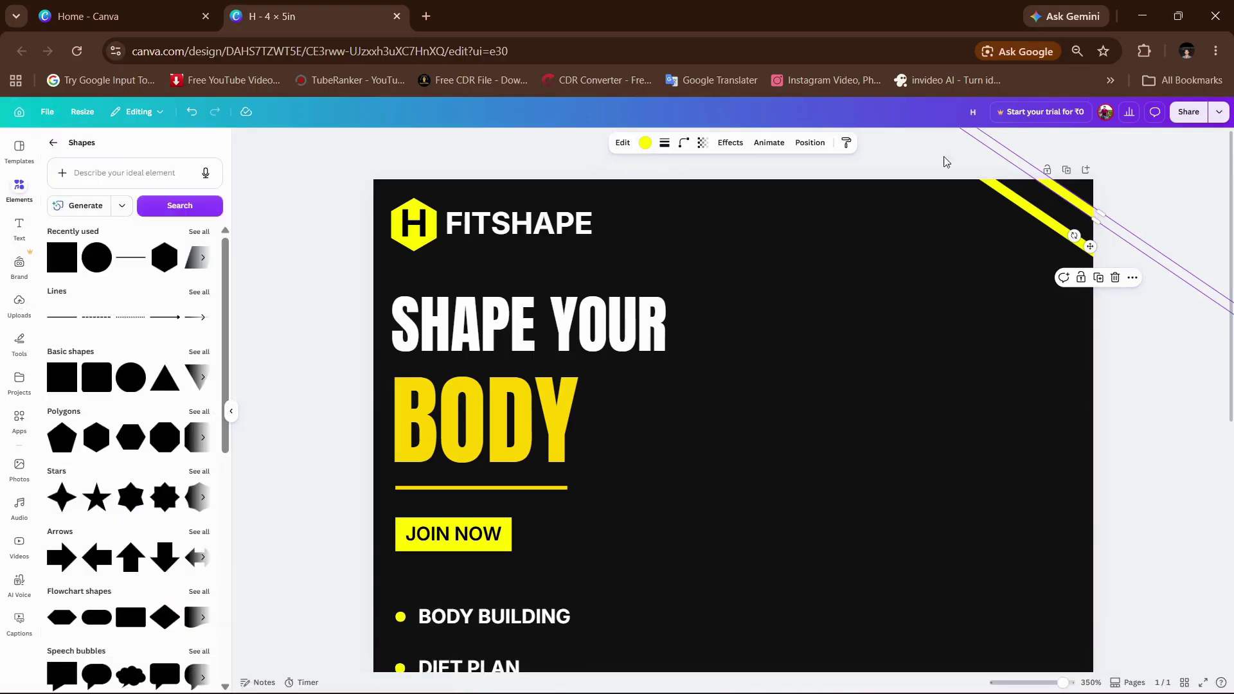
click(642, 147)
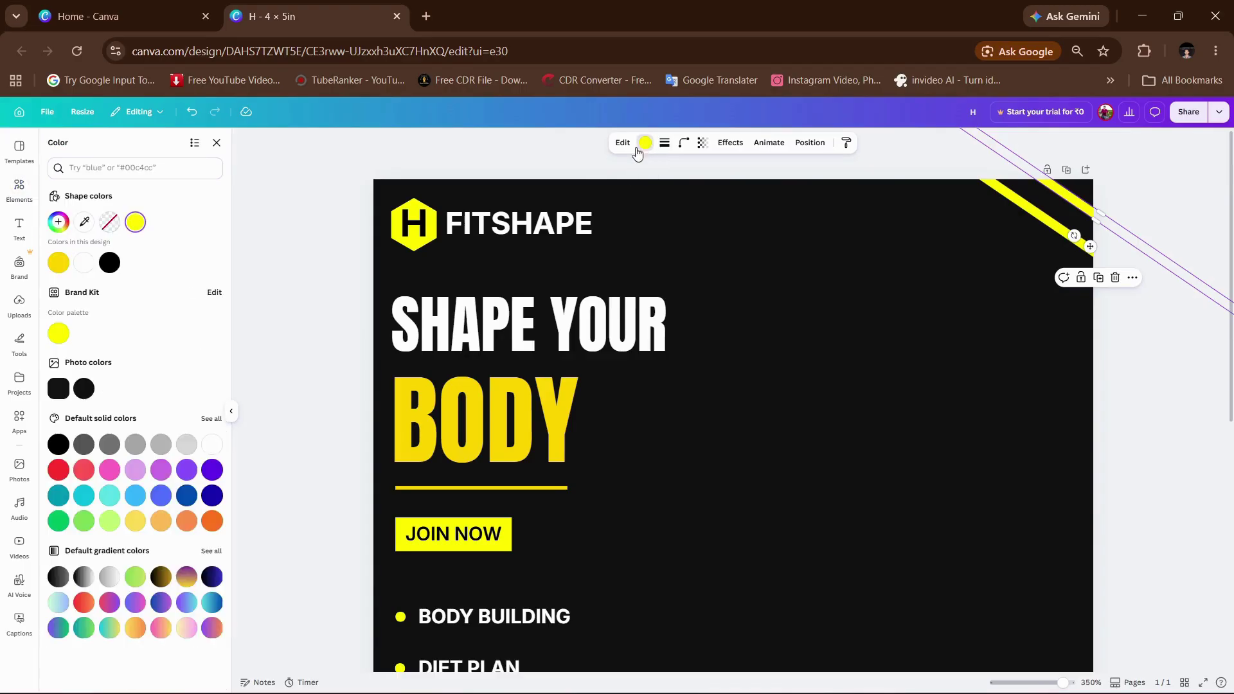
click(185, 445)
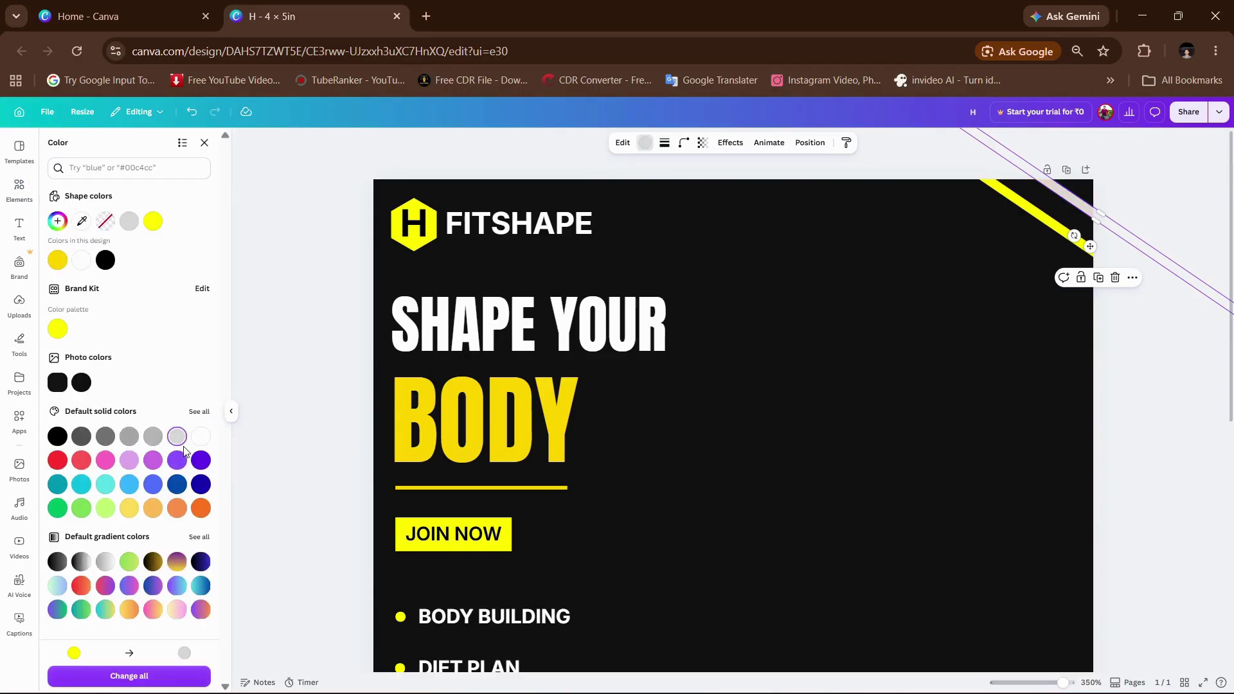
click(703, 143)
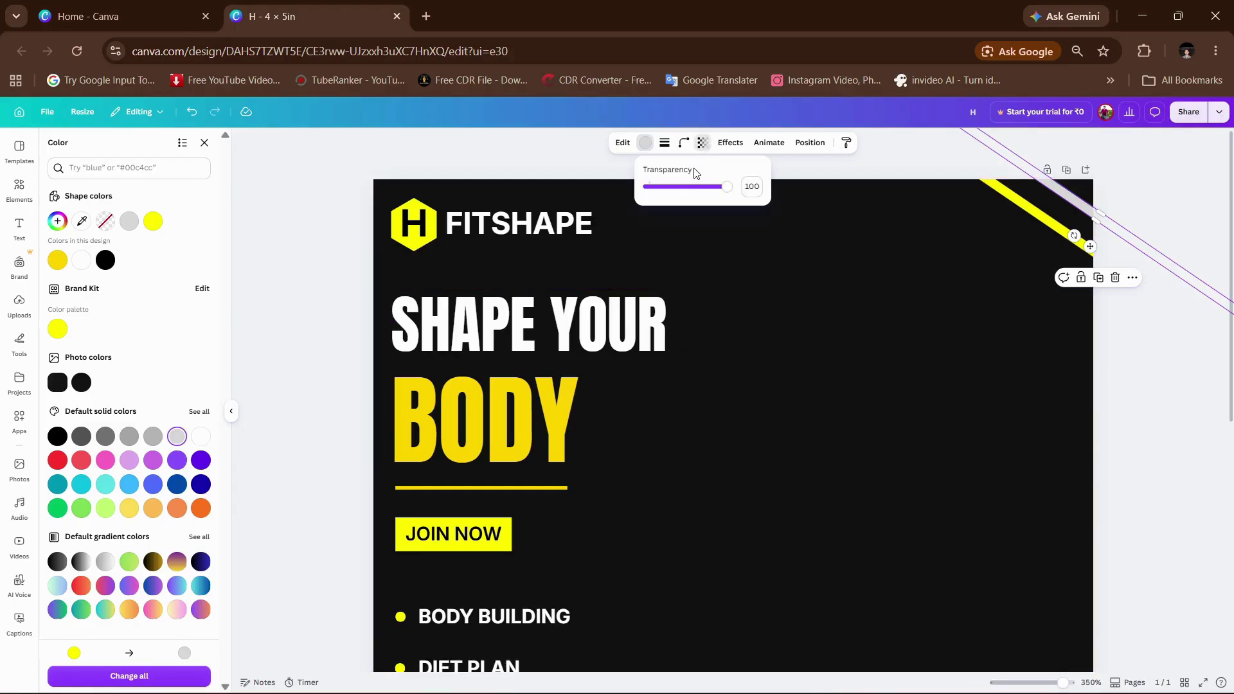
drag(705, 193, 714, 194)
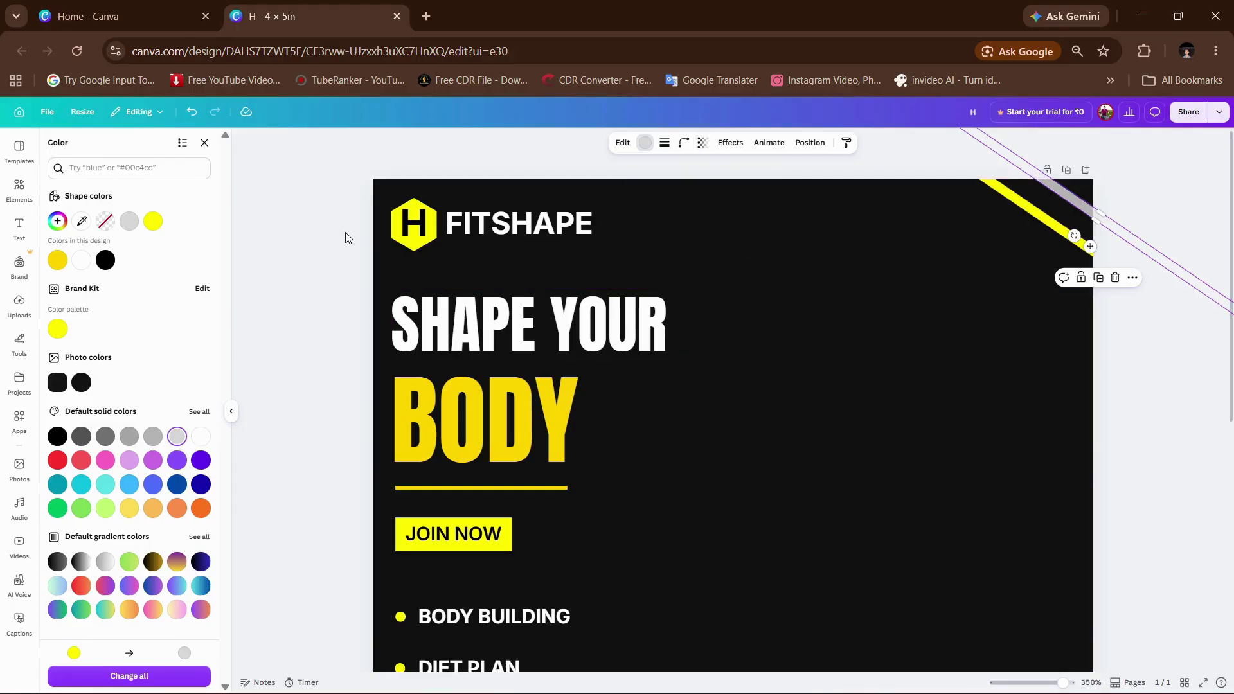
scroll(635, 349, down, 3)
scroll(1130, 307, up, 3)
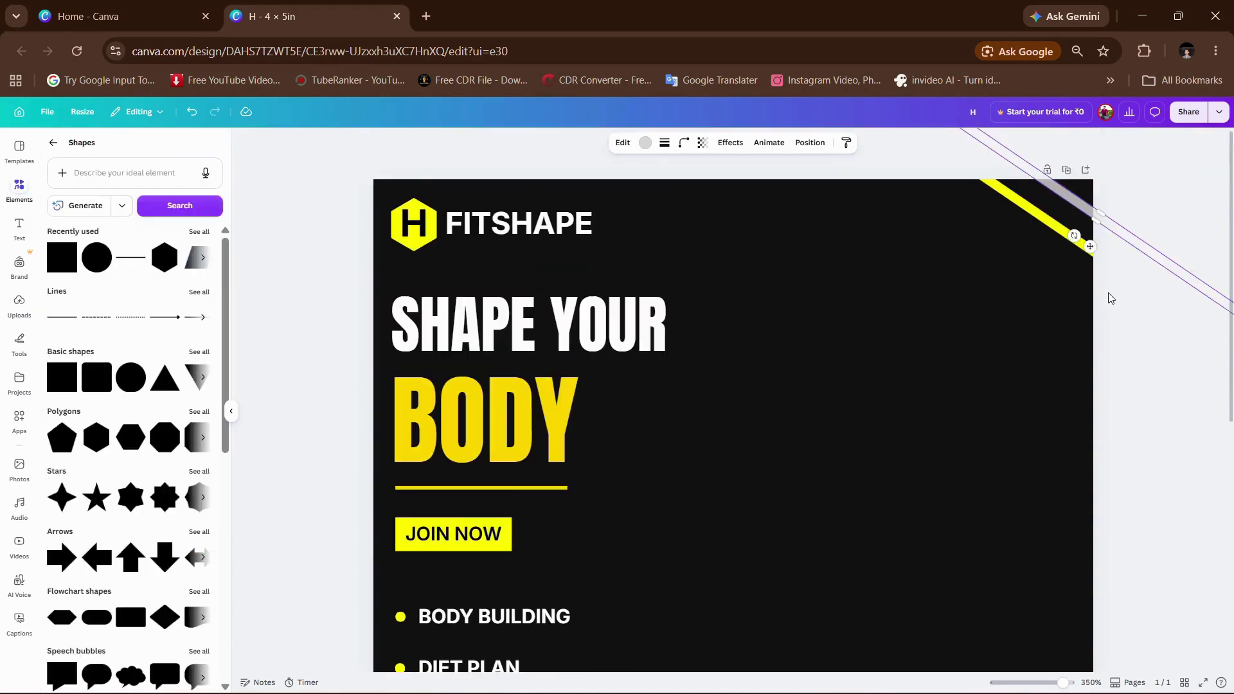
Step: Duplicate the yellow corner stripe and move the copy down to the poster's lower-left corner
click(1042, 222)
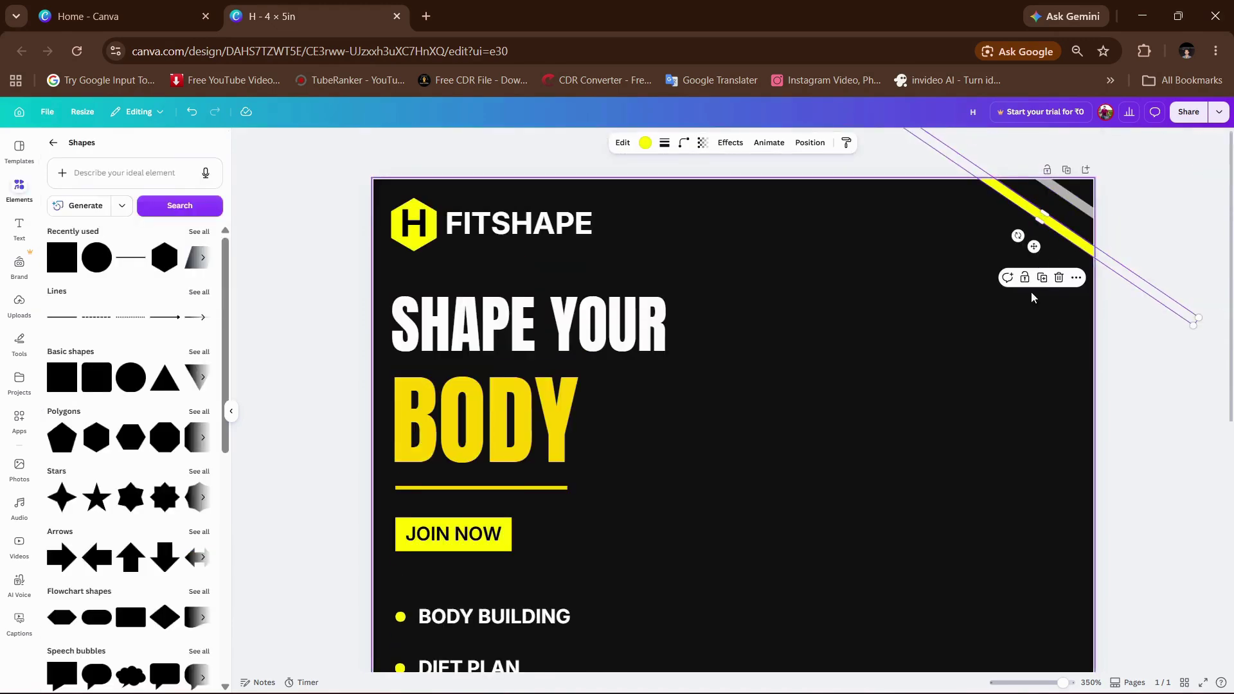
drag(1034, 246, 785, 460)
scroll(765, 471, down, 3)
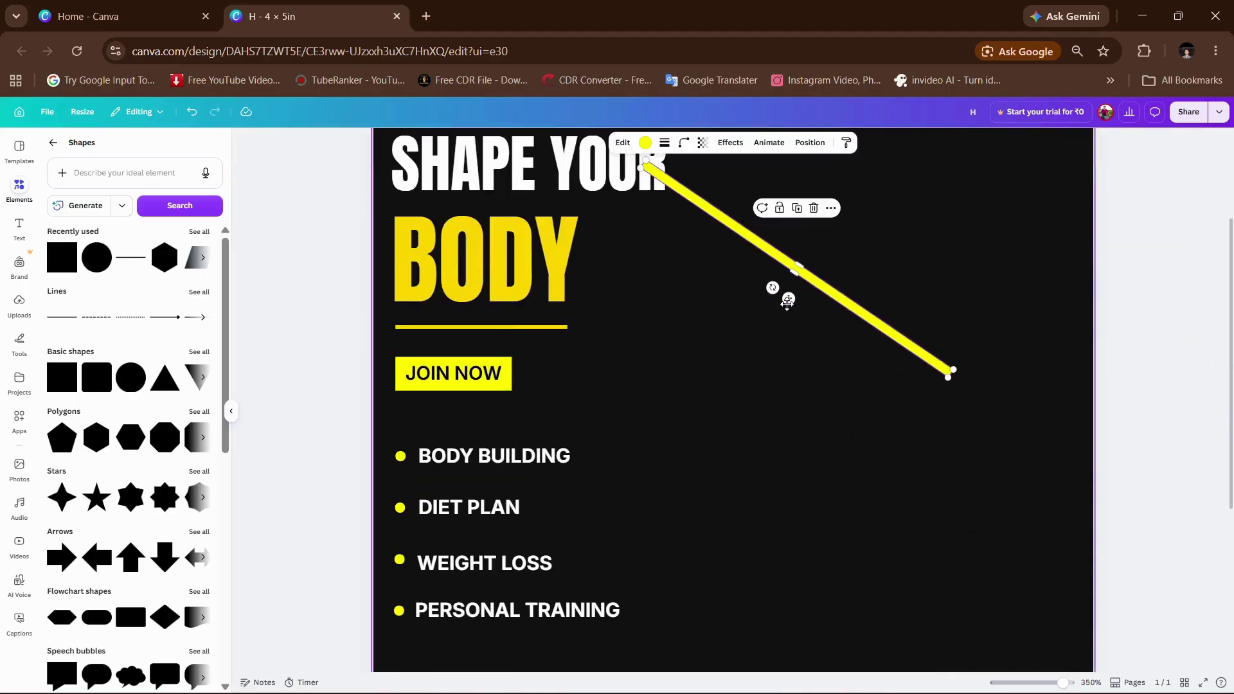
drag(787, 298, 675, 434)
scroll(675, 434, down, 3)
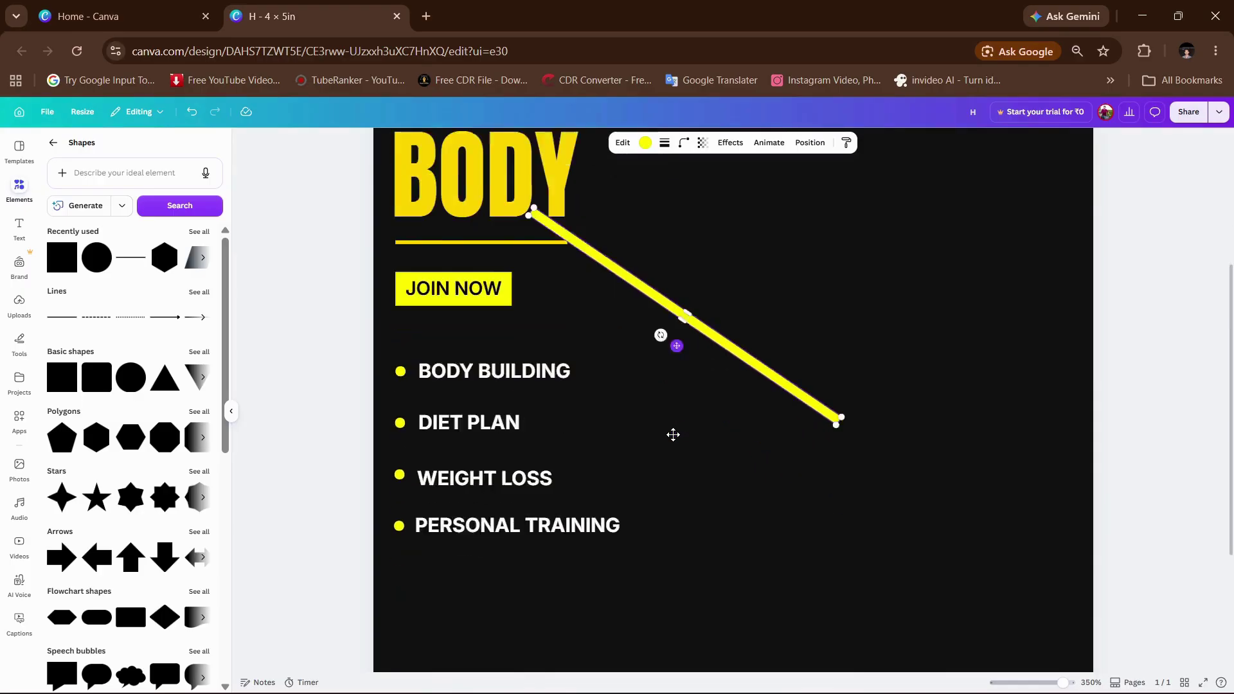
drag(658, 295, 390, 650)
scroll(707, 553, up, 5)
Step: Duplicate the grey corner stripe and place the copy across the poster's lower-left corner, below the yellow stripe
click(1060, 196)
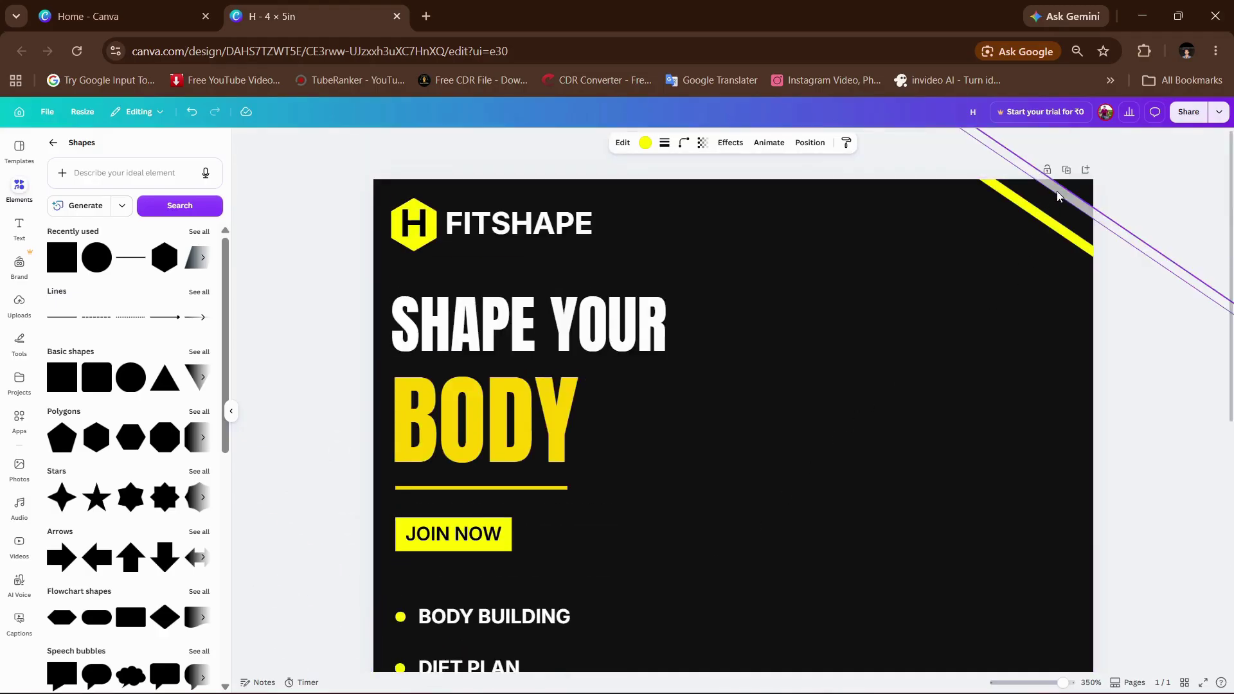
click(1098, 278)
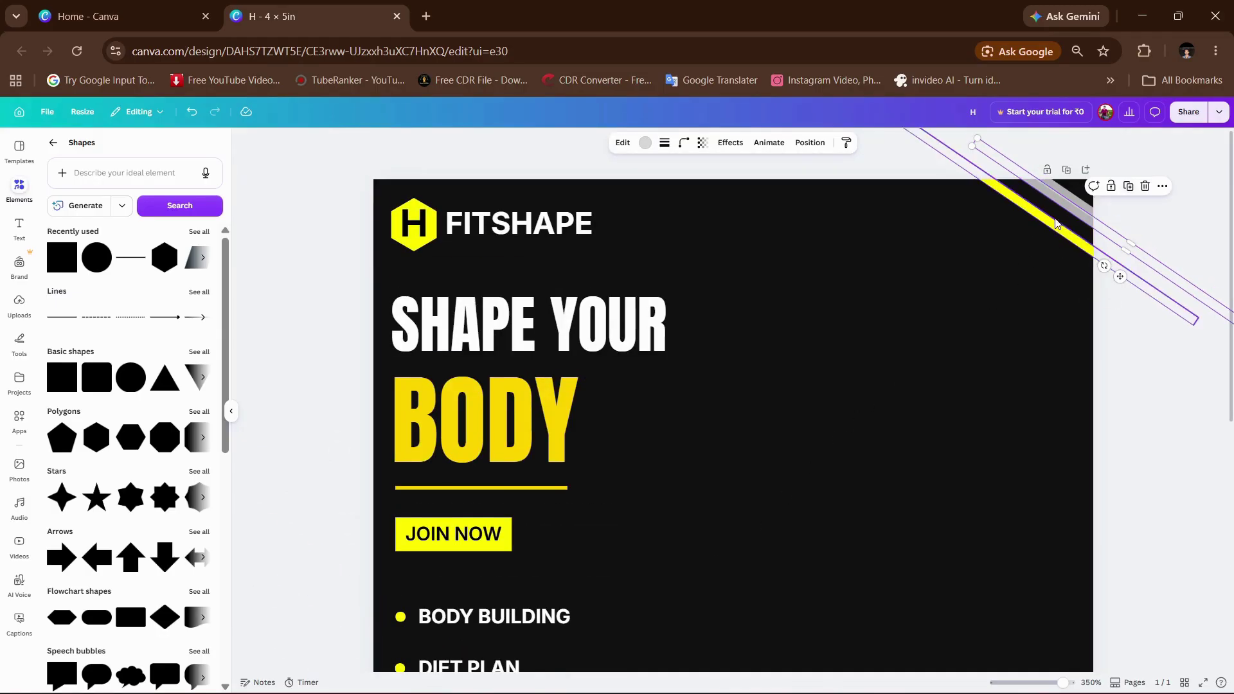
drag(1120, 277, 535, 579)
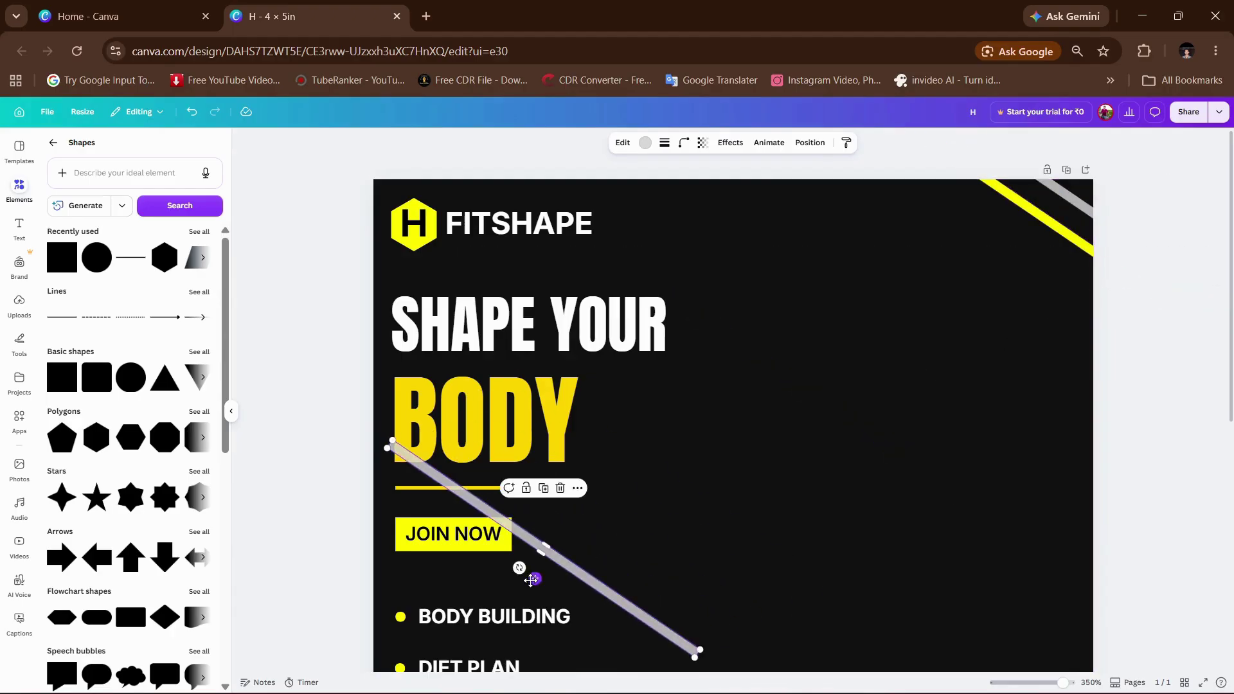
scroll(531, 583, down, 5)
scroll(506, 514, down, 1)
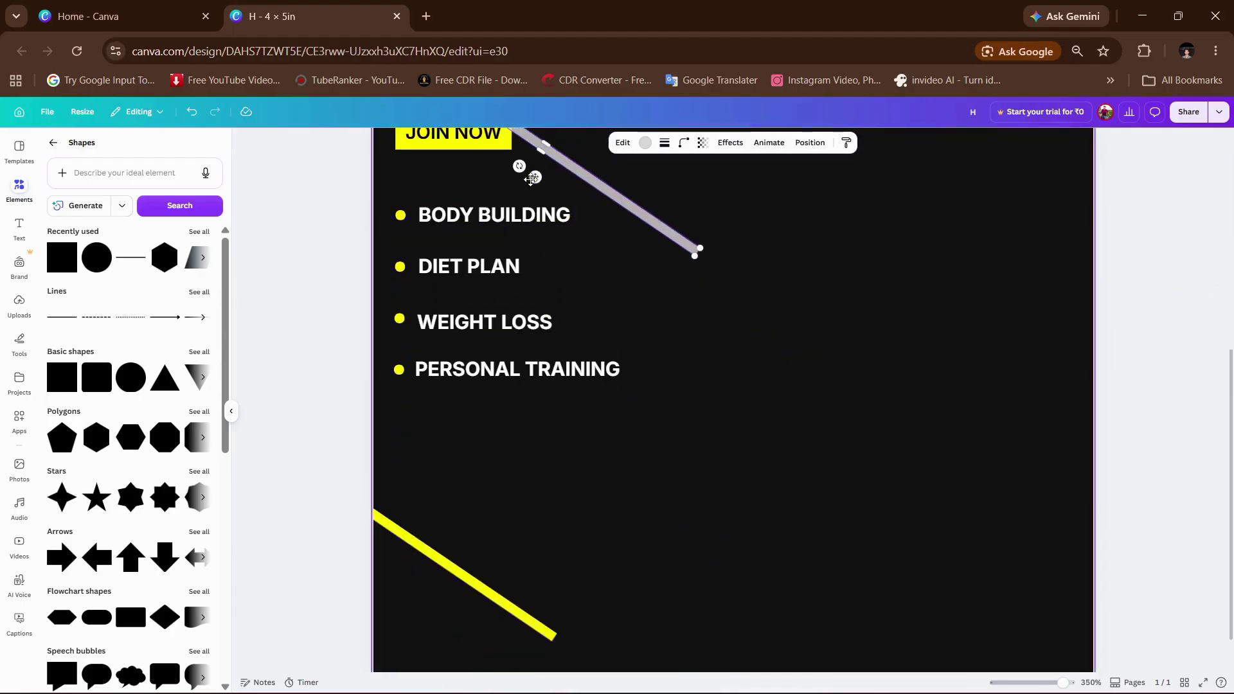
drag(531, 178, 380, 662)
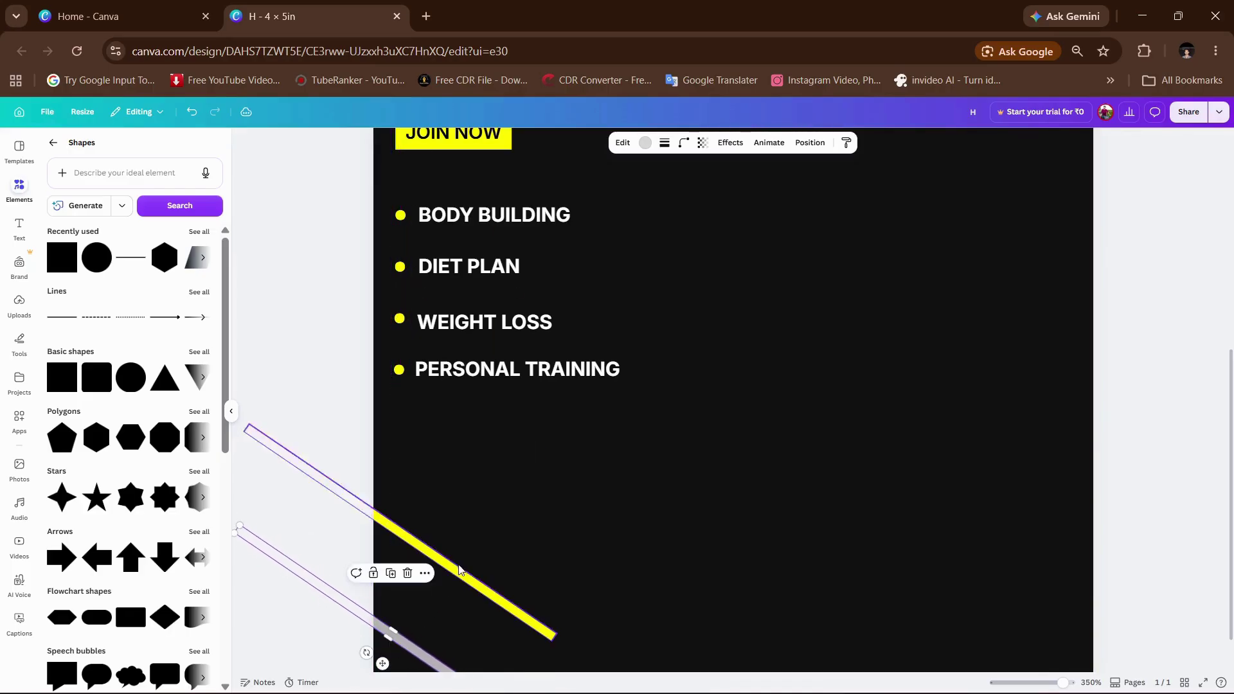
Step: Reposition the lower-left yellow stripe so it crosses the corner close to and parallel with the grey stripe
click(459, 570)
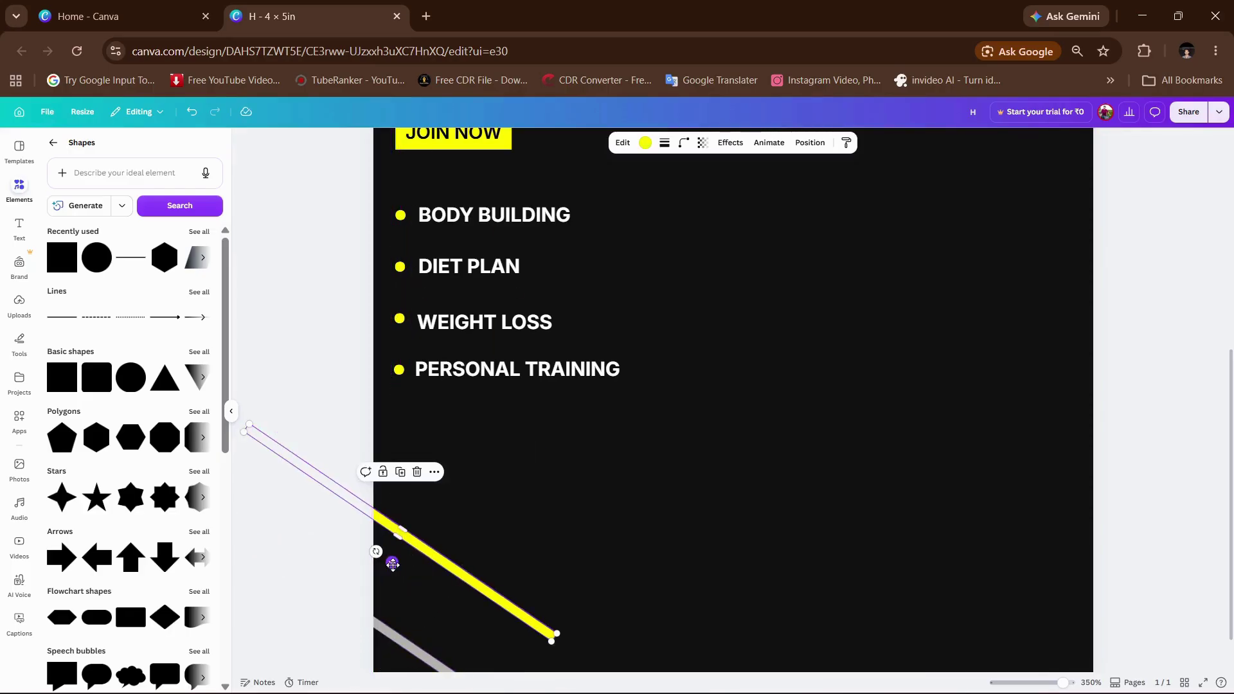
drag(393, 563, 670, 524)
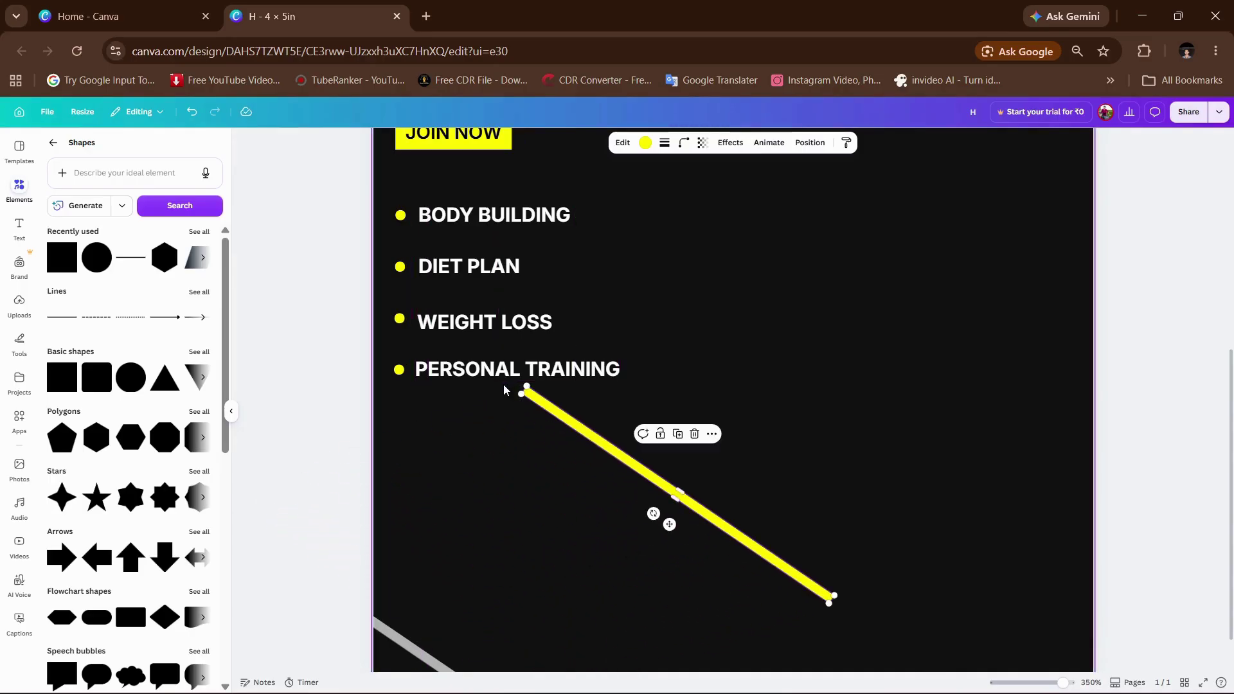
drag(669, 524, 376, 468)
drag(366, 455, 457, 642)
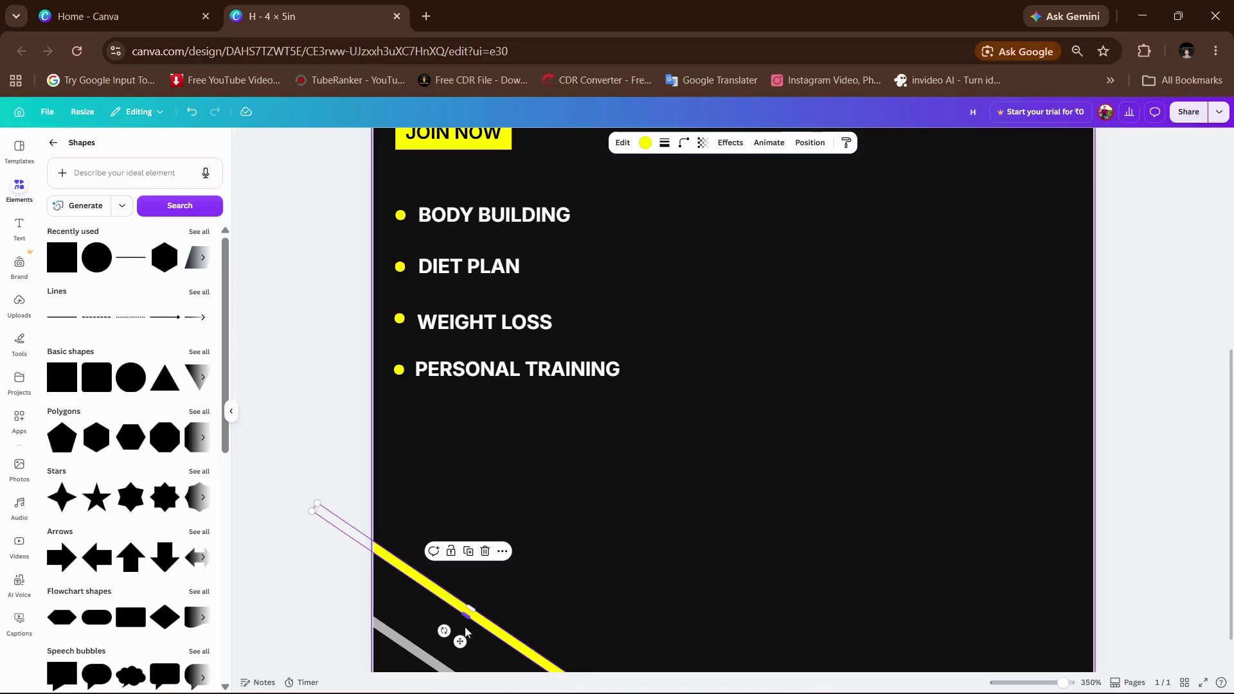
drag(459, 642, 428, 657)
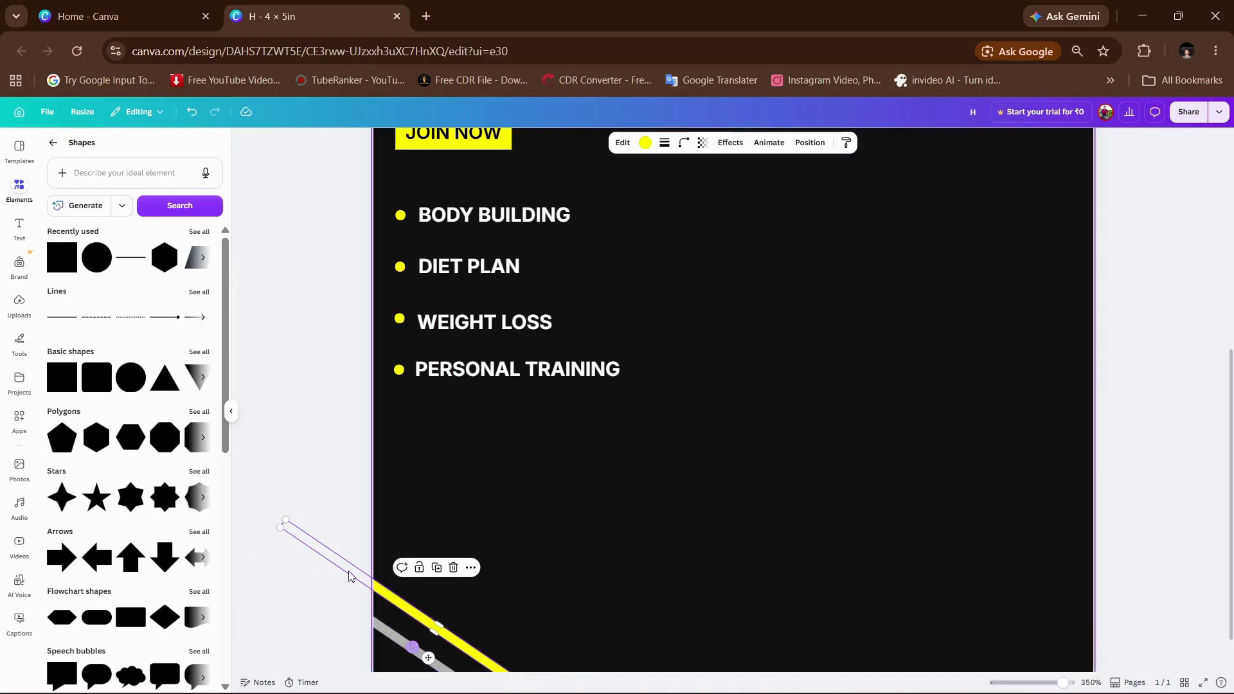
click(298, 430)
scroll(883, 456, up, 5)
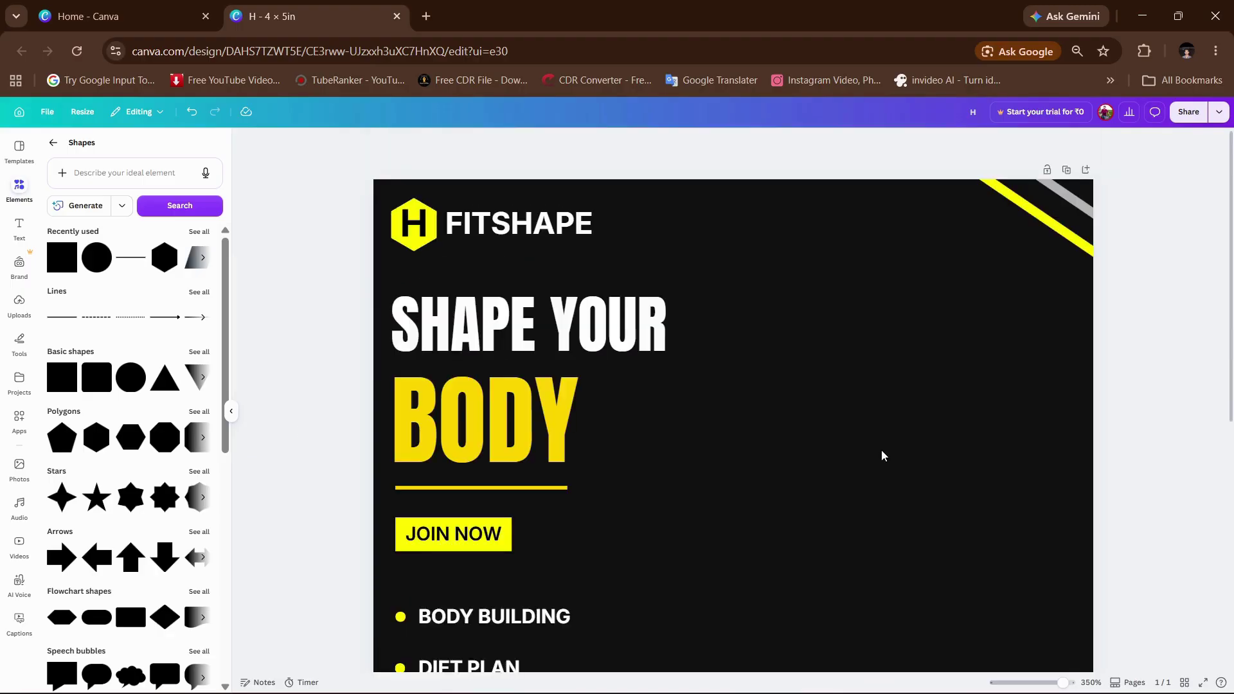
Step: Upload the body builder image from the Desktop folder
scroll(882, 456, down, 2)
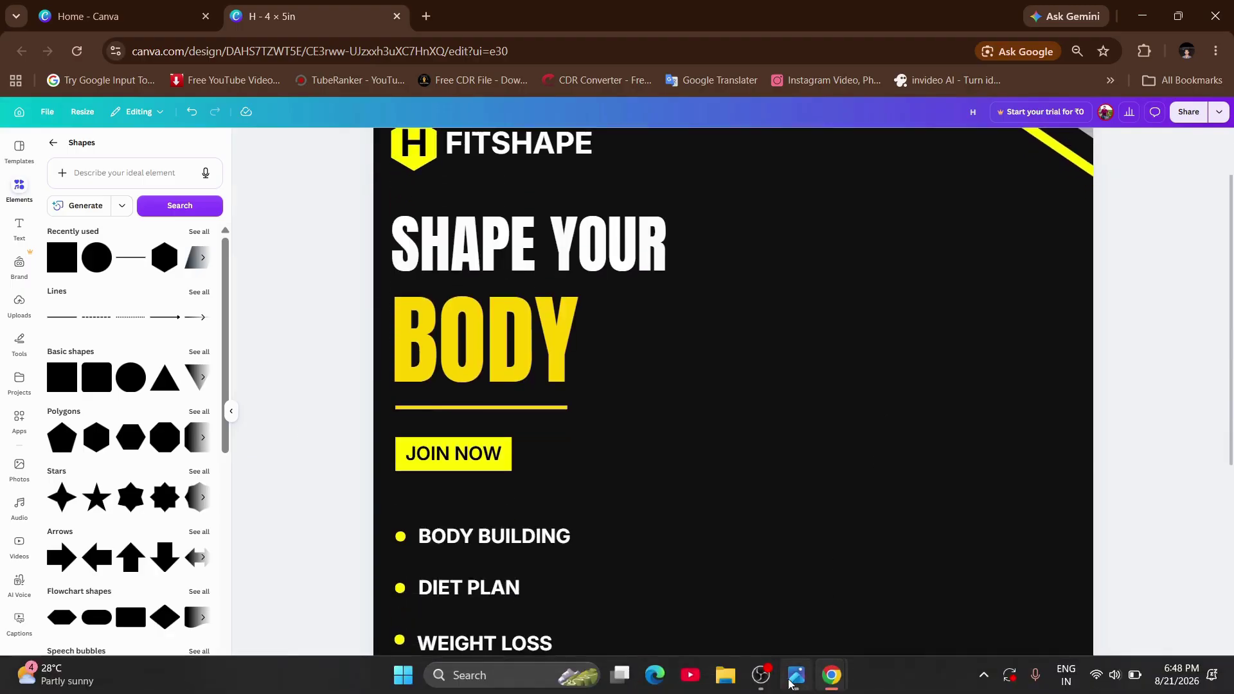
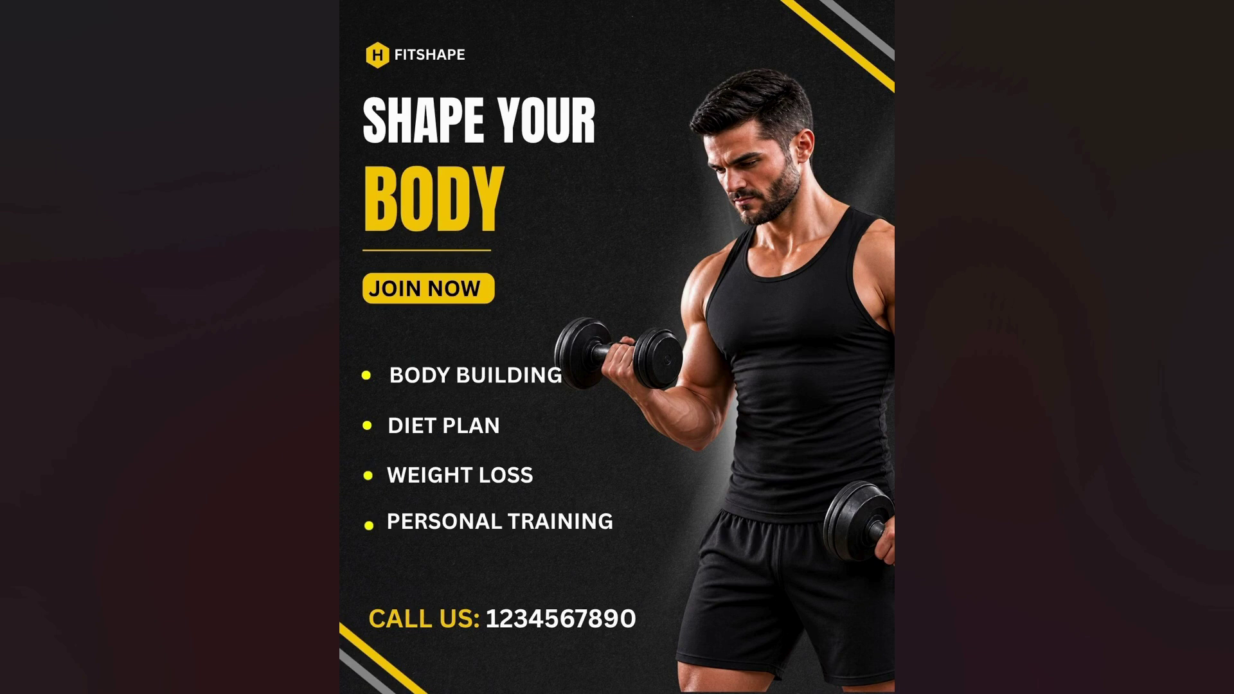
key(alt+Tab)
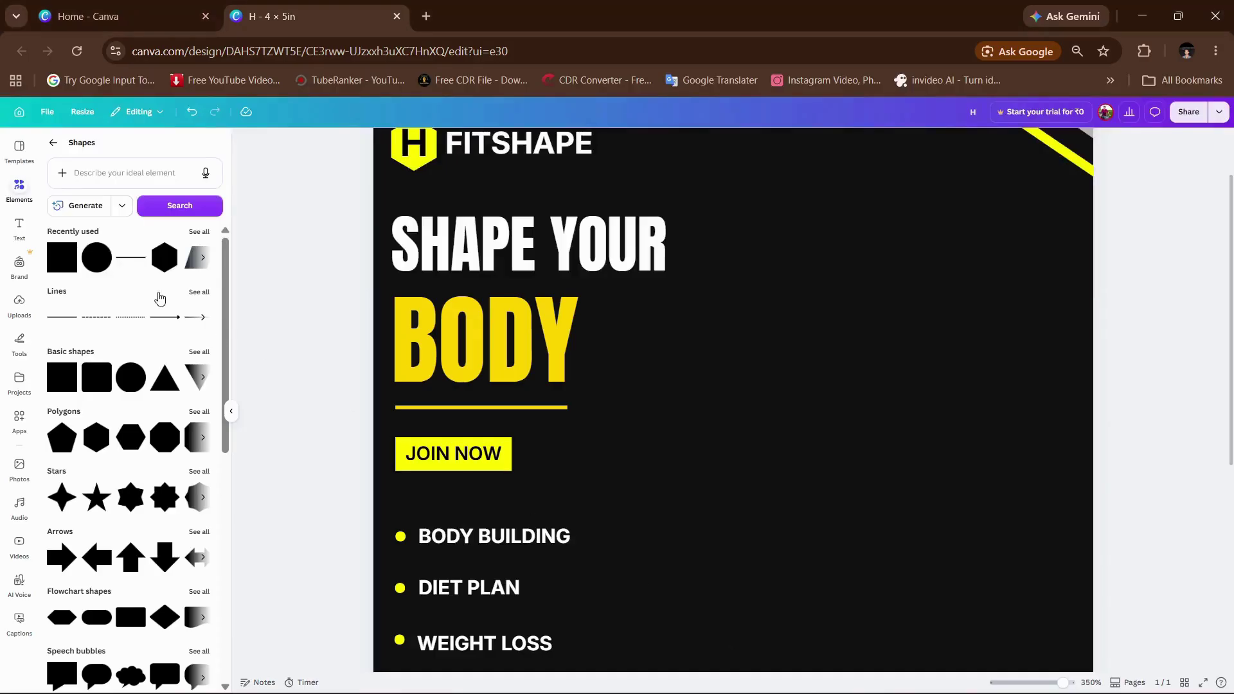
click(19, 305)
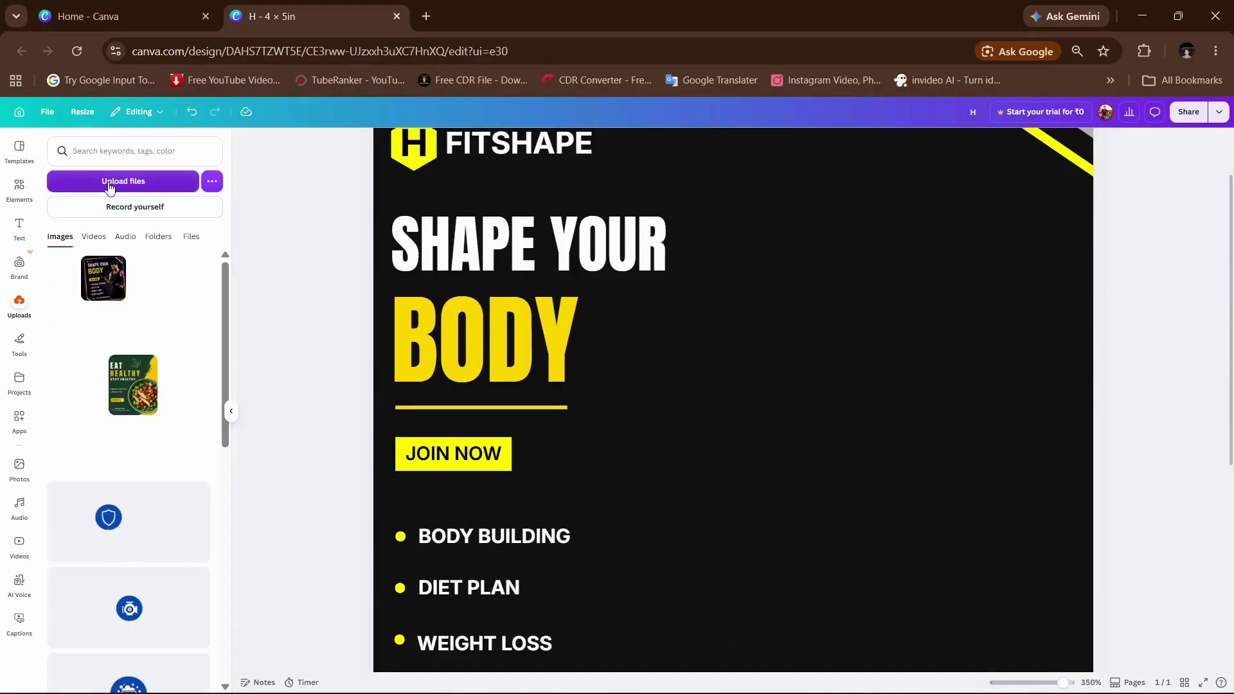
click(114, 184)
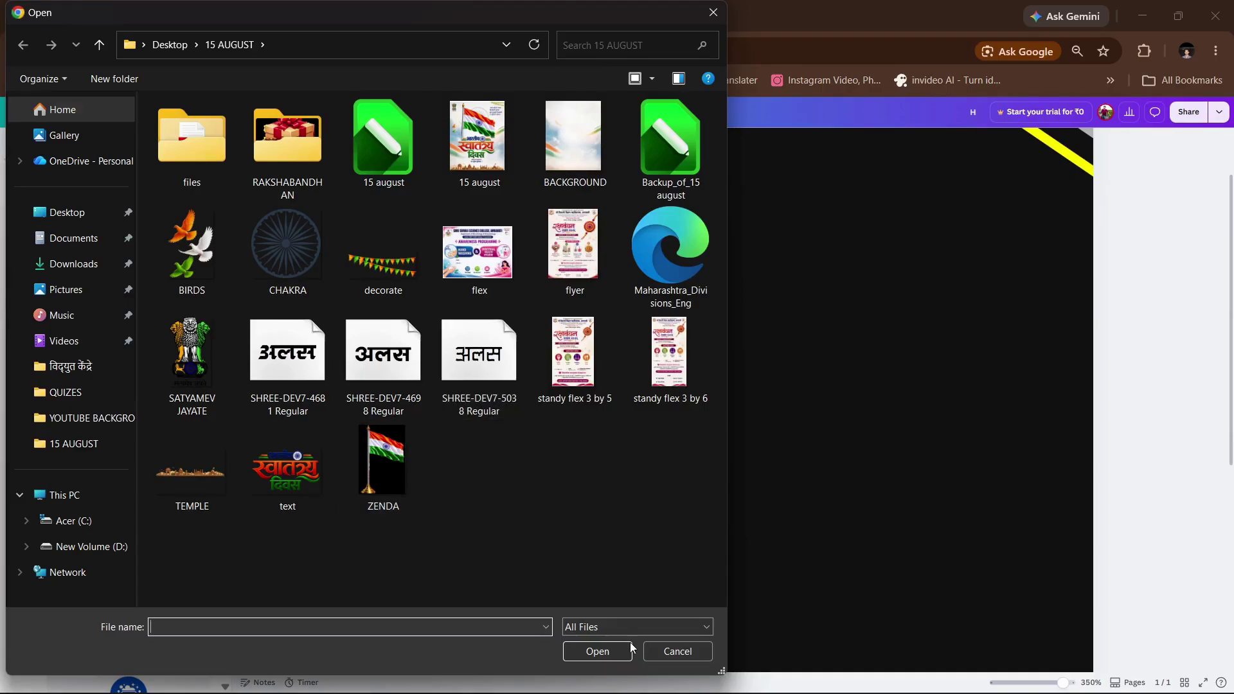
click(69, 212)
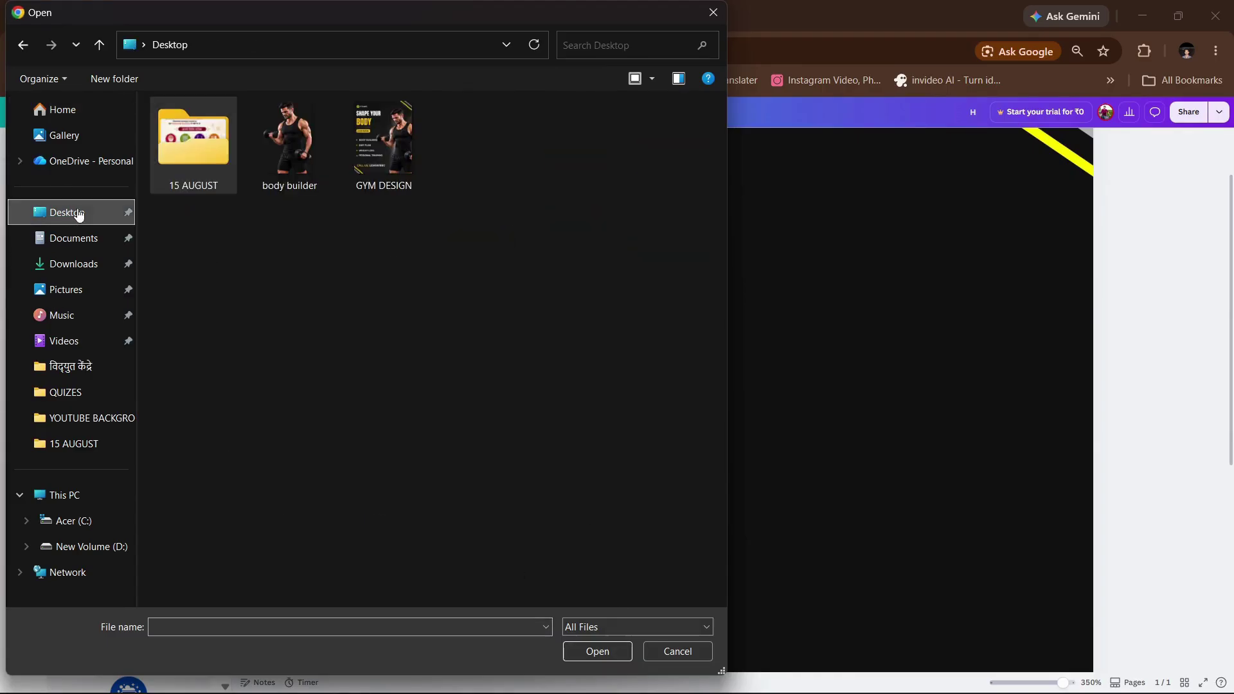
click(291, 145)
click(582, 654)
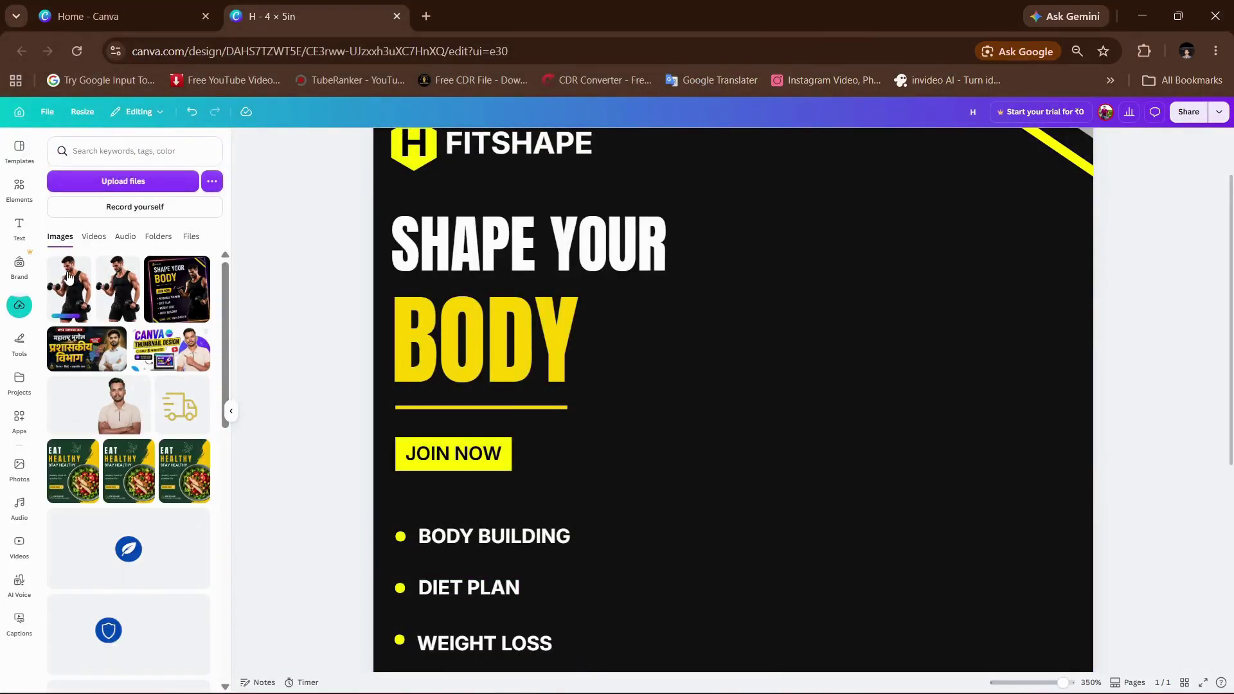
Step: Add the uploaded bodybuilder photo to the poster
click(111, 245)
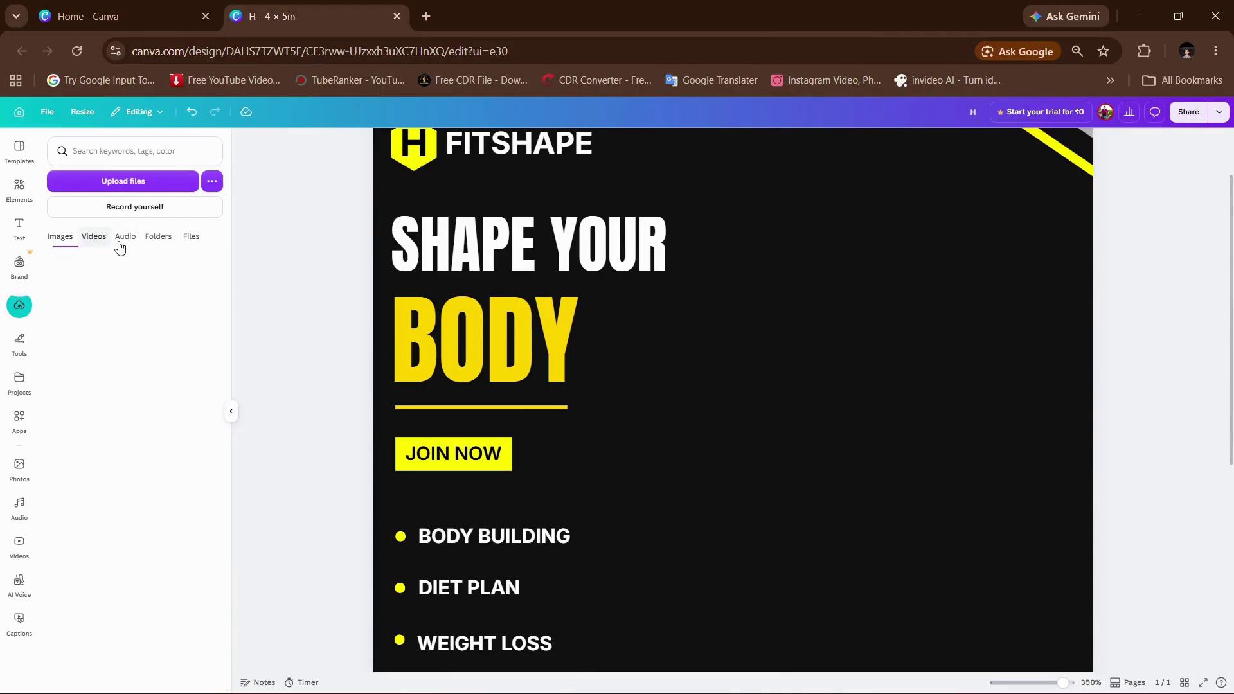
click(122, 243)
click(53, 238)
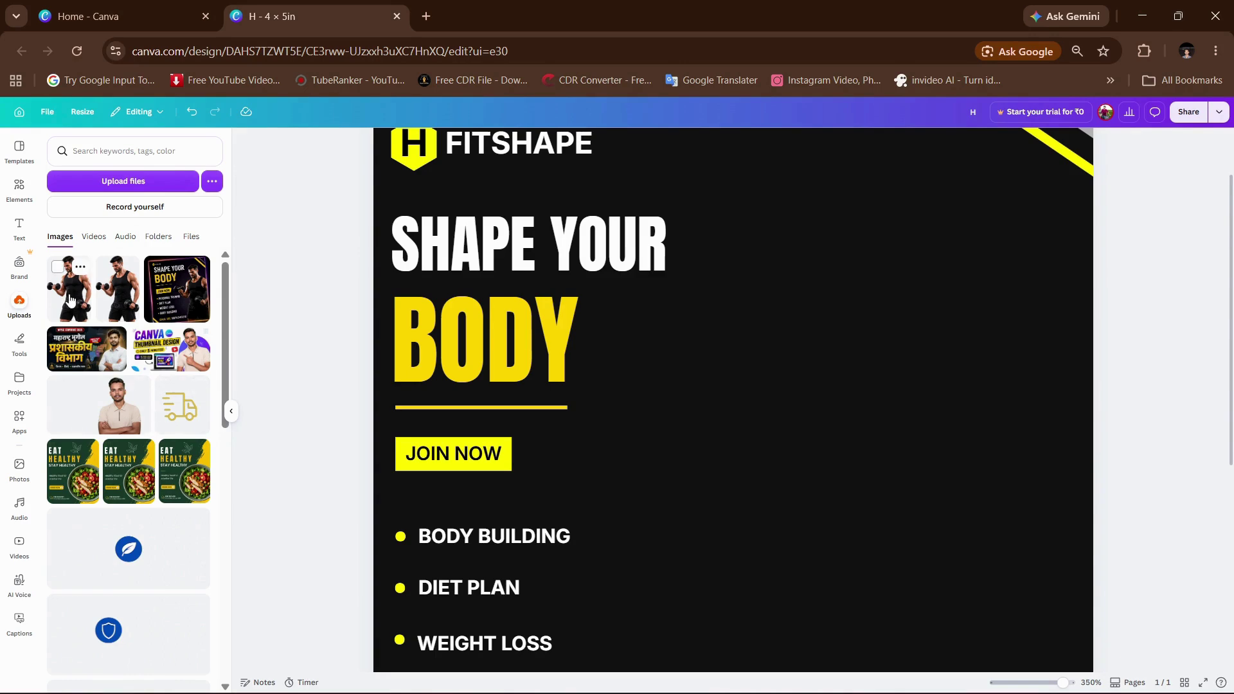
scroll(958, 483, down, 3)
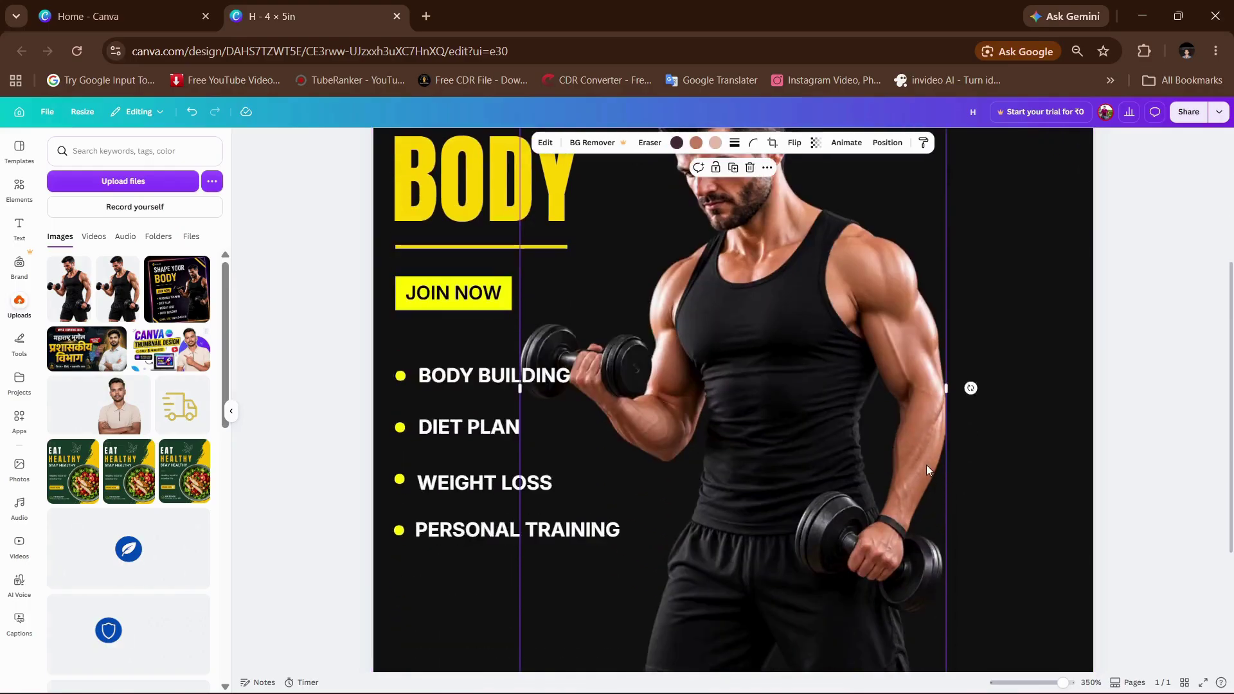
scroll(927, 468, down, 2)
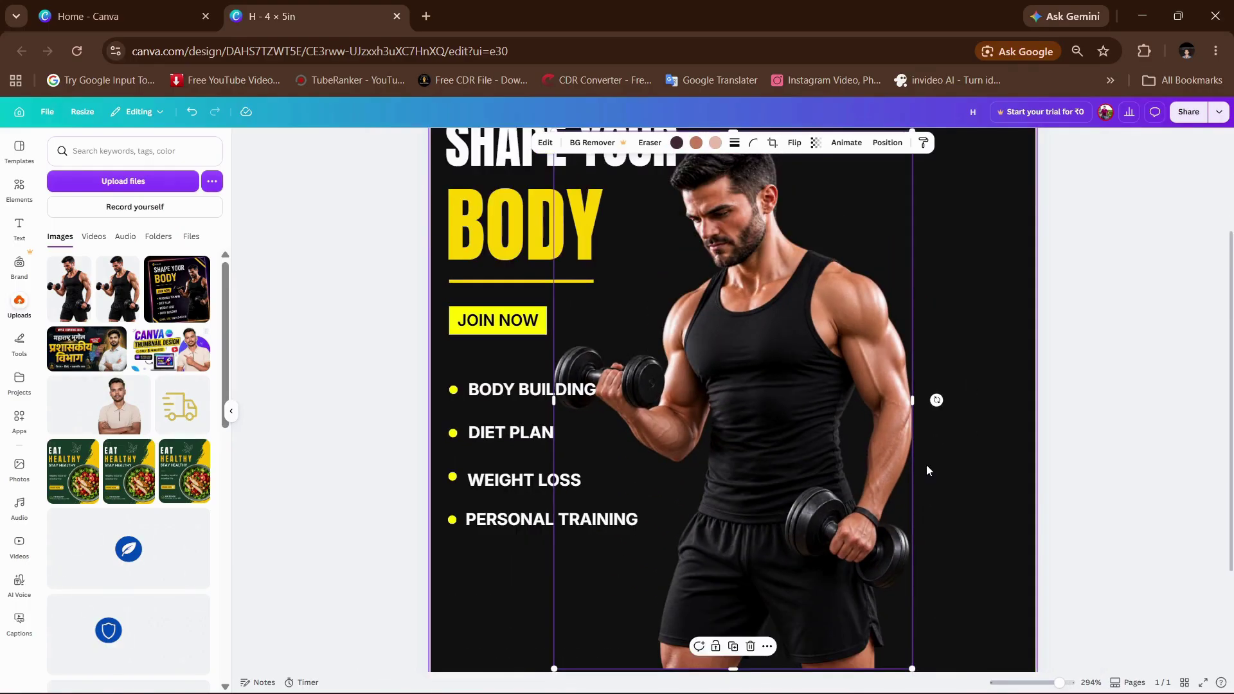
scroll(927, 465, down, 3)
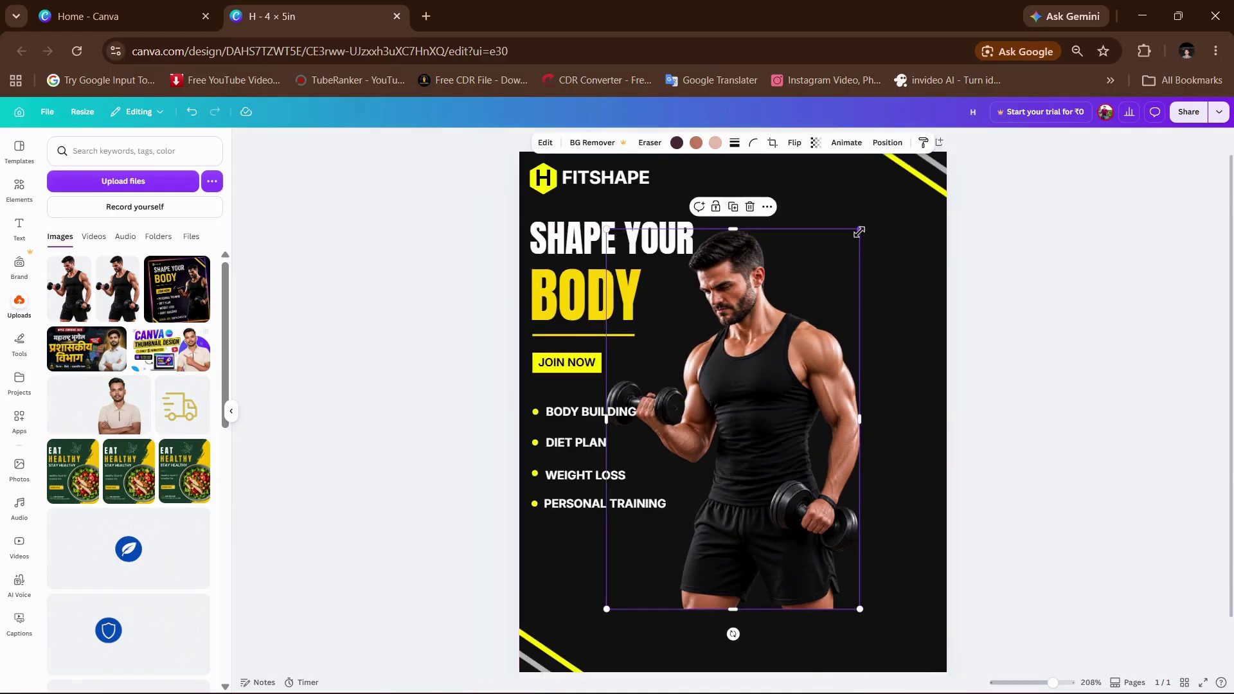
Step: Enlarge the bodybuilder photo and move it so his far arm runs past the poster's right edge and his shorts meet the bottom edge
drag(860, 229, 1054, 200)
scroll(726, 347, down, 1)
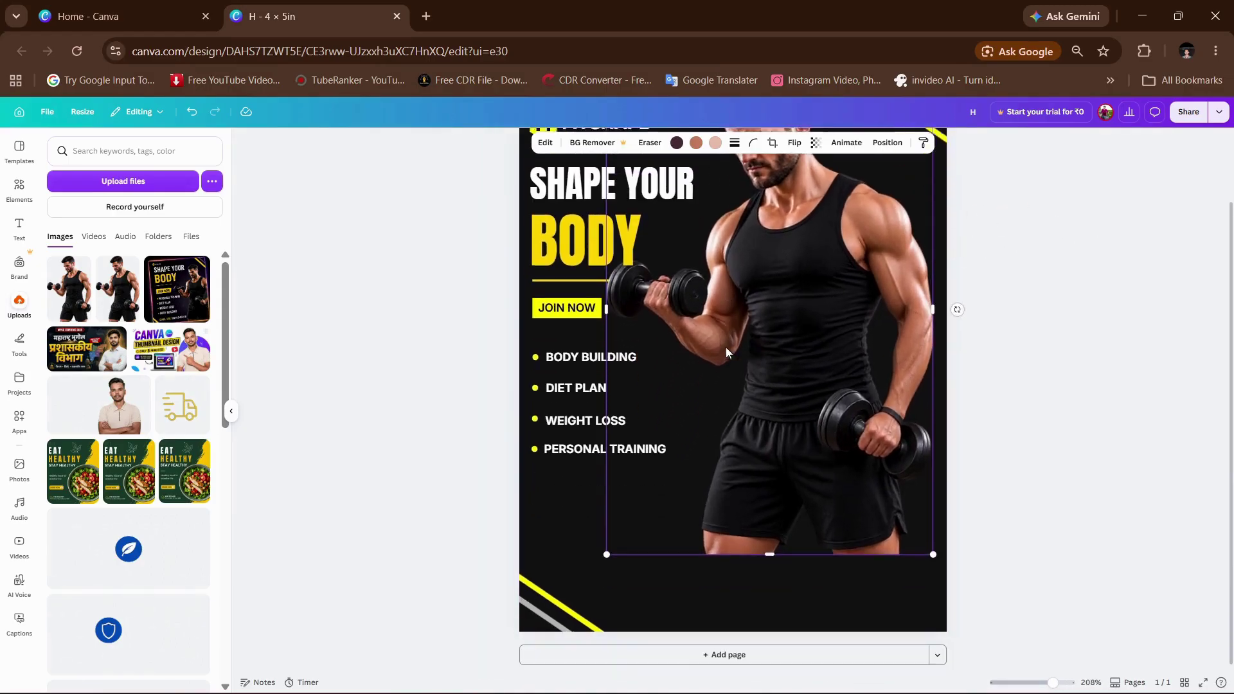
drag(774, 338, 831, 428)
Step: Enlarge the four bulleted services together to about 1.5 × 1.2 in, keeping their upper-left corner in place
drag(462, 345, 695, 477)
key(ctrl+z)
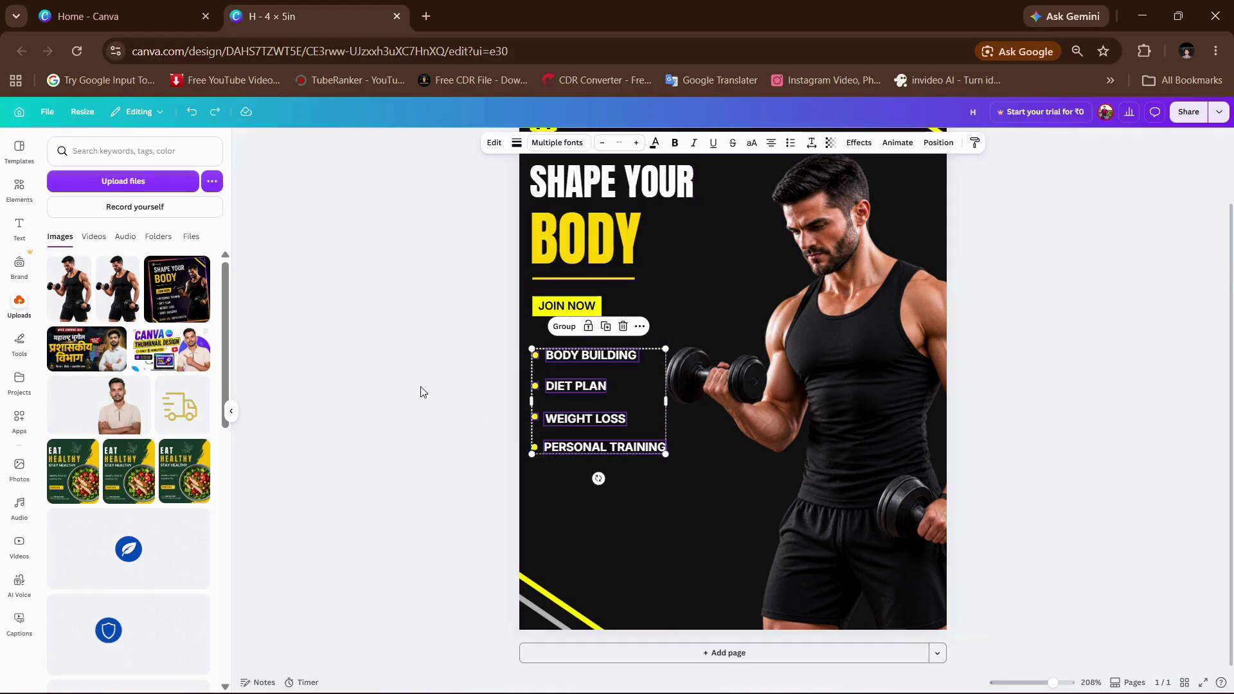
drag(474, 327, 669, 484)
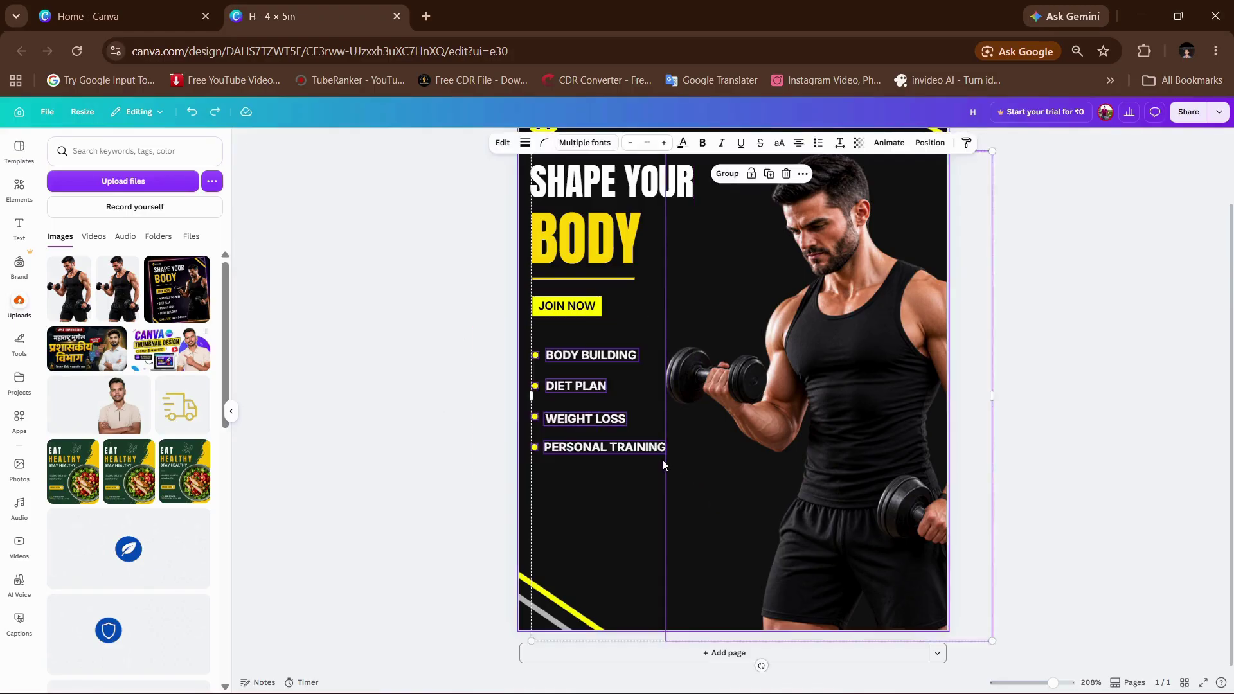
drag(474, 346, 683, 493)
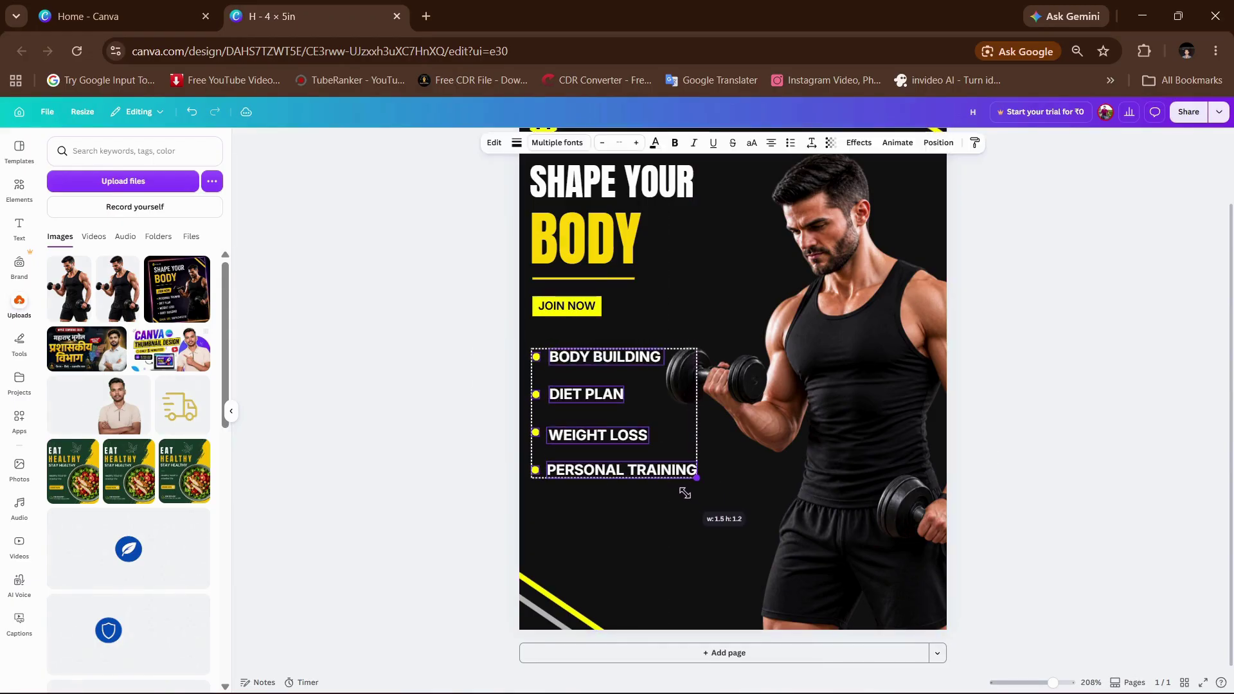
click(461, 314)
Step: Enlarge the headline, underline and JOIN NOW button together to about 1.7 × 1.6 in, and nudge the FITSHAPE logo slightly down
scroll(468, 299, up, 2)
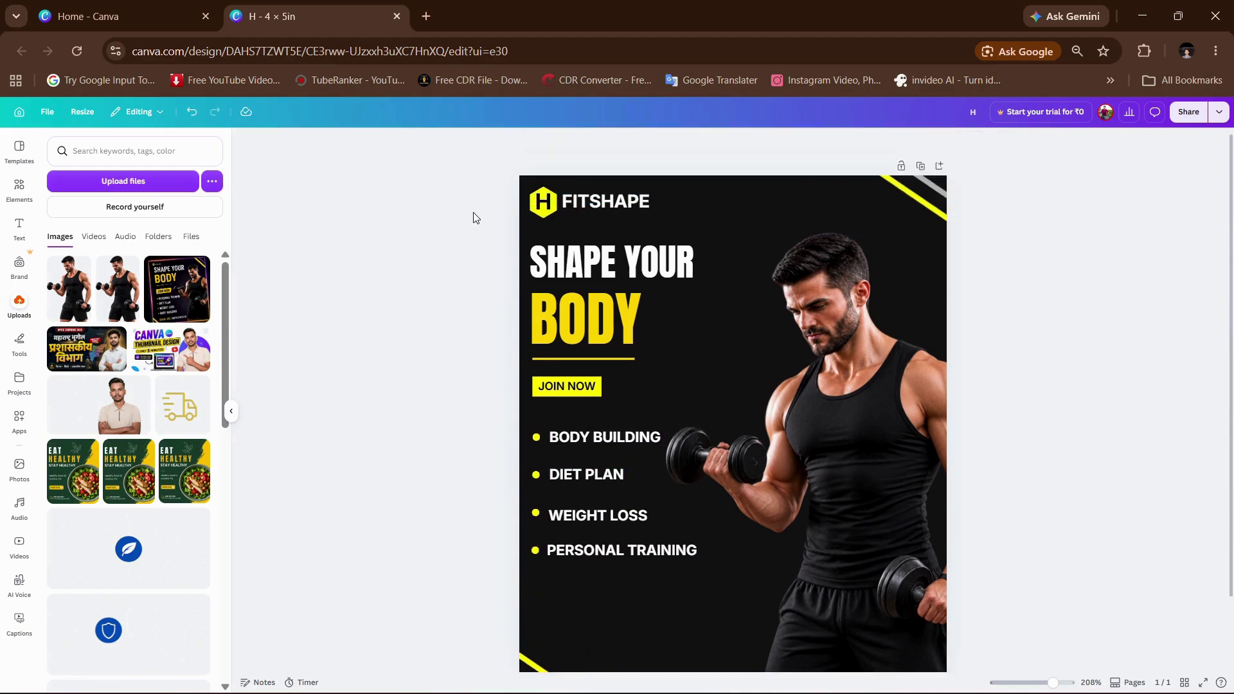
drag(473, 237, 666, 395)
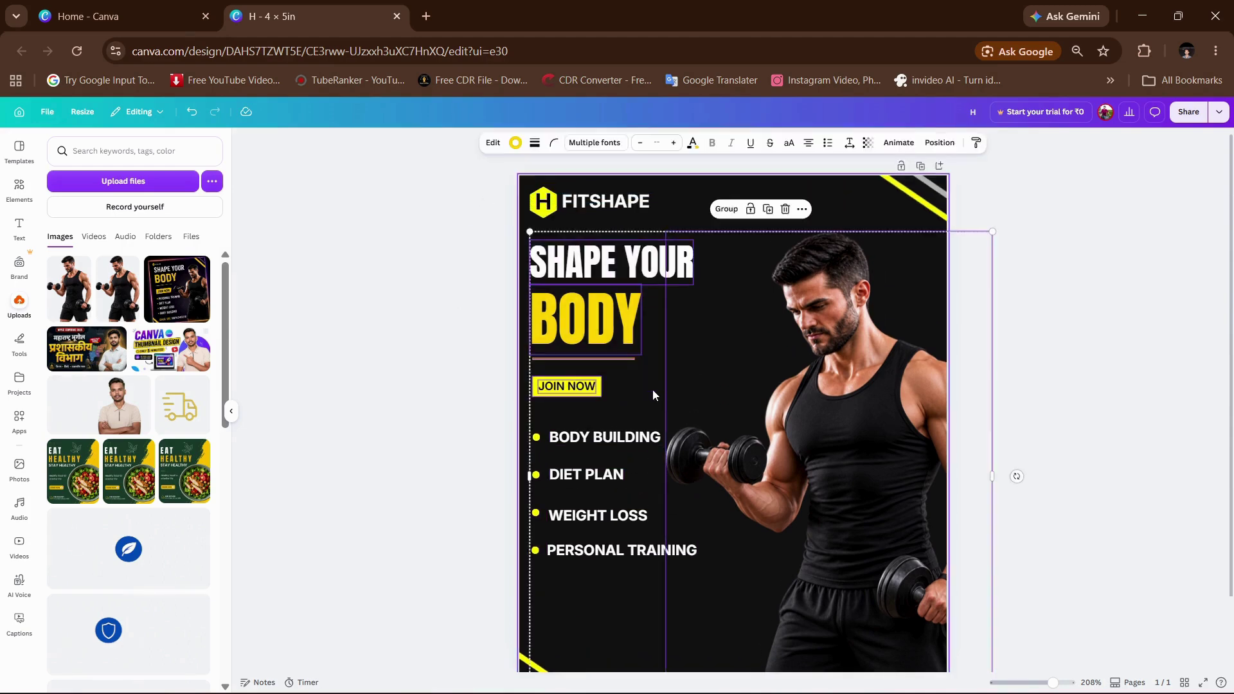
click(428, 318)
drag(467, 256, 581, 392)
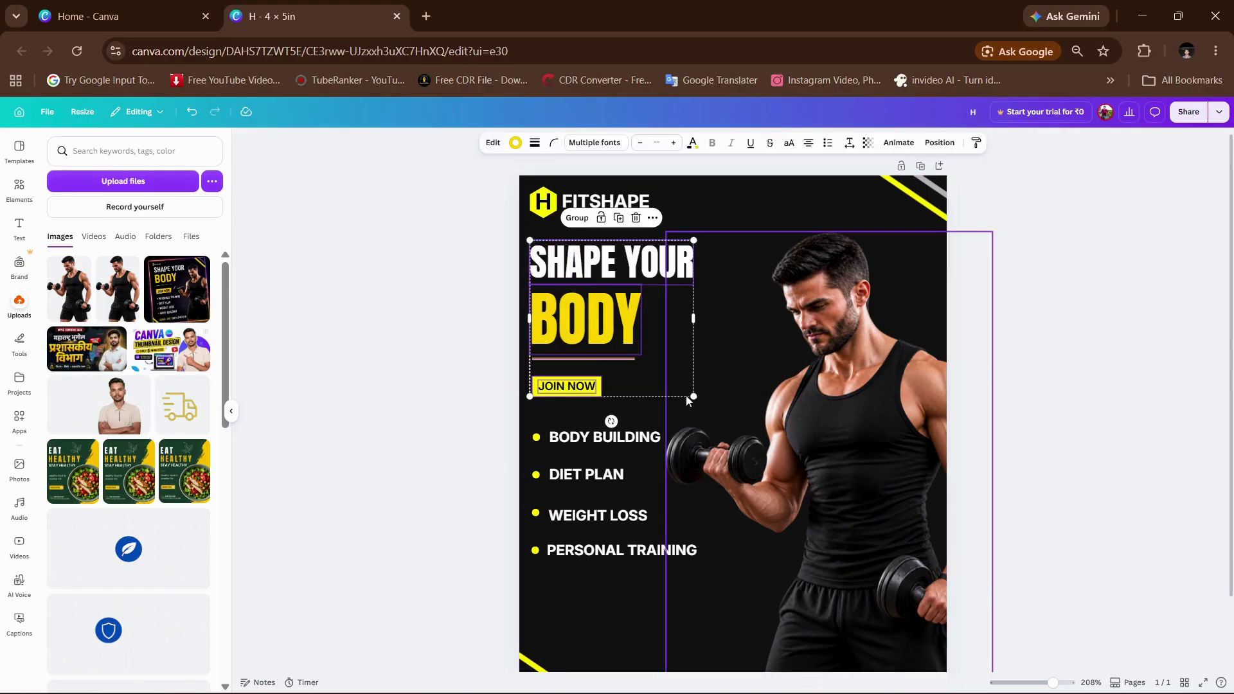
drag(688, 394, 711, 414)
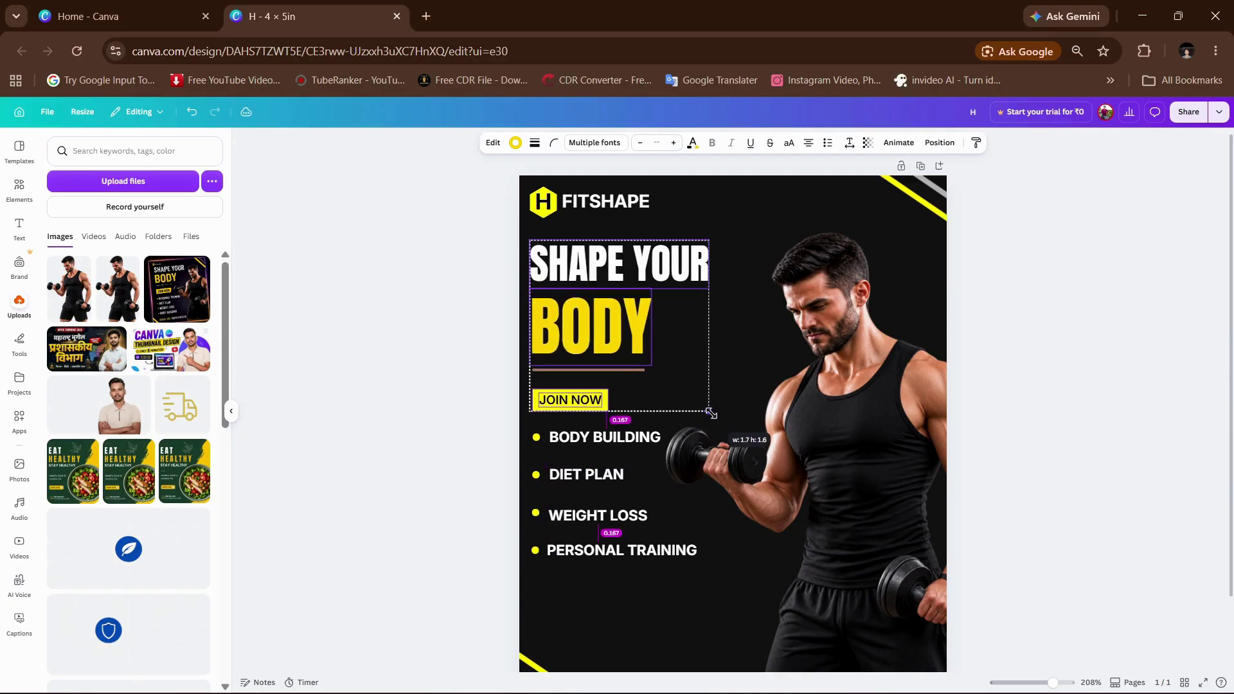
click(458, 305)
drag(490, 195, 613, 229)
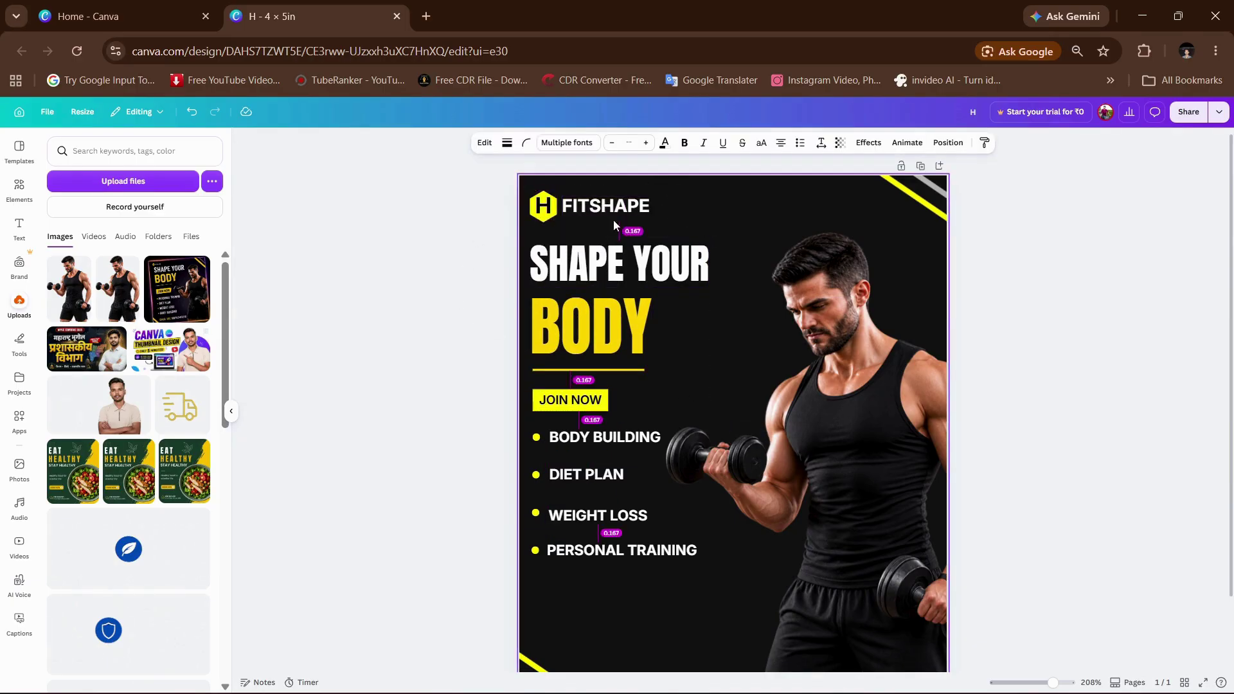
click(486, 220)
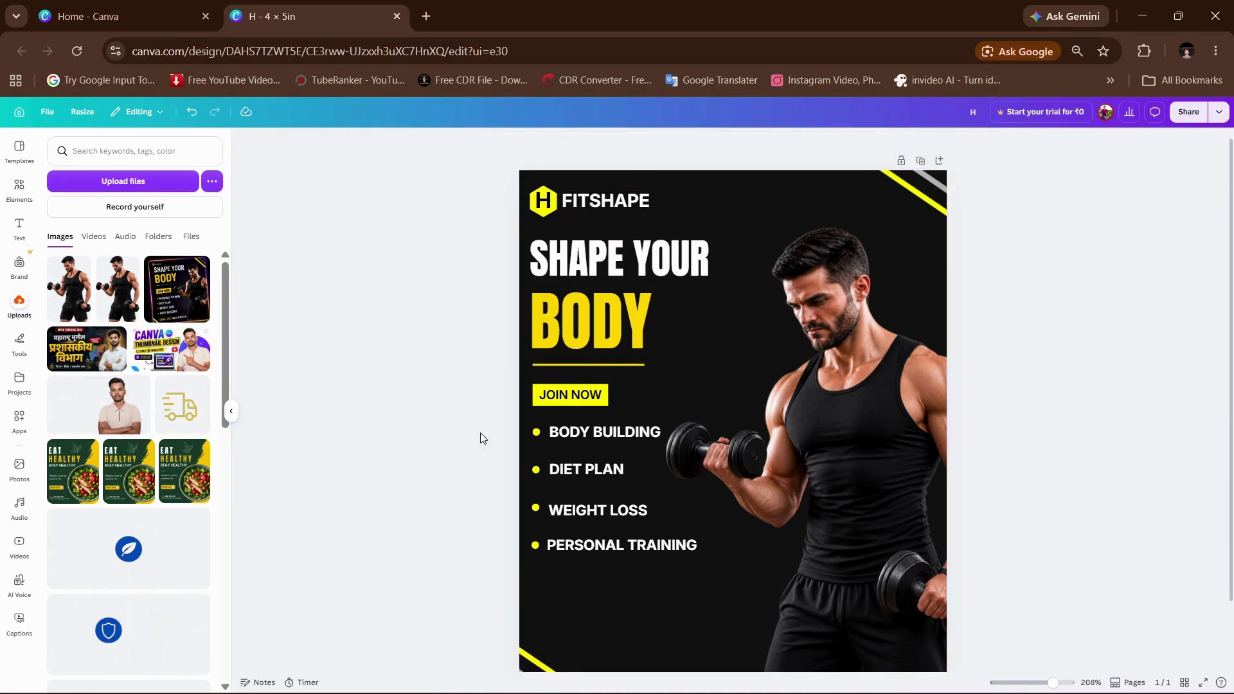
Step: Duplicate the PERSONAL TRAINING text, place the copy just above the lower-left stripes, and enlarge it to font size 11.7
scroll(482, 437, down, 1)
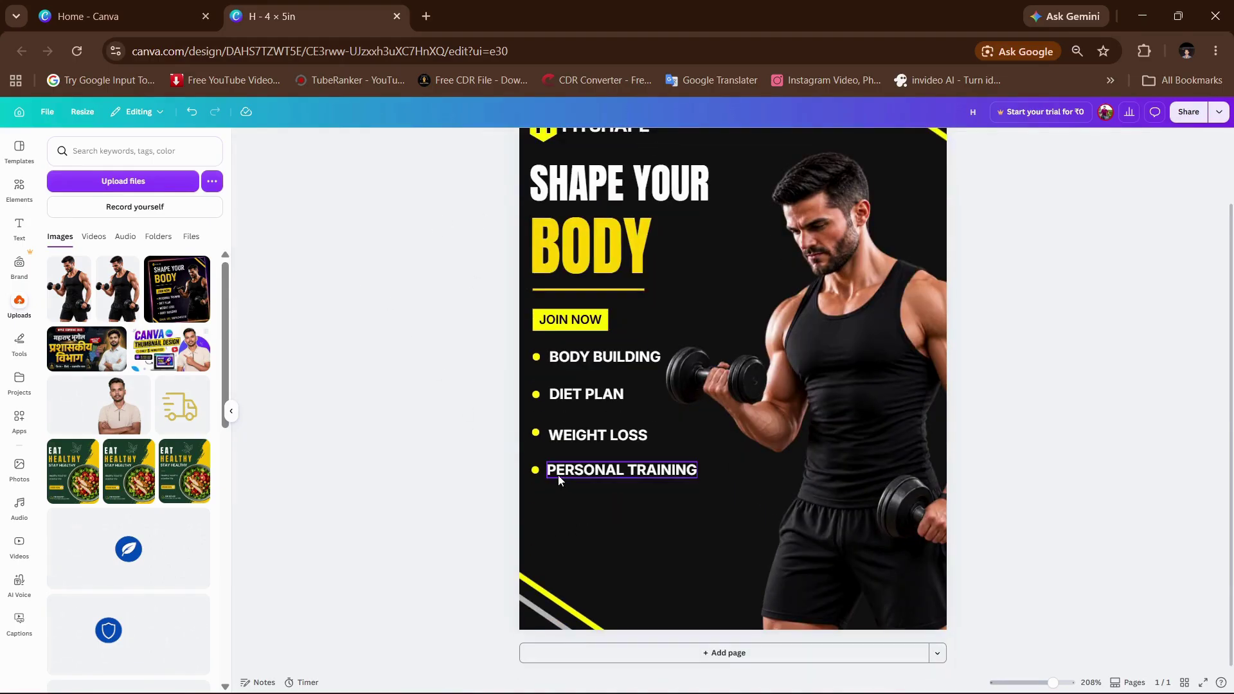
key(alt+Tab)
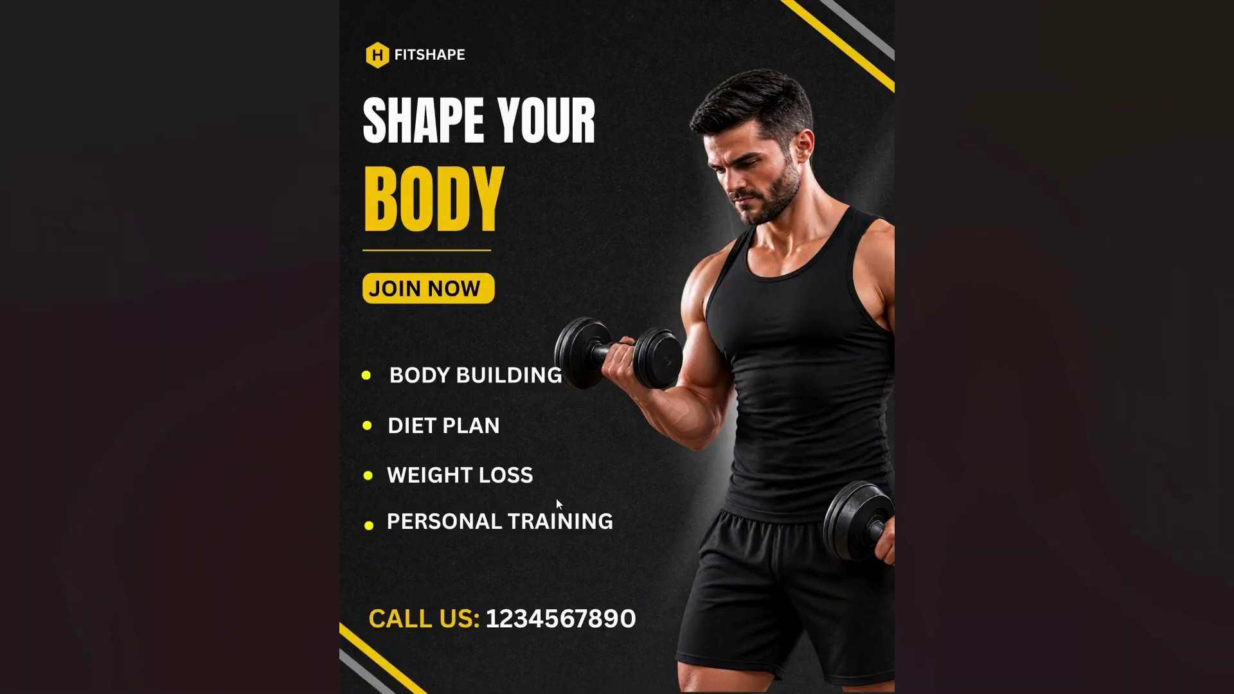
key(alt+Tab)
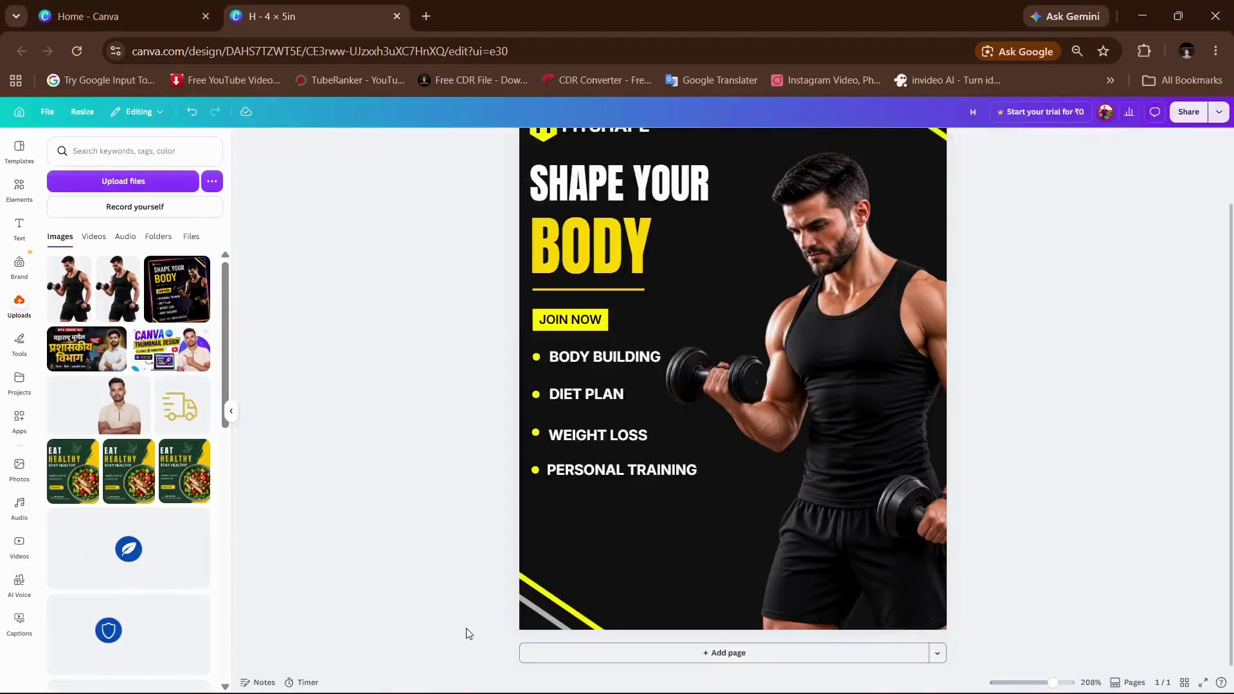
click(572, 473)
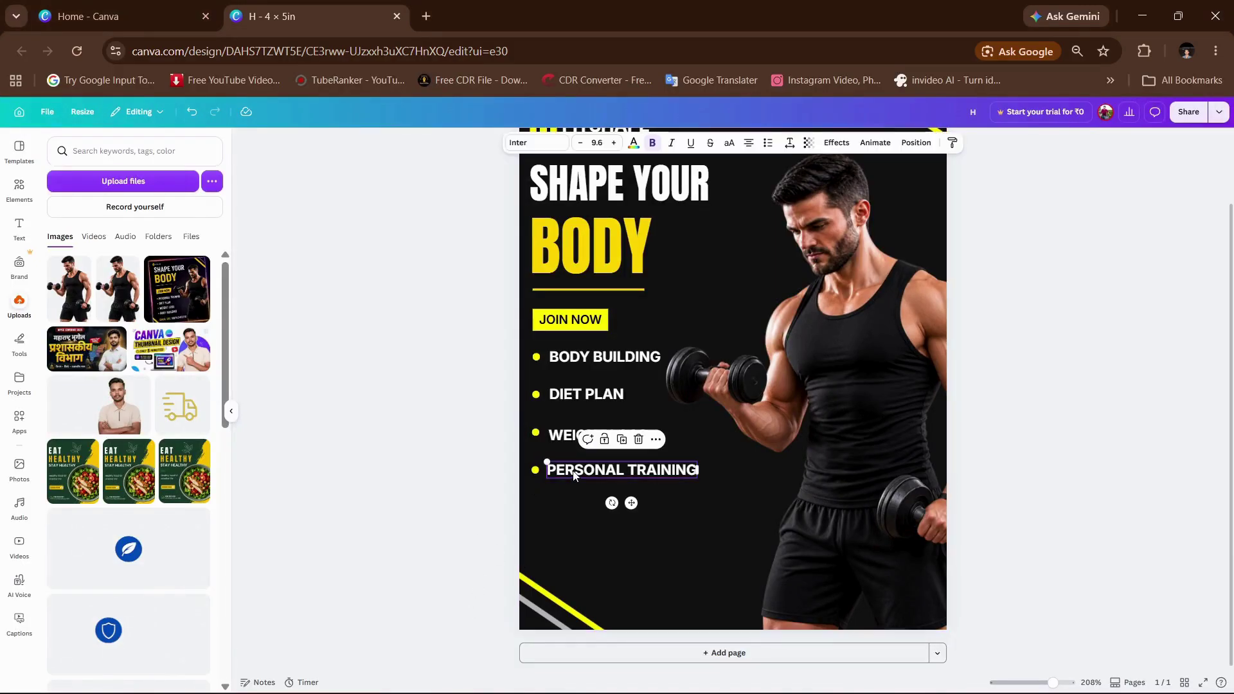
click(622, 440)
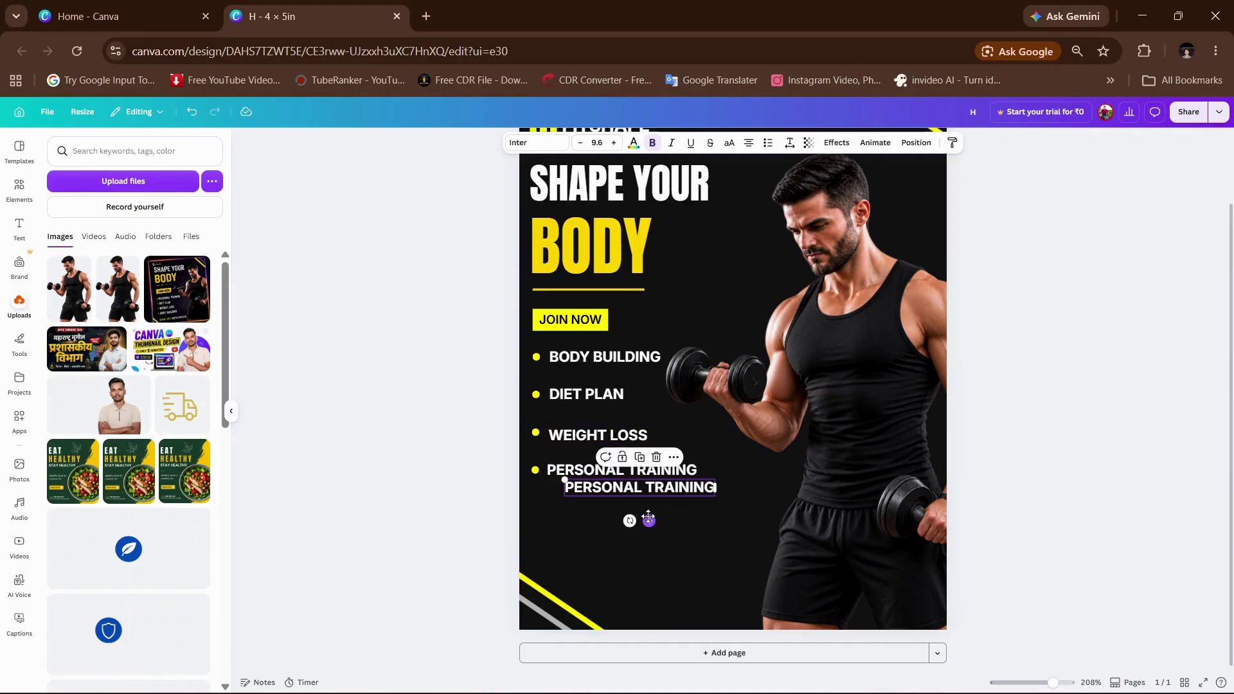
drag(640, 543, 634, 598)
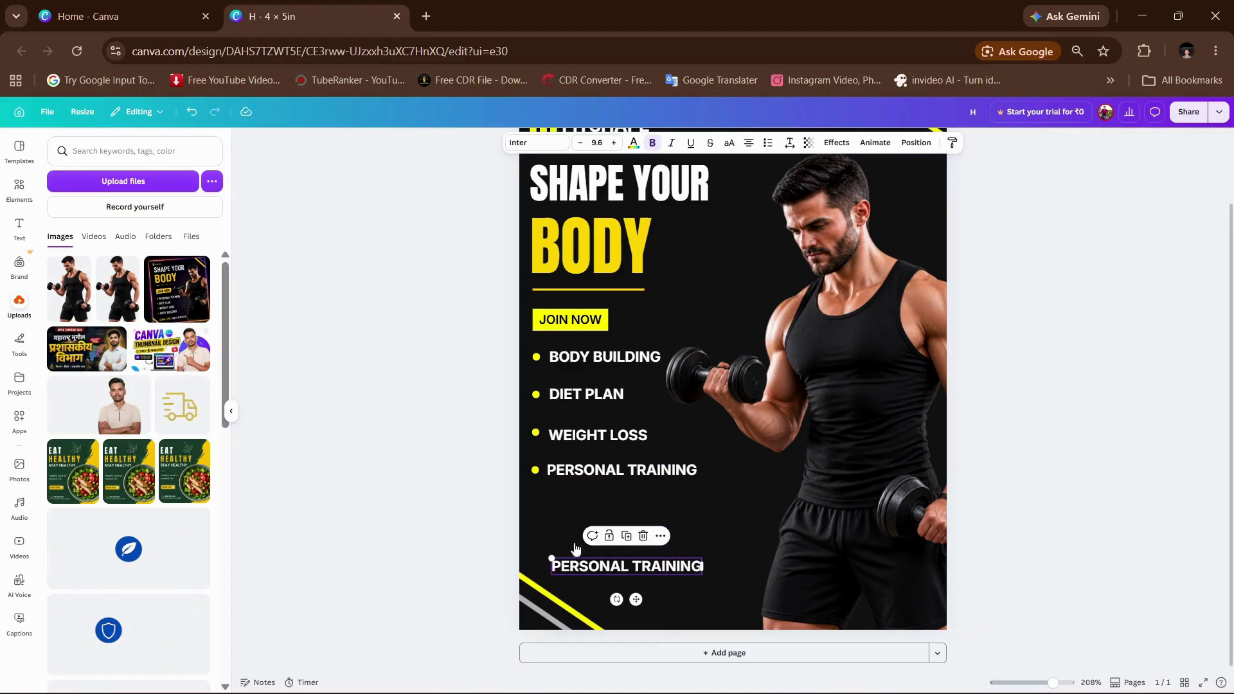
drag(550, 557, 519, 554)
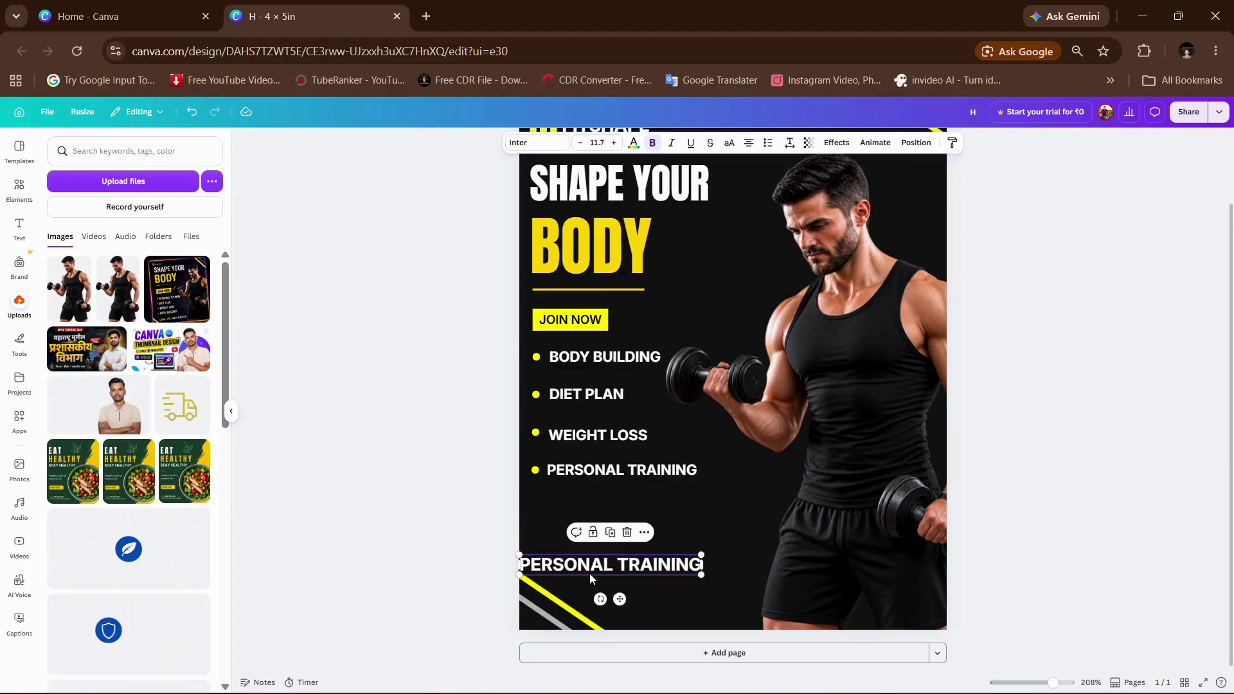
Step: Replace the duplicated text with "CALL US :" followed by the gym's phone number
double_click(601, 568)
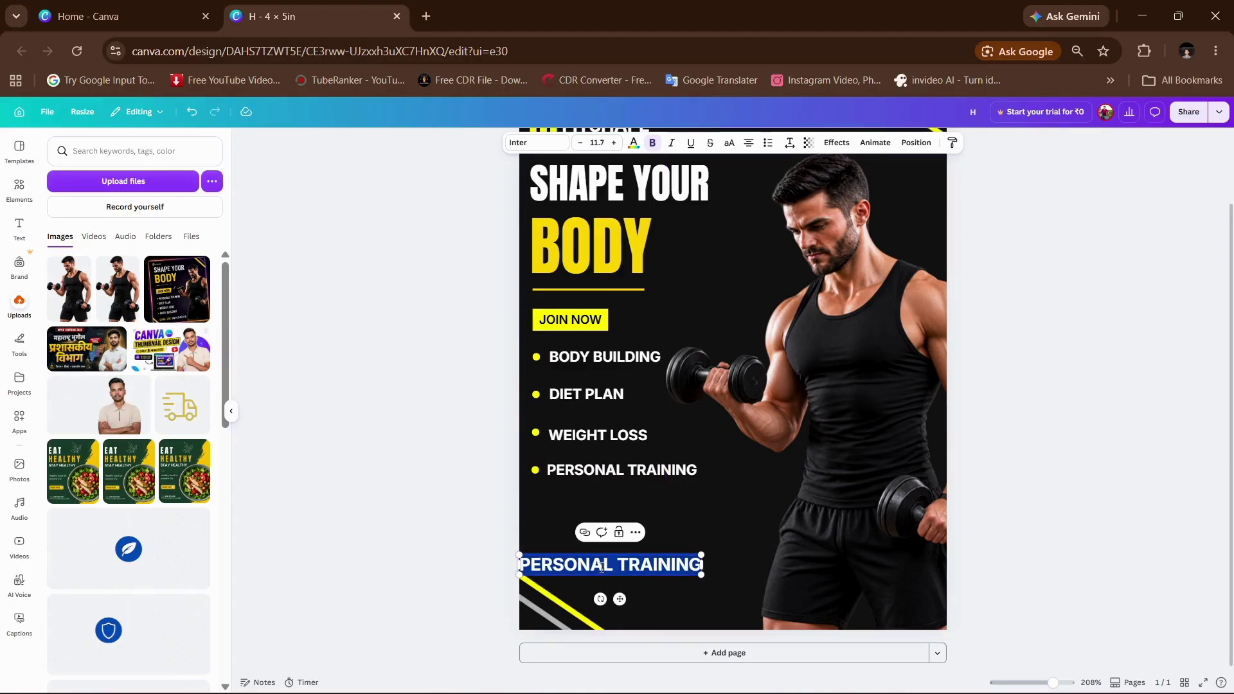
text(CALL US)
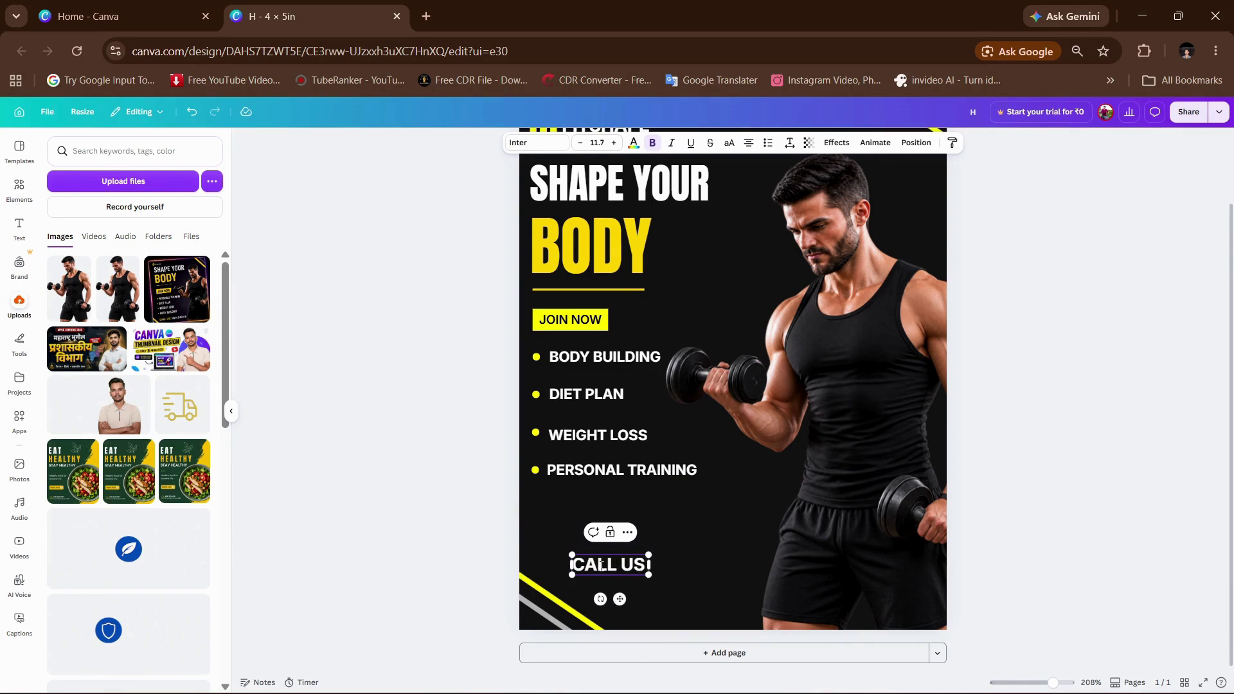
text( ::)
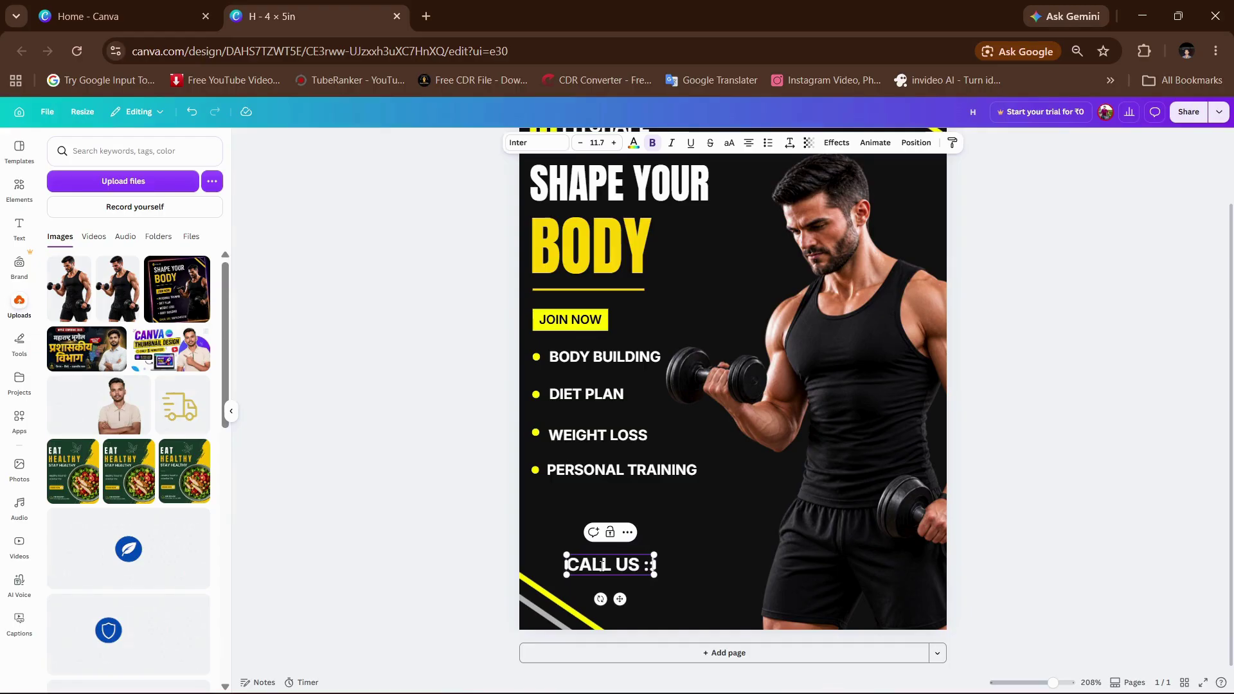
key(BackSpace)
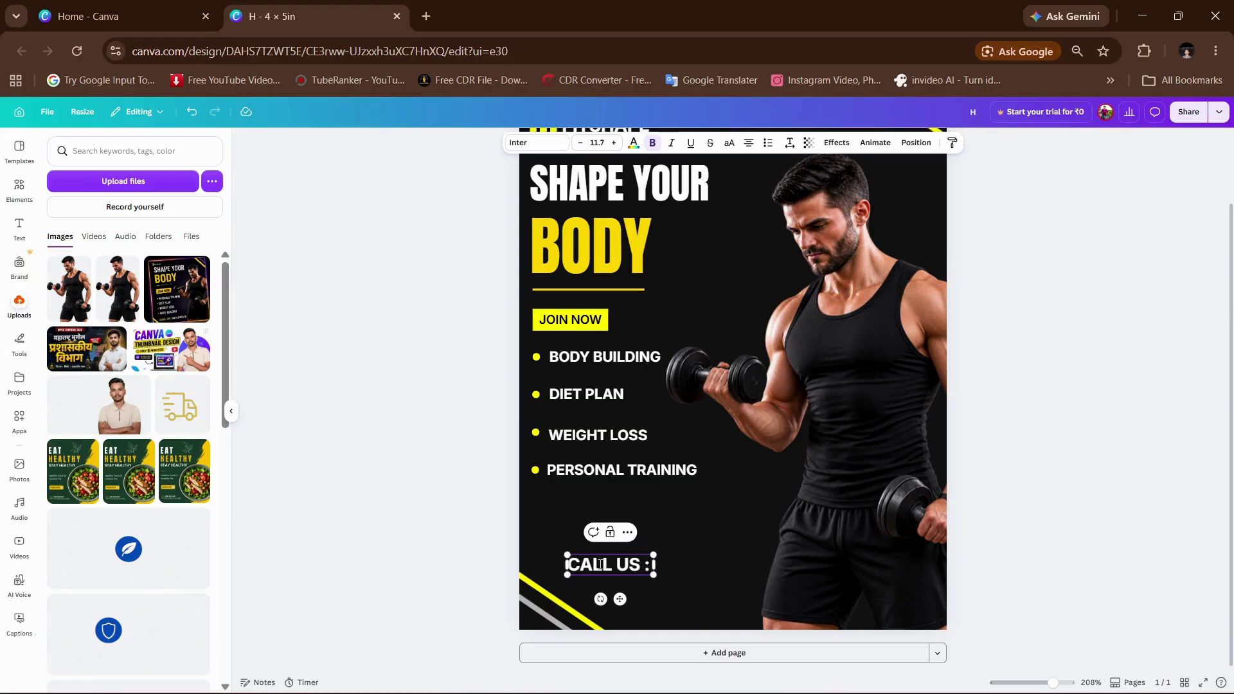
text(123456)
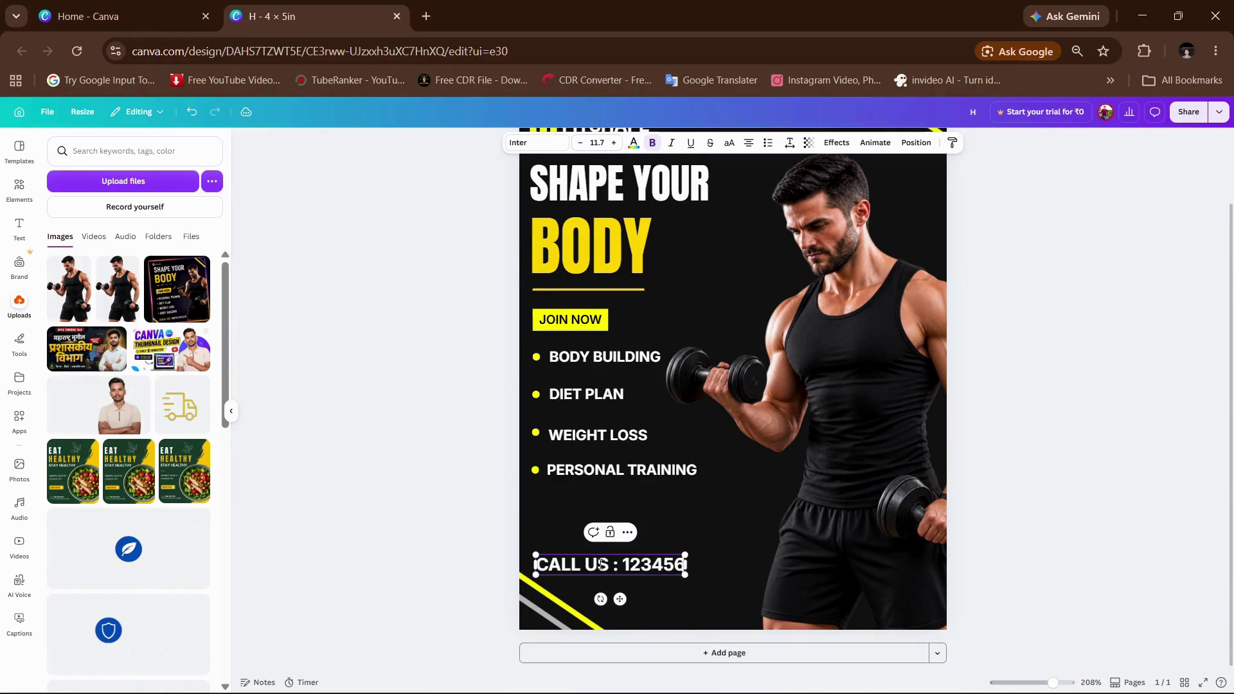
text(7890)
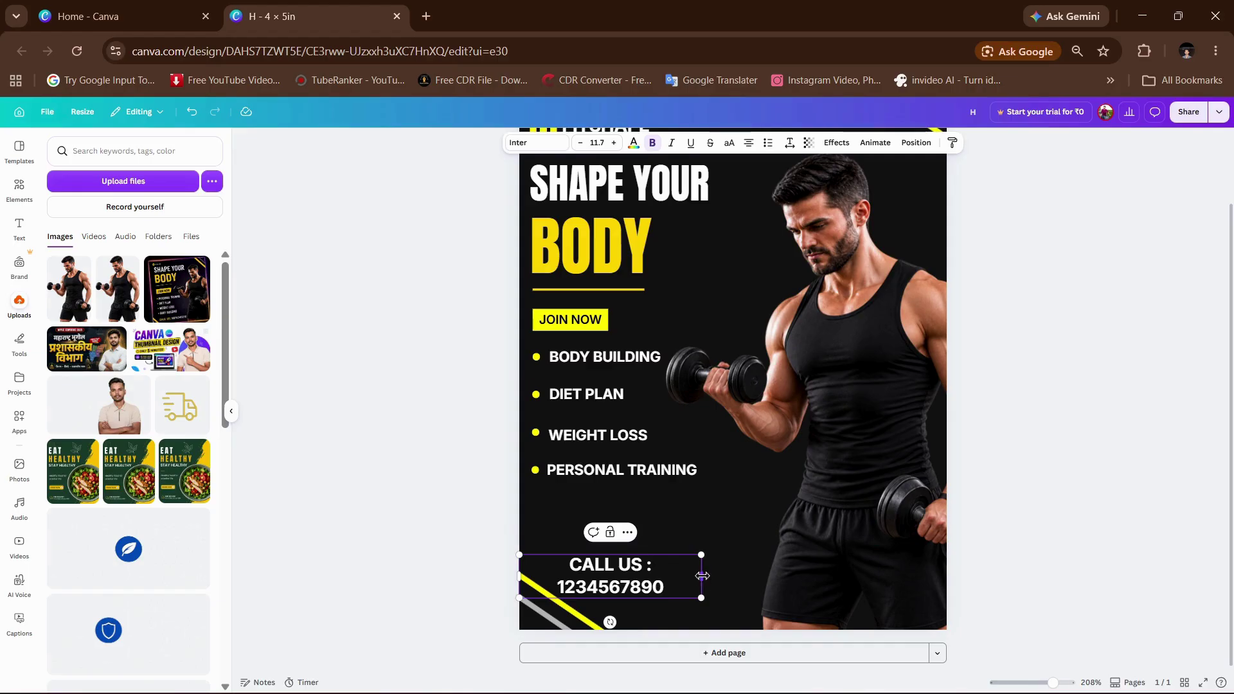
Step: Widen the CALL US text box so its text fits on one line, and shift it slightly right and down above the corner stripes
drag(702, 576, 724, 576)
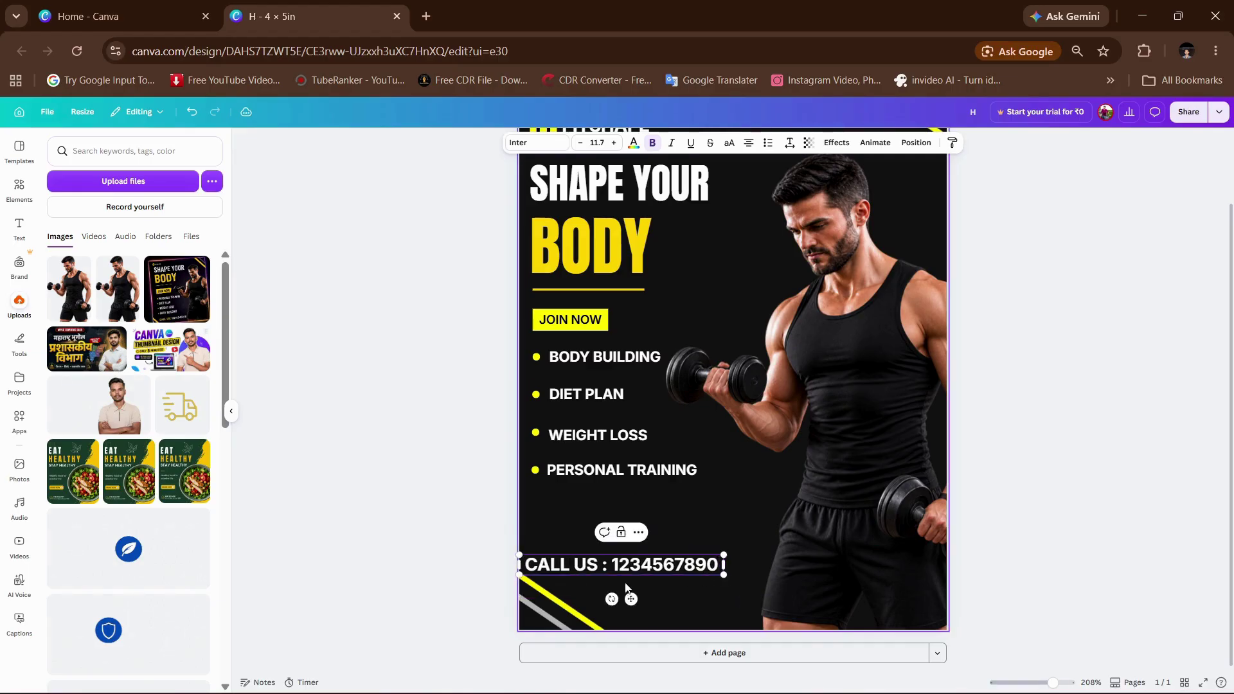
drag(633, 598, 644, 600)
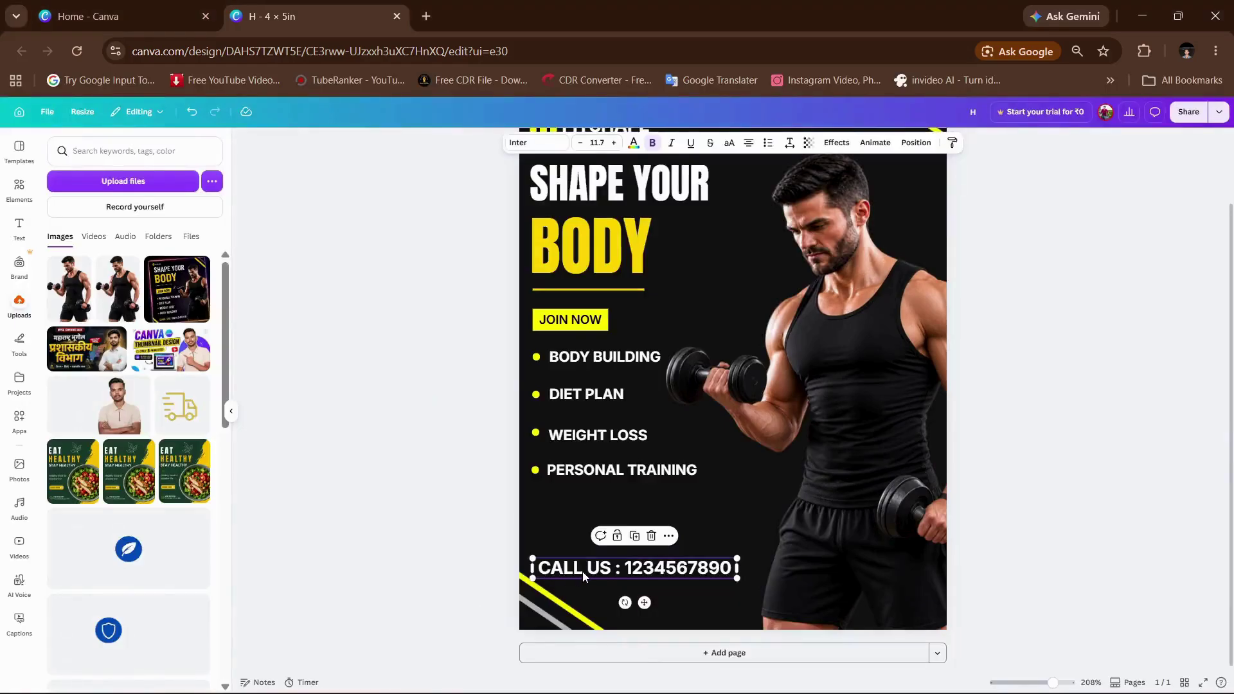
Step: Recolor only the "CALL US :" part of the contact line with the design's bright yellow
click(583, 570)
click(617, 570)
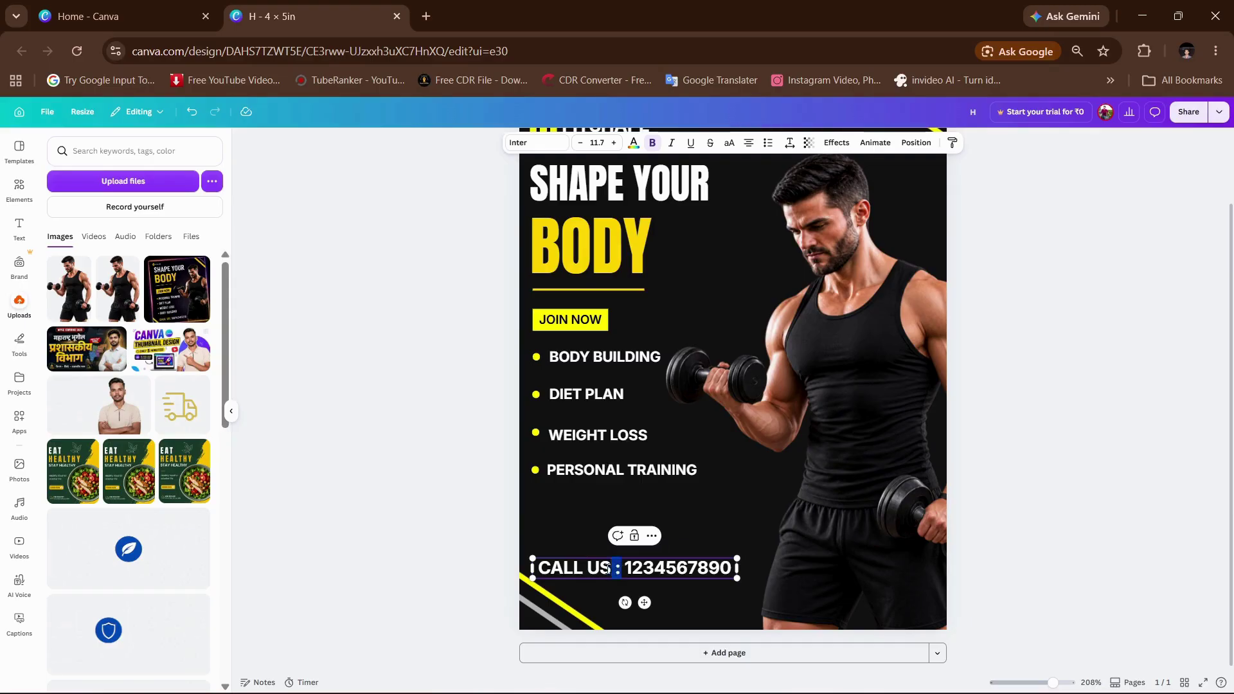
drag(608, 569, 535, 569)
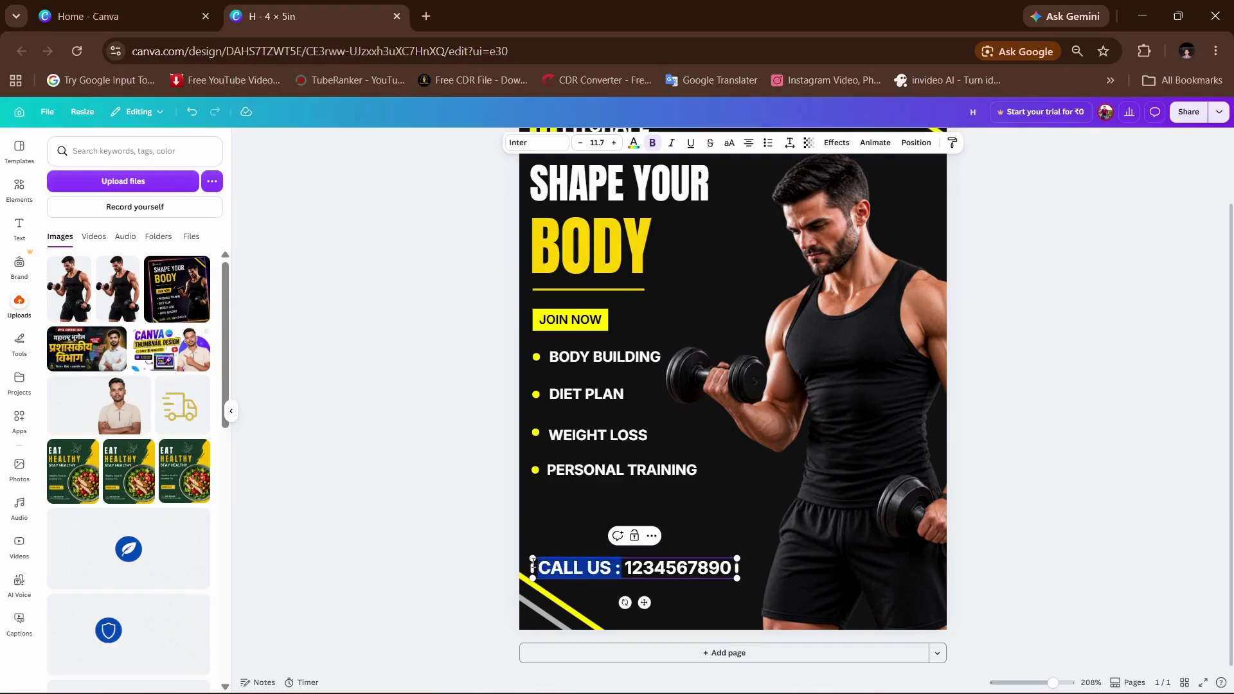
click(633, 144)
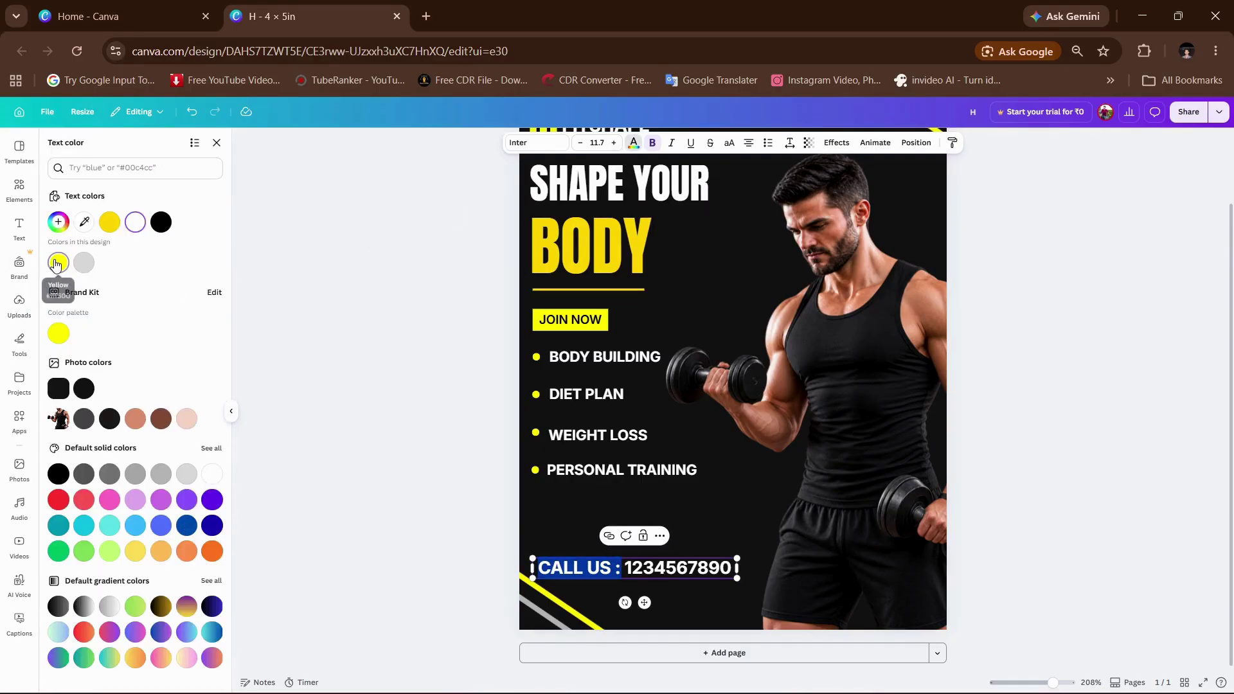
click(57, 263)
click(454, 453)
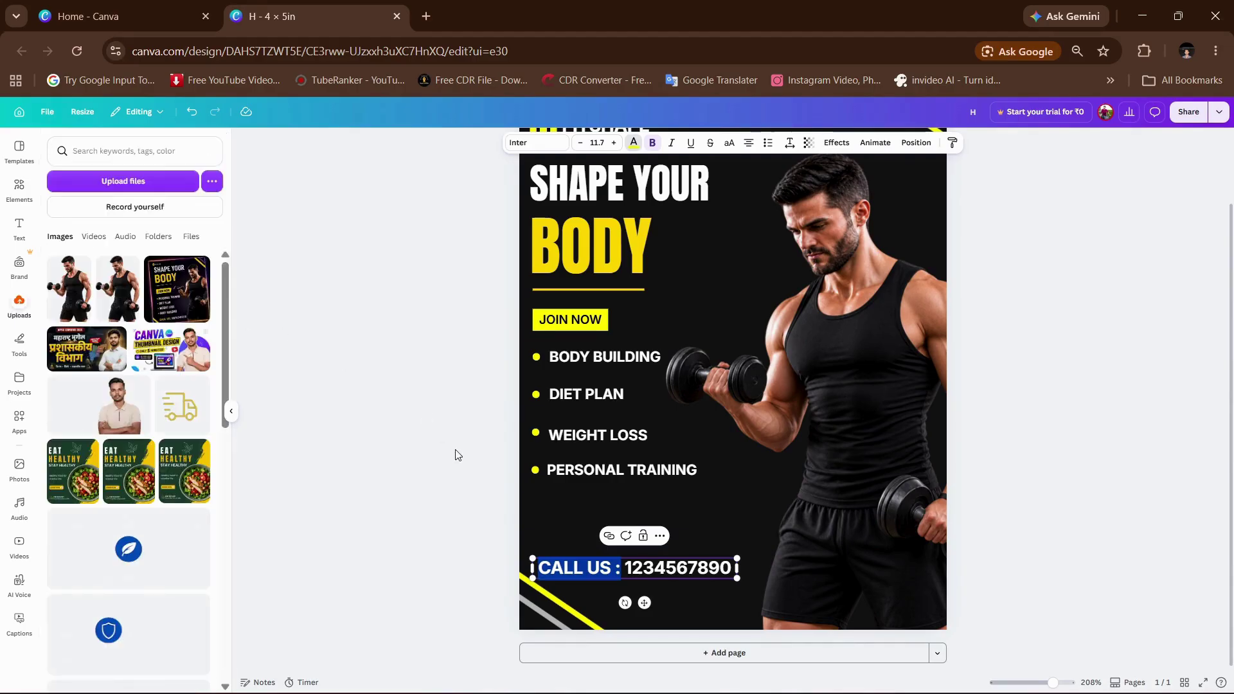
click(456, 454)
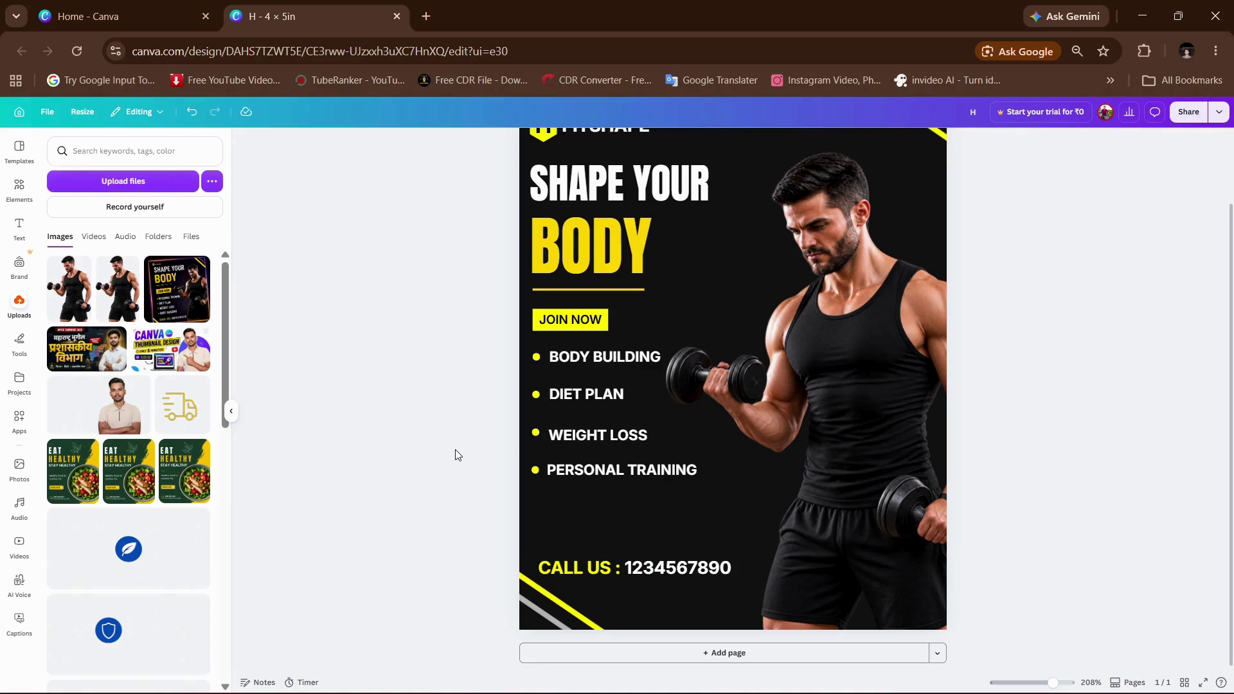
Step: Enlarge the bodybuilder photo slightly from its upper-left corner
scroll(815, 454, up, 2)
scroll(811, 453, down, 2)
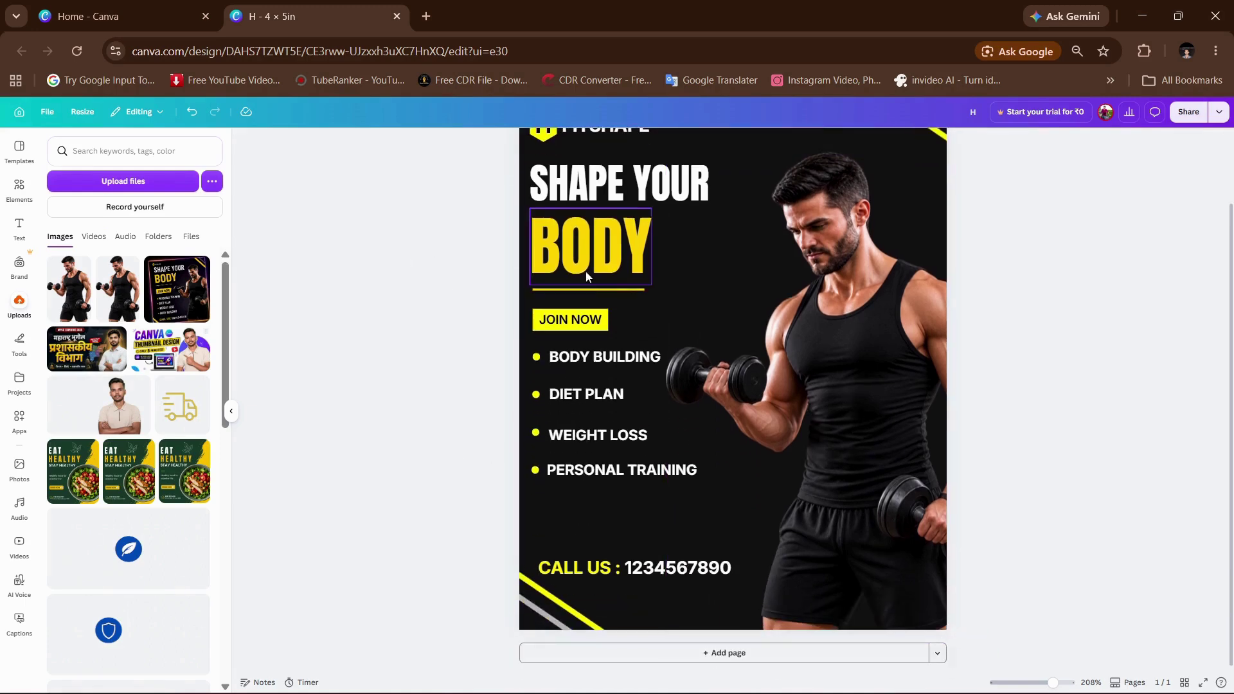
scroll(794, 315, up, 2)
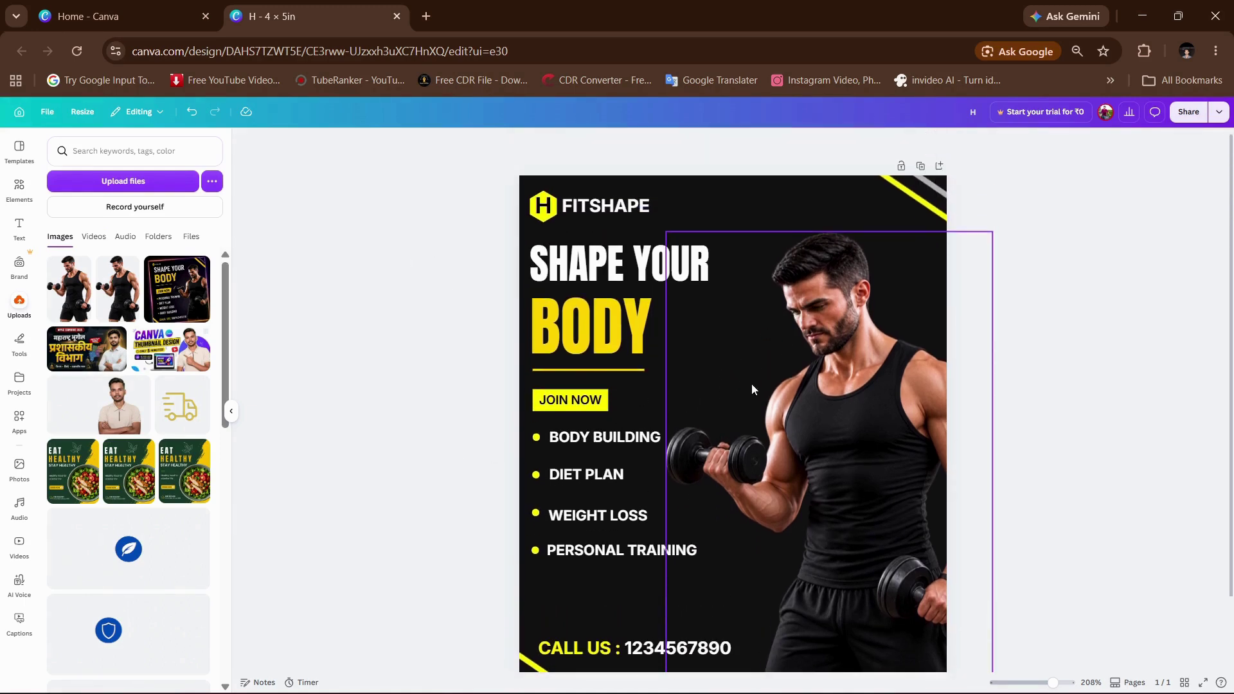
click(824, 304)
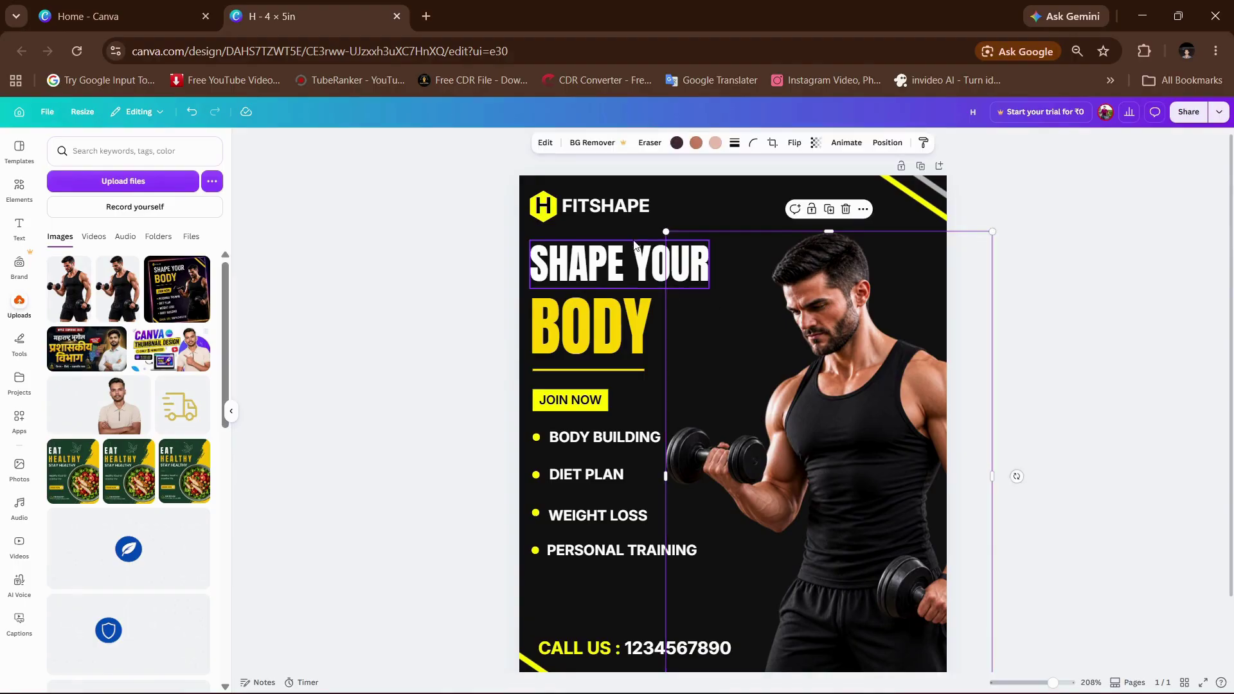
drag(666, 232, 662, 229)
scroll(786, 354, down, 2)
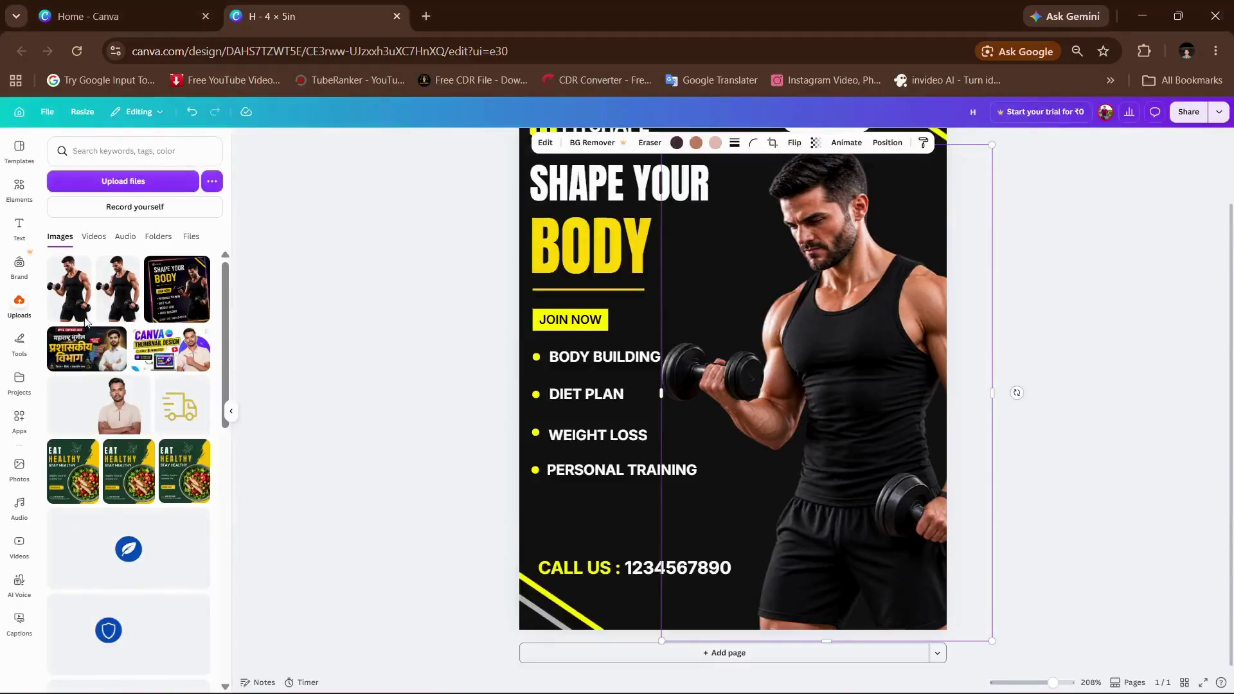
Step: Try searching for "LIGHT EFFECTS" within the Shapes category, and return to all elements
click(18, 188)
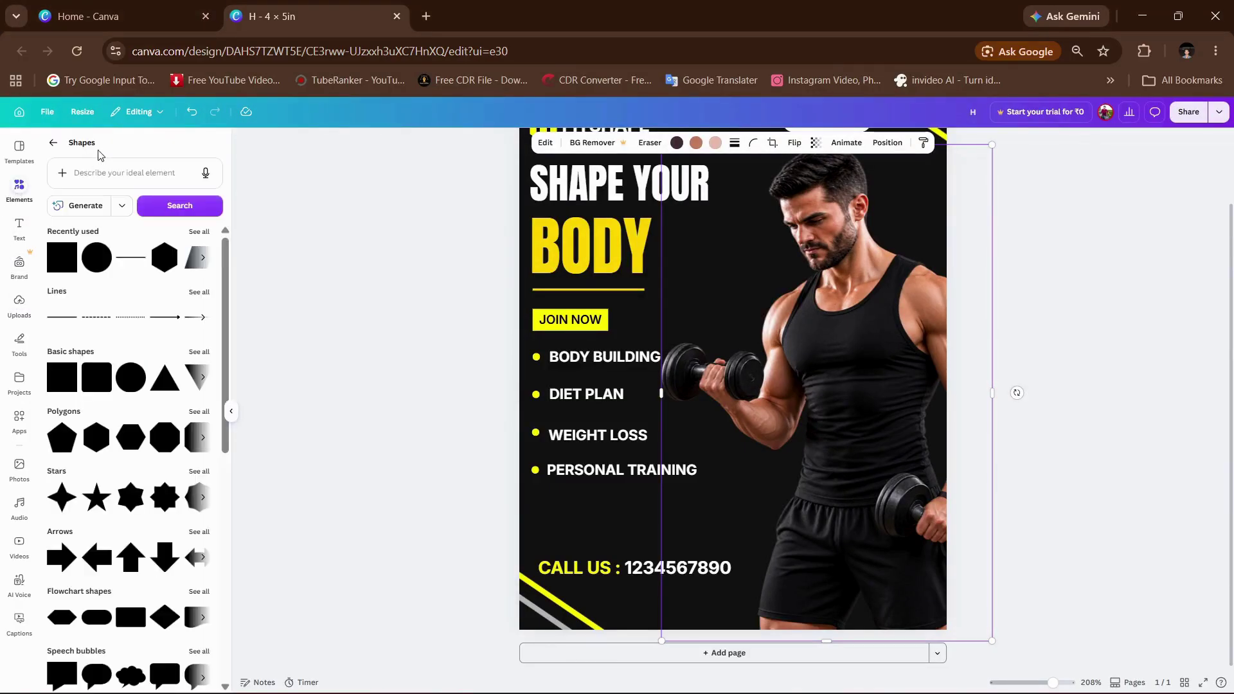
click(107, 170)
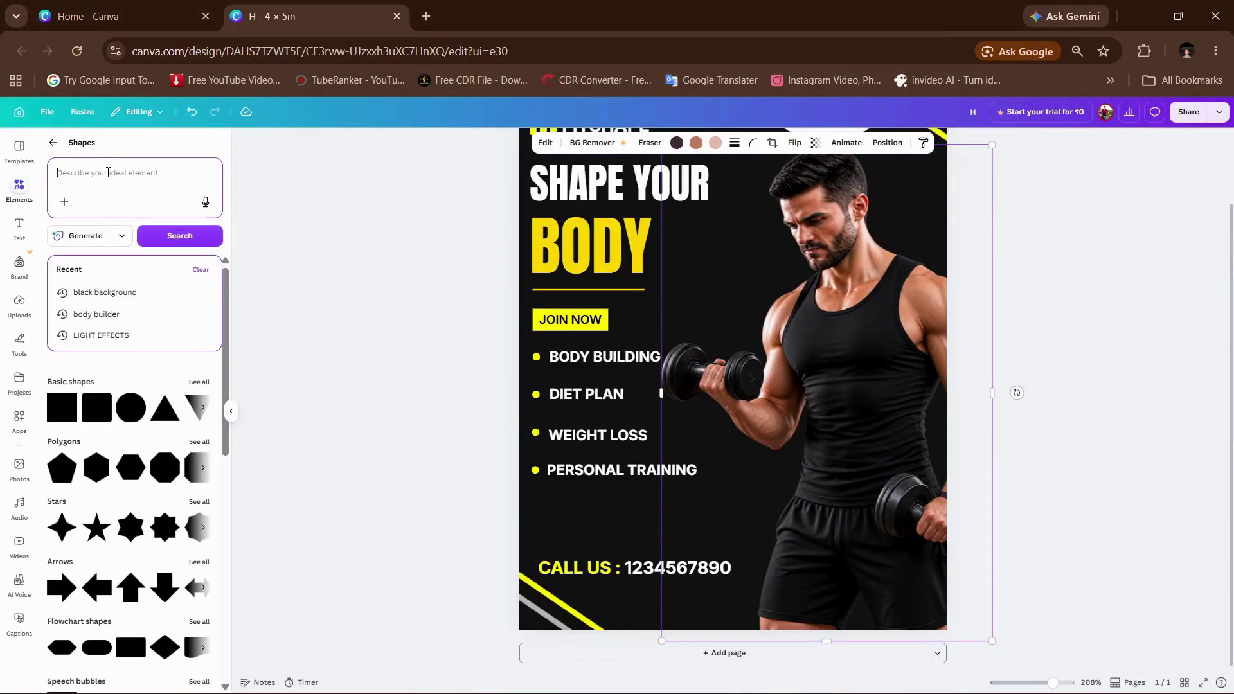
text(LIGHT)
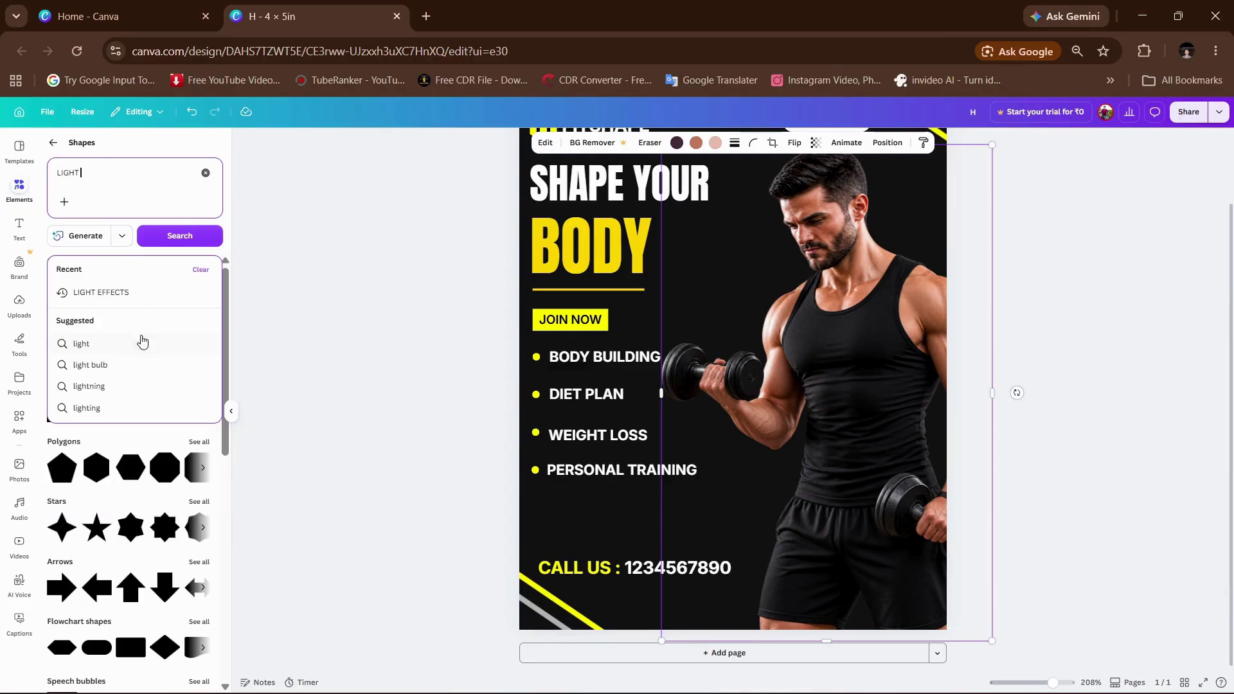
click(114, 292)
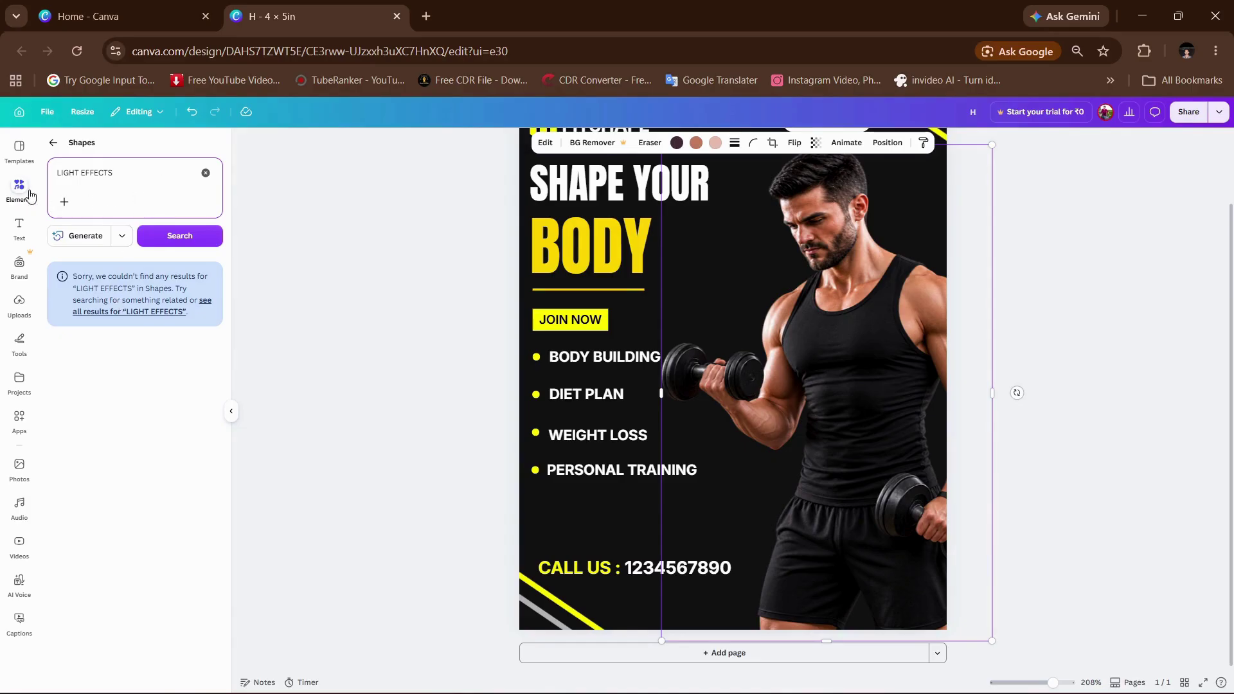
click(53, 142)
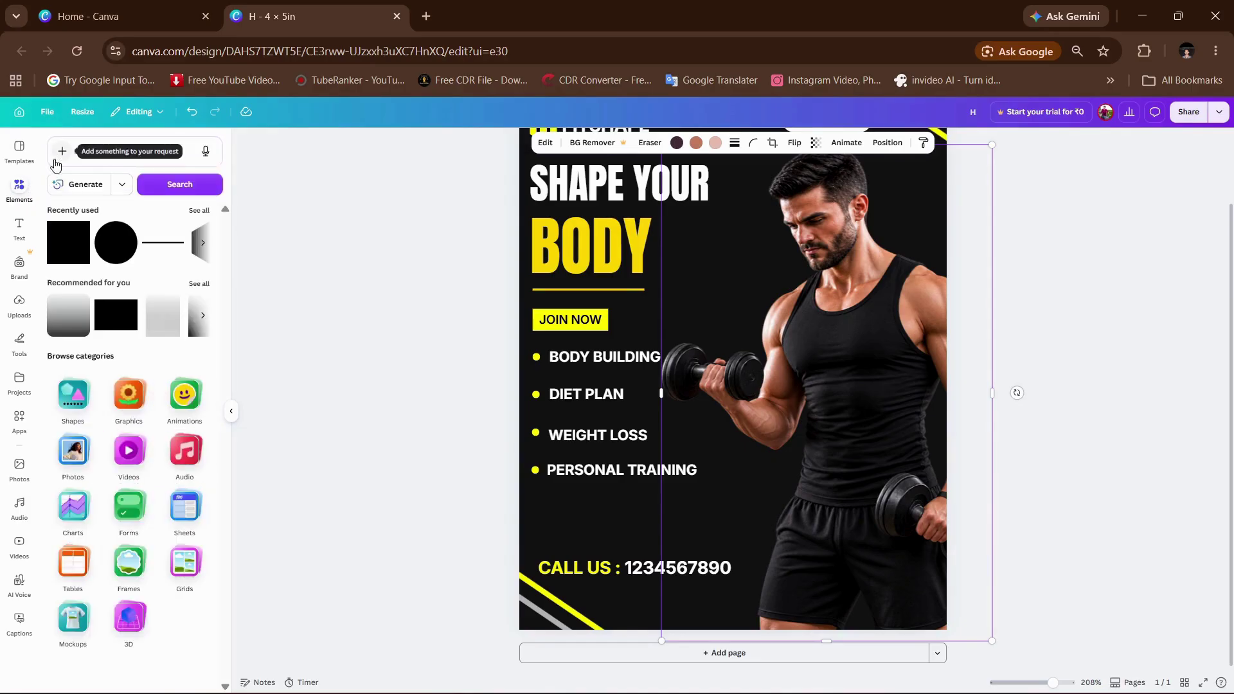
Step: Search all elements for "LIGHT EFFECTS", list the graphics only, and add a white light flare to the poster
click(21, 187)
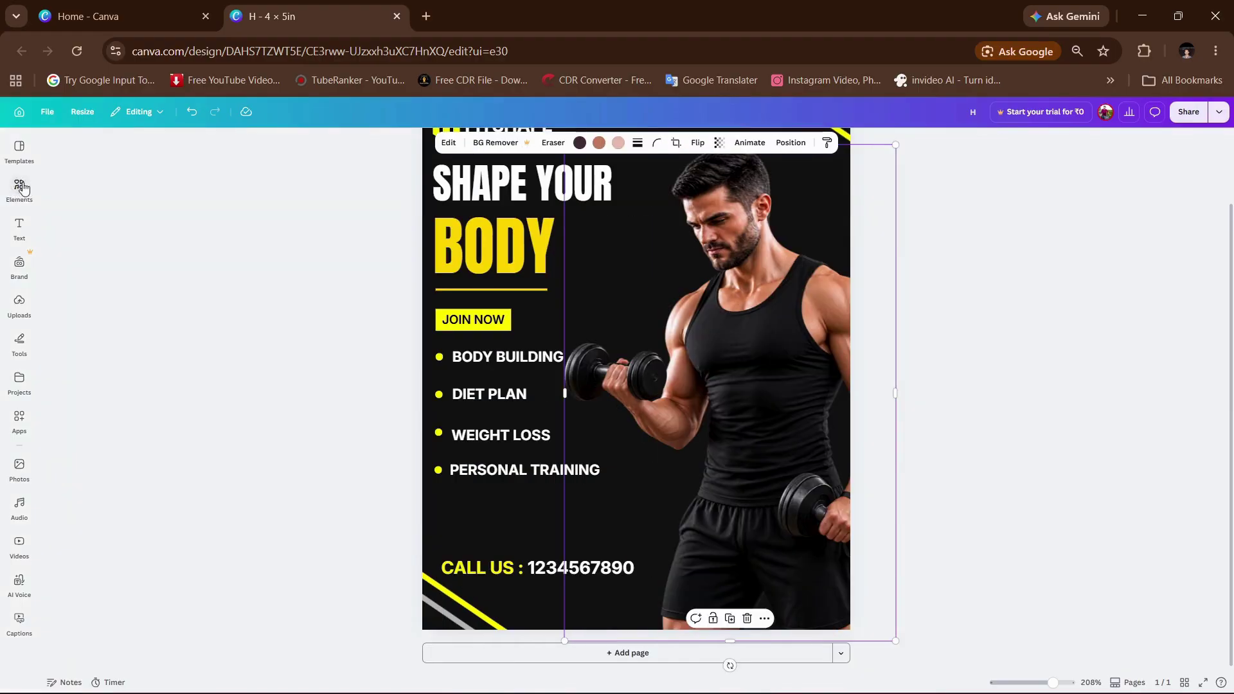
click(21, 186)
click(88, 155)
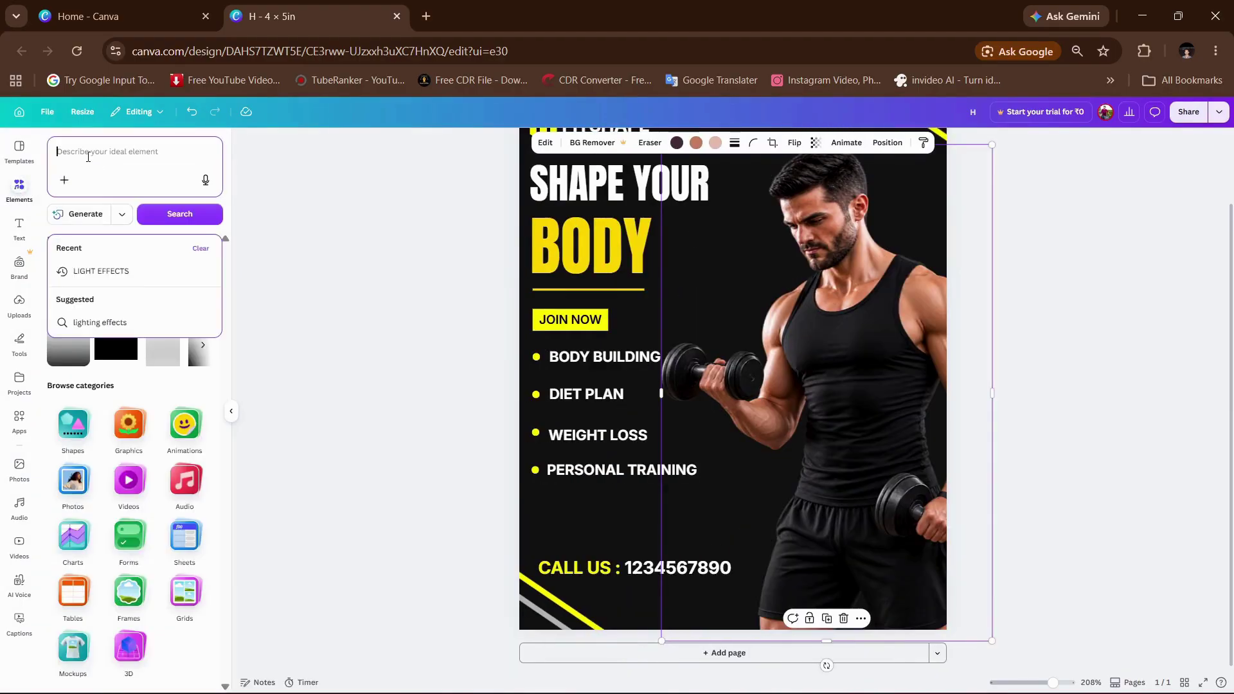
text(LIGH)
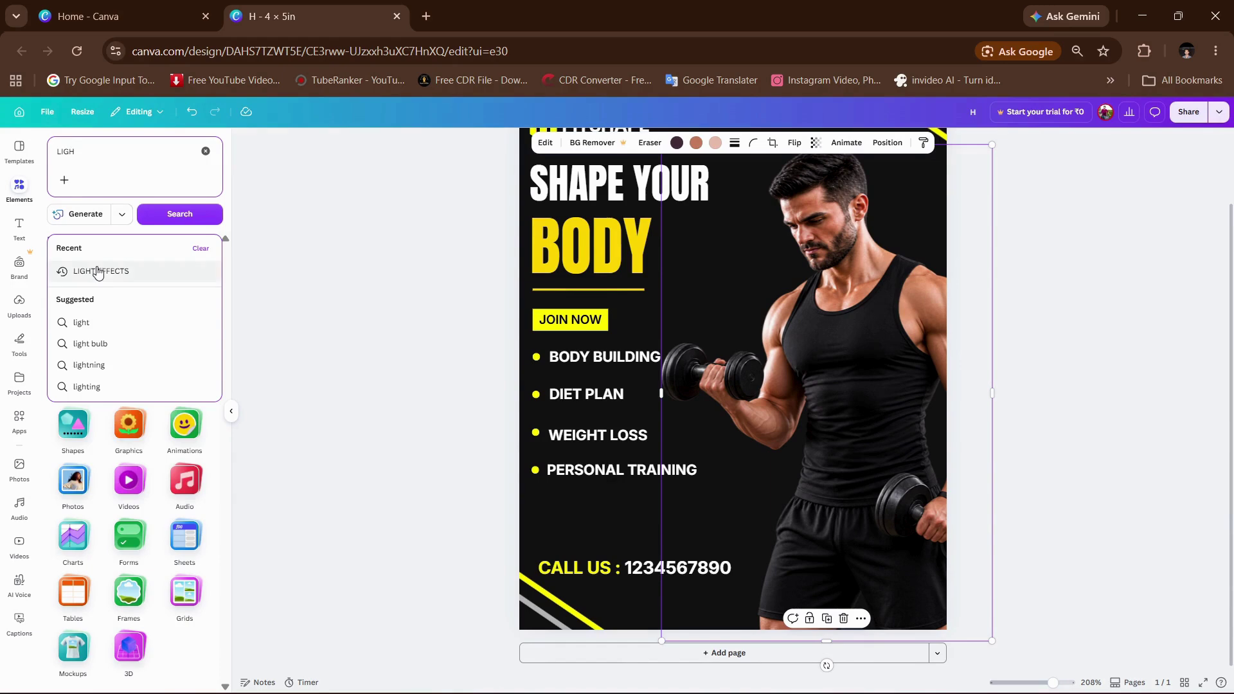
click(98, 272)
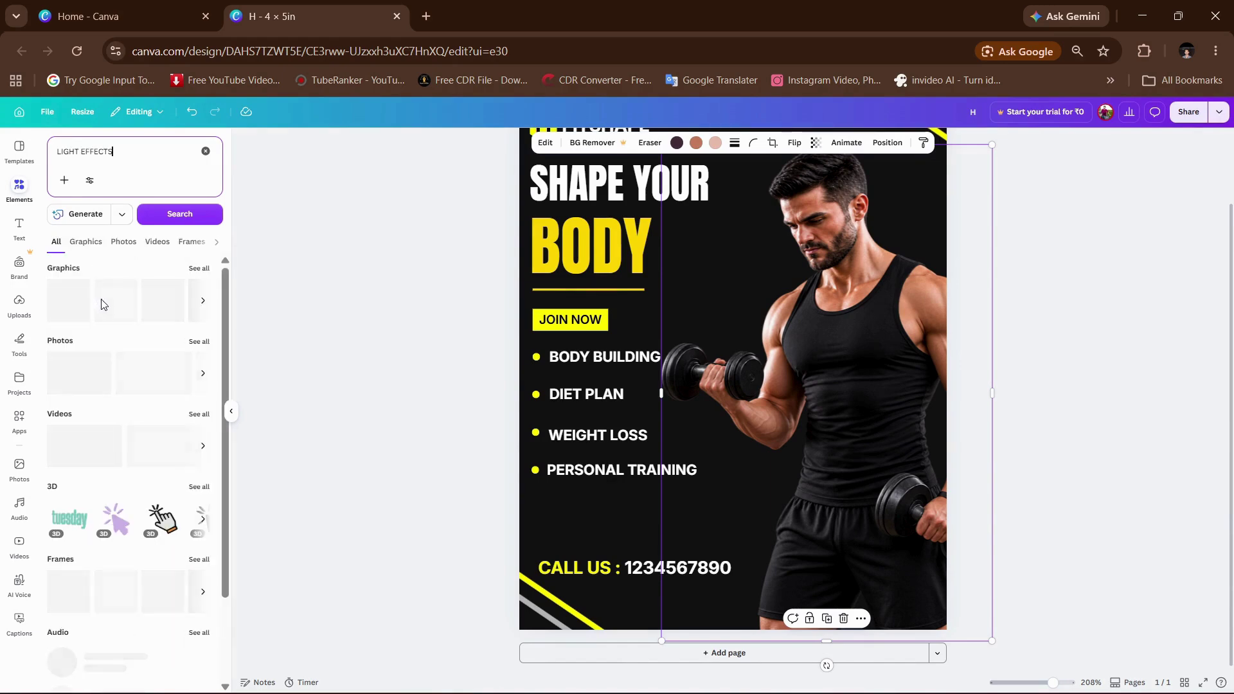
click(199, 270)
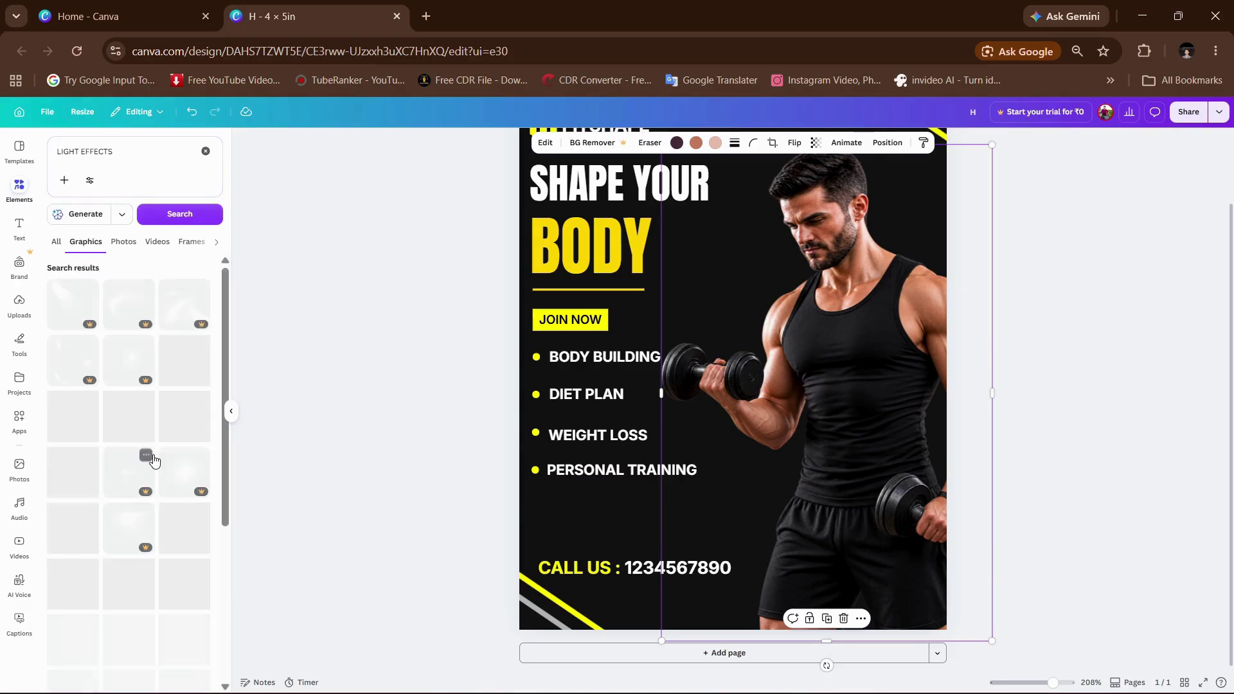
scroll(153, 459, down, 3)
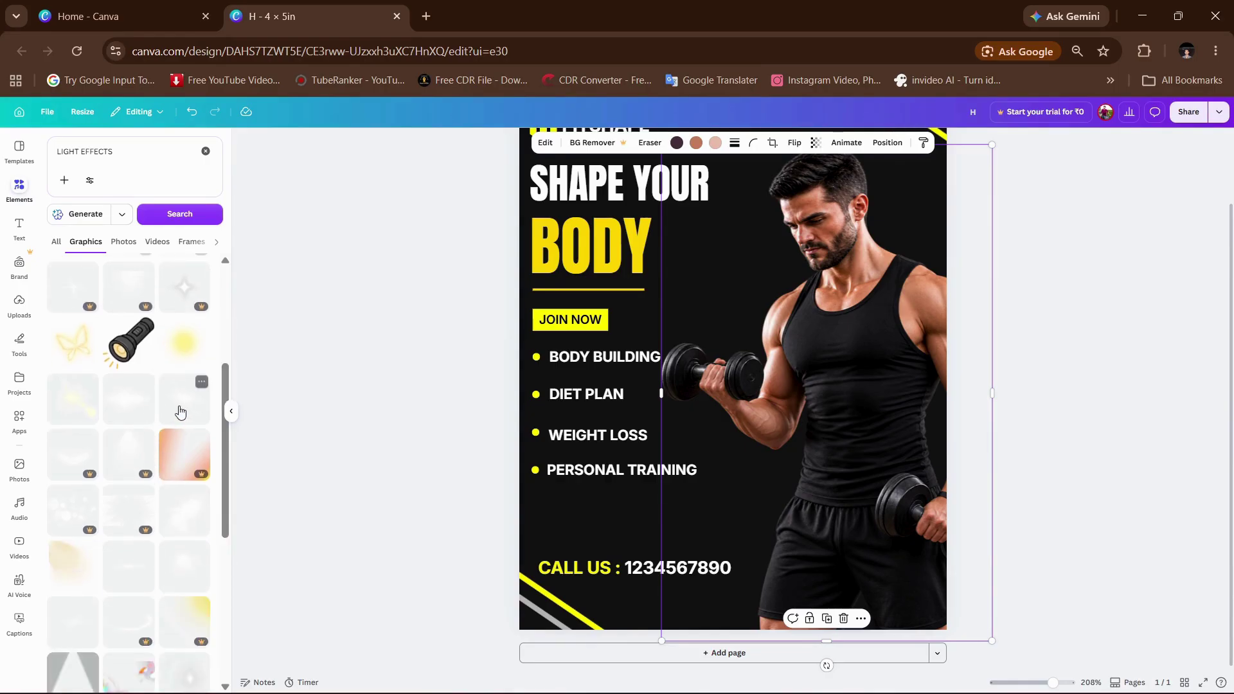
click(180, 410)
Step: Dismiss the low battery notice and move the light flare onto the bodybuilder's upper chest
scroll(898, 397, up, 1)
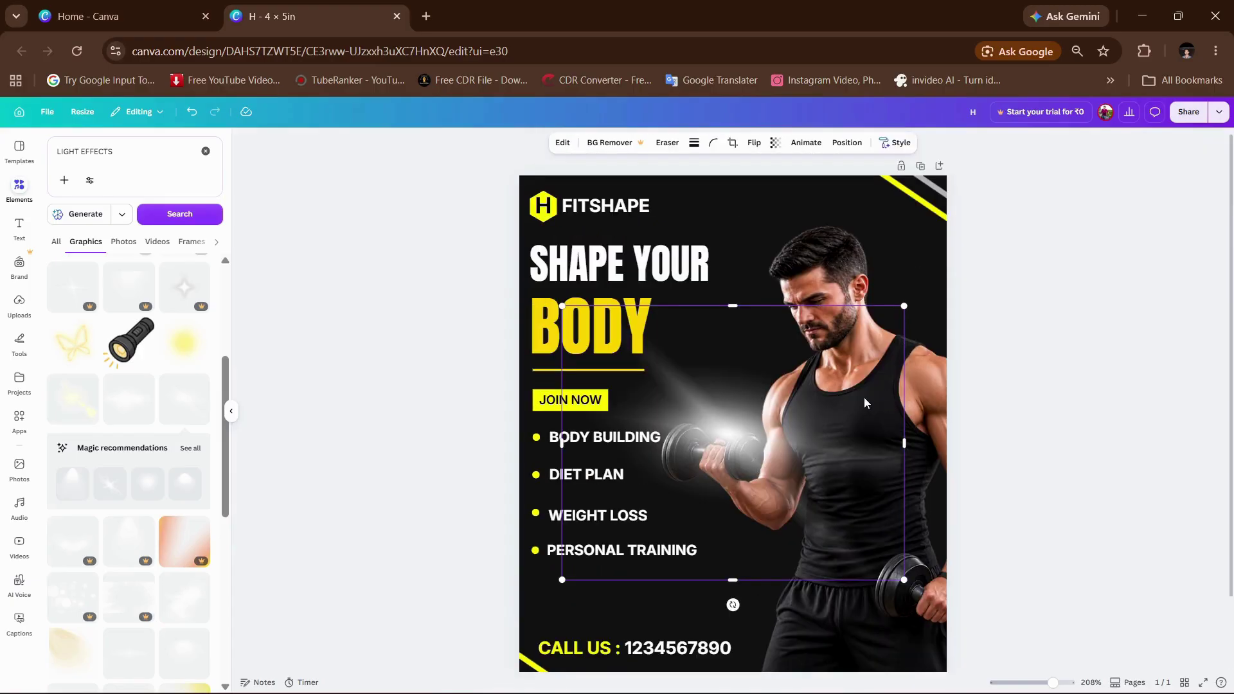
scroll(726, 430, down, 1)
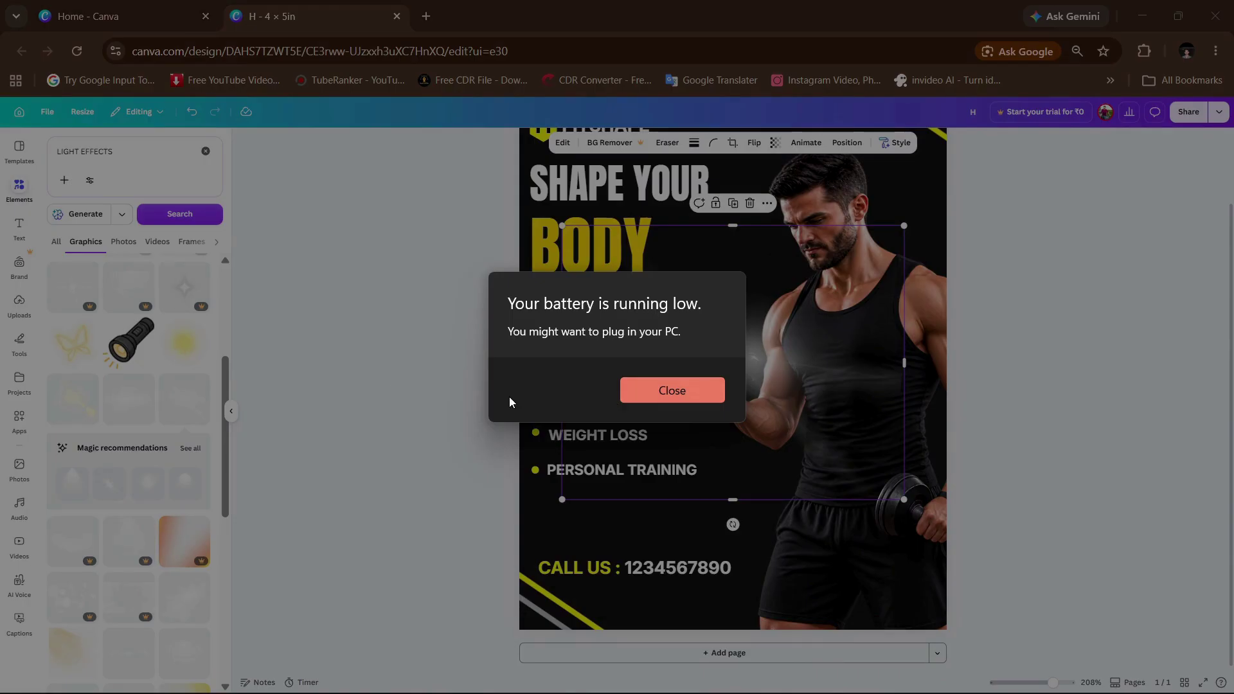
click(673, 390)
drag(739, 350, 811, 343)
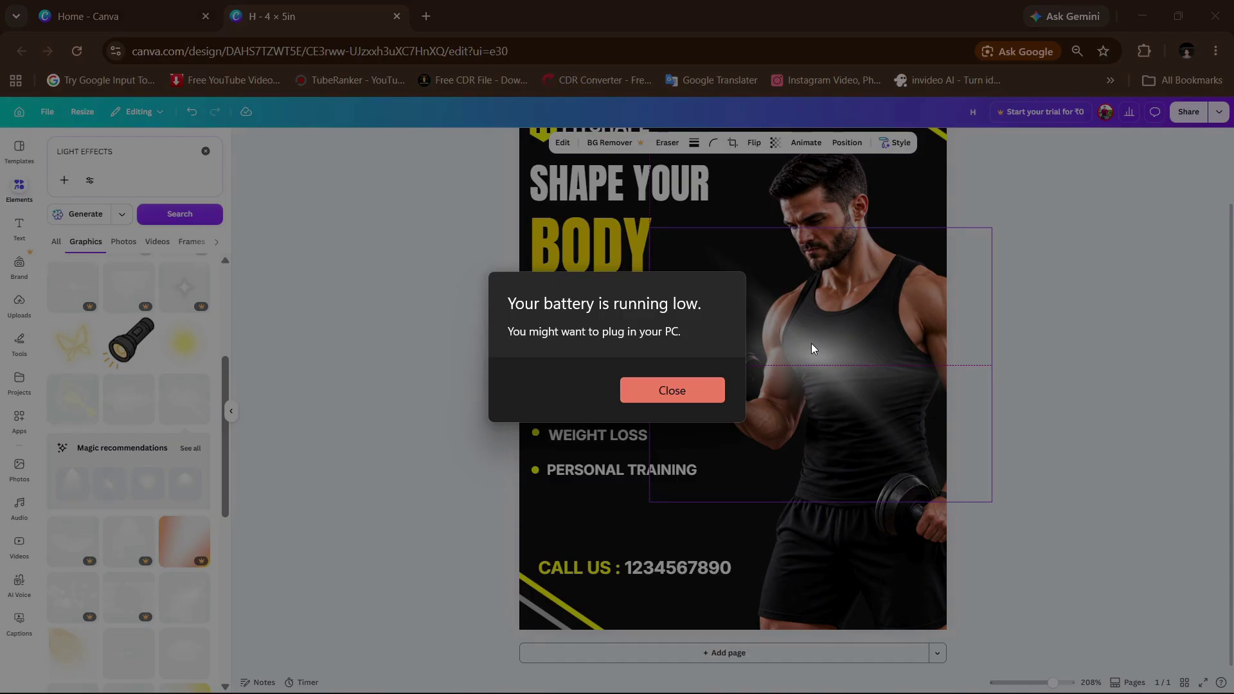
click(707, 388)
drag(806, 346, 799, 320)
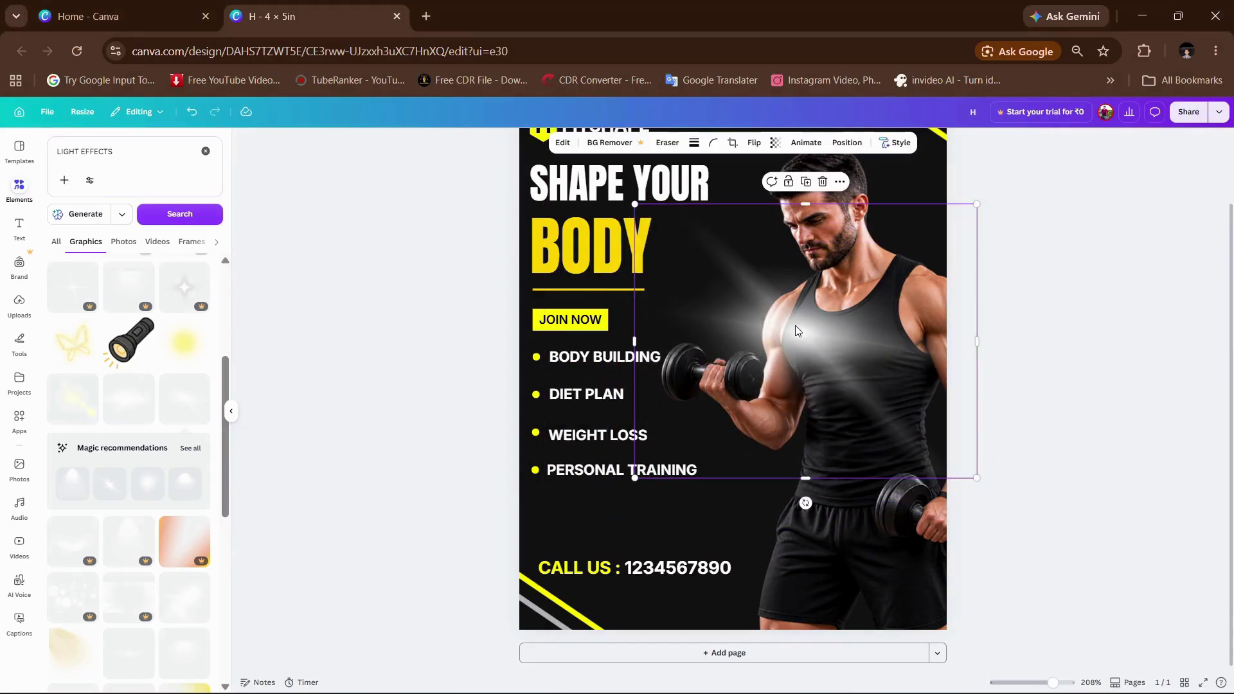
Step: Send the light flare to the back so it sits behind the bodybuilder
right_click(796, 325)
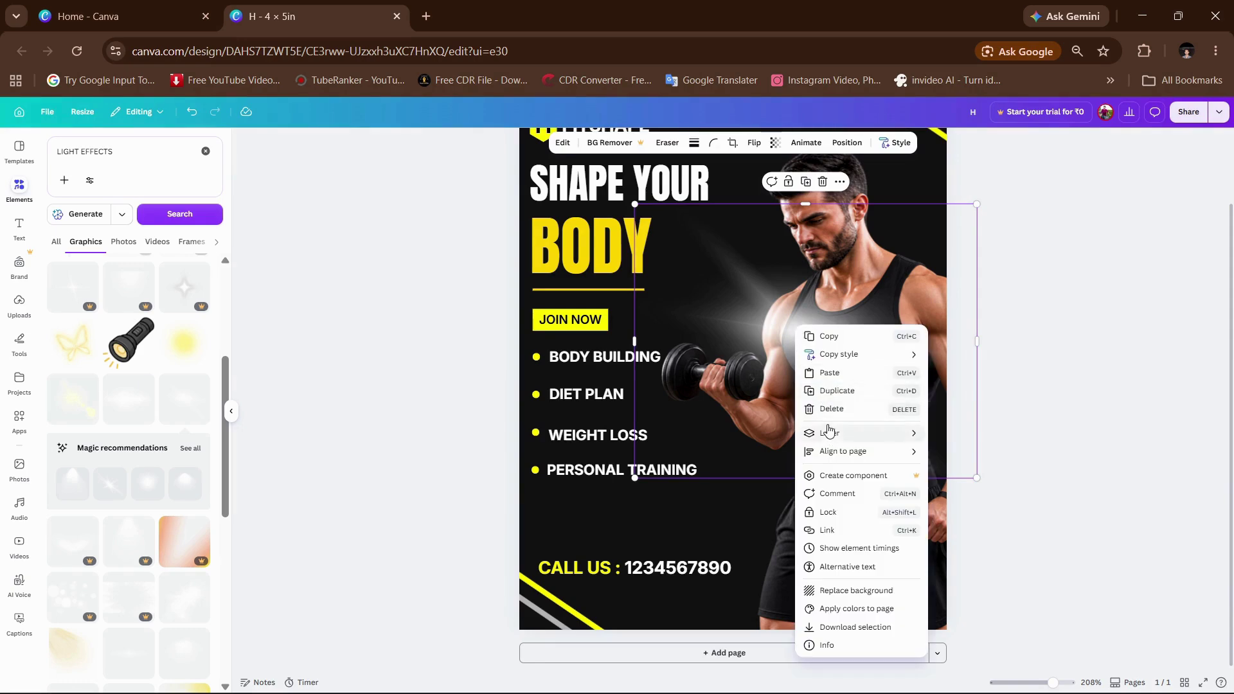
mouse_move(829, 439)
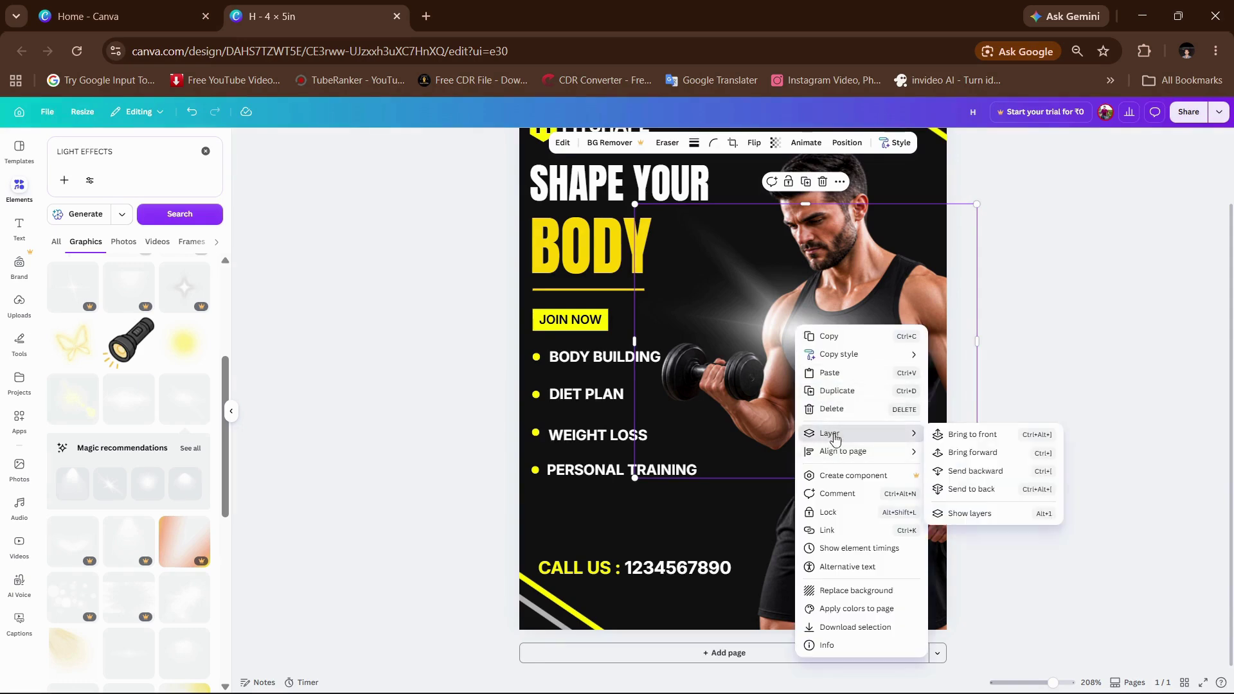
click(968, 490)
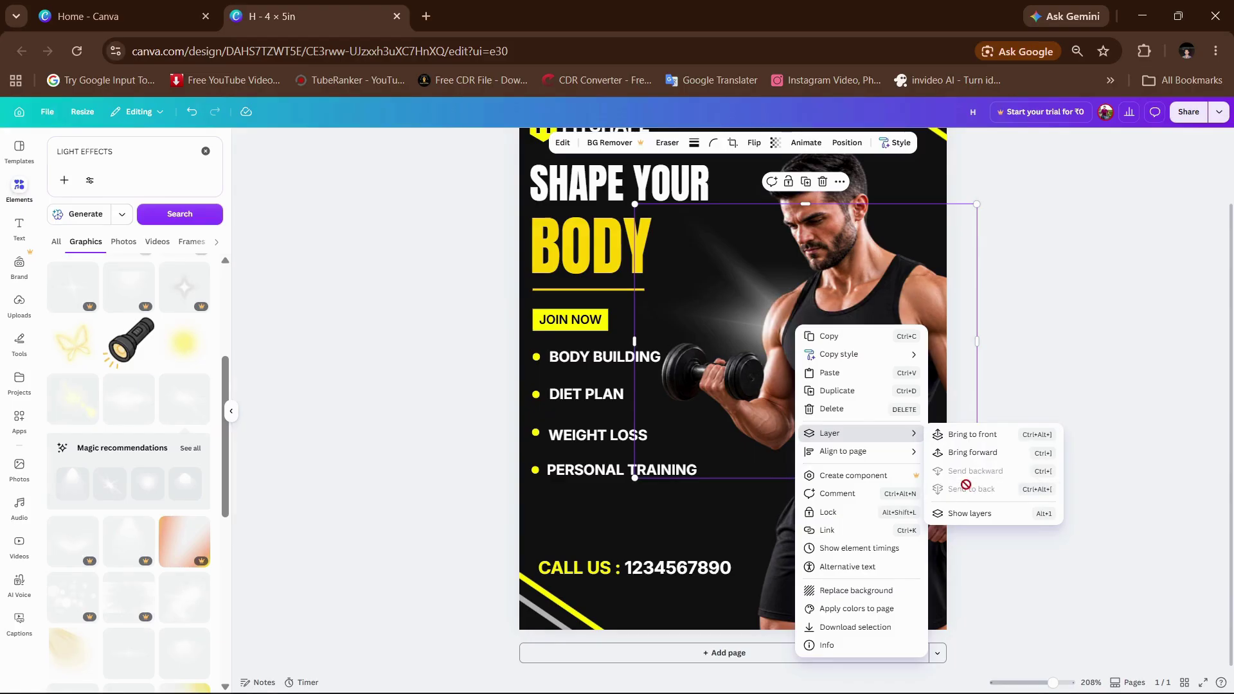
click(743, 286)
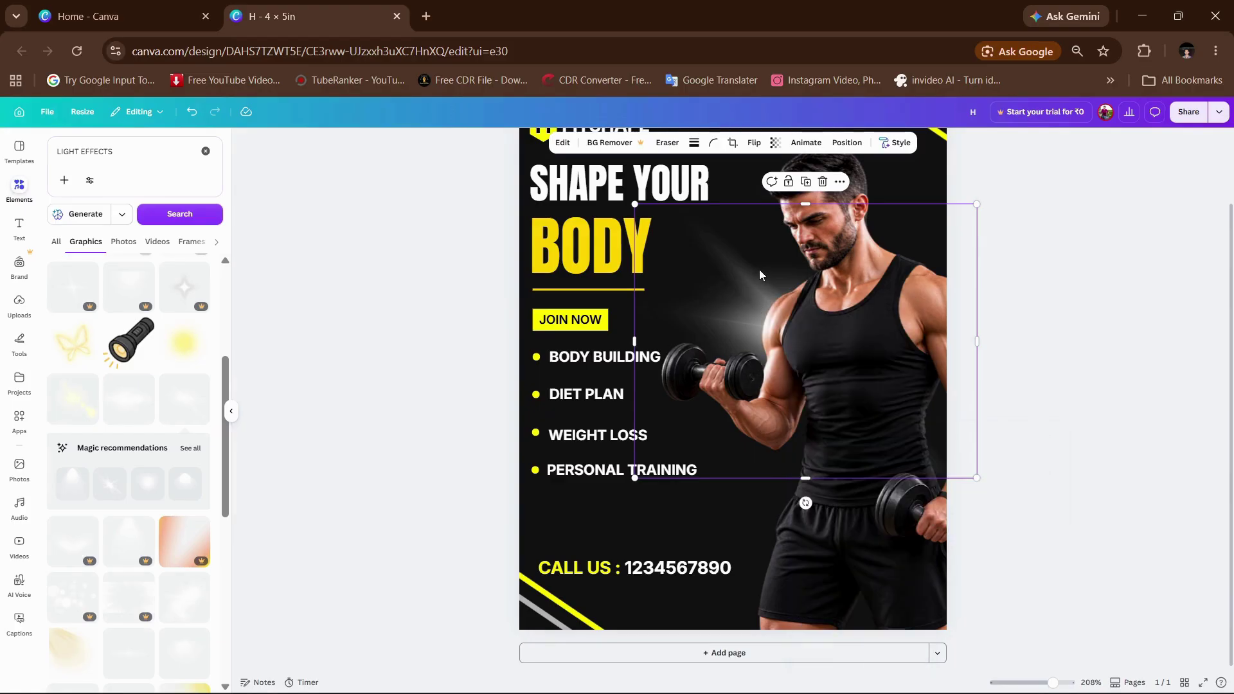
Step: Enlarge the light flare slightly, rotate it clockwise to a steep diagonal, and position it as a soft glow behind the bodybuilder's shoulder
mouse_move(762, 306)
mouse_down()
mouse_move(741, 298)
mouse_move(764, 322)
mouse_up()
drag(637, 221, 606, 196)
drag(793, 519, 663, 435)
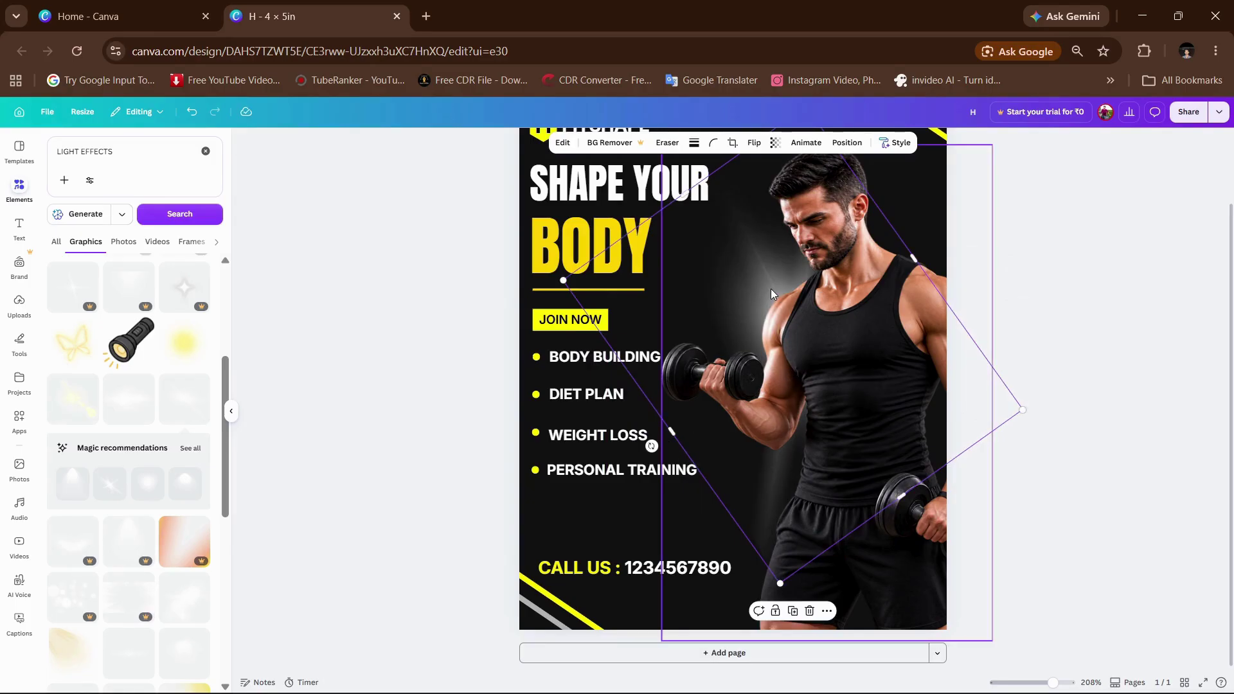
drag(773, 278, 793, 287)
click(451, 278)
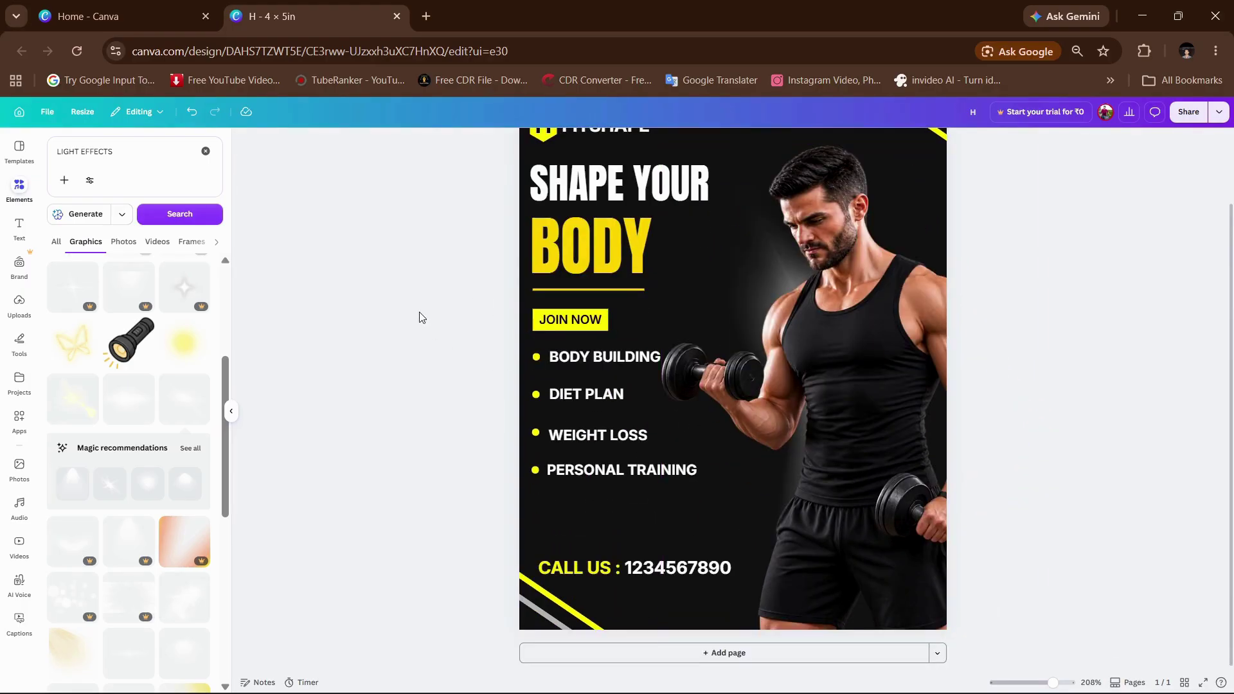
scroll(505, 315, up, 1)
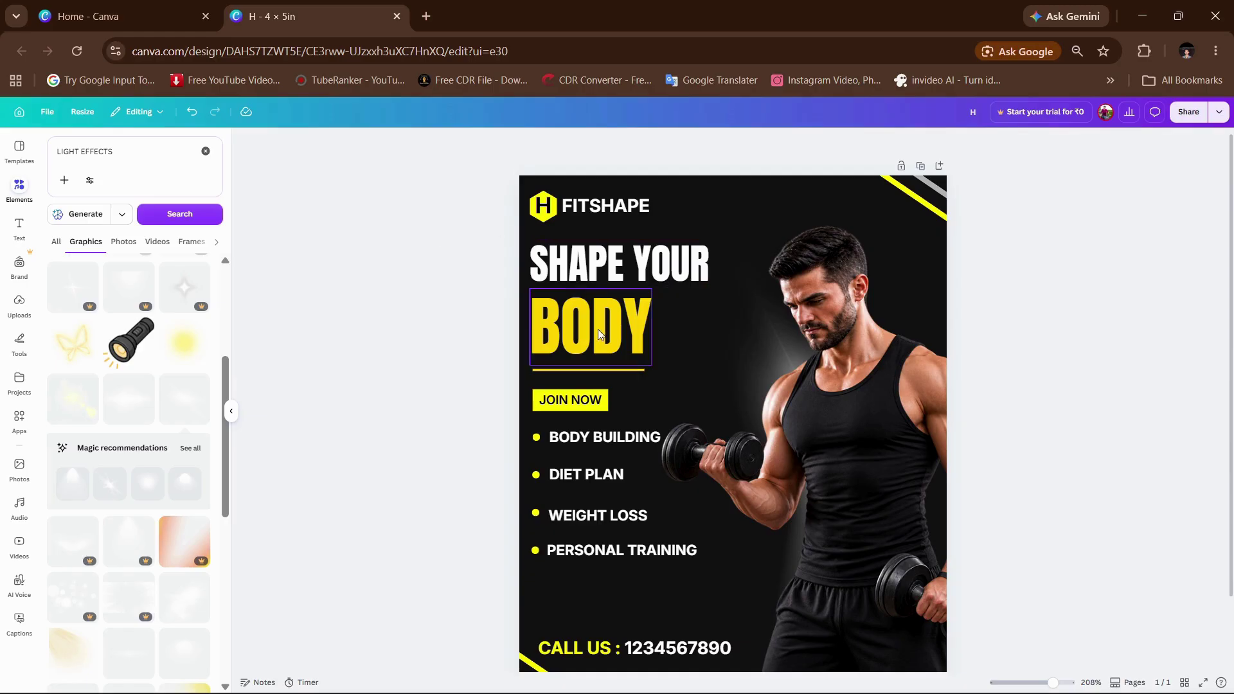
scroll(598, 331, down, 1)
scroll(598, 331, up, 1)
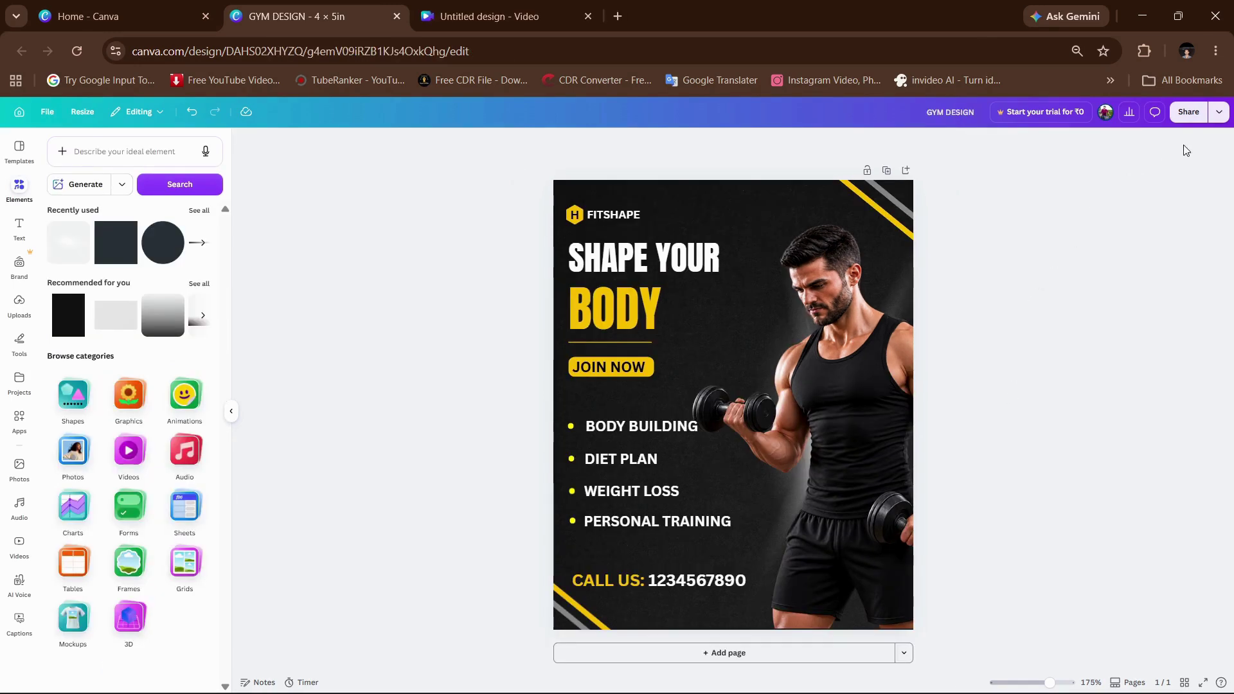
Step: Download the finished gym poster as a JPG with the size multiplier at 1 and medium quality
click(1189, 116)
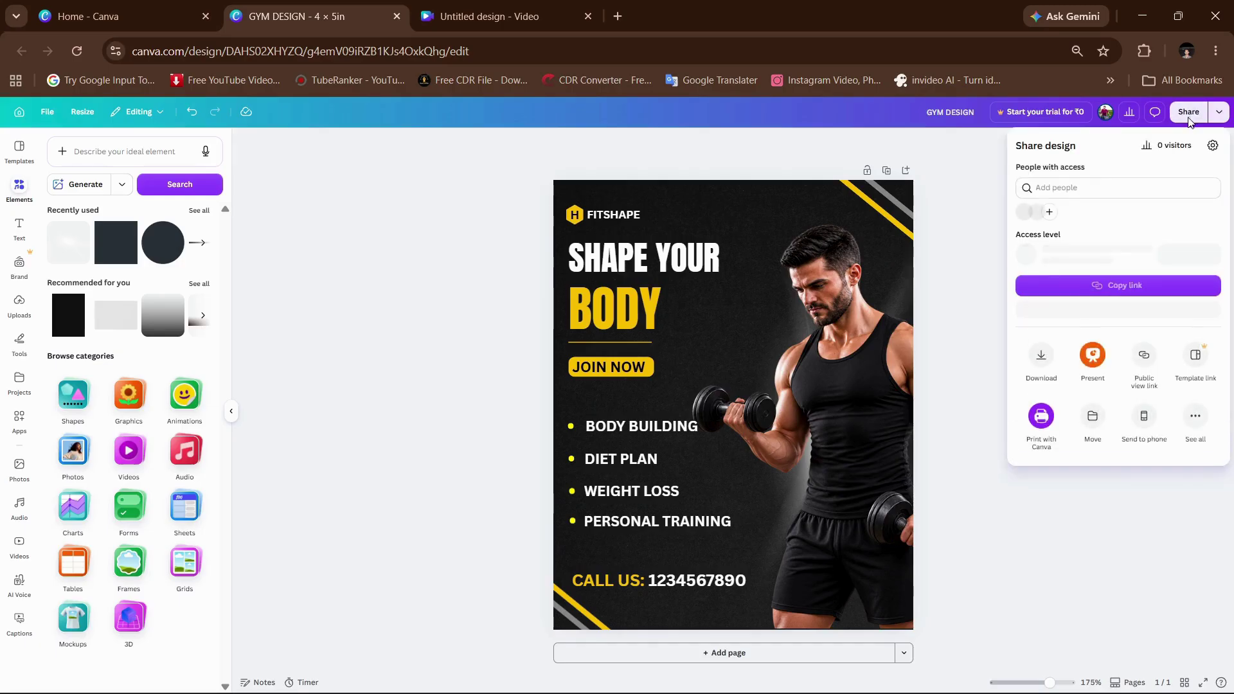
click(1042, 366)
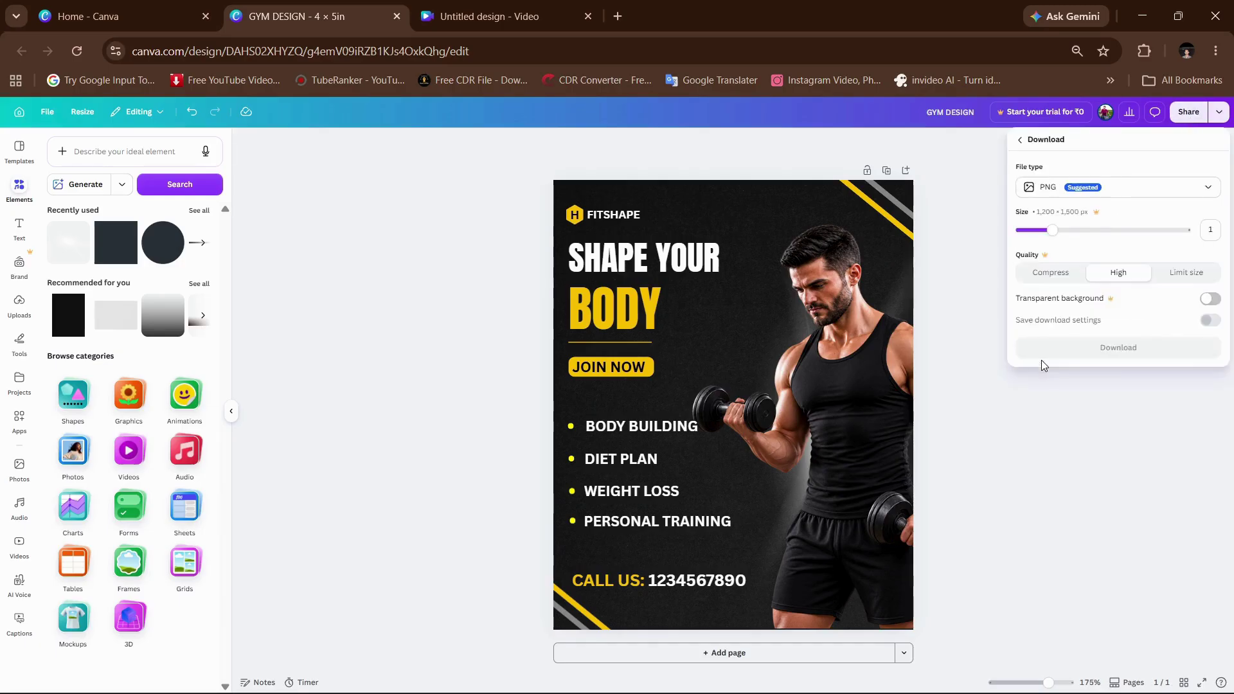
click(1050, 189)
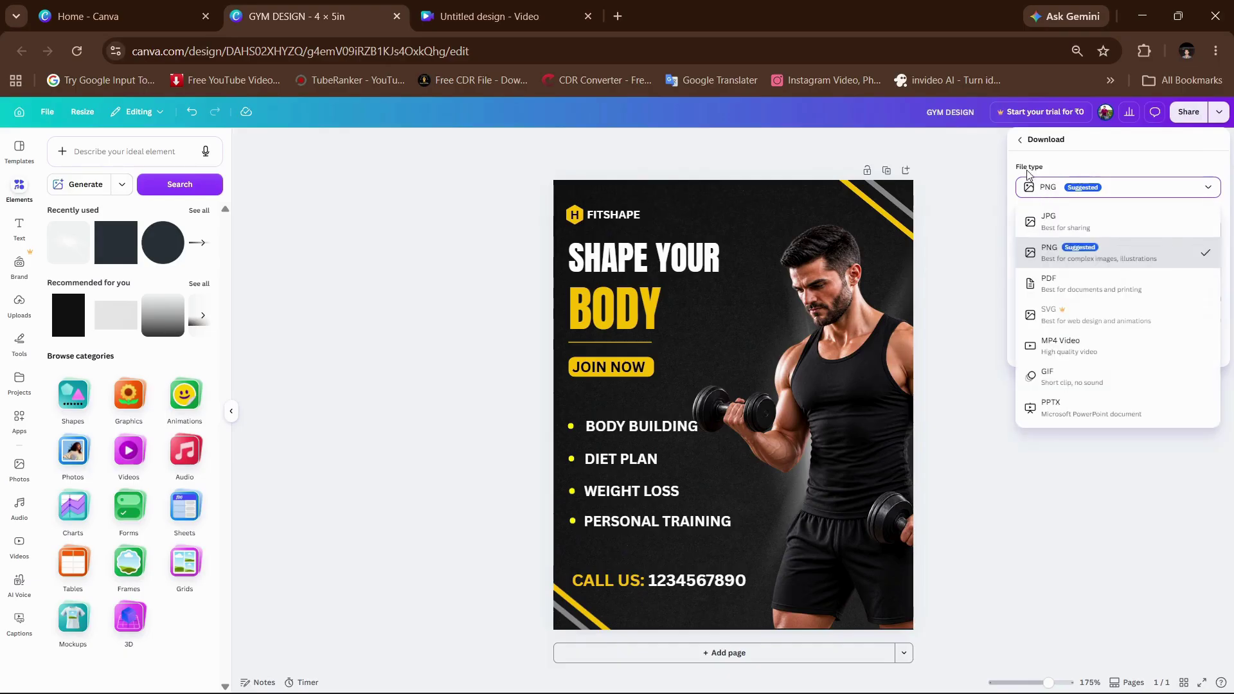
click(1046, 189)
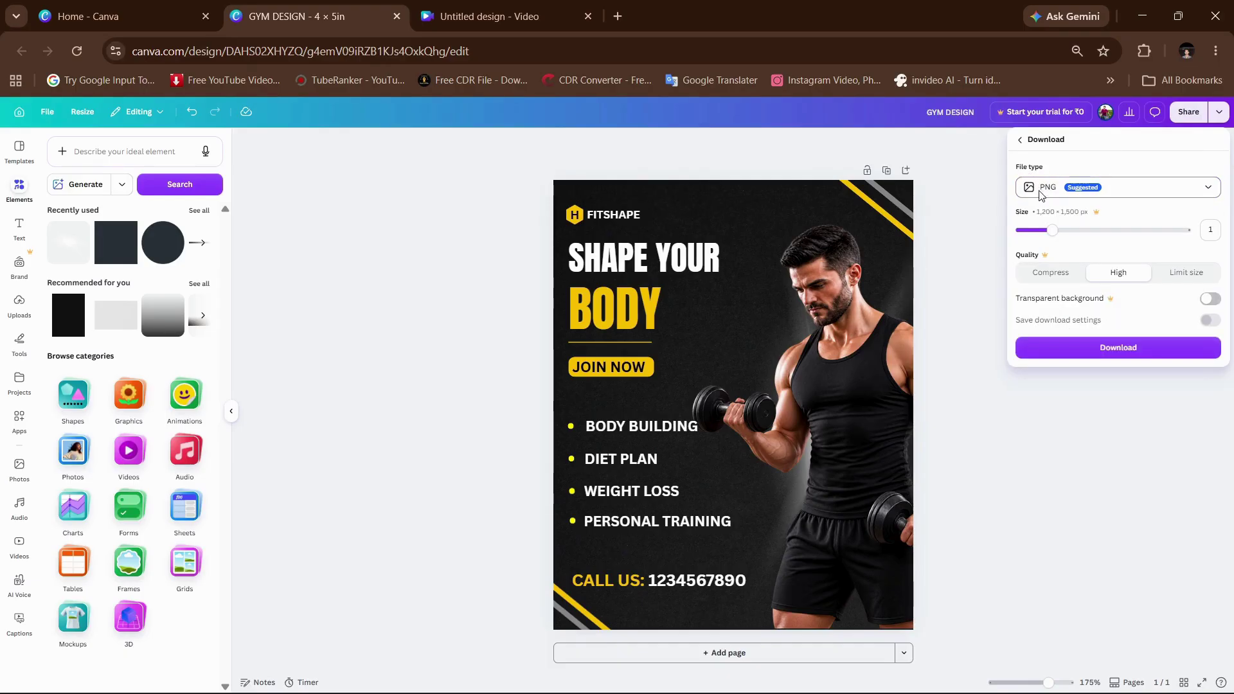
click(1061, 193)
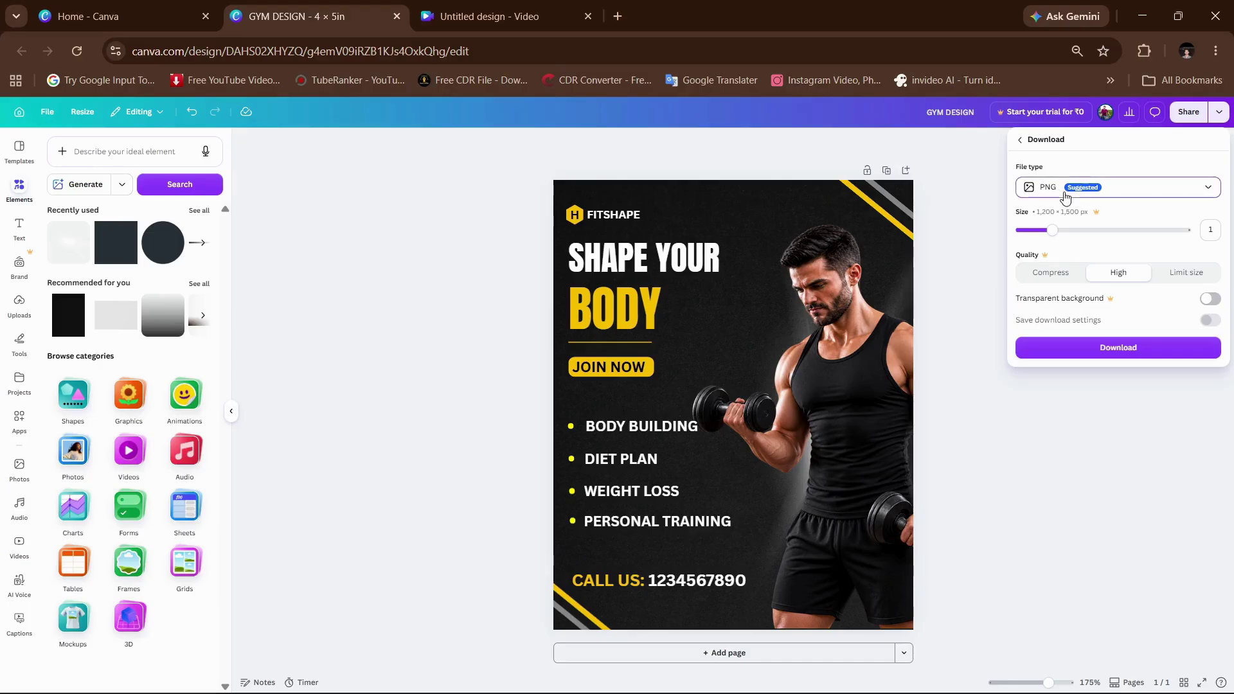
click(1060, 220)
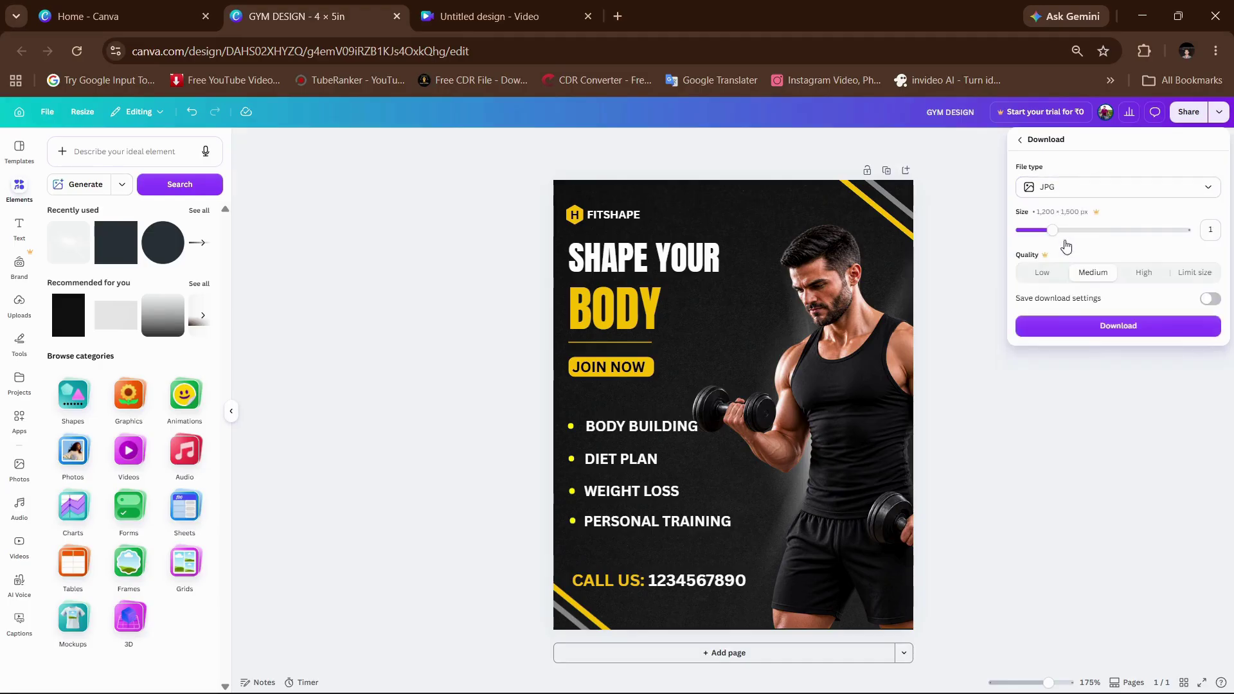
click(1084, 330)
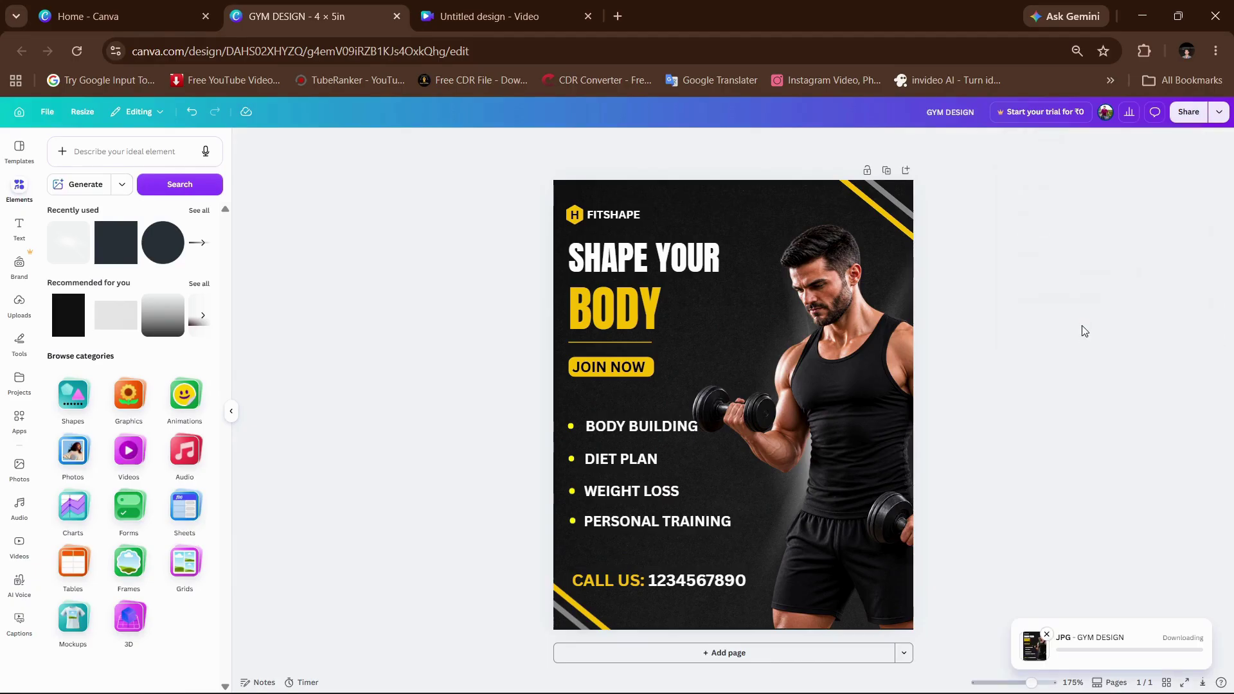